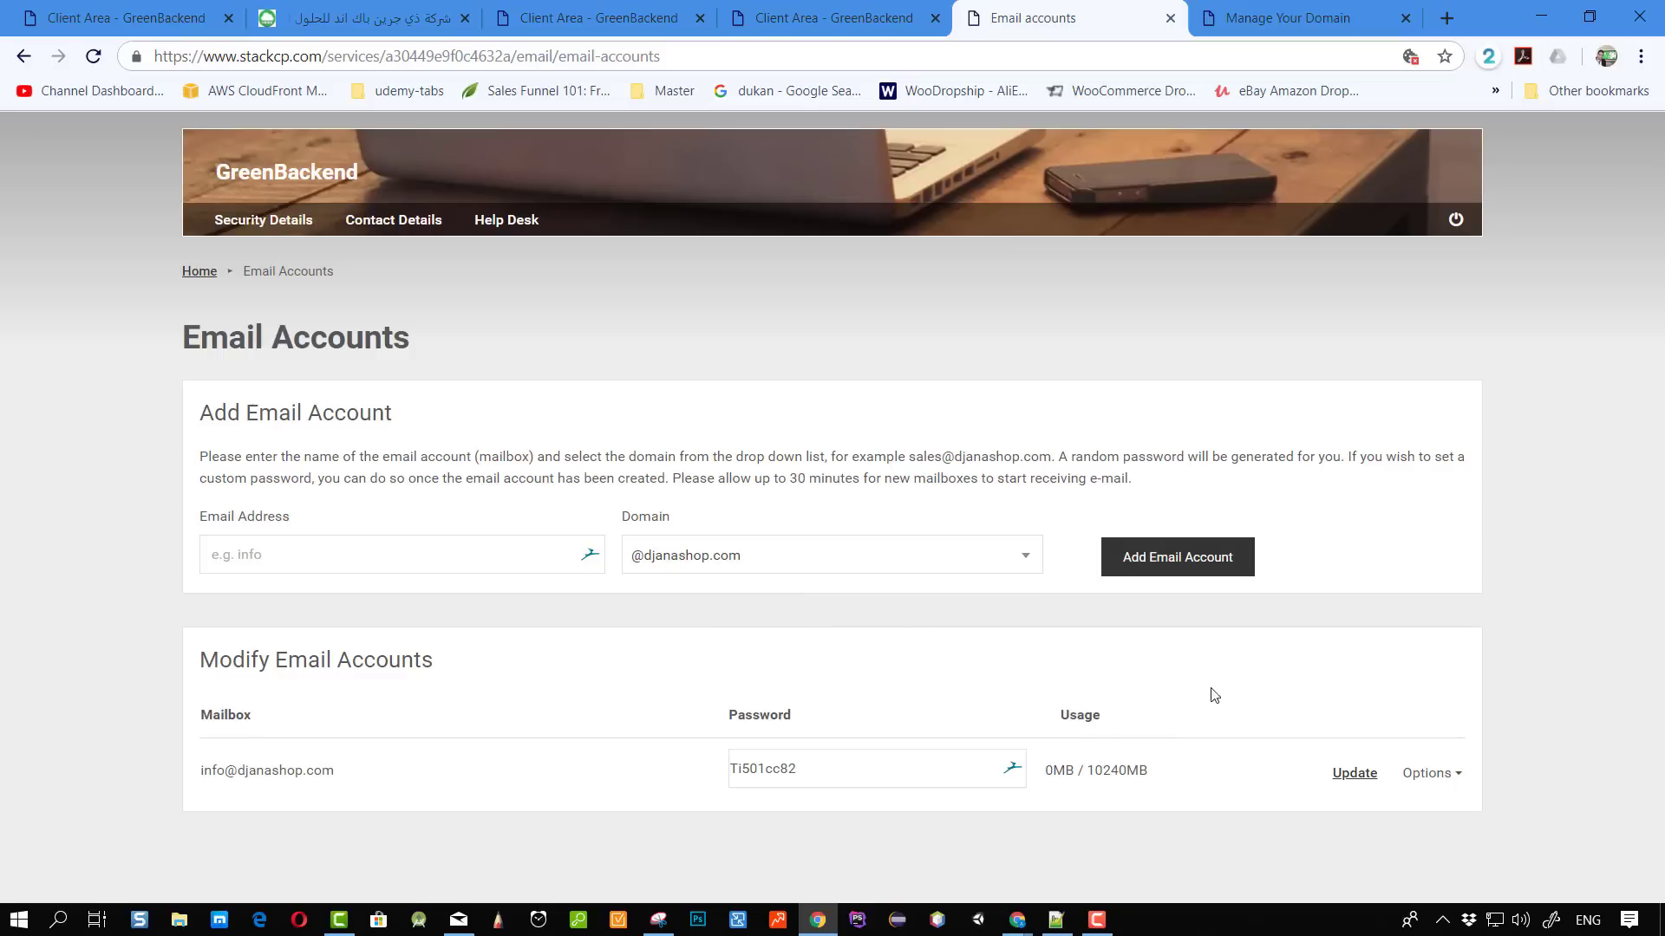
# Review the mailbox's incoming and outgoing server settings in StackCP's Account Setup.
pyautogui.click(1460, 771)
pyautogui.scroll(-1, 1440, 776)
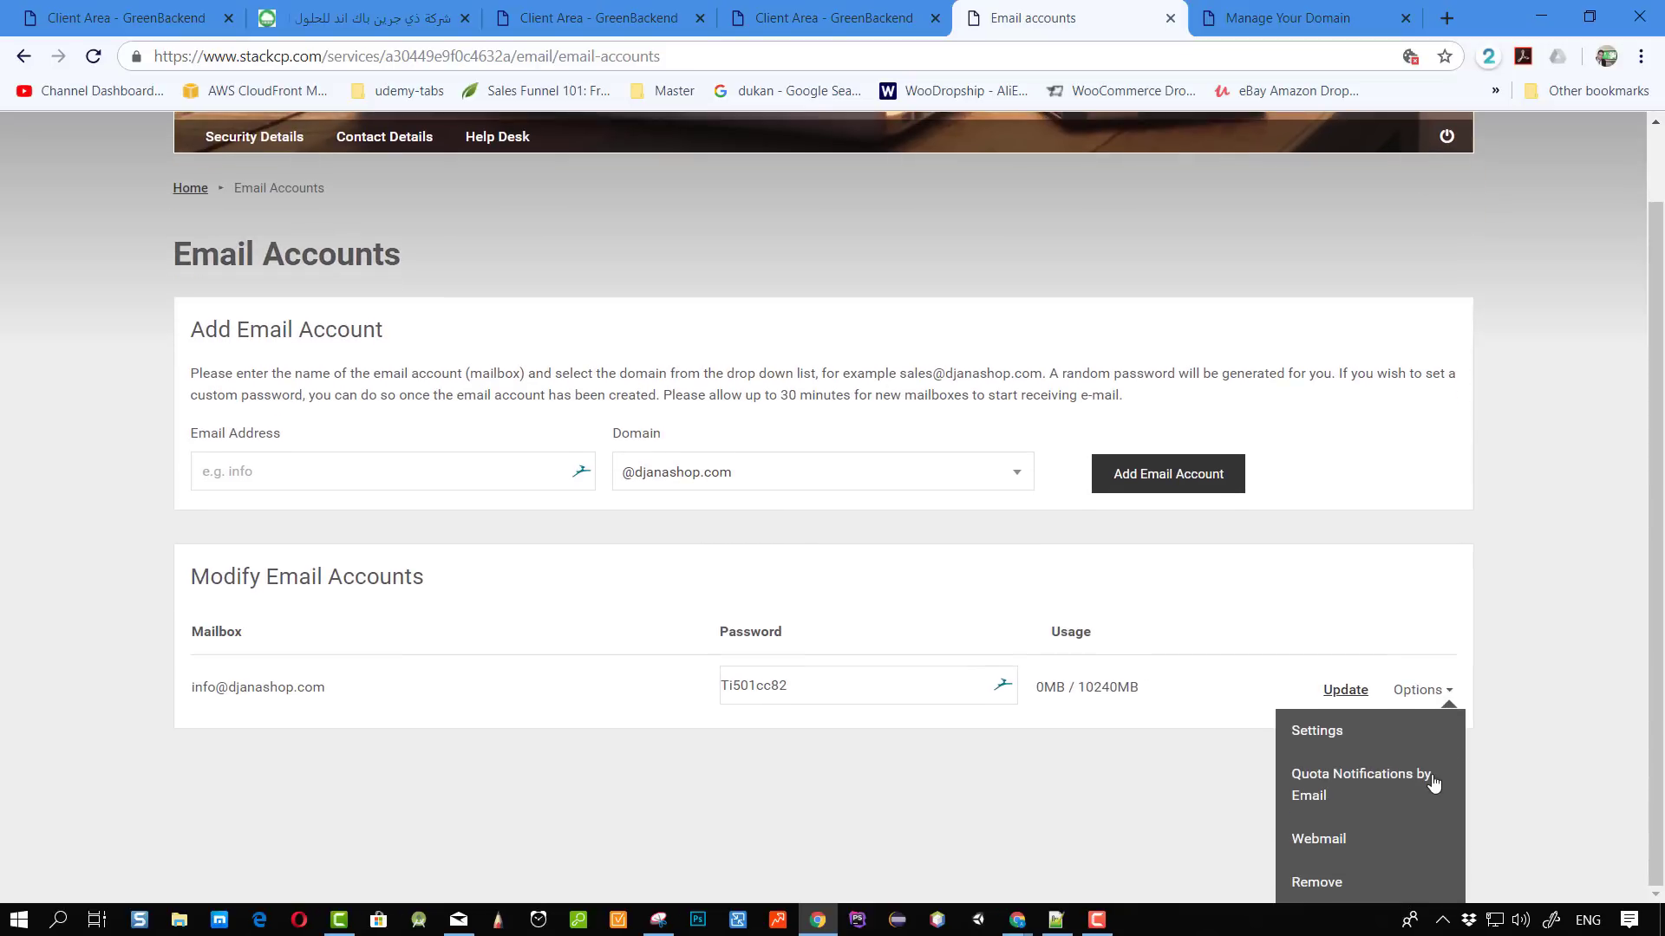
pyautogui.click(1309, 731)
pyautogui.scroll(-1, 929, 636)
pyautogui.scroll(1, 960, 390)
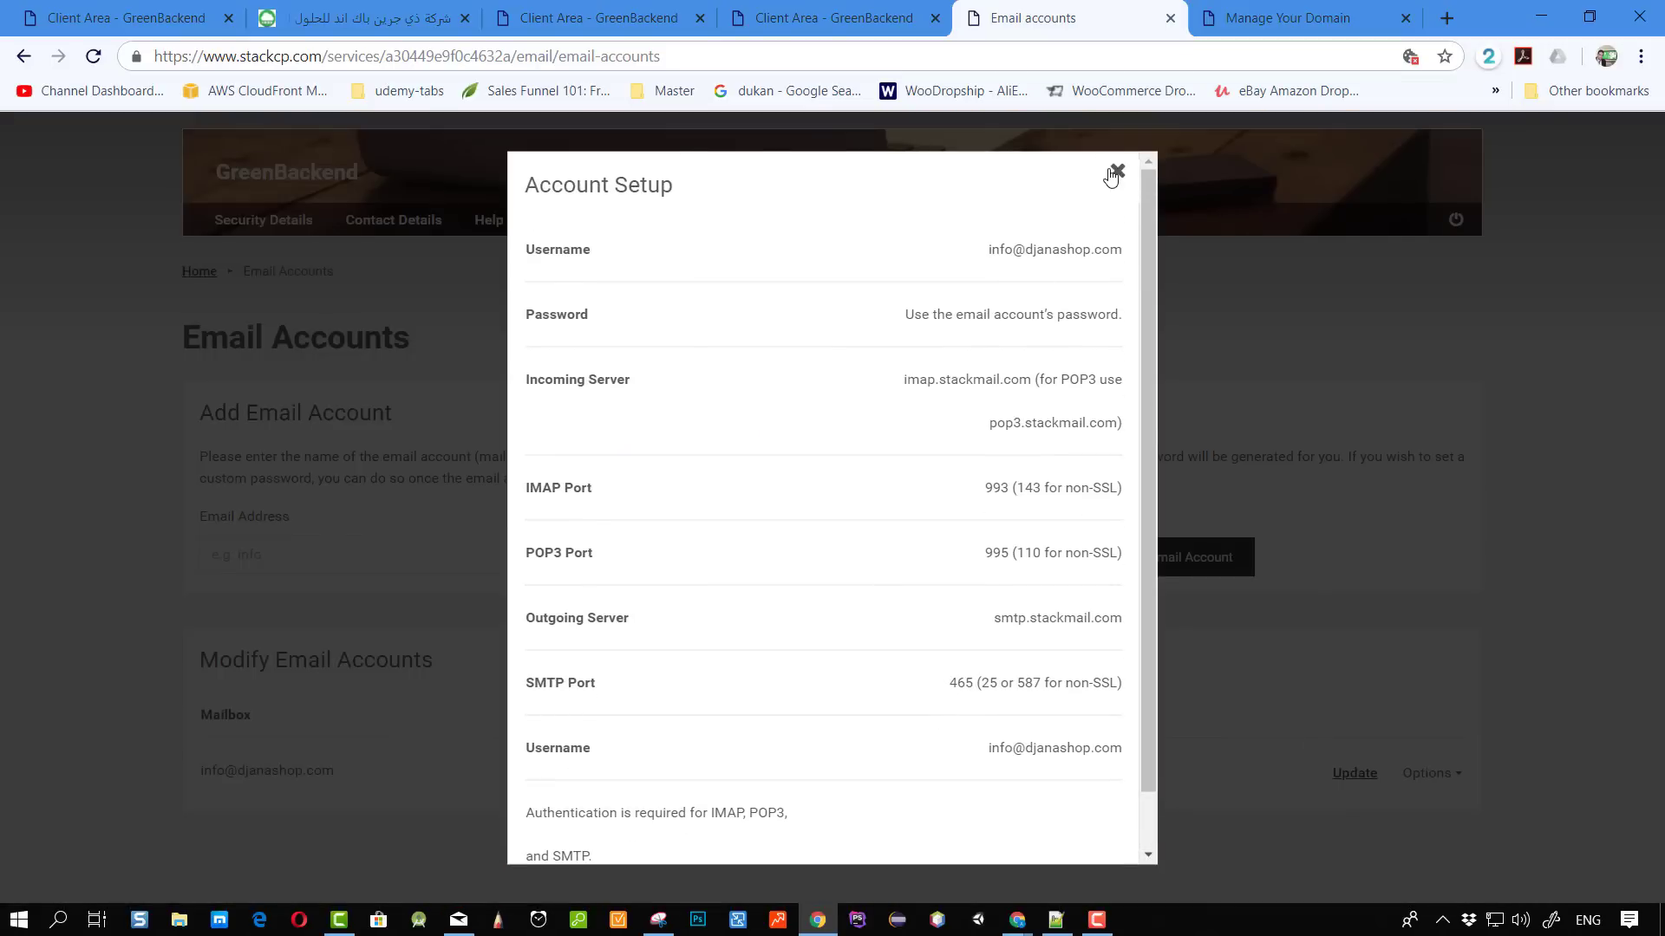
# Close Account Setup and move to the Manage Your Domain tab's address bar.
pyautogui.click(1115, 173)
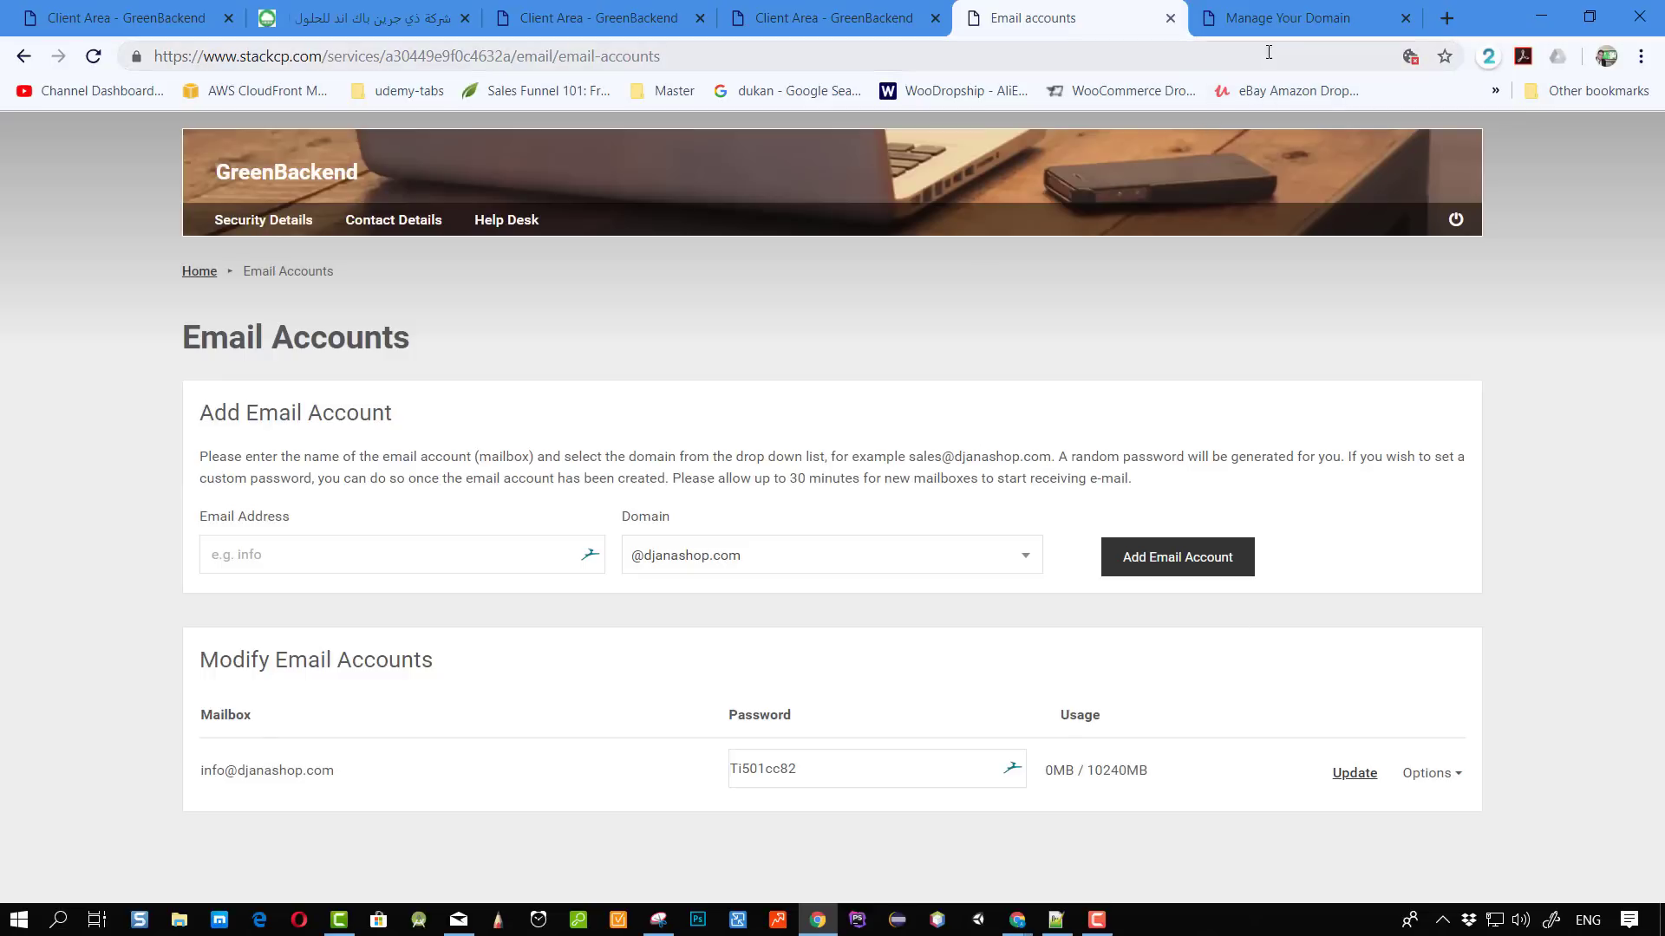
pyautogui.click(1287, 18)
pyautogui.click(1223, 57)
# Load stackmail.com and let saved logins fill the webmail password field.
pyautogui.write('sta')
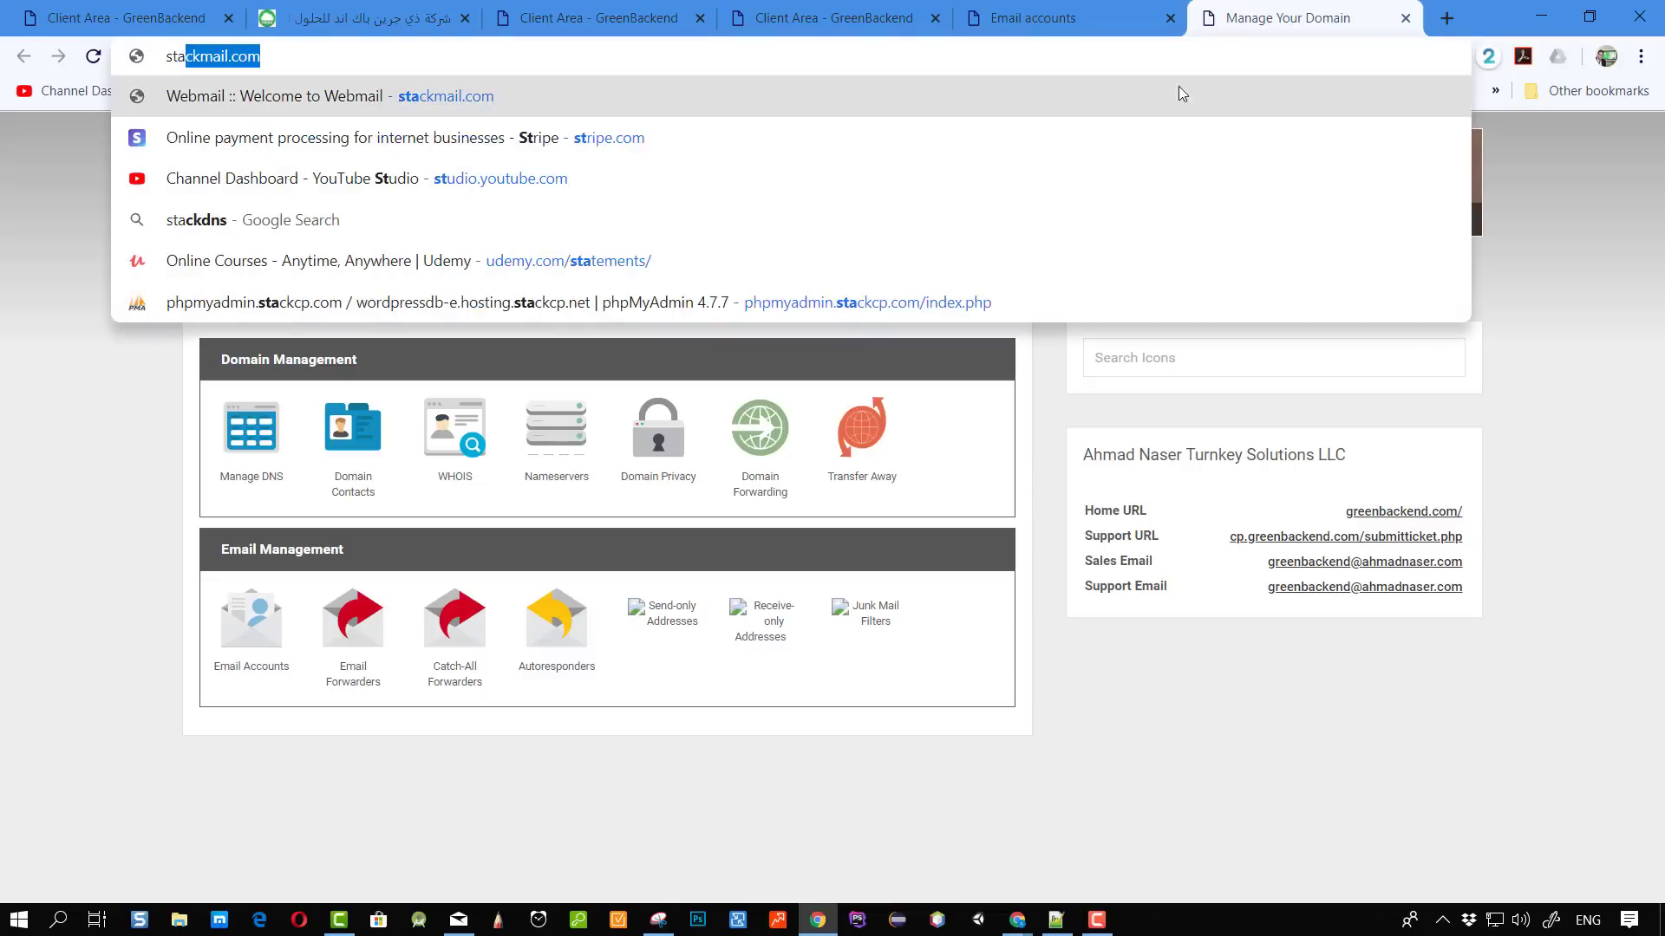
pyautogui.press('Return')
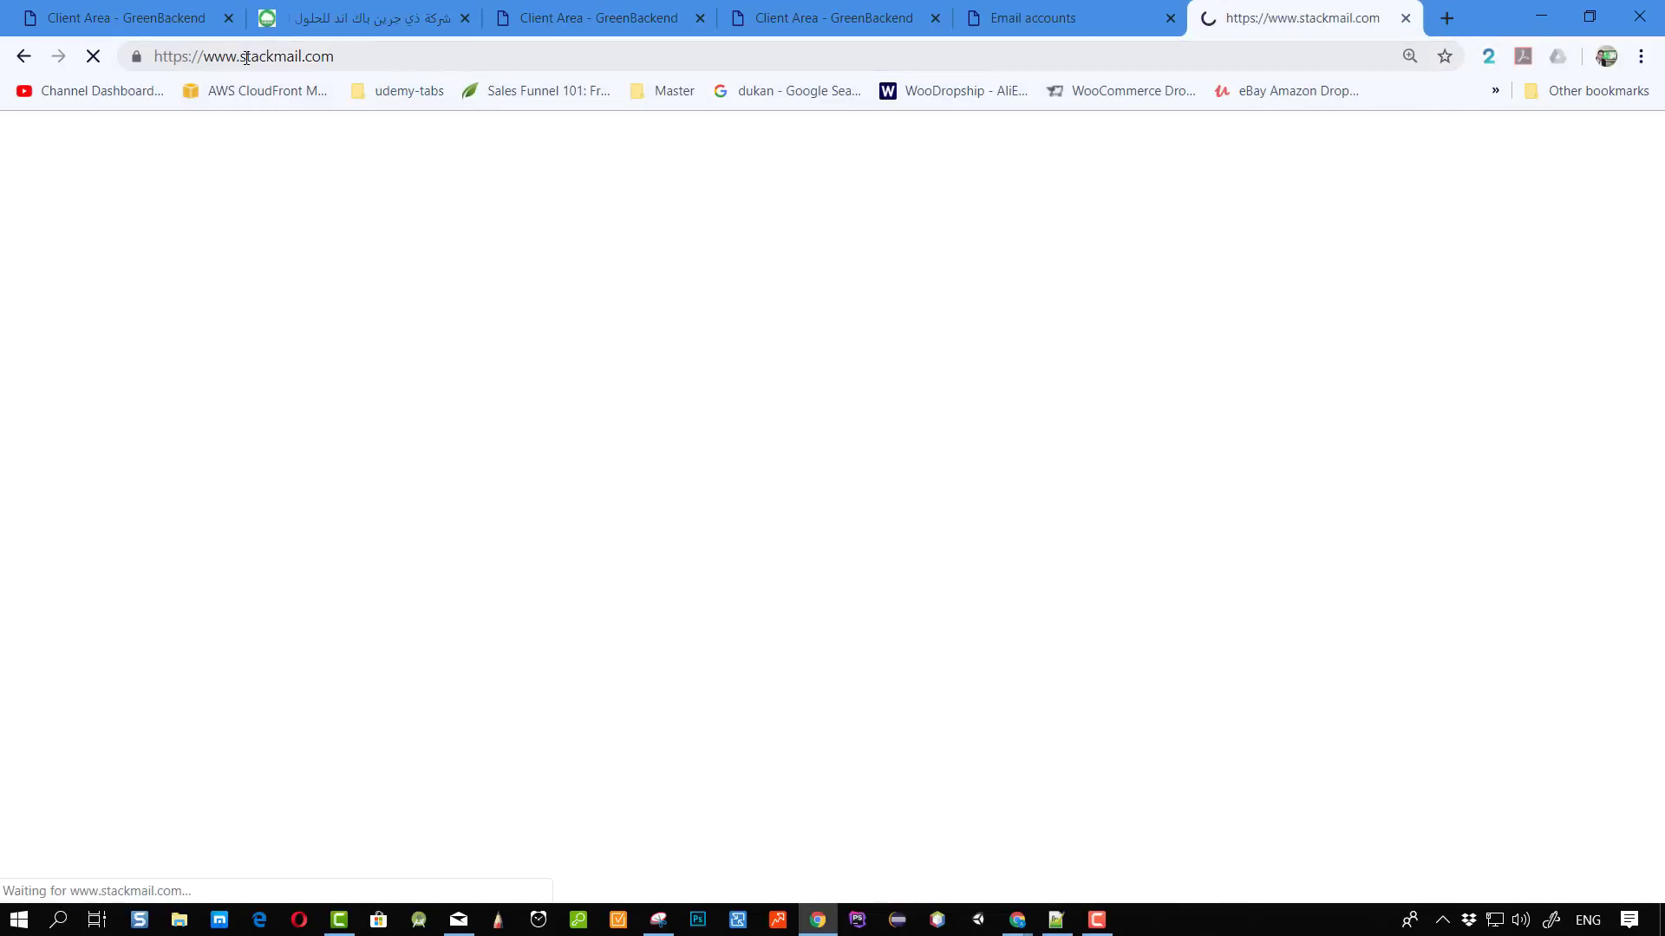
pyautogui.moveTo(240, 56); pyautogui.dragTo(321, 57)
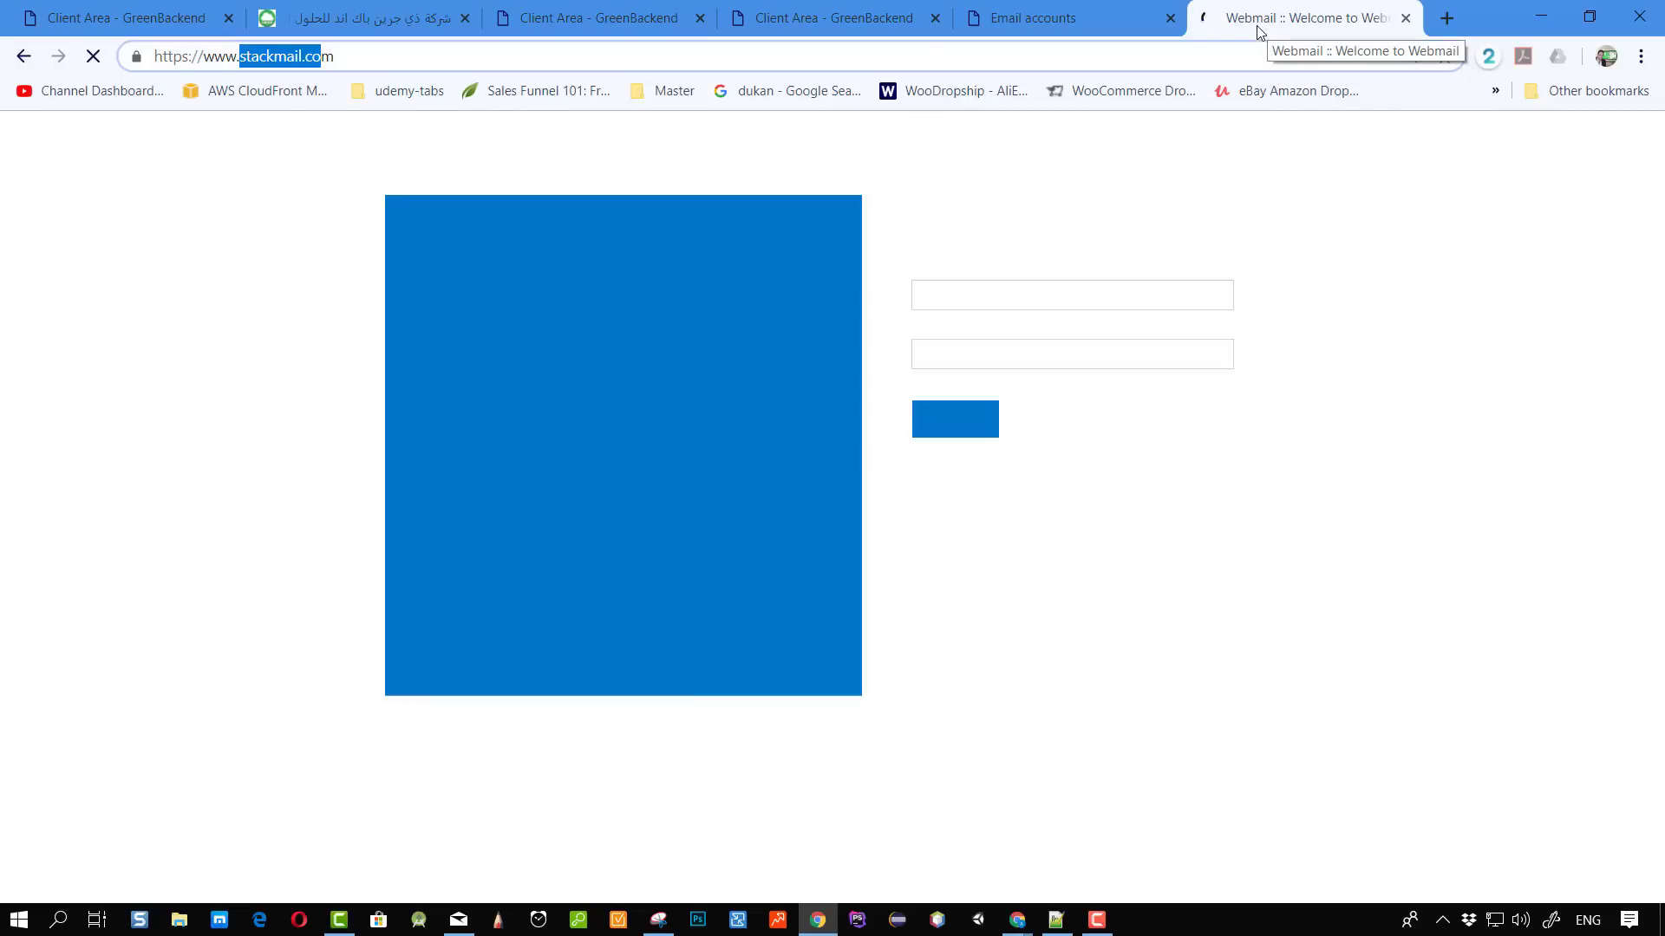
pyautogui.click(1214, 550)
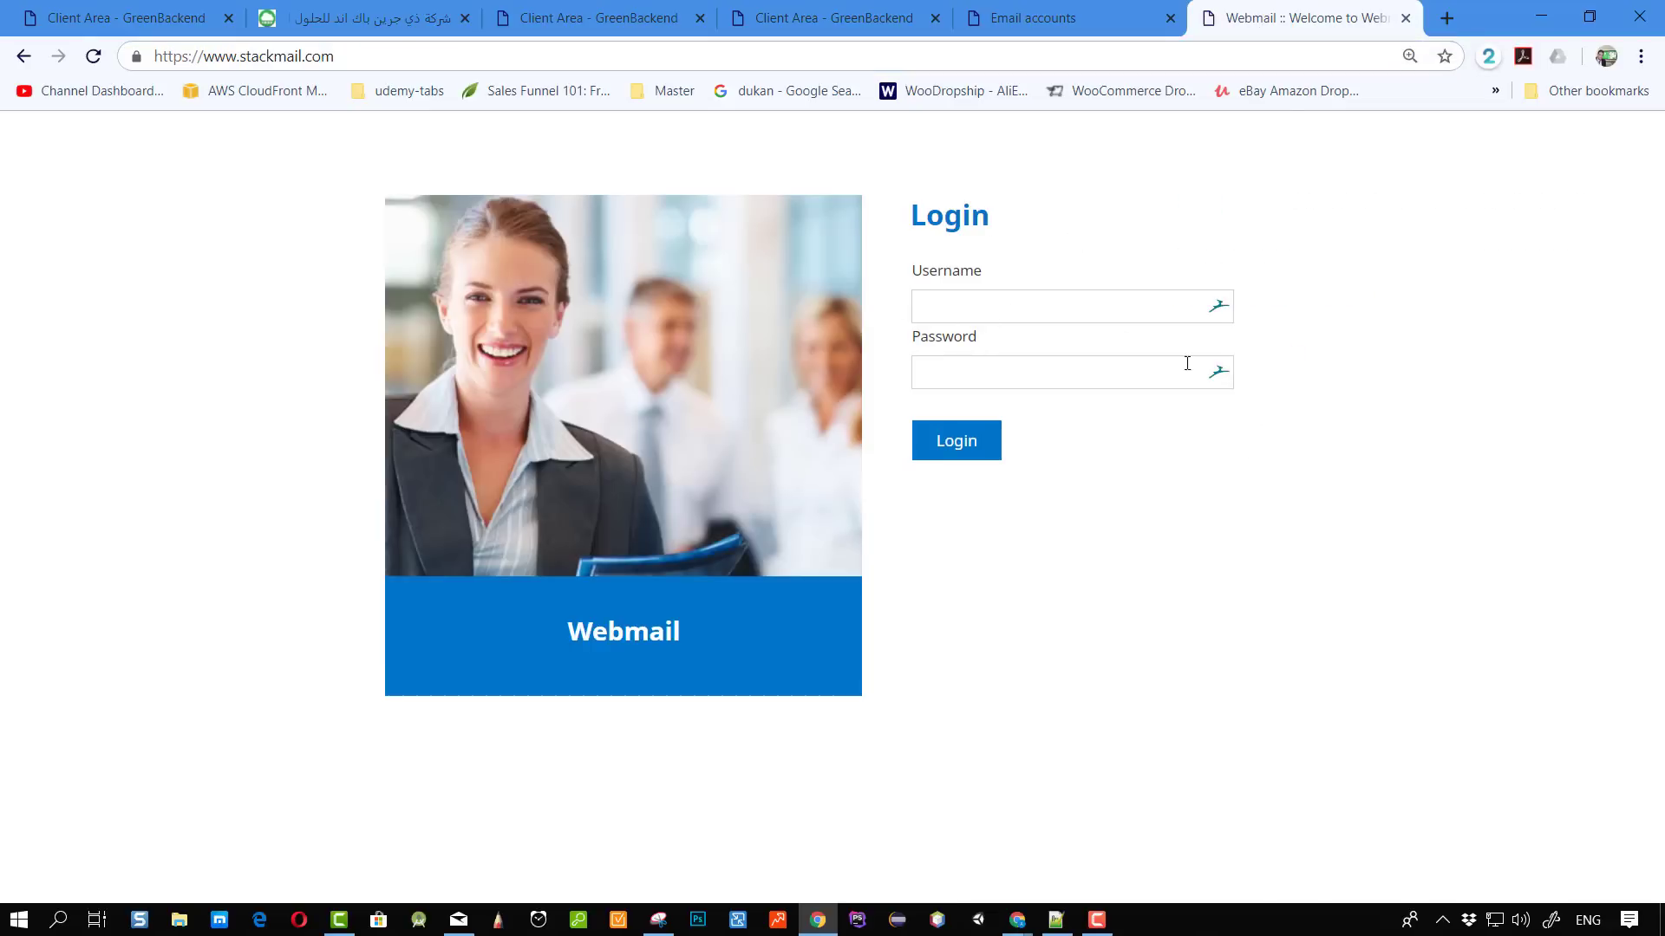
pyautogui.click(1059, 410)
pyautogui.doubleClick(1035, 372)
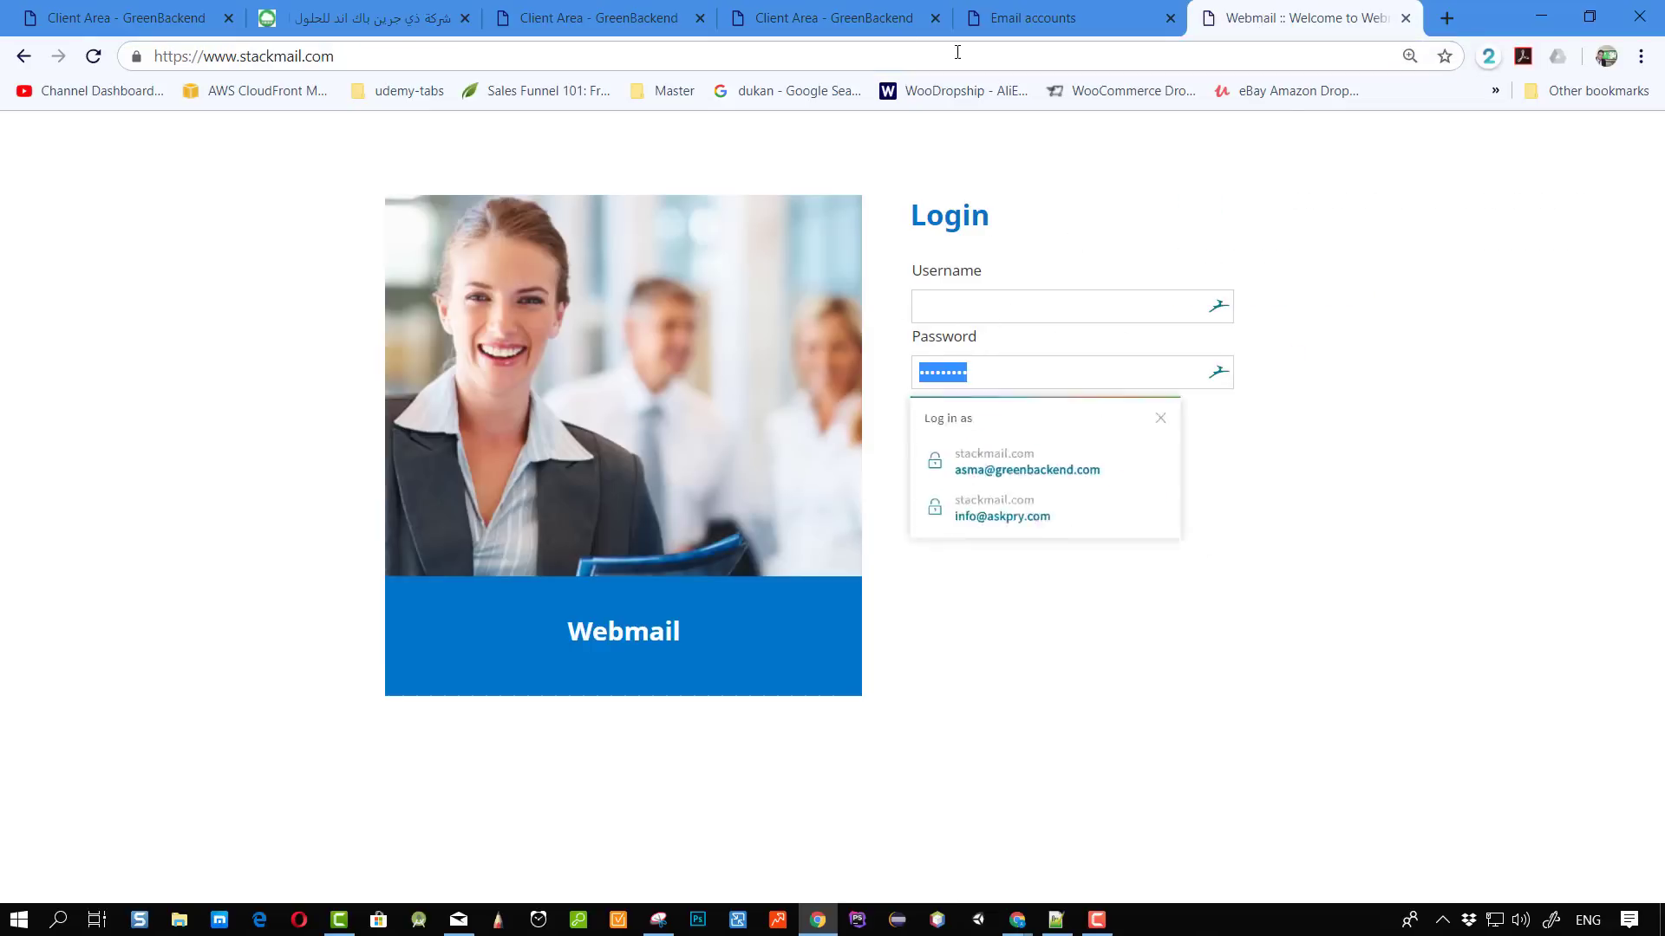
# Copy the mailbox address and password from StackCP and log in to Roundcube with them.
pyautogui.click(1047, 11)
pyautogui.moveTo(806, 770); pyautogui.dragTo(688, 763)
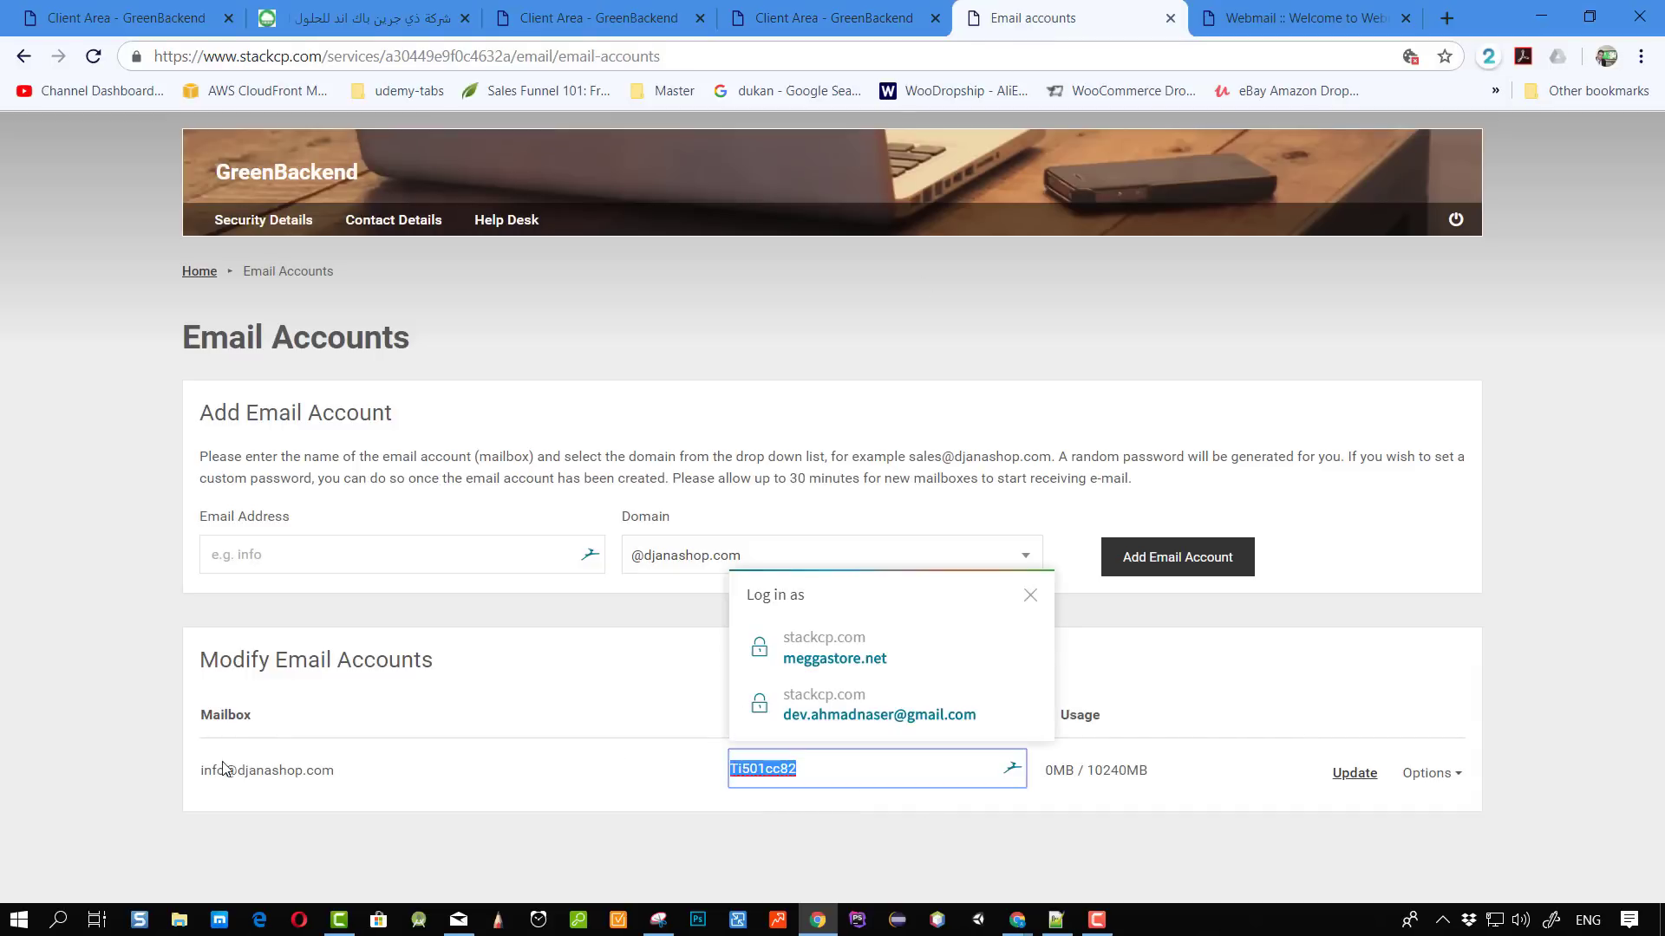
pyautogui.moveTo(198, 778)
pyautogui.mouseDown()
pyautogui.moveTo(317, 772)
pyautogui.moveTo(212, 771)
pyautogui.mouseUp()
pyautogui.click(327, 770)
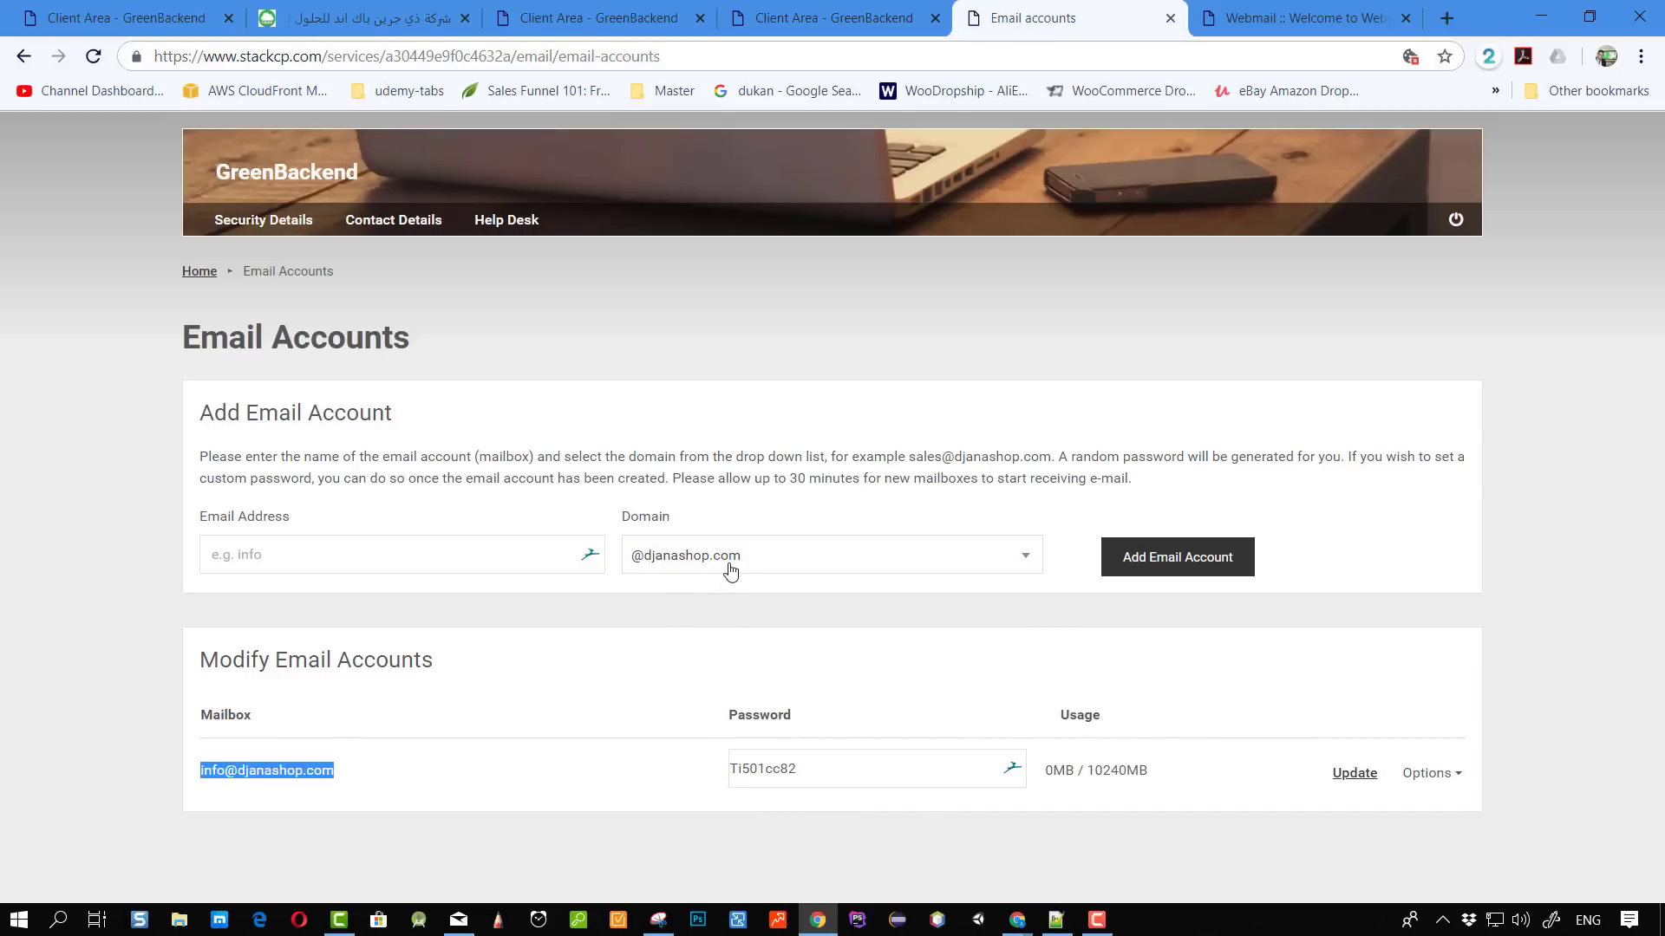
pyautogui.click(1301, 17)
pyautogui.click(1007, 319)
pyautogui.hotkey('ctrl', 'v')
pyautogui.click(967, 447)
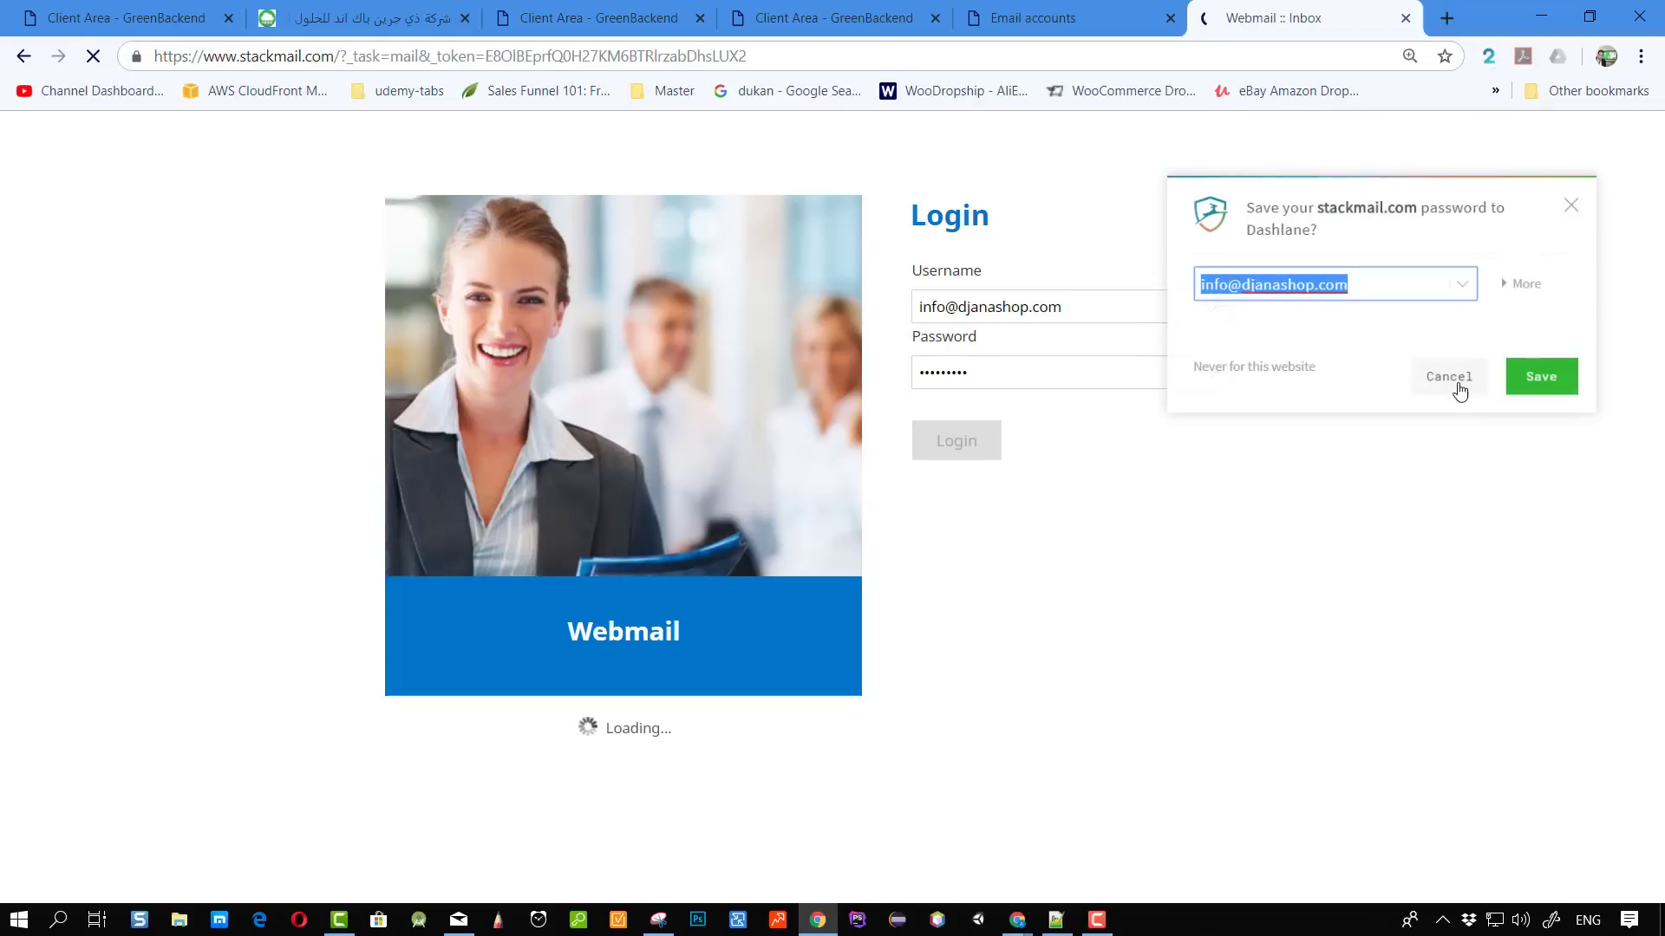
# Decline saving the password, refresh the empty inbox, and compose a message without attachments.
pyautogui.click(1450, 386)
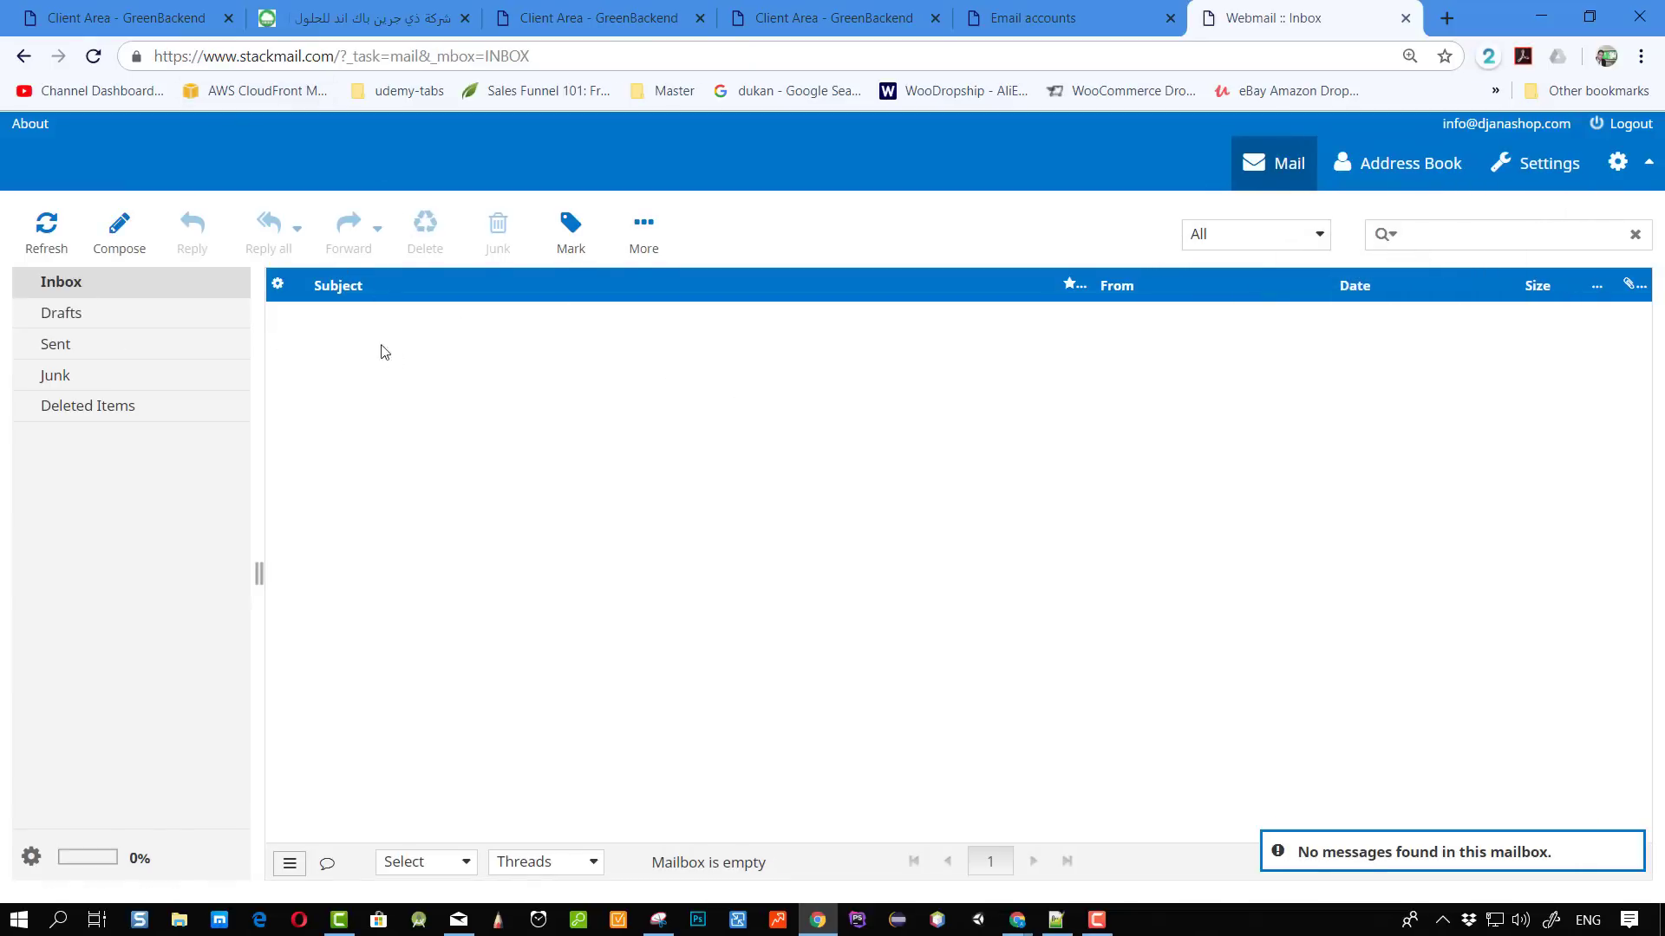
pyautogui.click(52, 241)
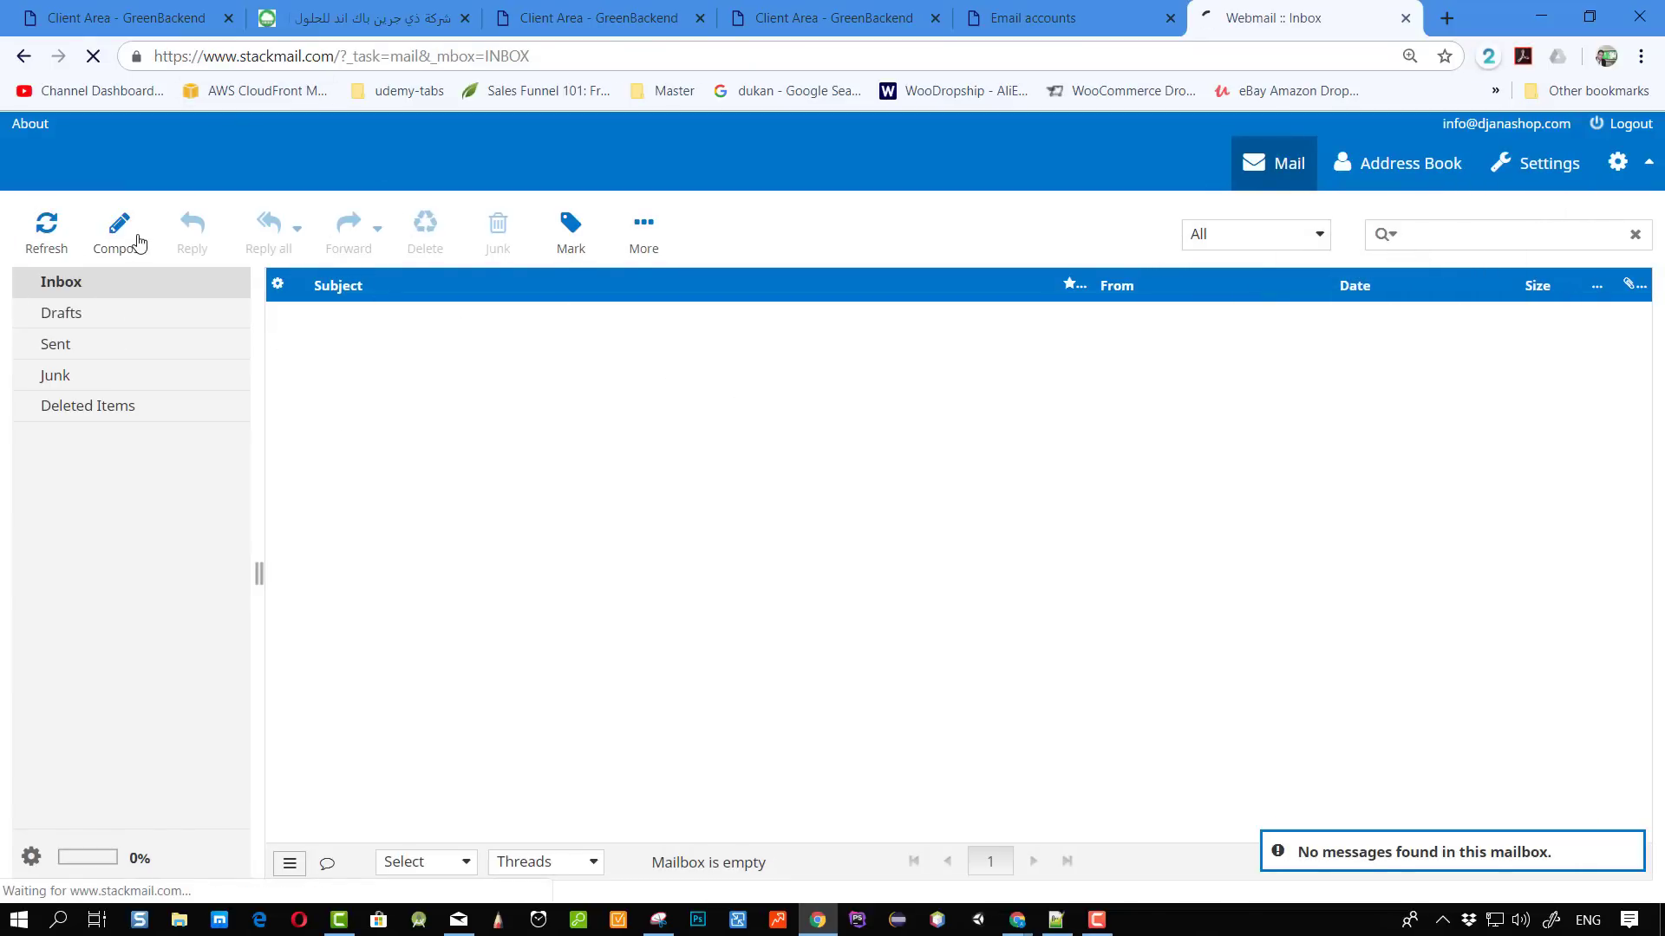
pyautogui.click(117, 242)
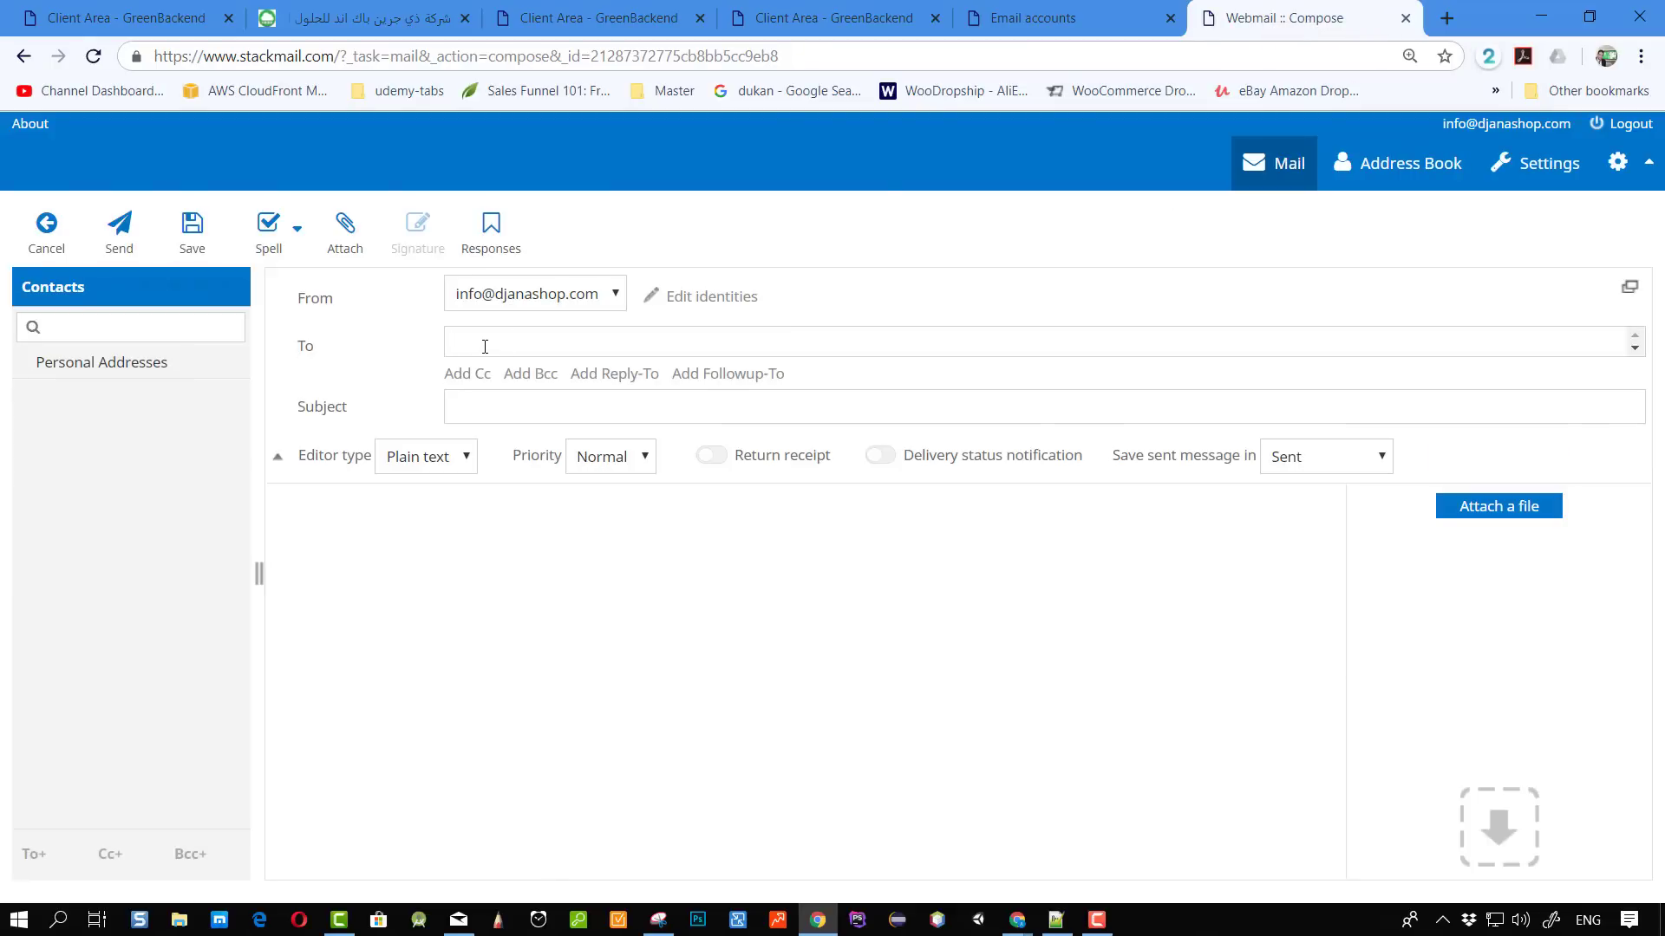
pyautogui.click(346, 236)
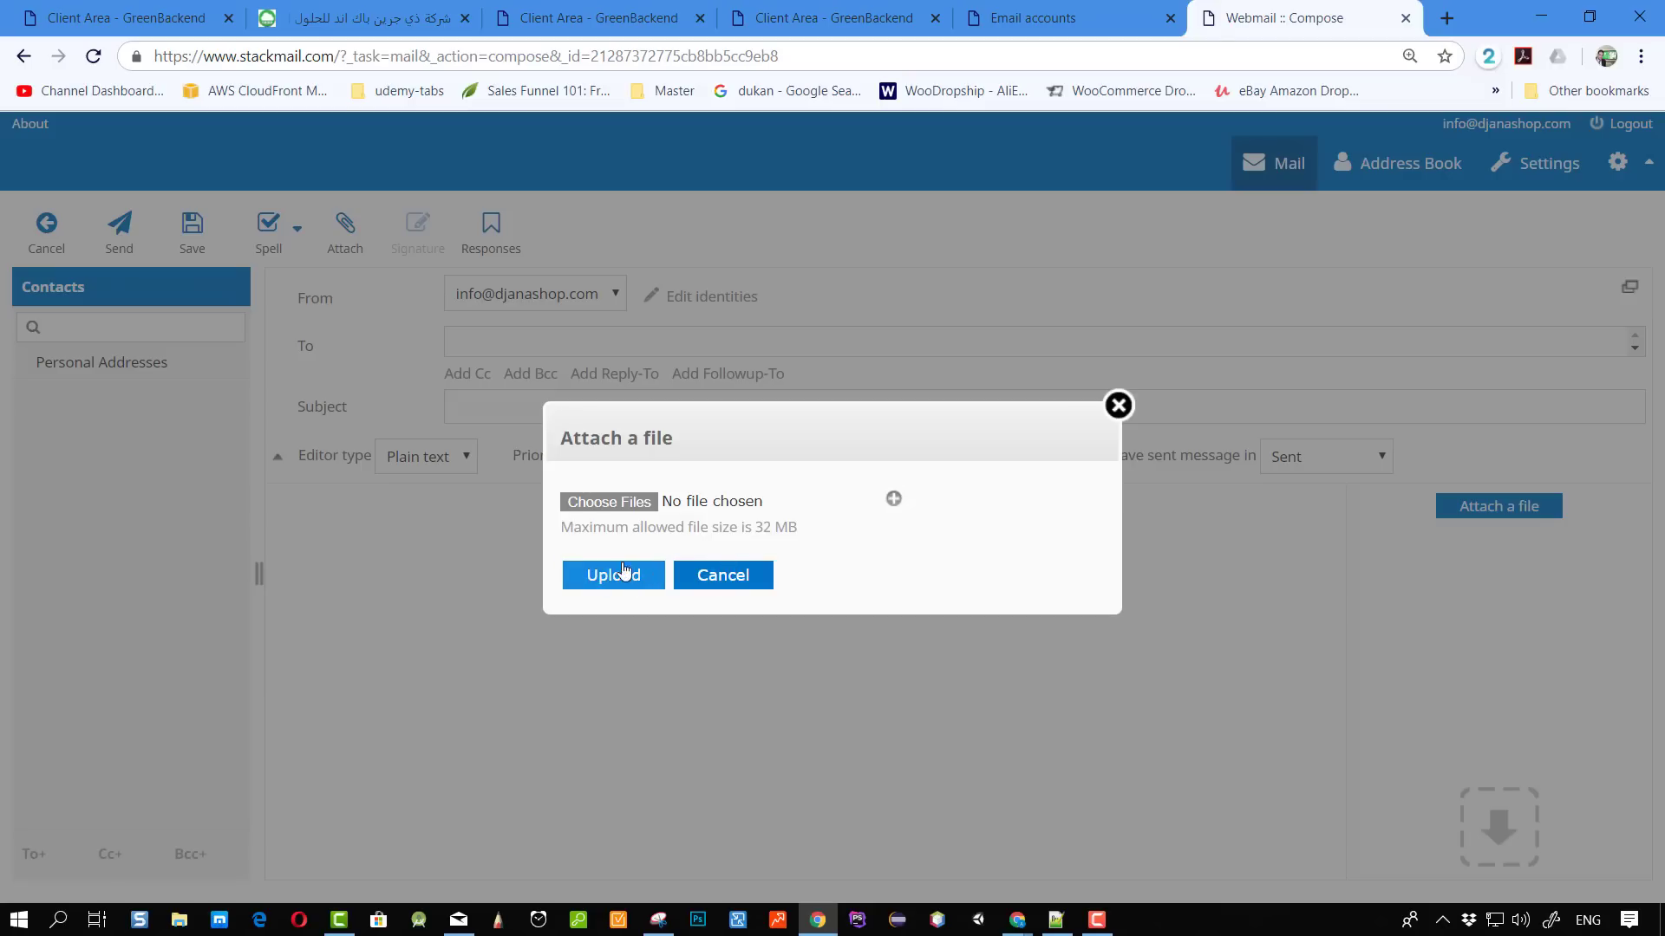
pyautogui.click(744, 580)
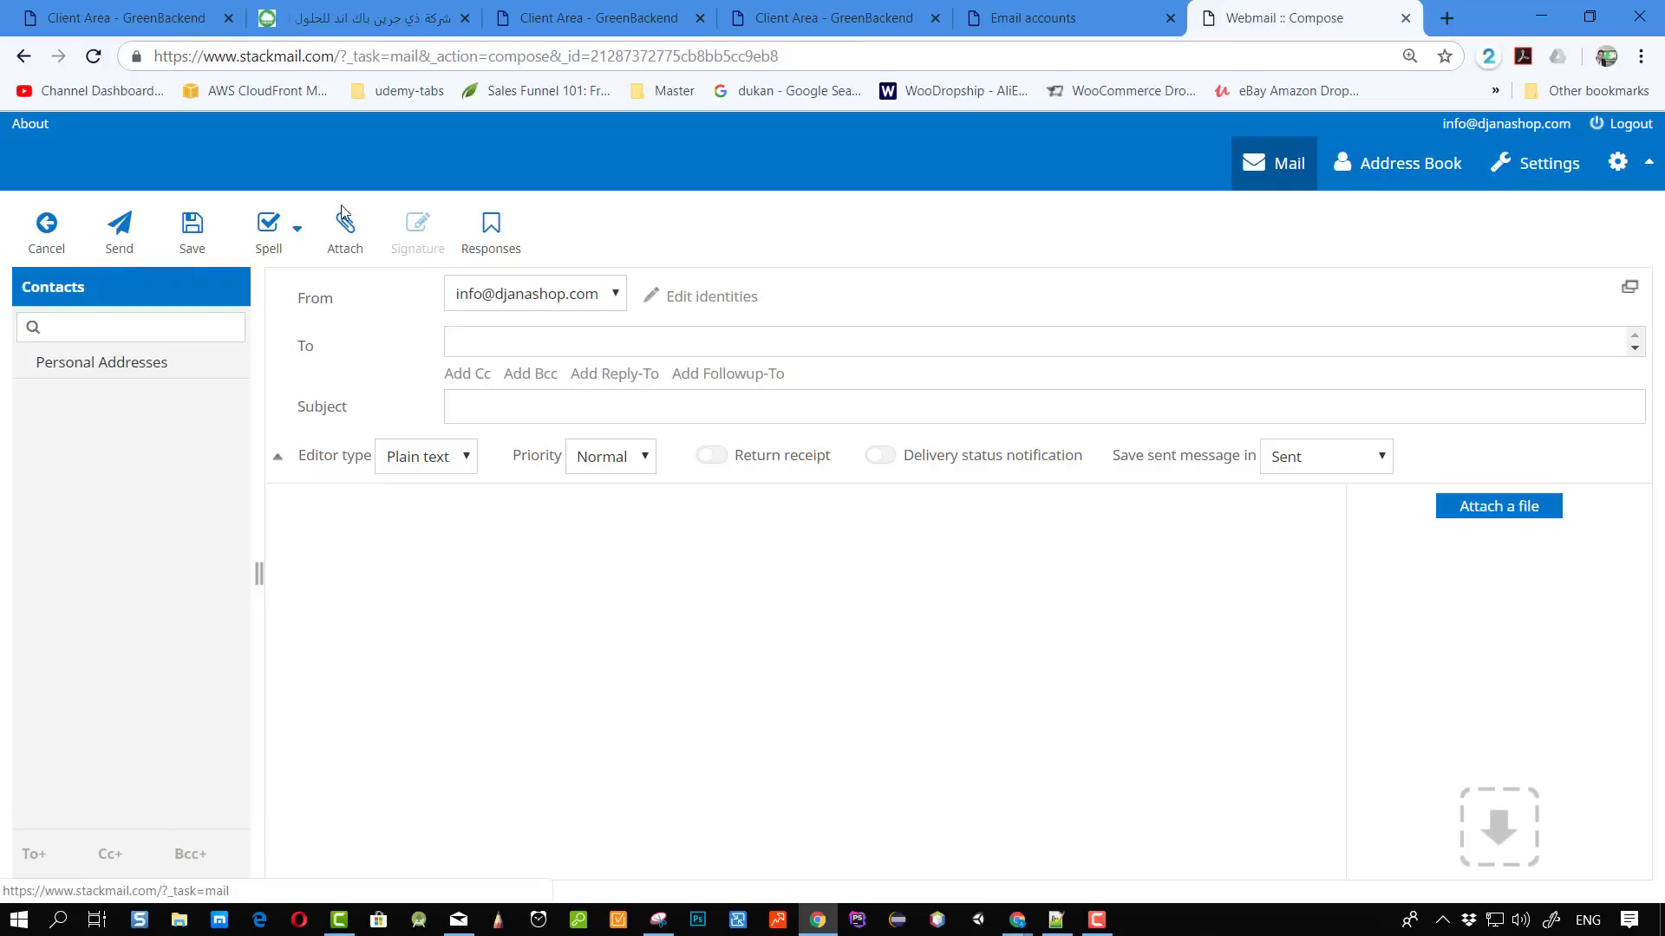
pyautogui.click(1529, 171)
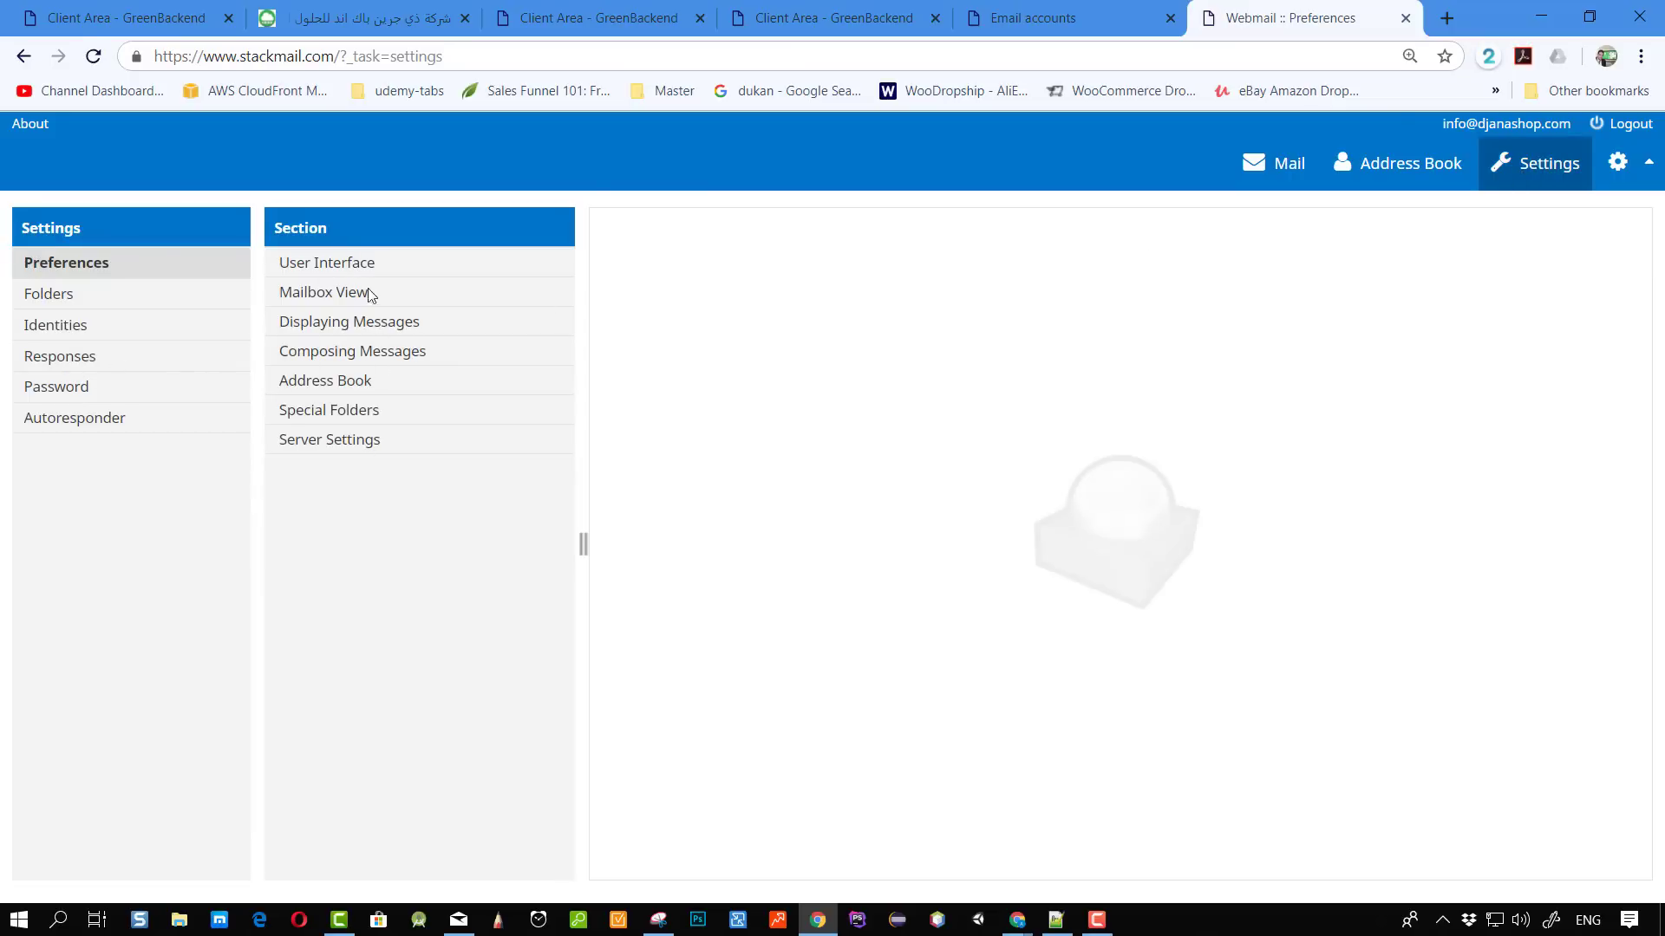
# Browse the User Interface, Special Folders, Server Settings and Displaying Messages preferences.
pyautogui.click(326, 262)
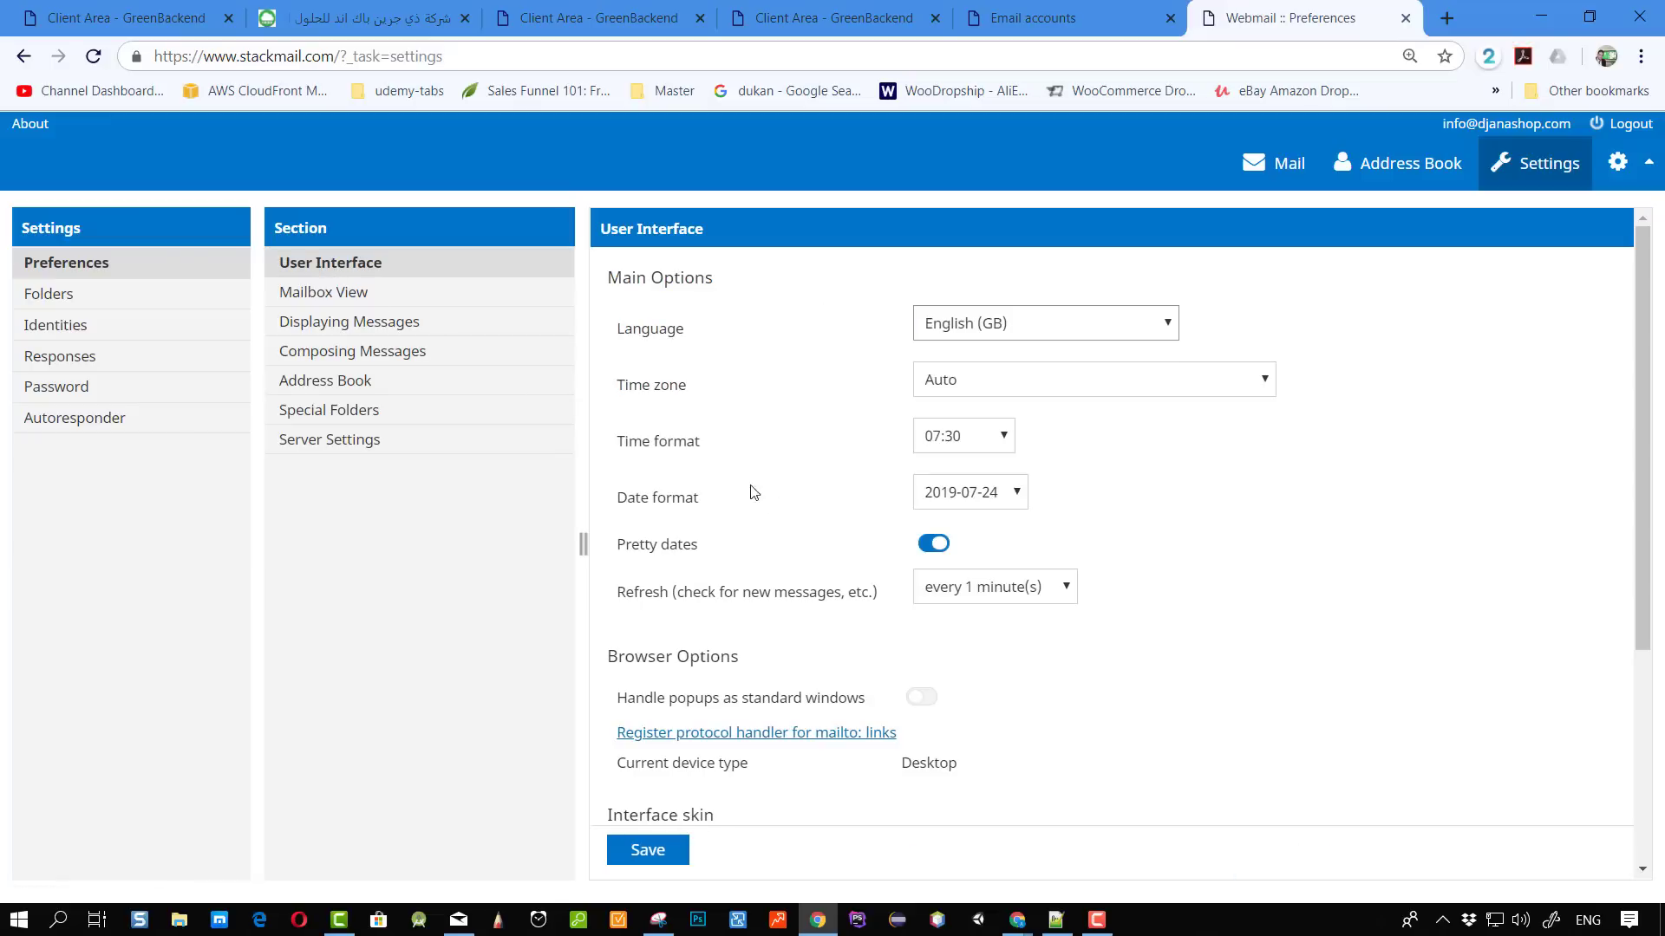
pyautogui.scroll(-4, 780, 508)
pyautogui.scroll(4, 668, 496)
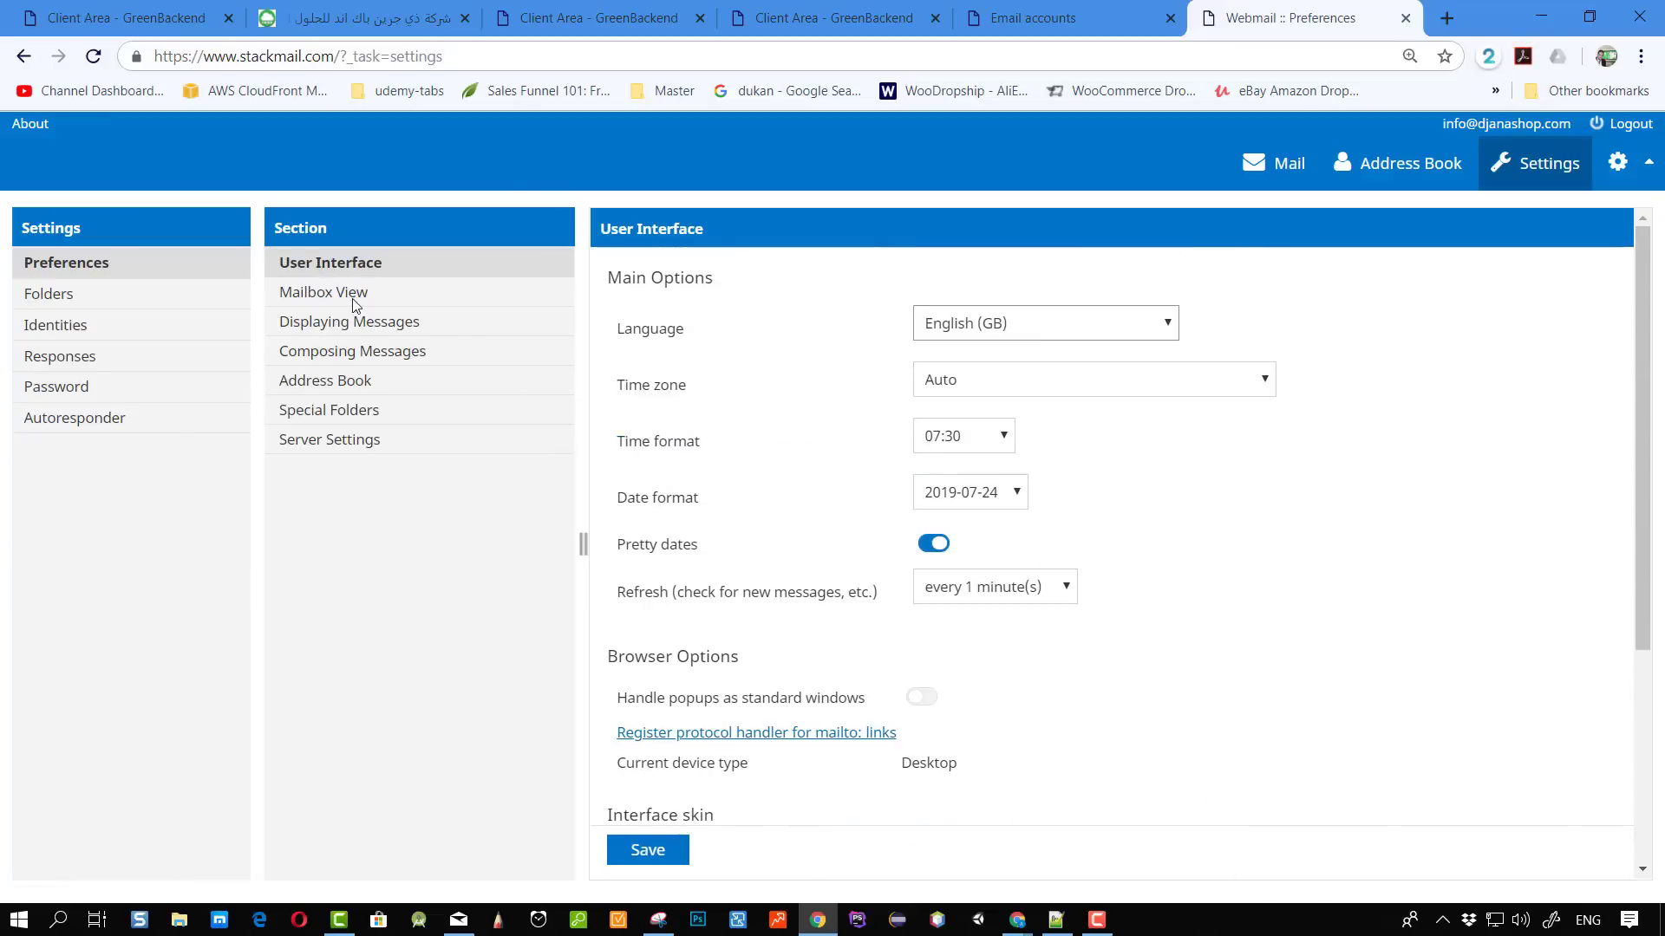
pyautogui.click(342, 411)
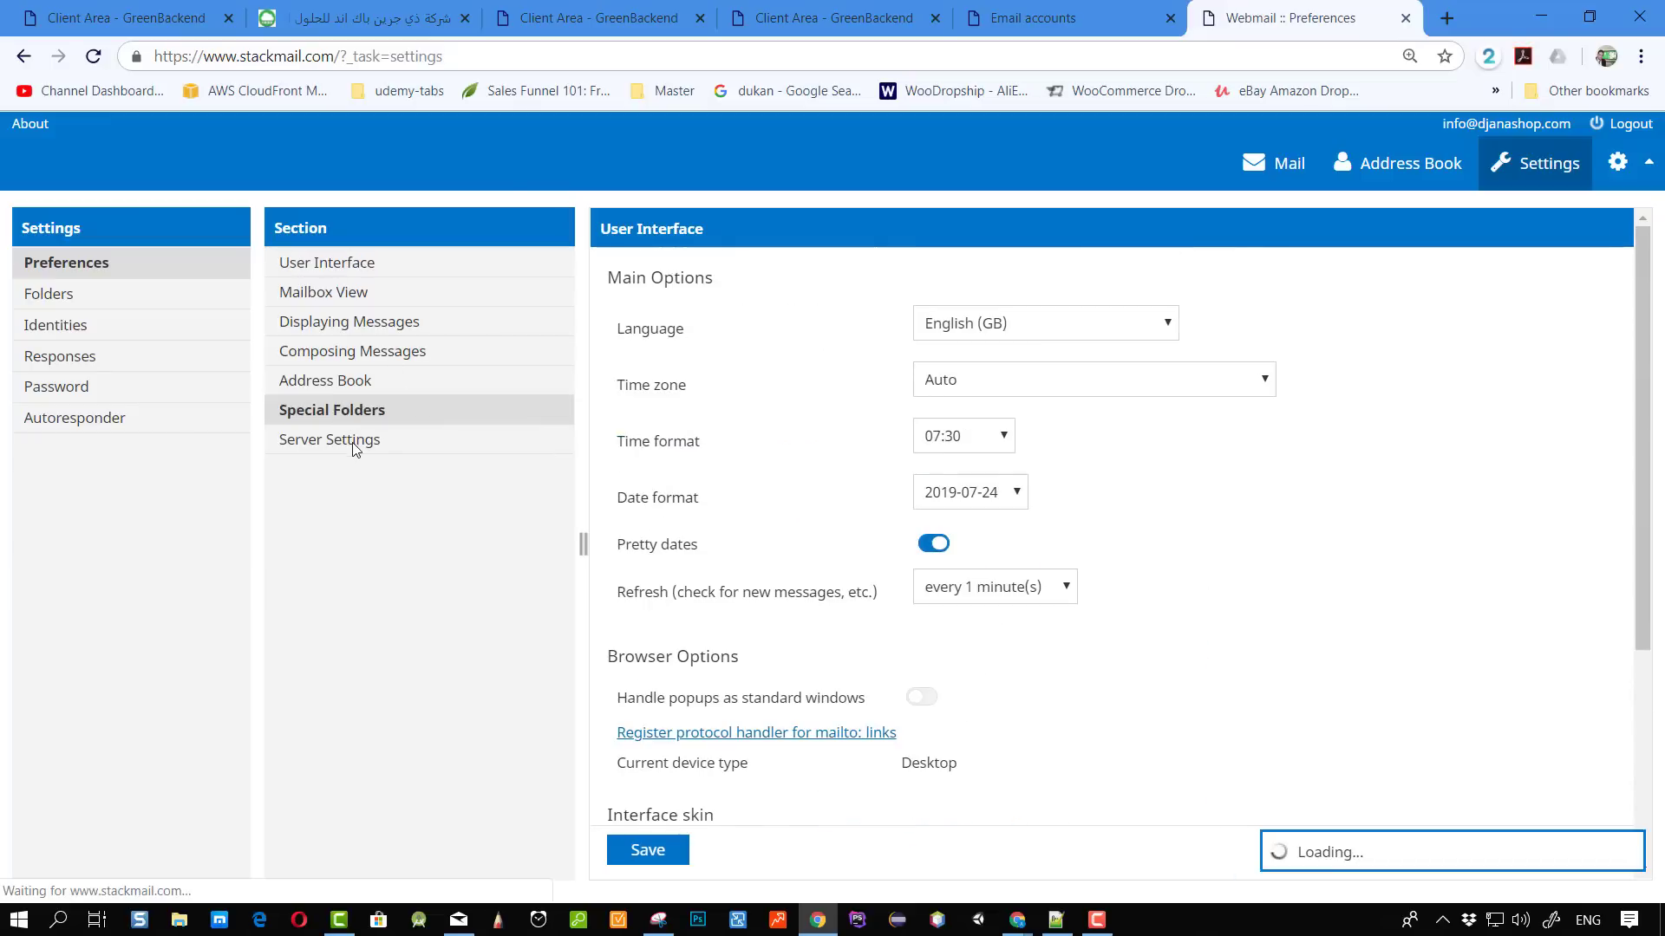
pyautogui.click(350, 442)
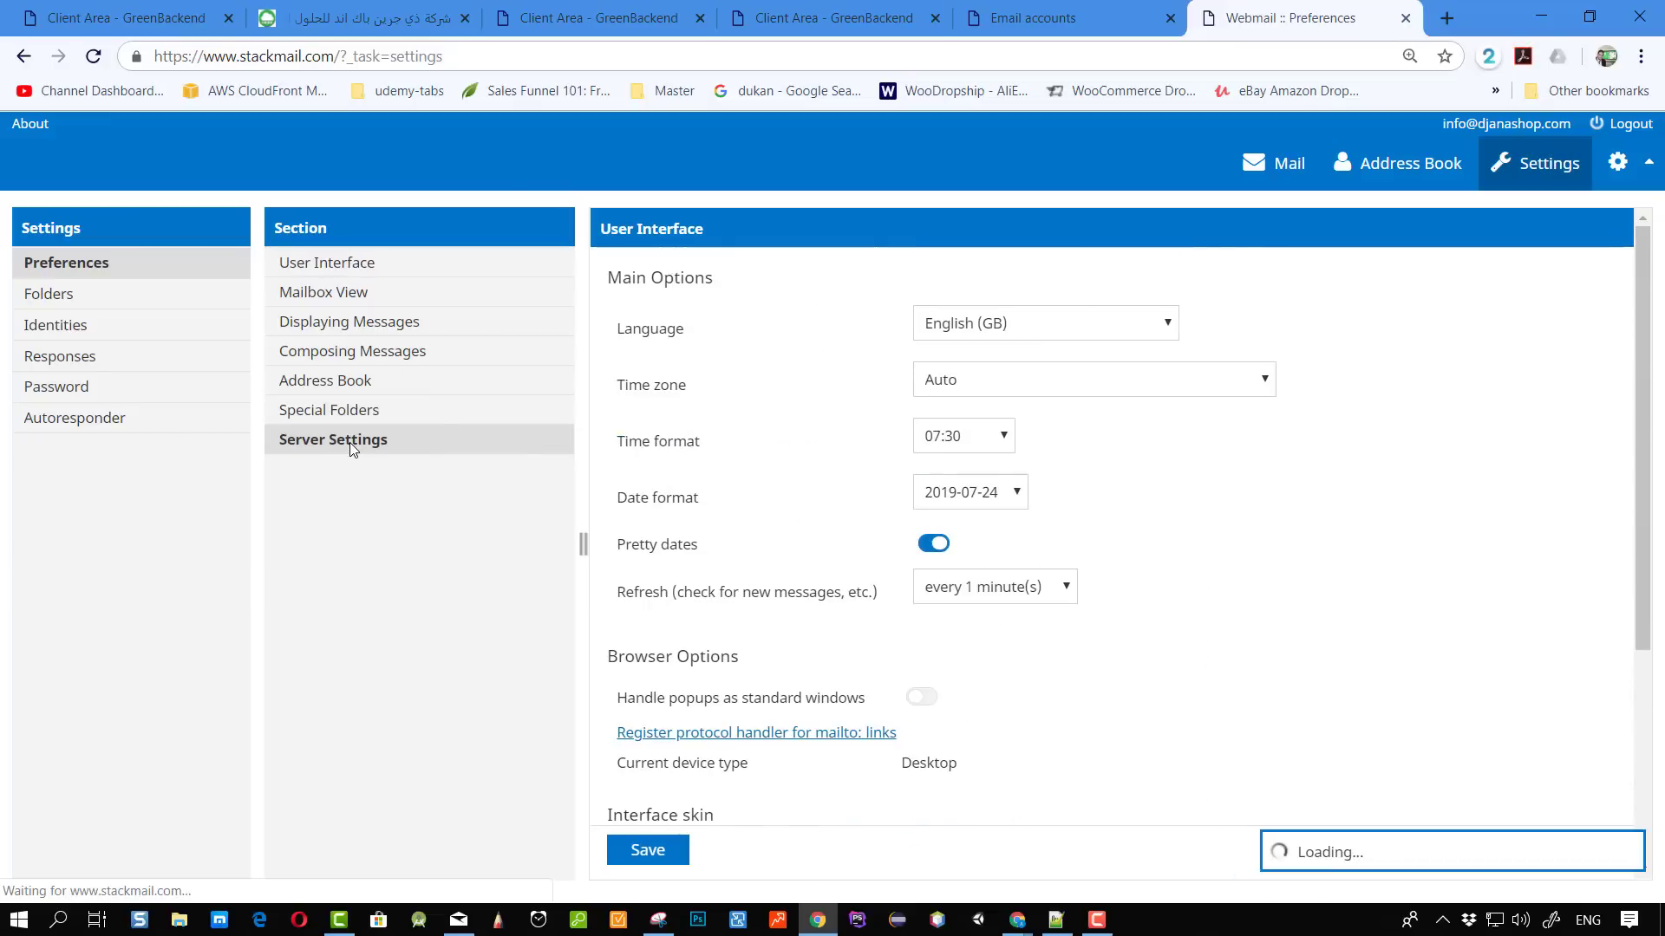
pyautogui.click(365, 326)
# In Composing Messages, enable placing the signature below the quoted message.
pyautogui.click(378, 355)
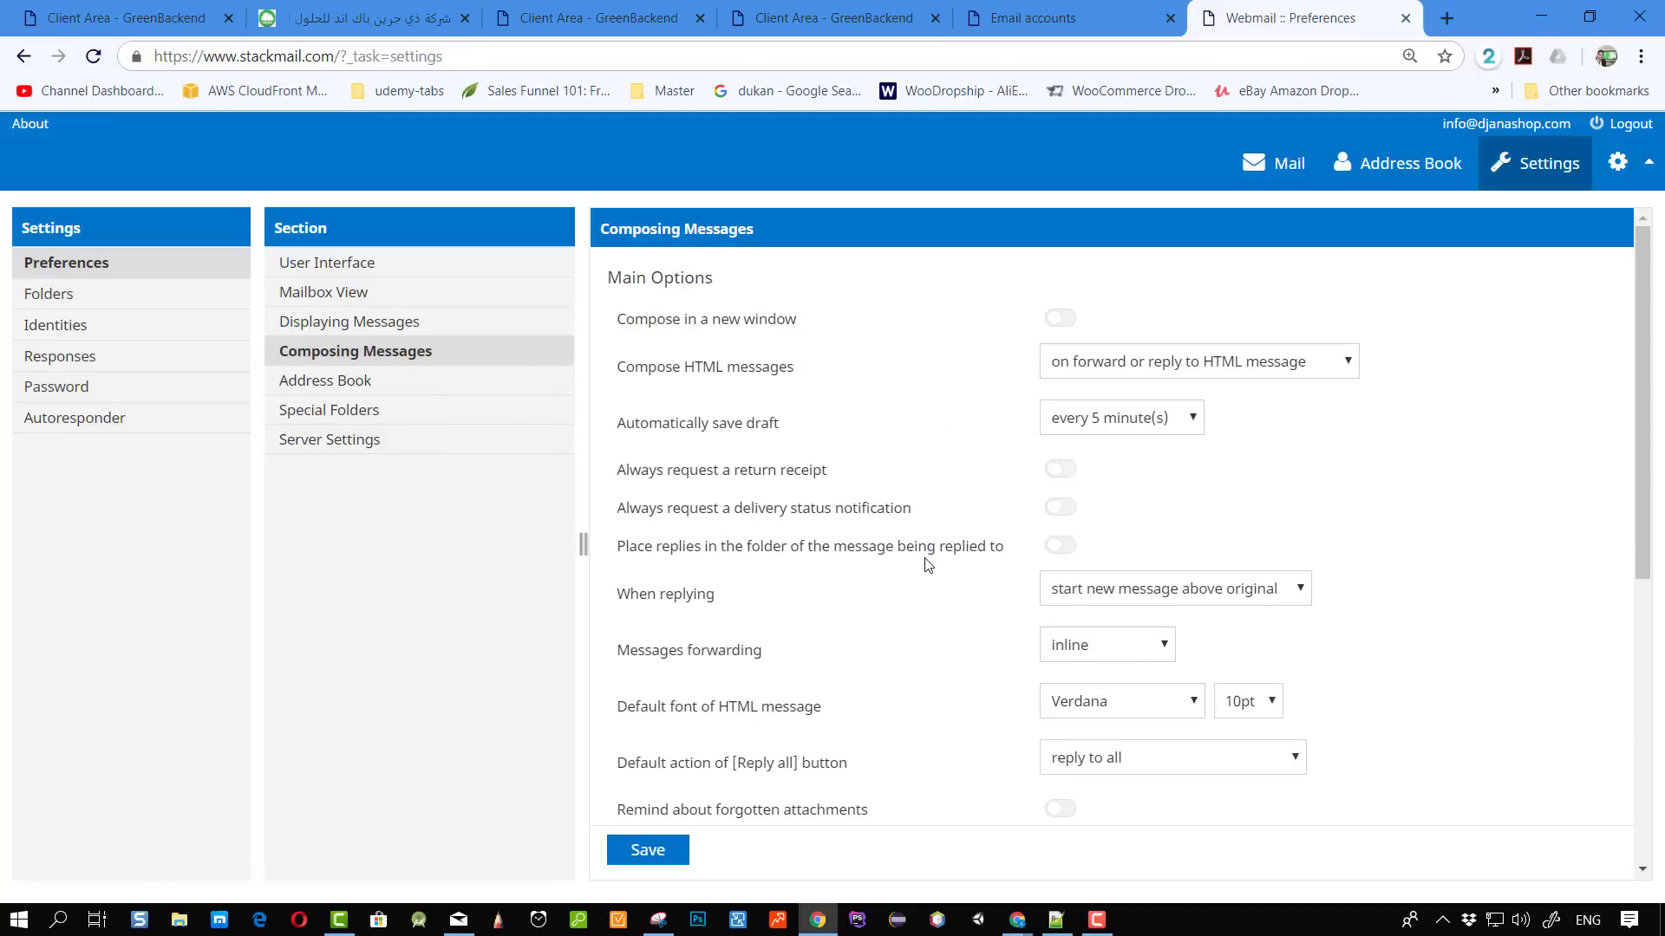
pyautogui.scroll(-3, 841, 490)
pyautogui.scroll(-4, 841, 491)
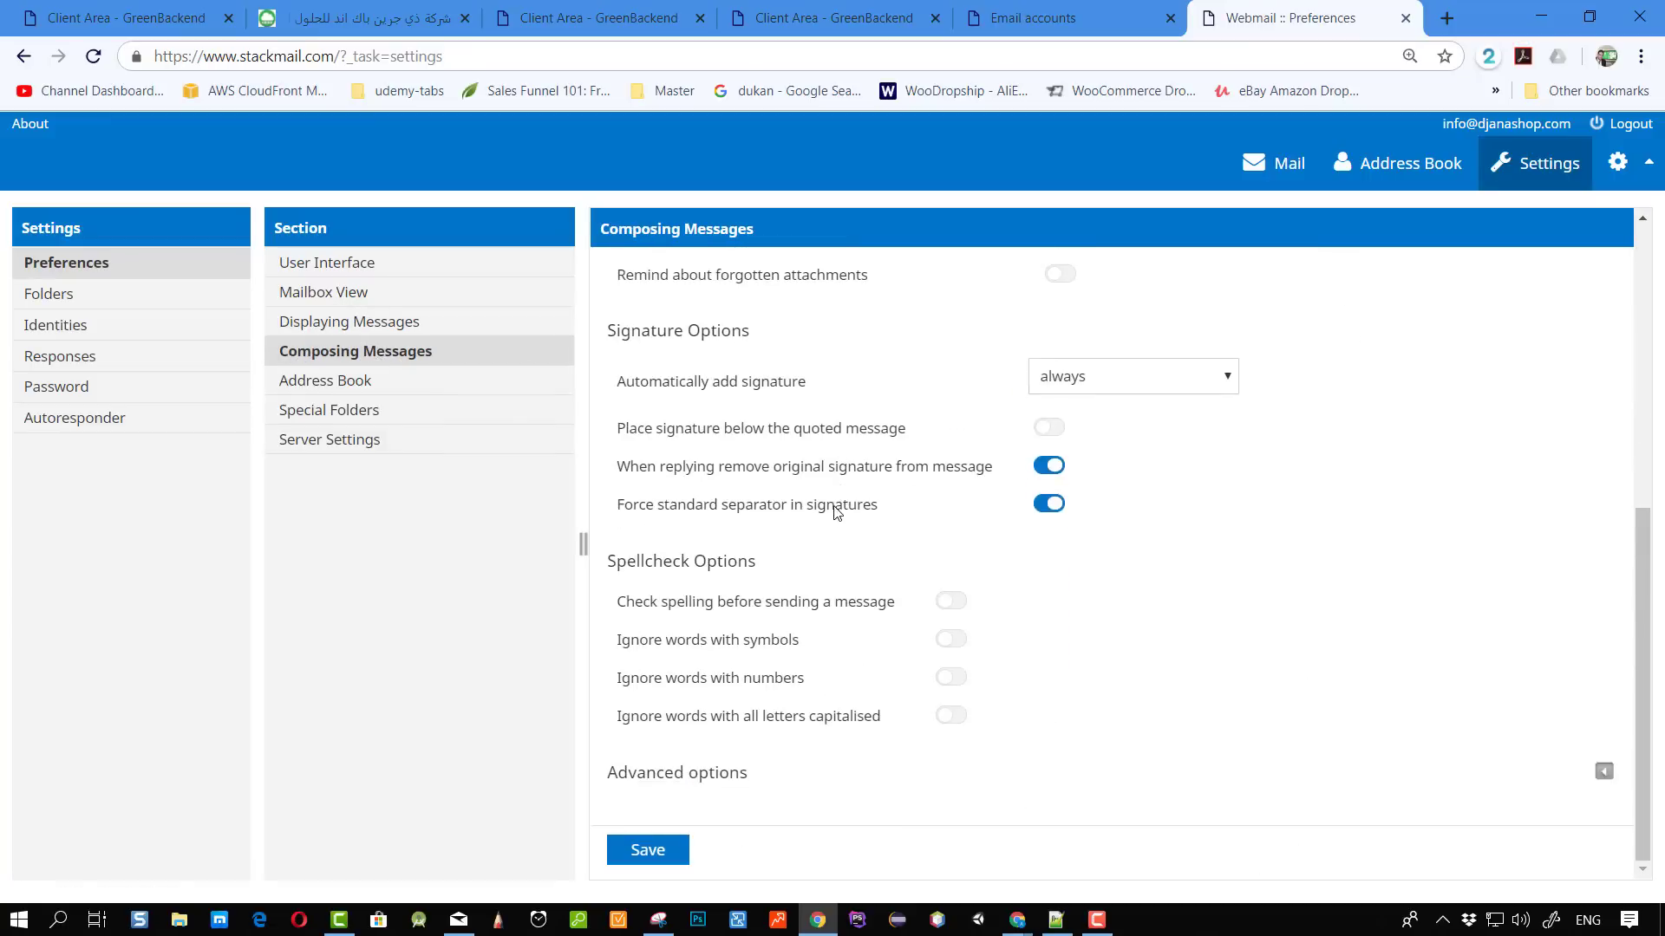
pyautogui.scroll(6, 845, 493)
pyautogui.scroll(-4, 848, 492)
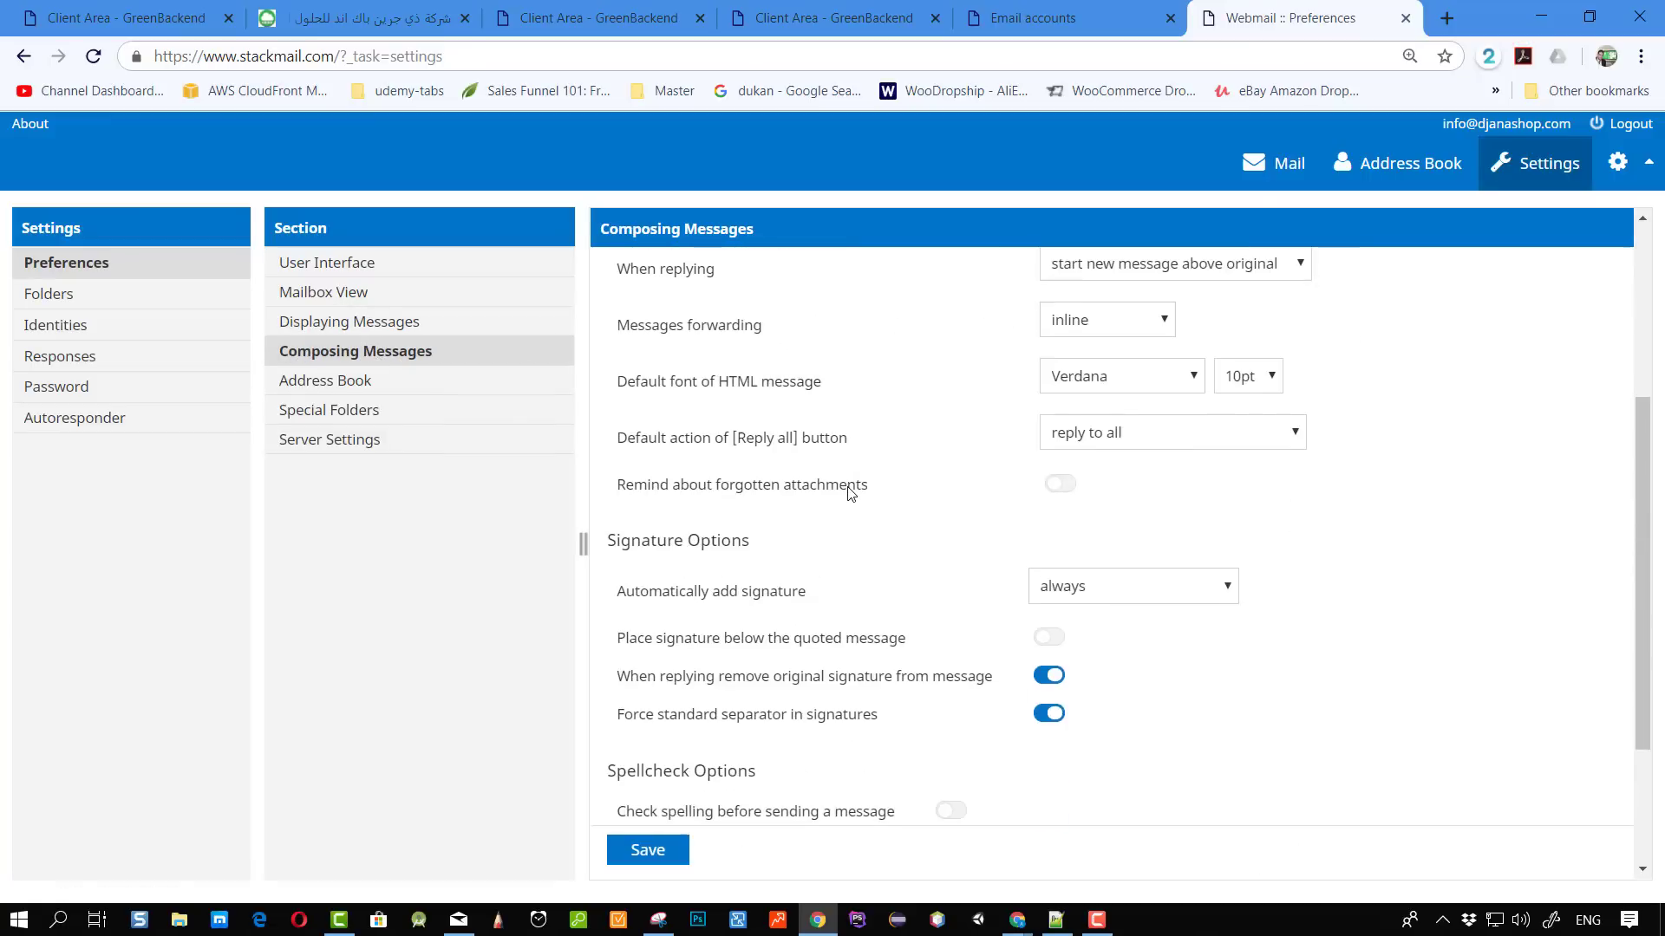
pyautogui.scroll(-3, 713, 542)
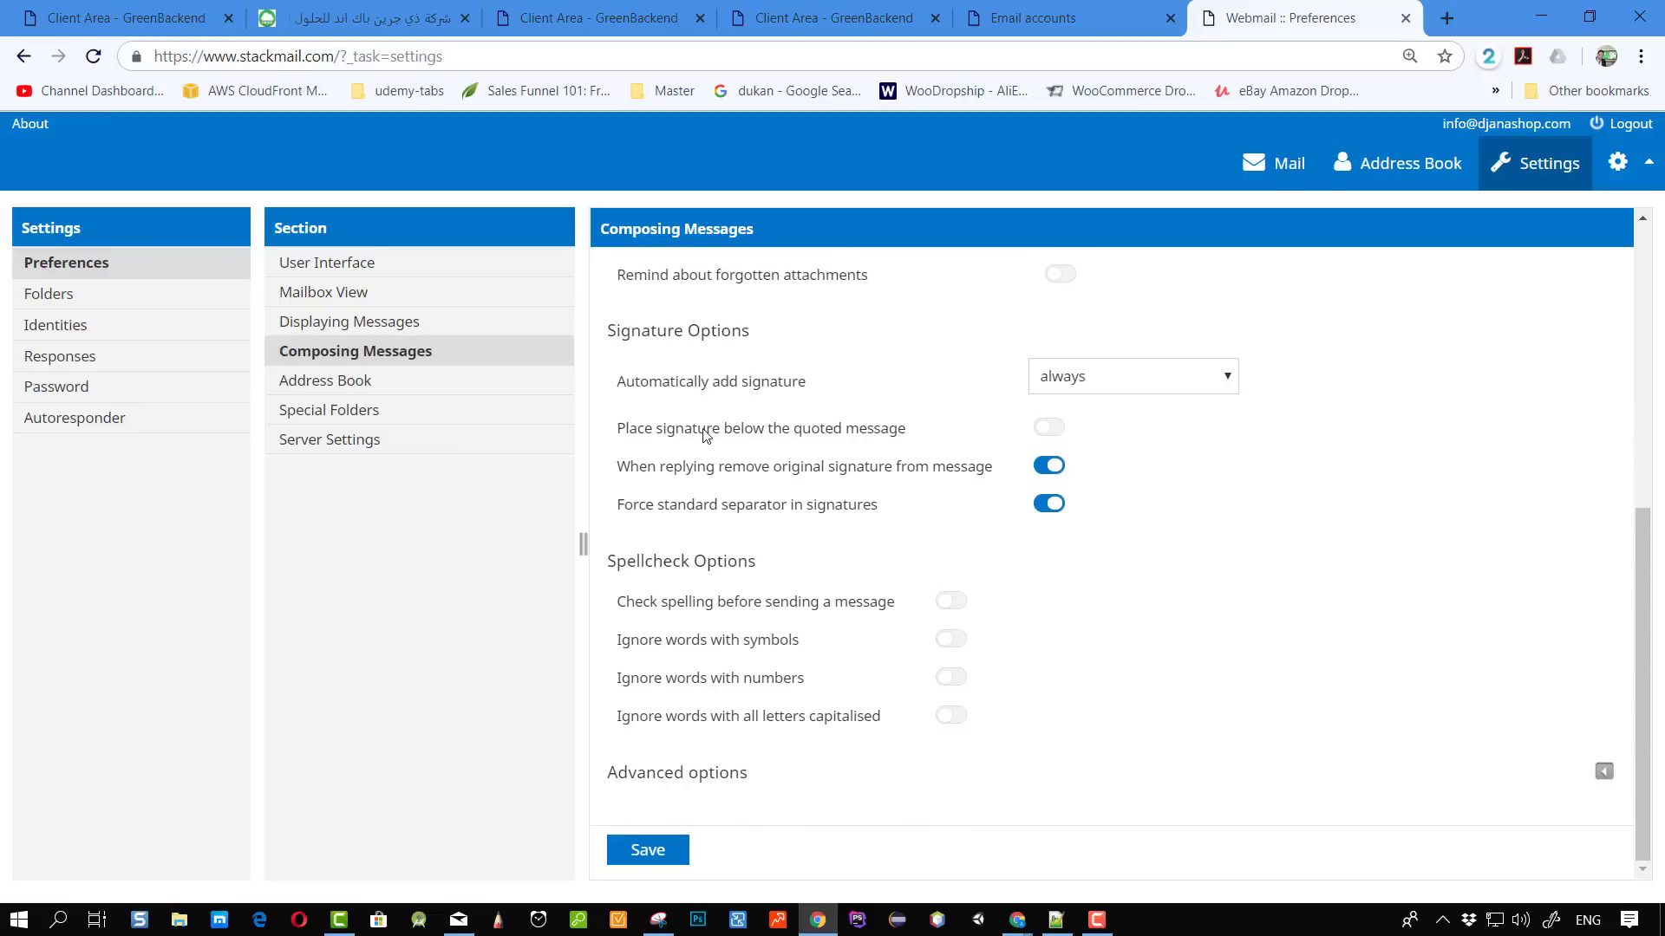
pyautogui.click(1050, 427)
pyautogui.scroll(2, 737, 451)
pyautogui.click(62, 326)
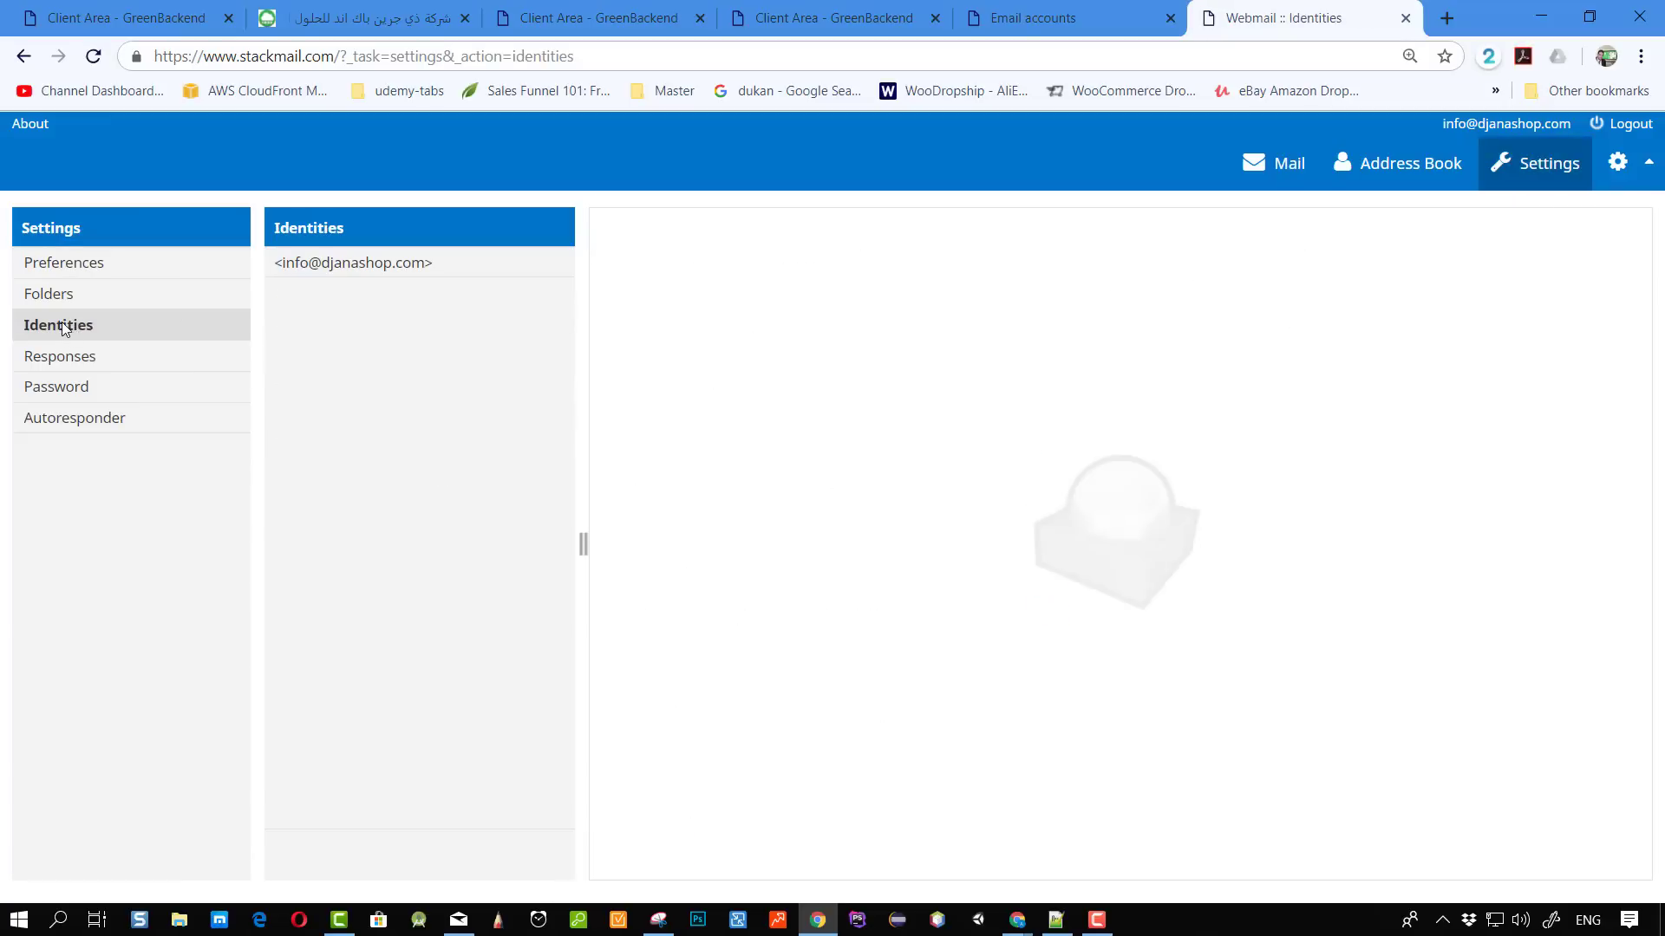
# Edit the mailbox identity and switch its signature to HTML formatting.
pyautogui.click(375, 266)
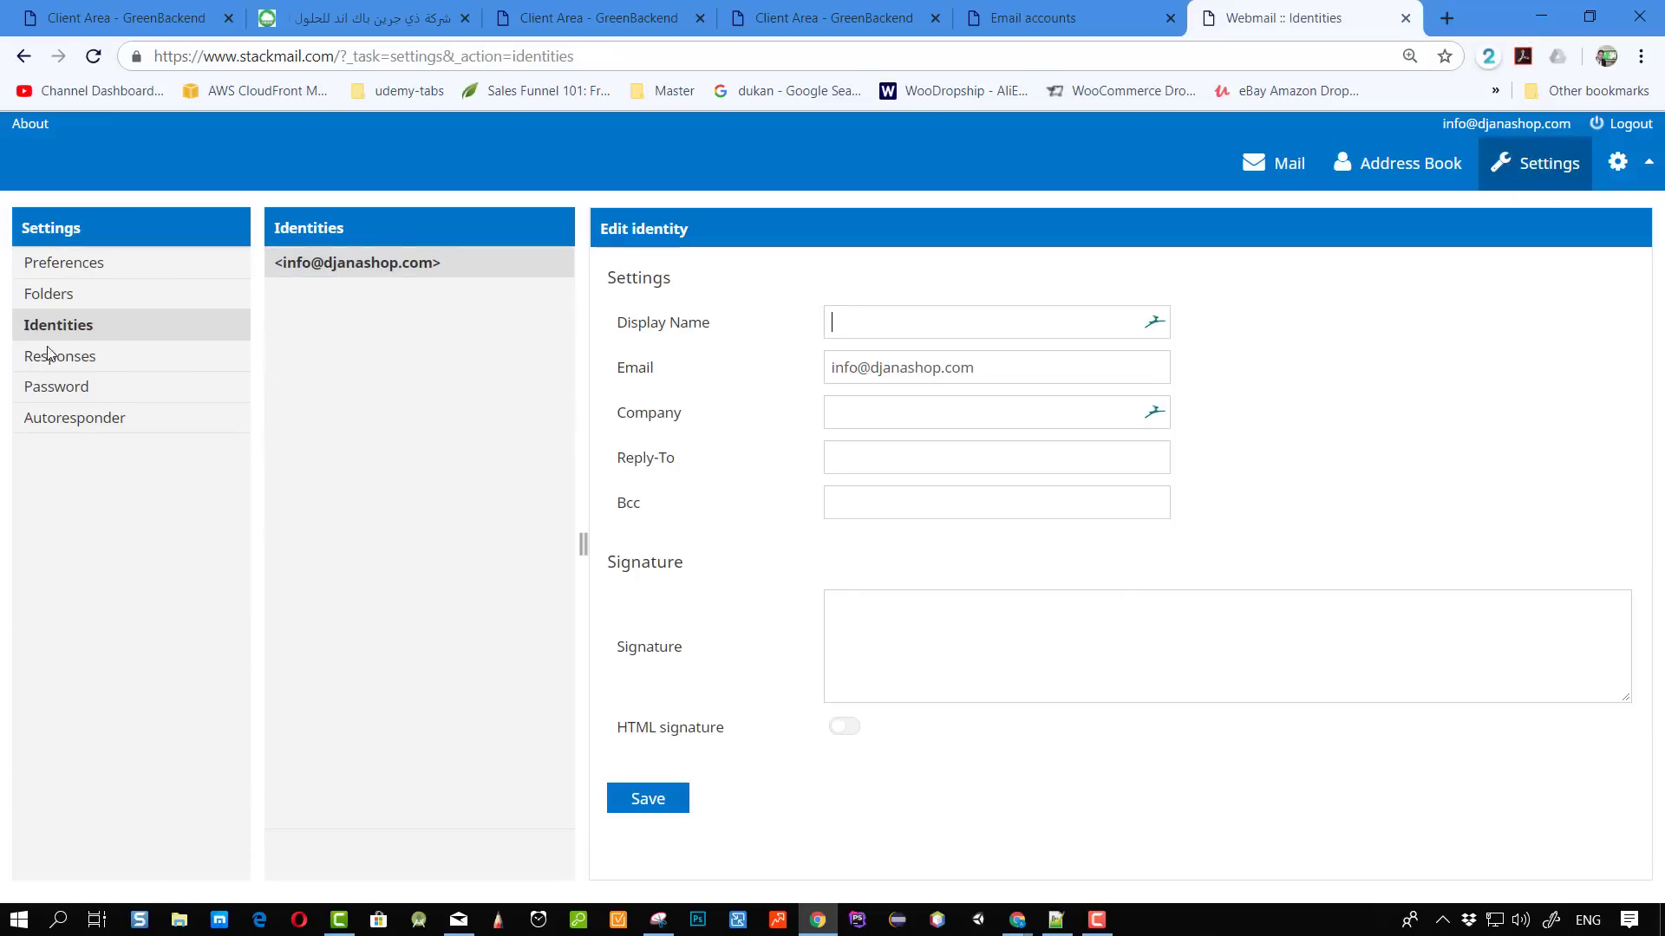
pyautogui.click(906, 661)
pyautogui.click(841, 727)
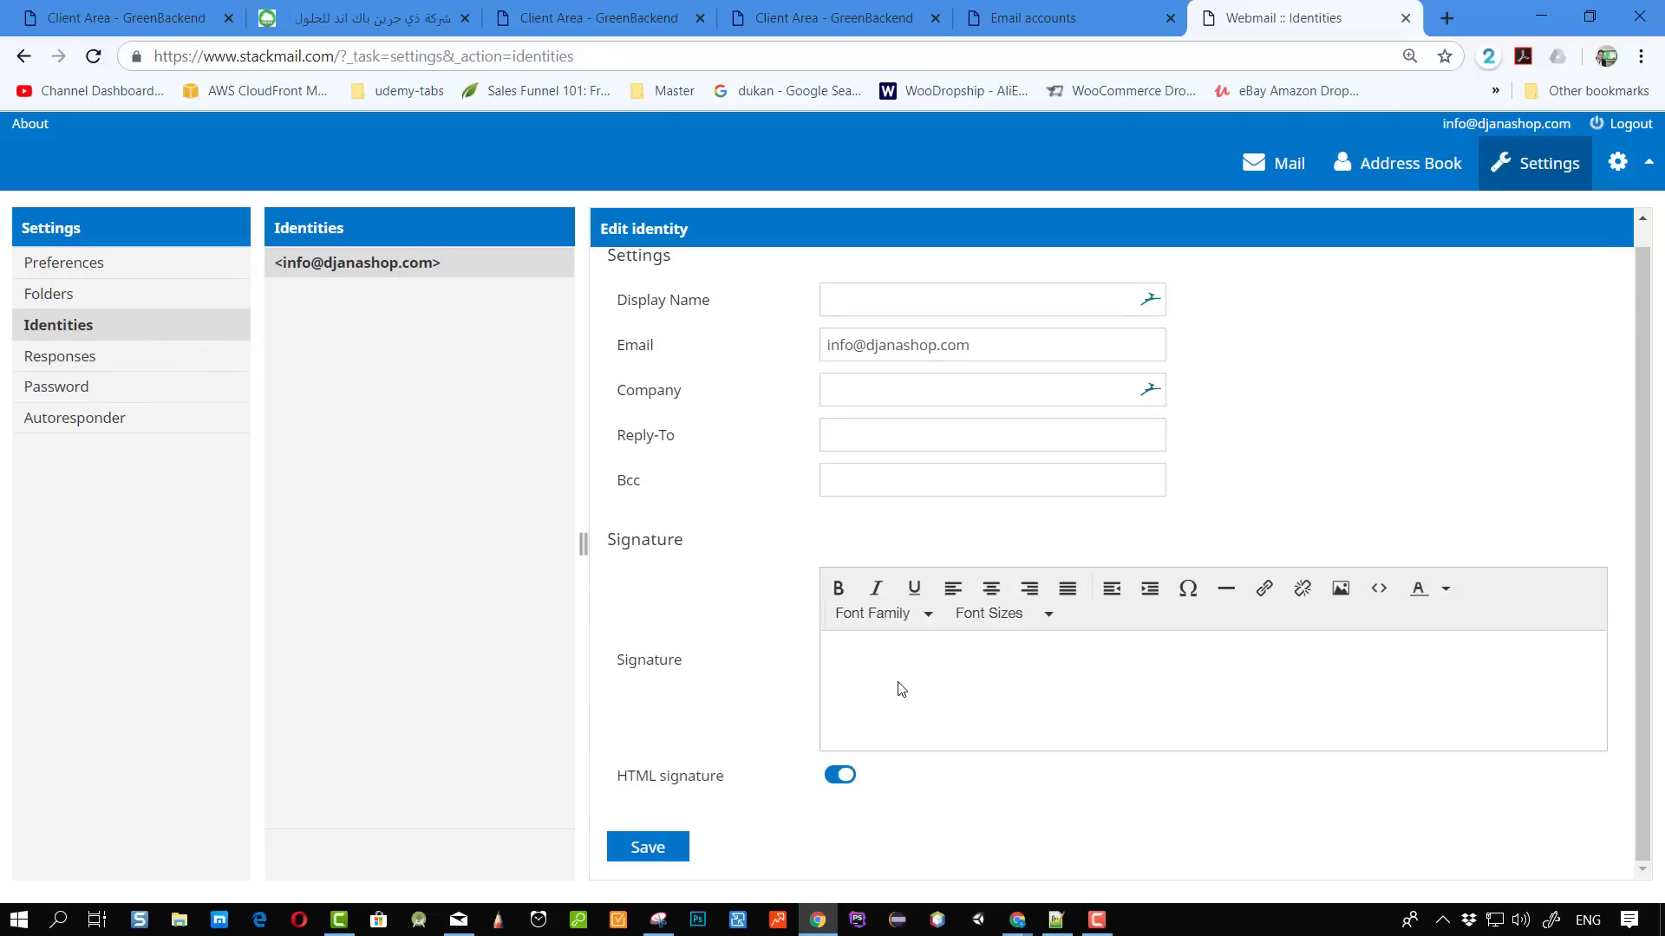
pyautogui.click(1341, 589)
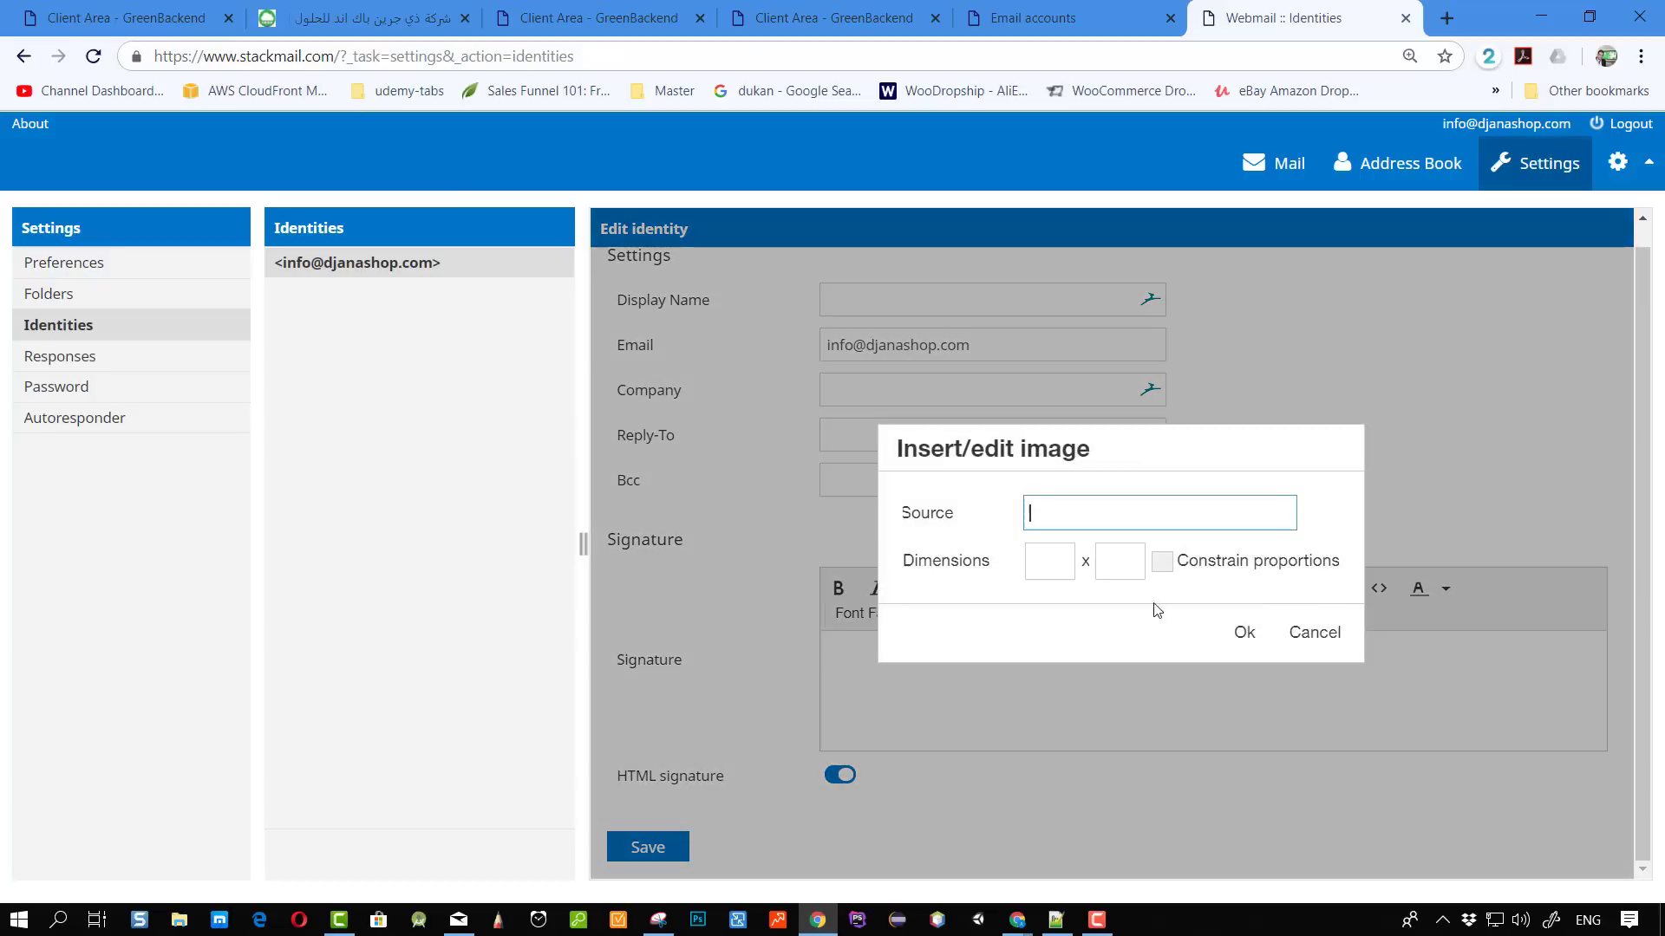
pyautogui.click(1313, 636)
# Enter the signature 'afsfsa' in bold and save the identity.
pyautogui.write('afsfsa')
pyautogui.hotkey('ctrl', 'a')
pyautogui.hotkey('ctrl', 'b')
pyautogui.click(941, 661)
pyautogui.hotkey('shift', 'Home')
pyautogui.press('BackSpace')
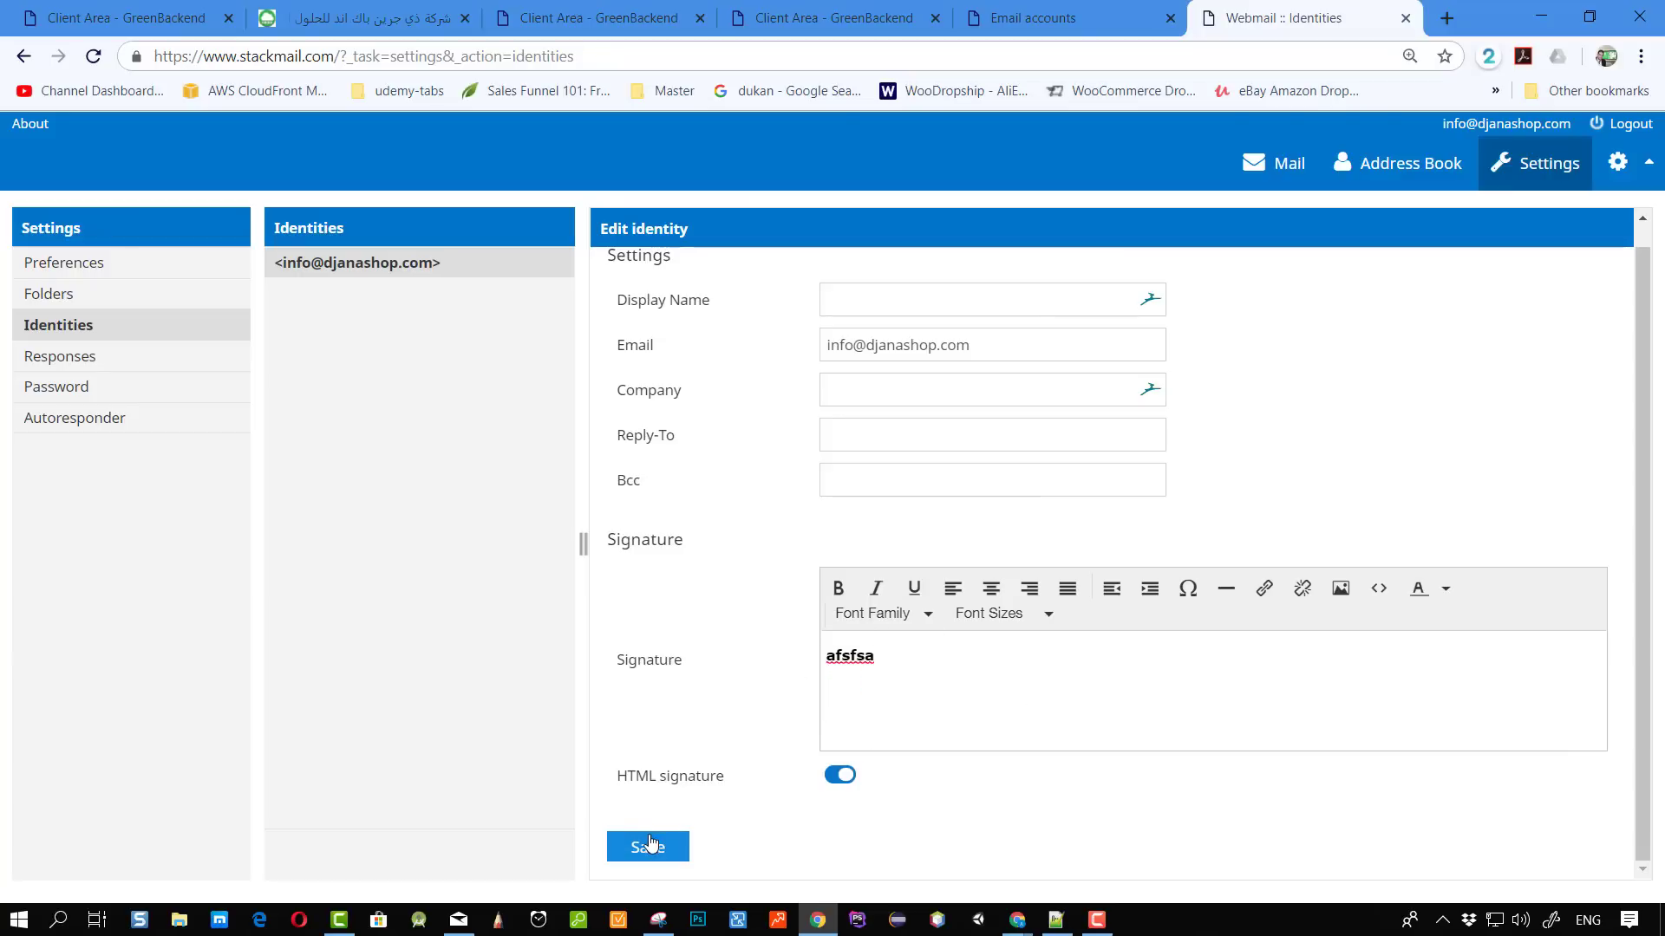
pyautogui.click(649, 847)
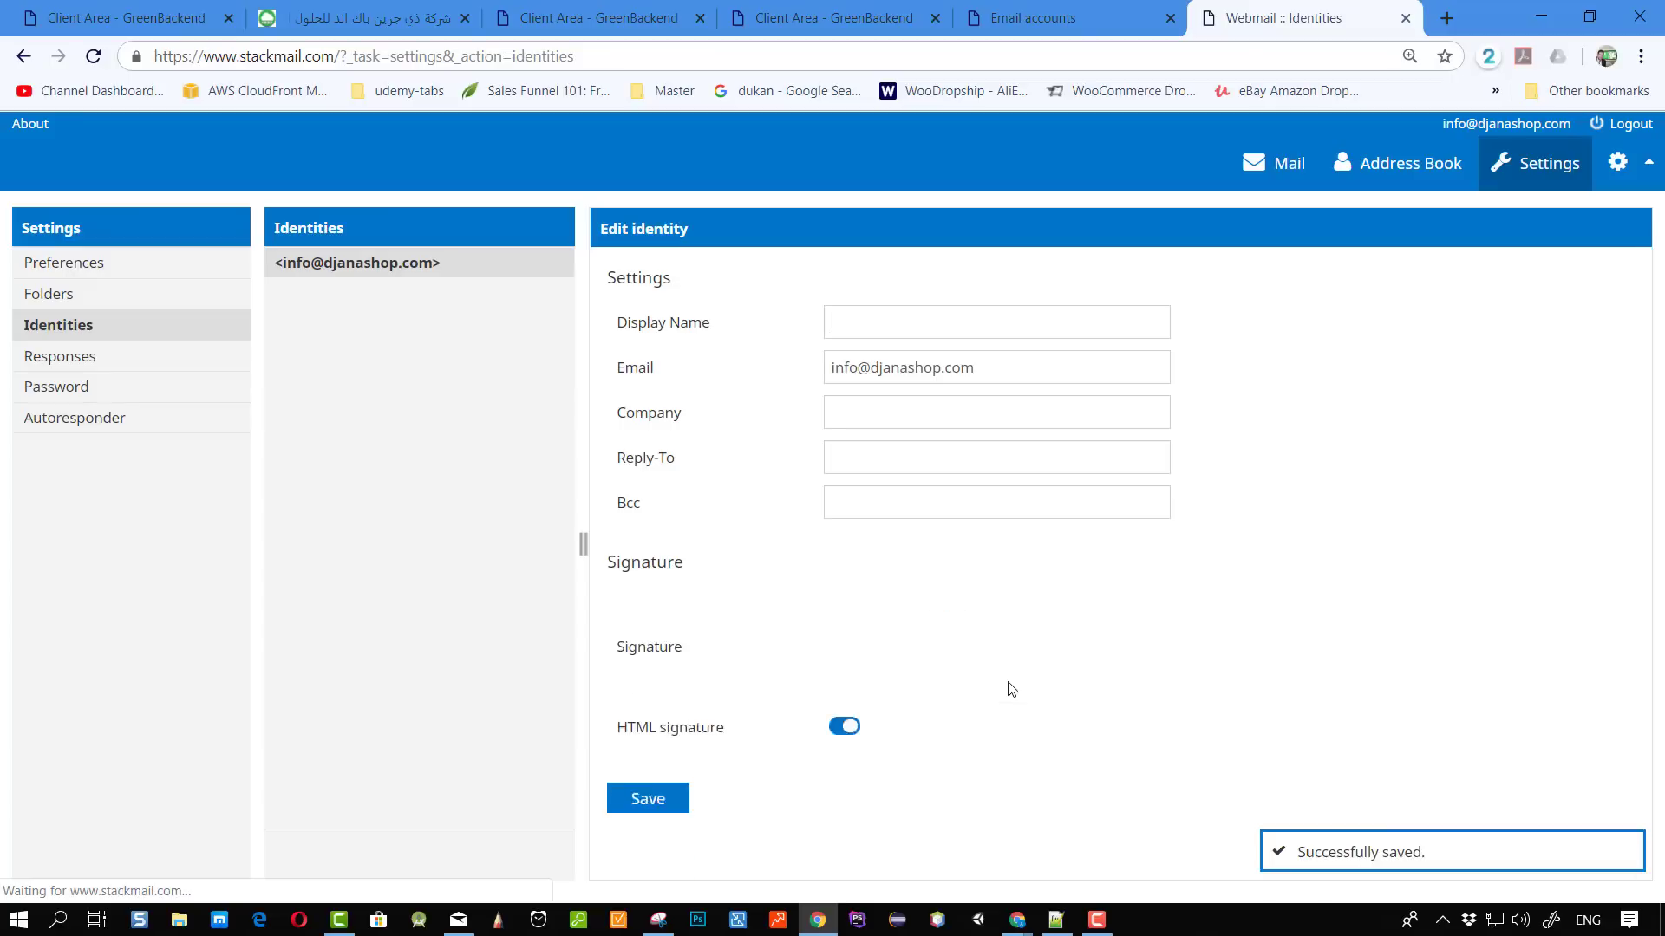
pyautogui.click(83, 263)
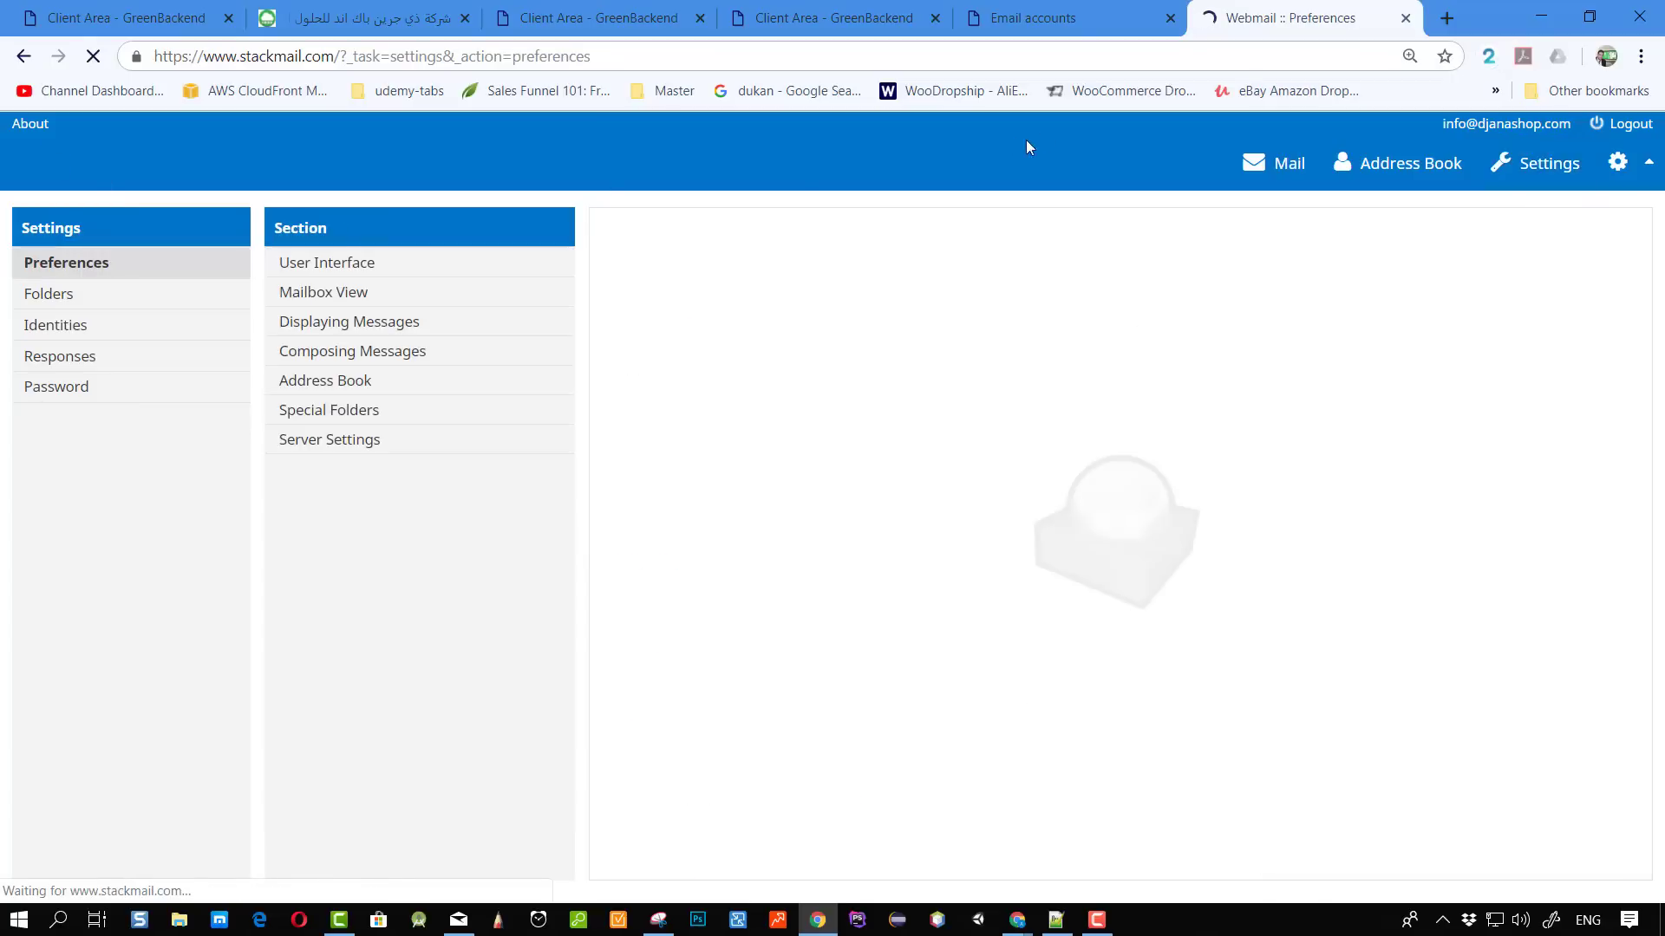
# Compose a new message and re-insert the signature into its body.
pyautogui.click(1266, 161)
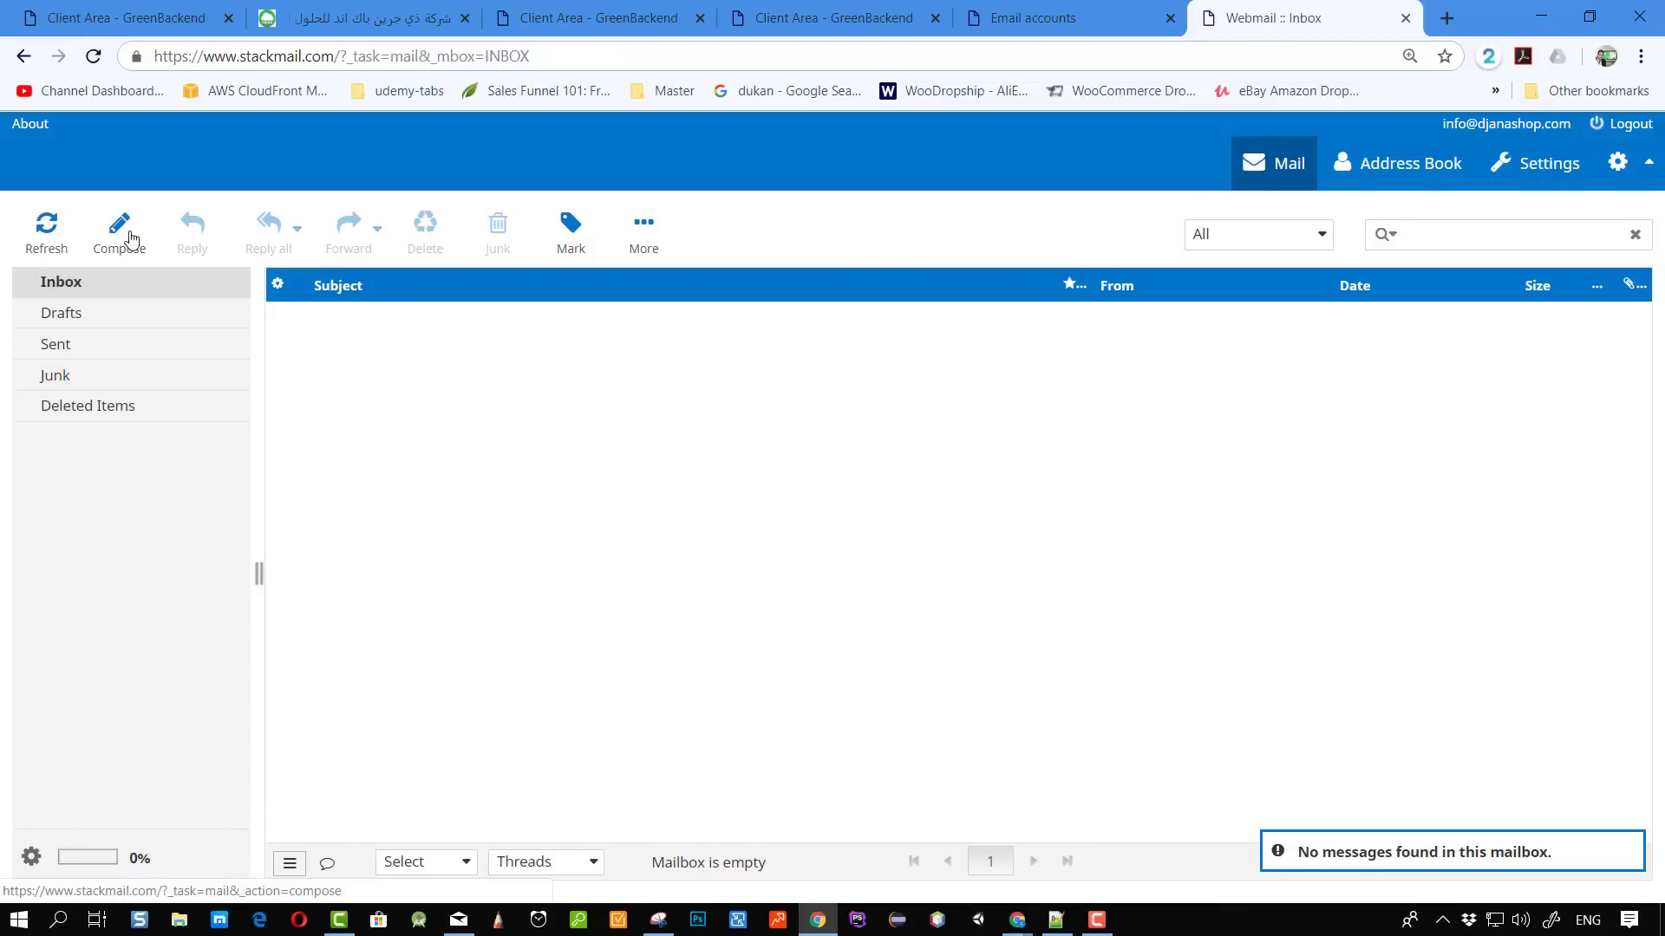
pyautogui.click(118, 245)
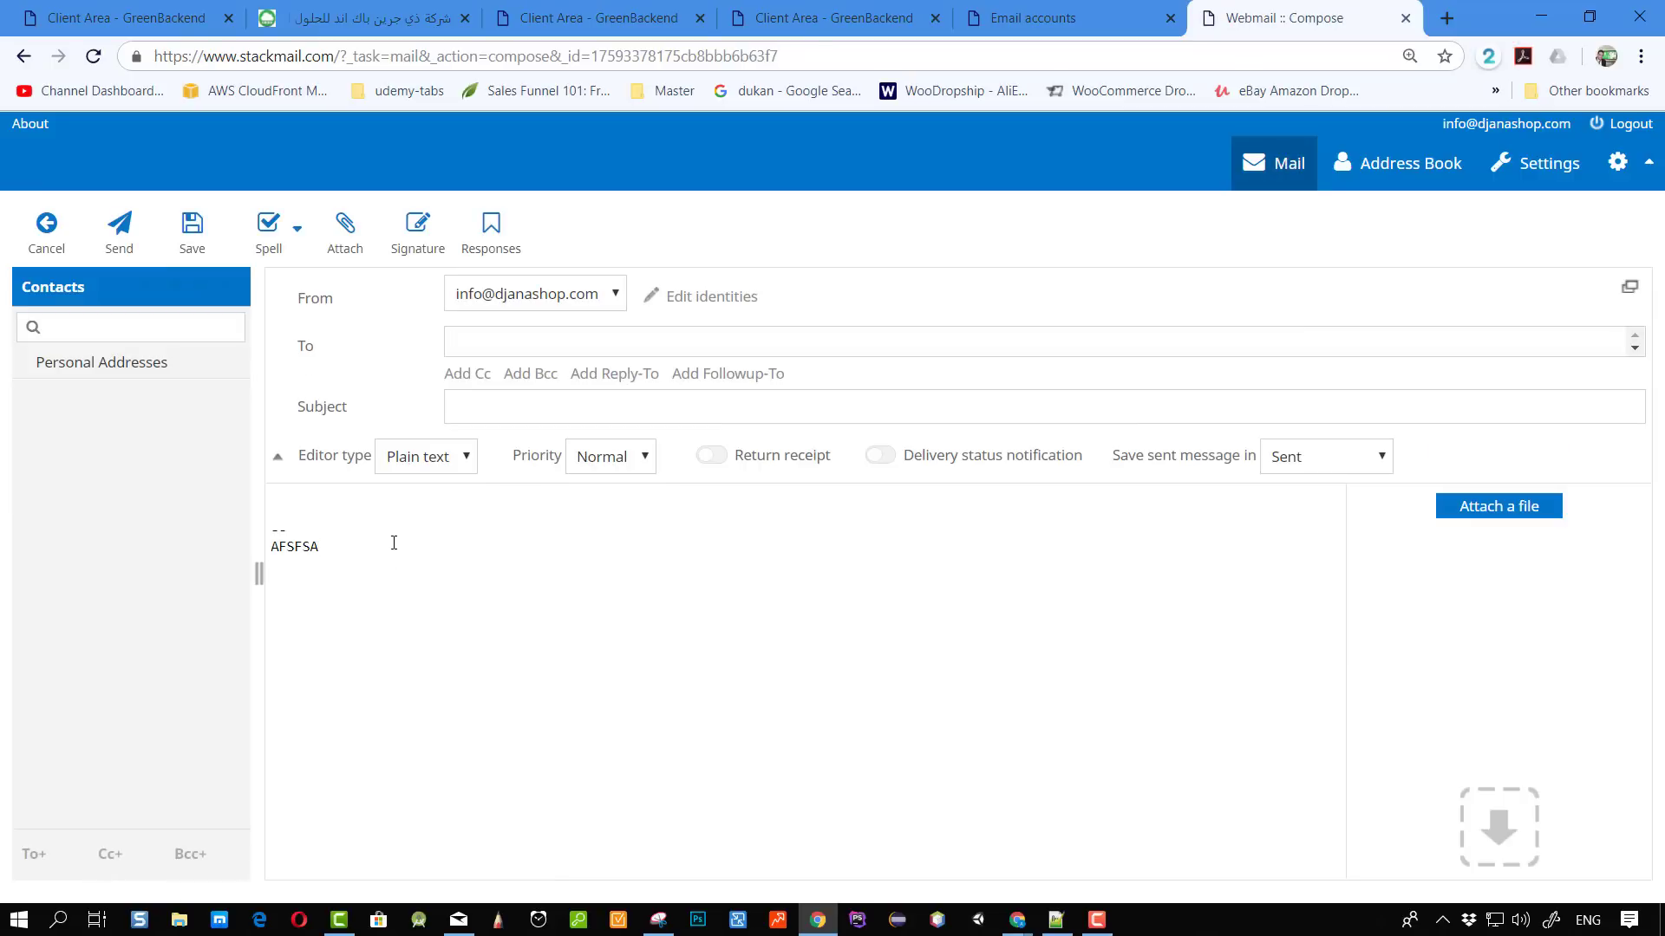
pyautogui.moveTo(277, 539); pyautogui.dragTo(234, 532)
pyautogui.press('Delete')
pyautogui.click(425, 229)
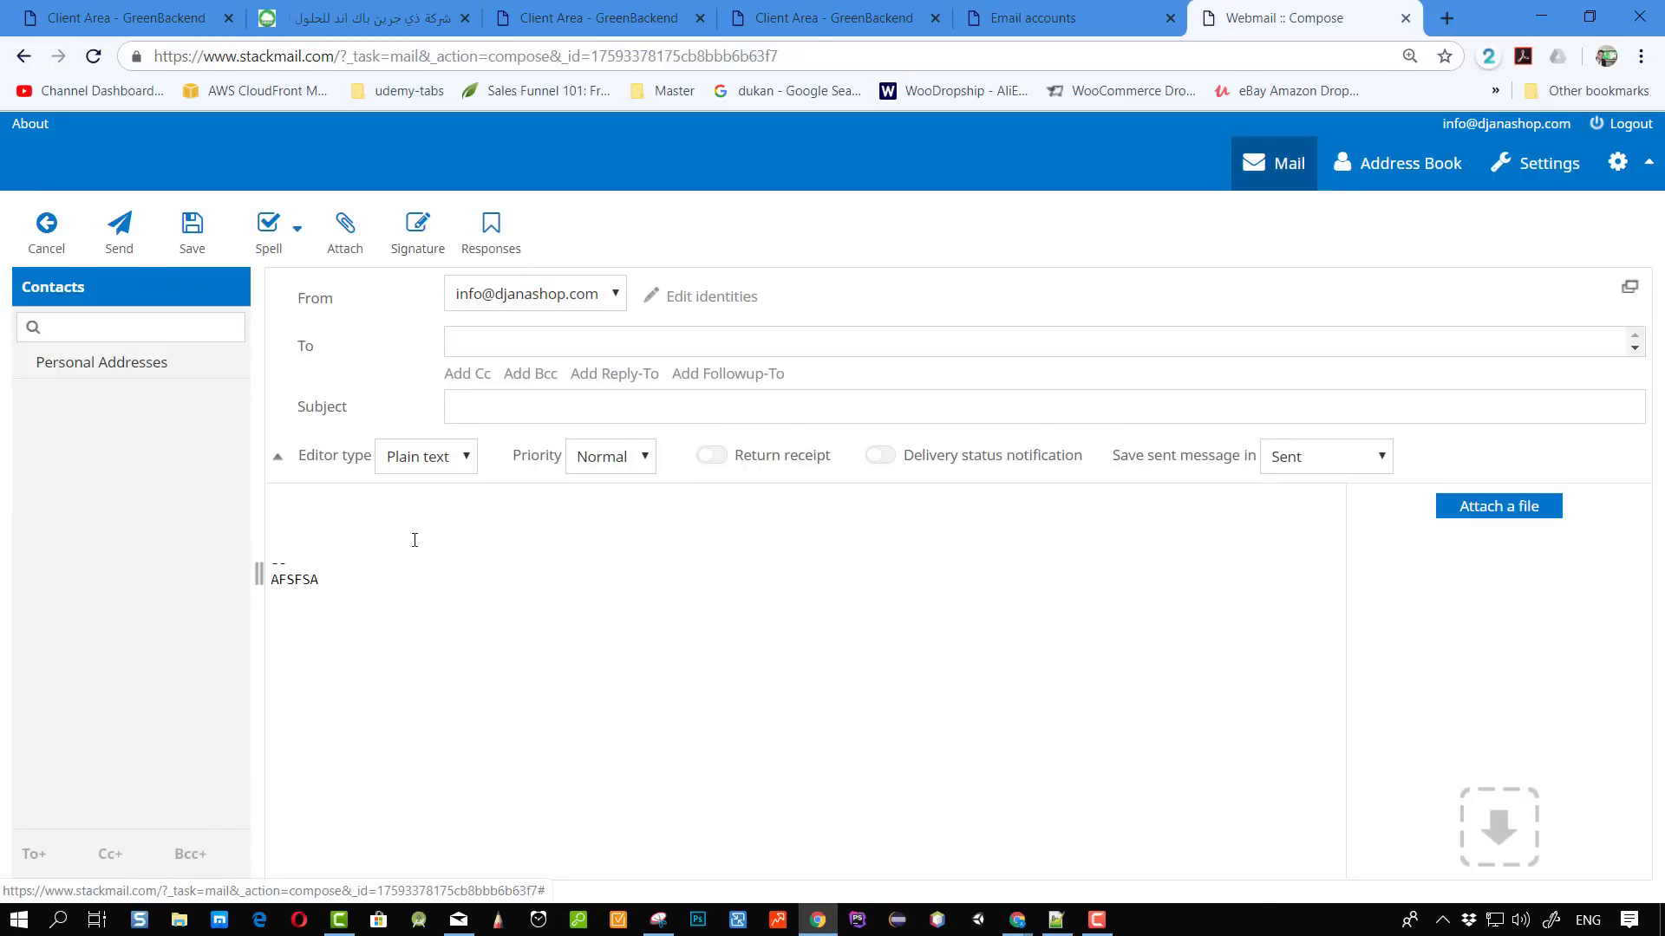
pyautogui.moveTo(365, 584); pyautogui.dragTo(234, 548)
pyautogui.click(323, 532)
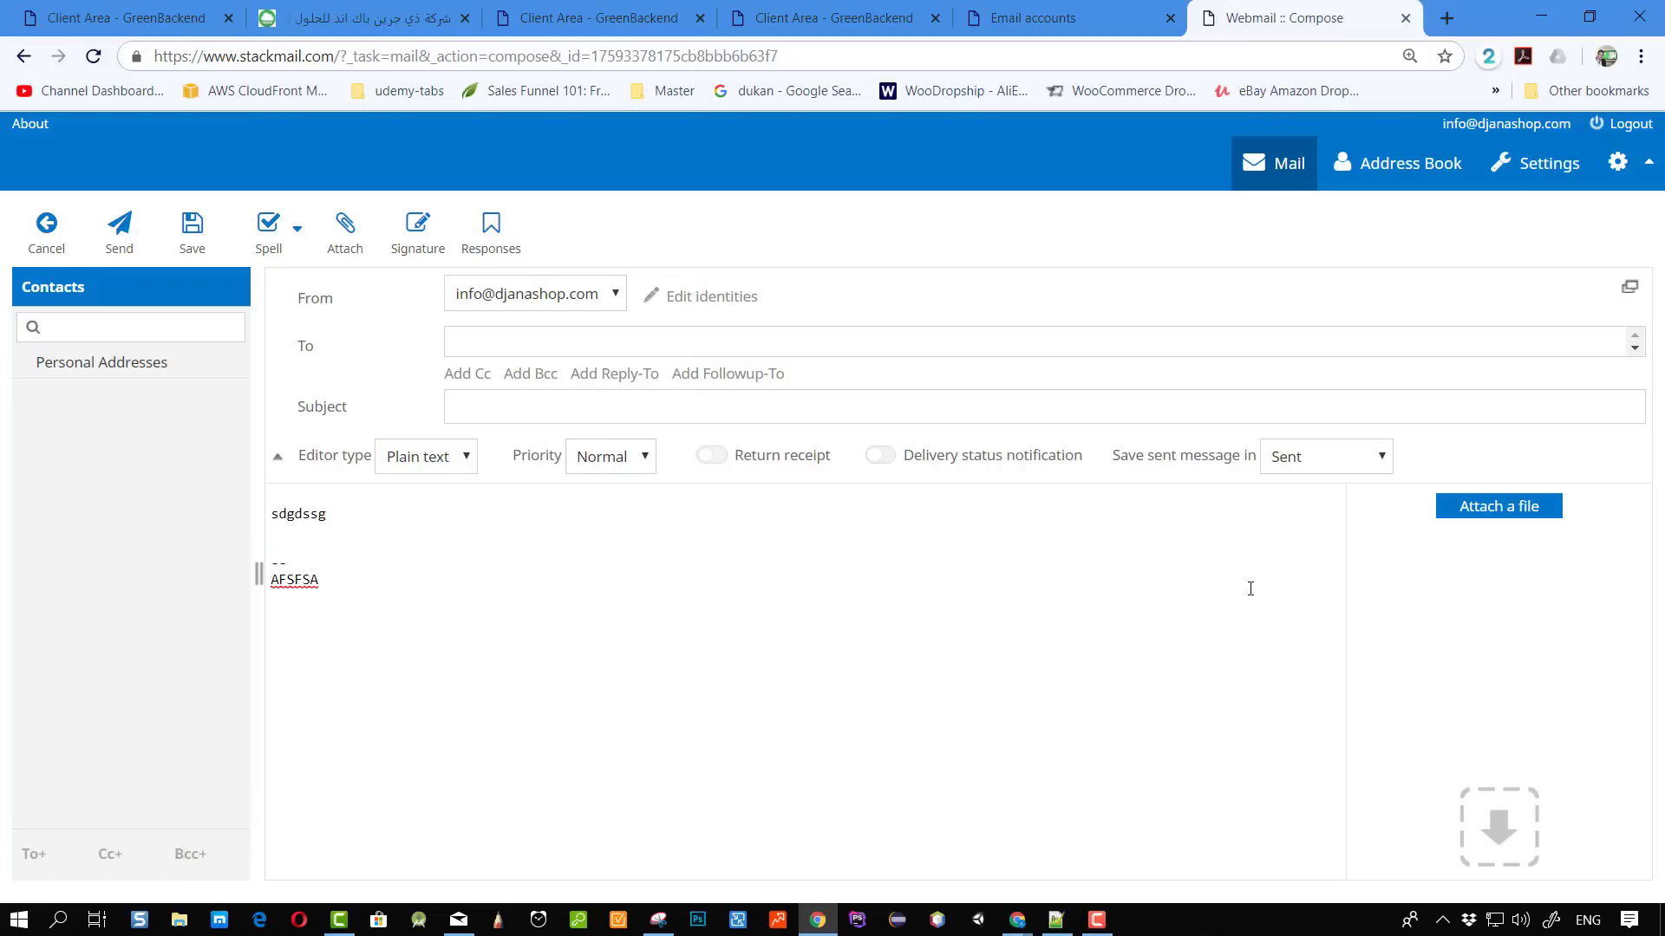
# Add a Cc field and subject 'fafs', save as draft, then reopen it from Drafts.
pyautogui.click(485, 384)
pyautogui.write('fafs')
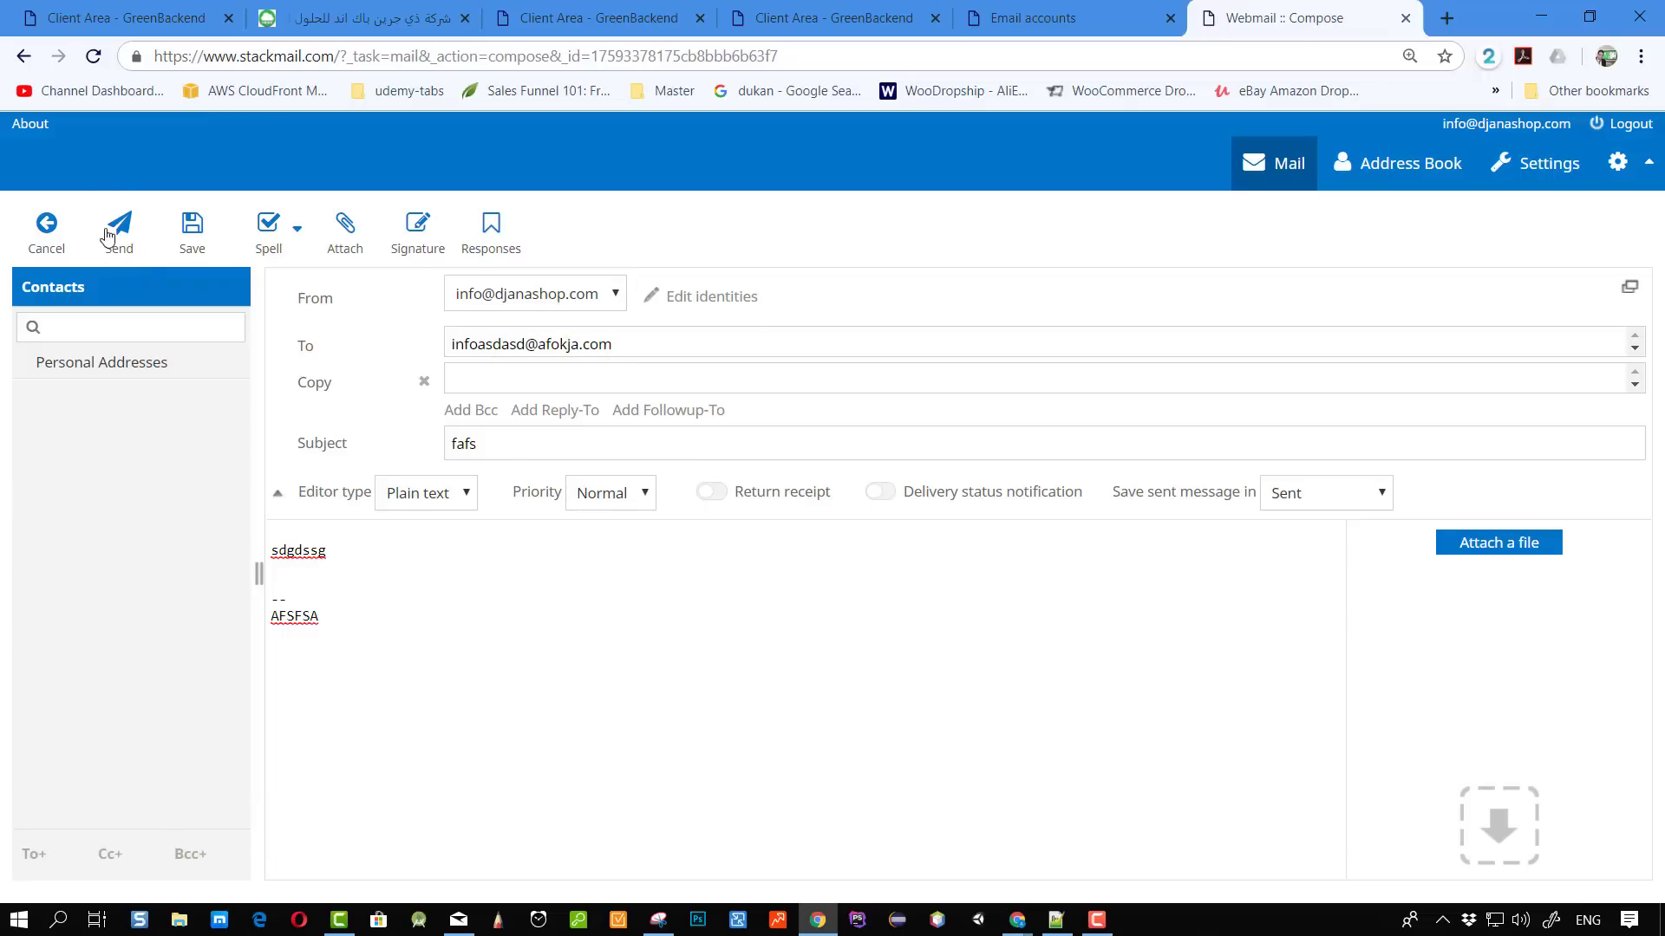
pyautogui.click(193, 228)
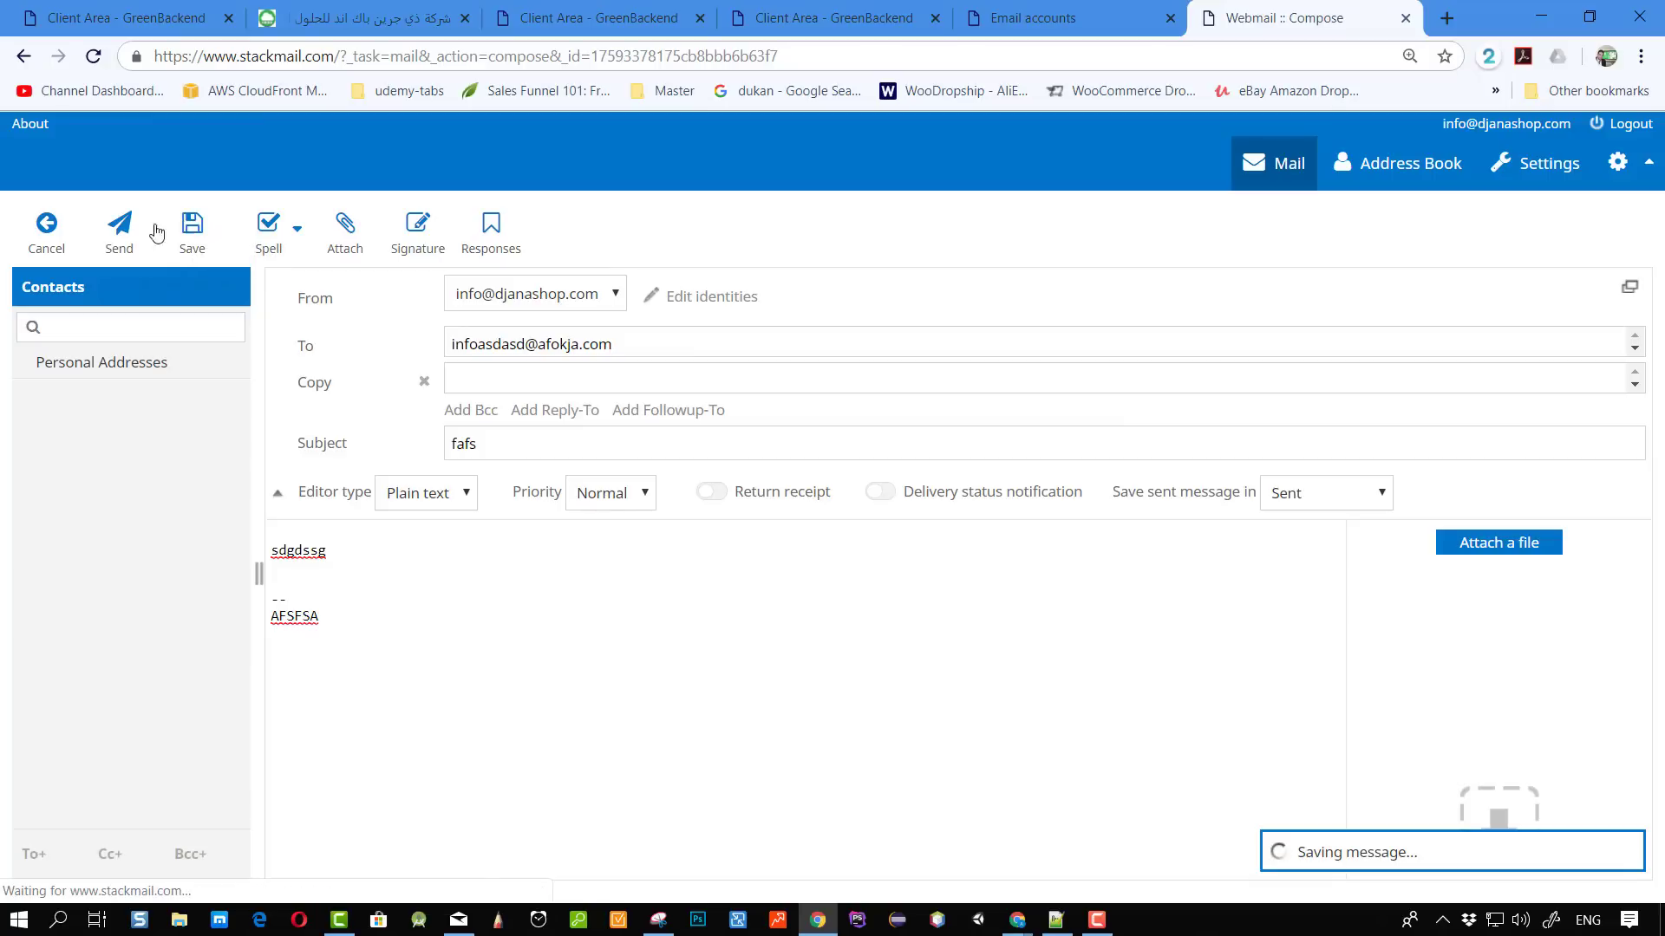
pyautogui.click(47, 227)
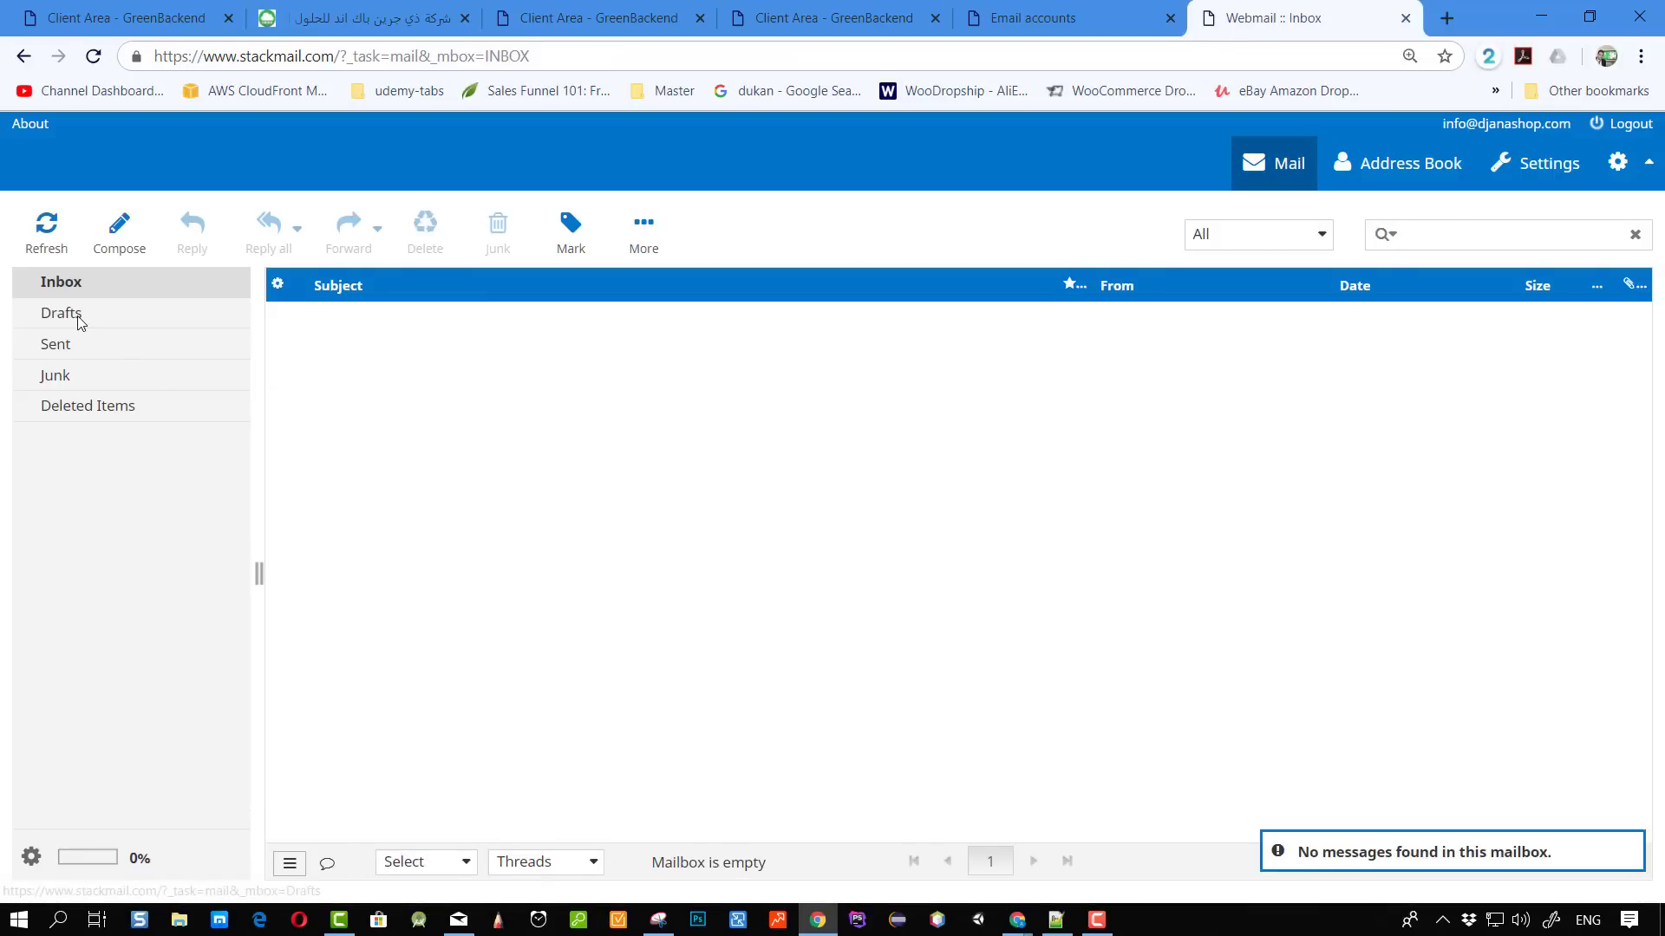
pyautogui.click(78, 316)
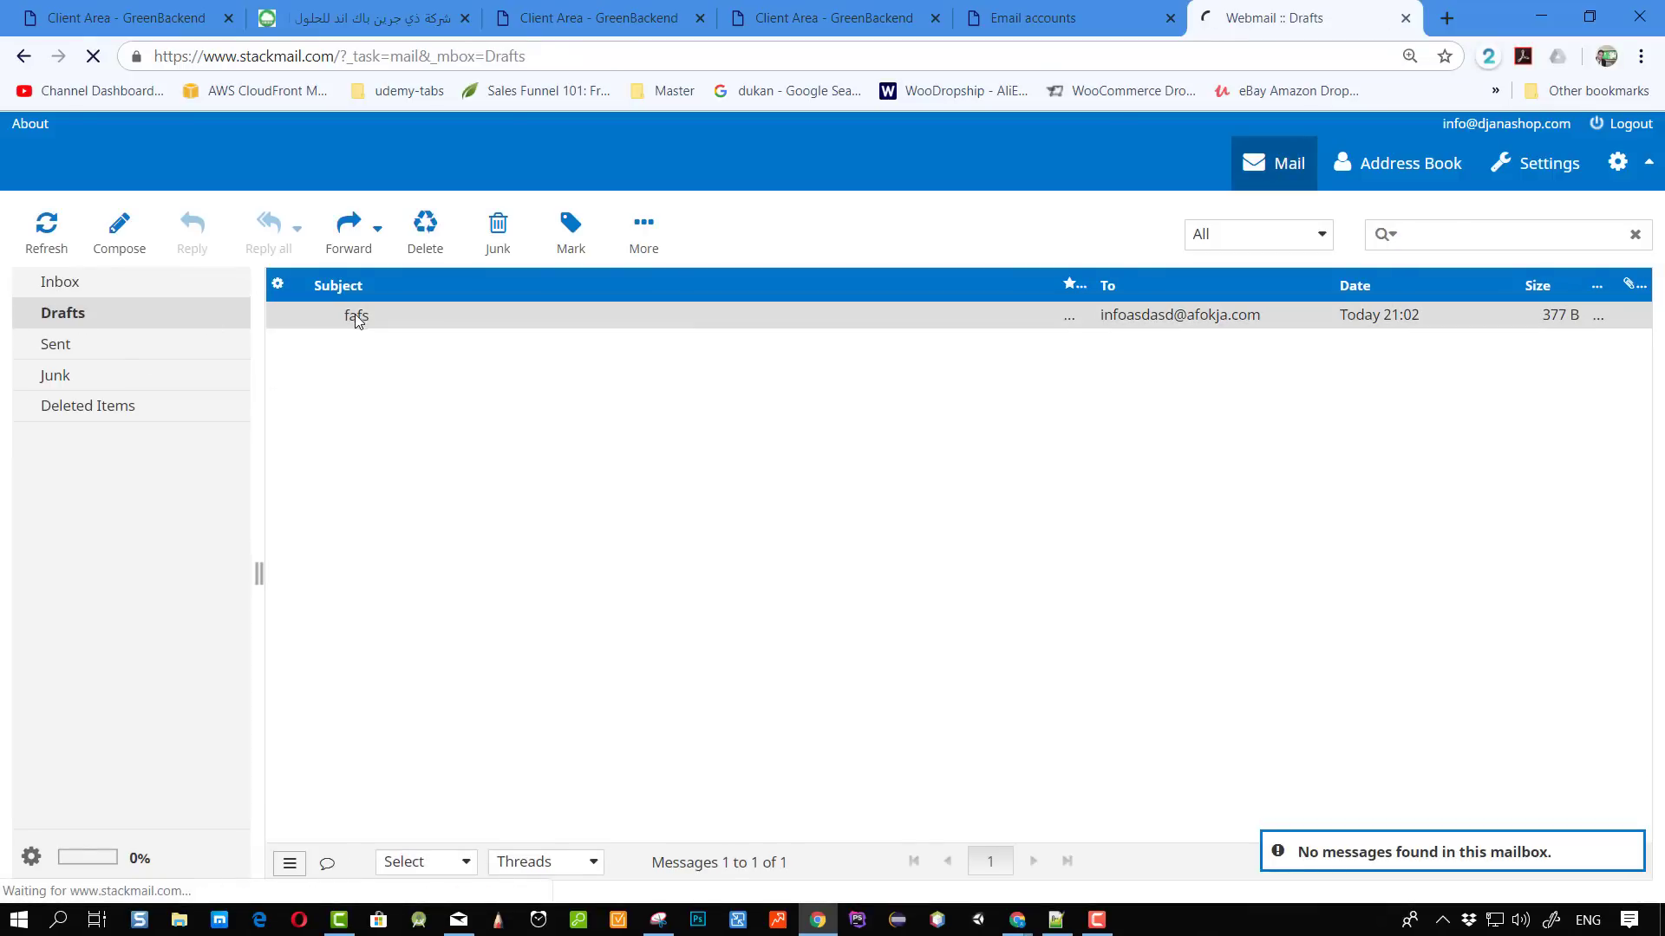
pyautogui.doubleClick(356, 314)
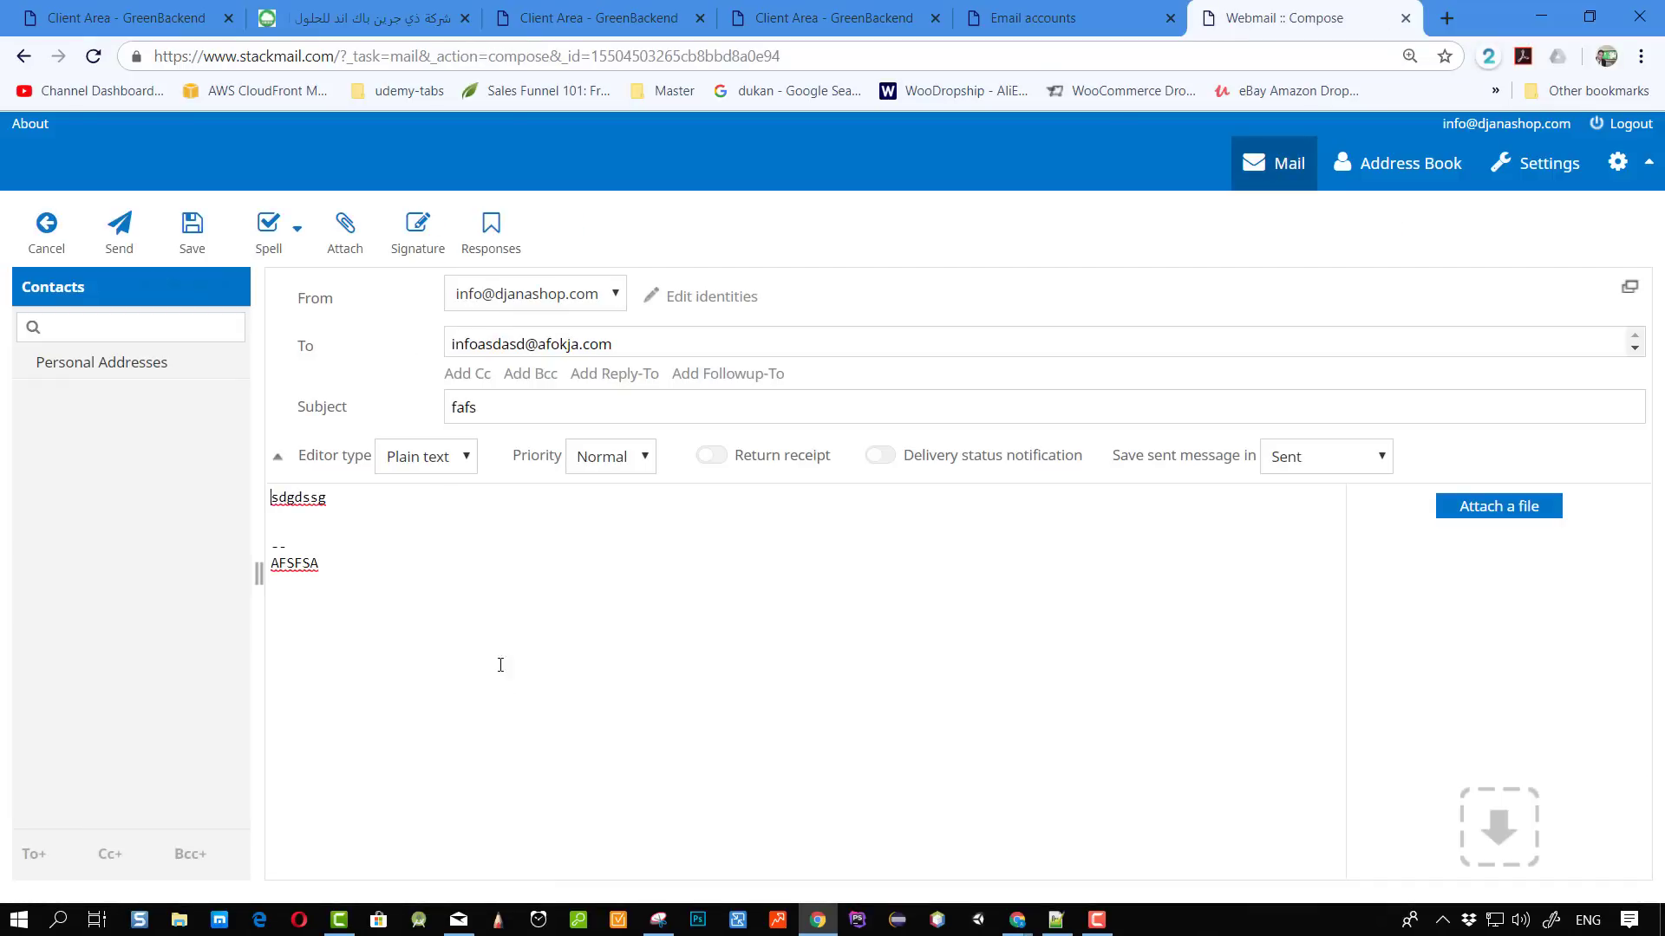
pyautogui.moveTo(522, 689); pyautogui.dragTo(276, 497)
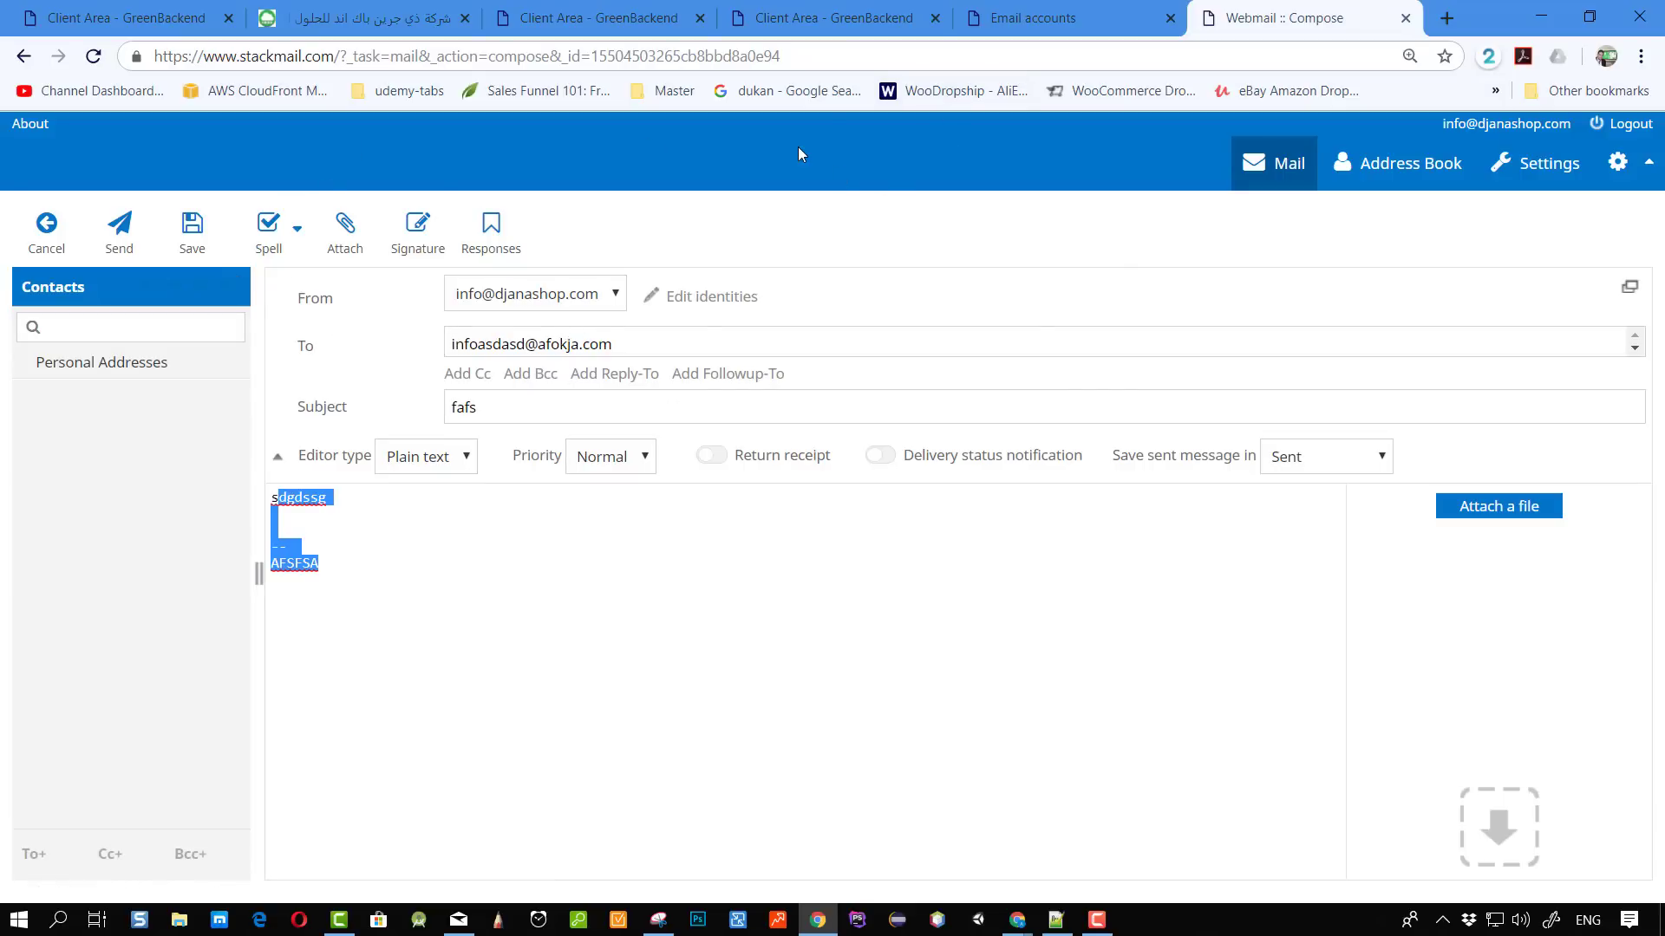
# Go to the Email accounts page and highlight the 30-minute activation note.
pyautogui.click(1062, 17)
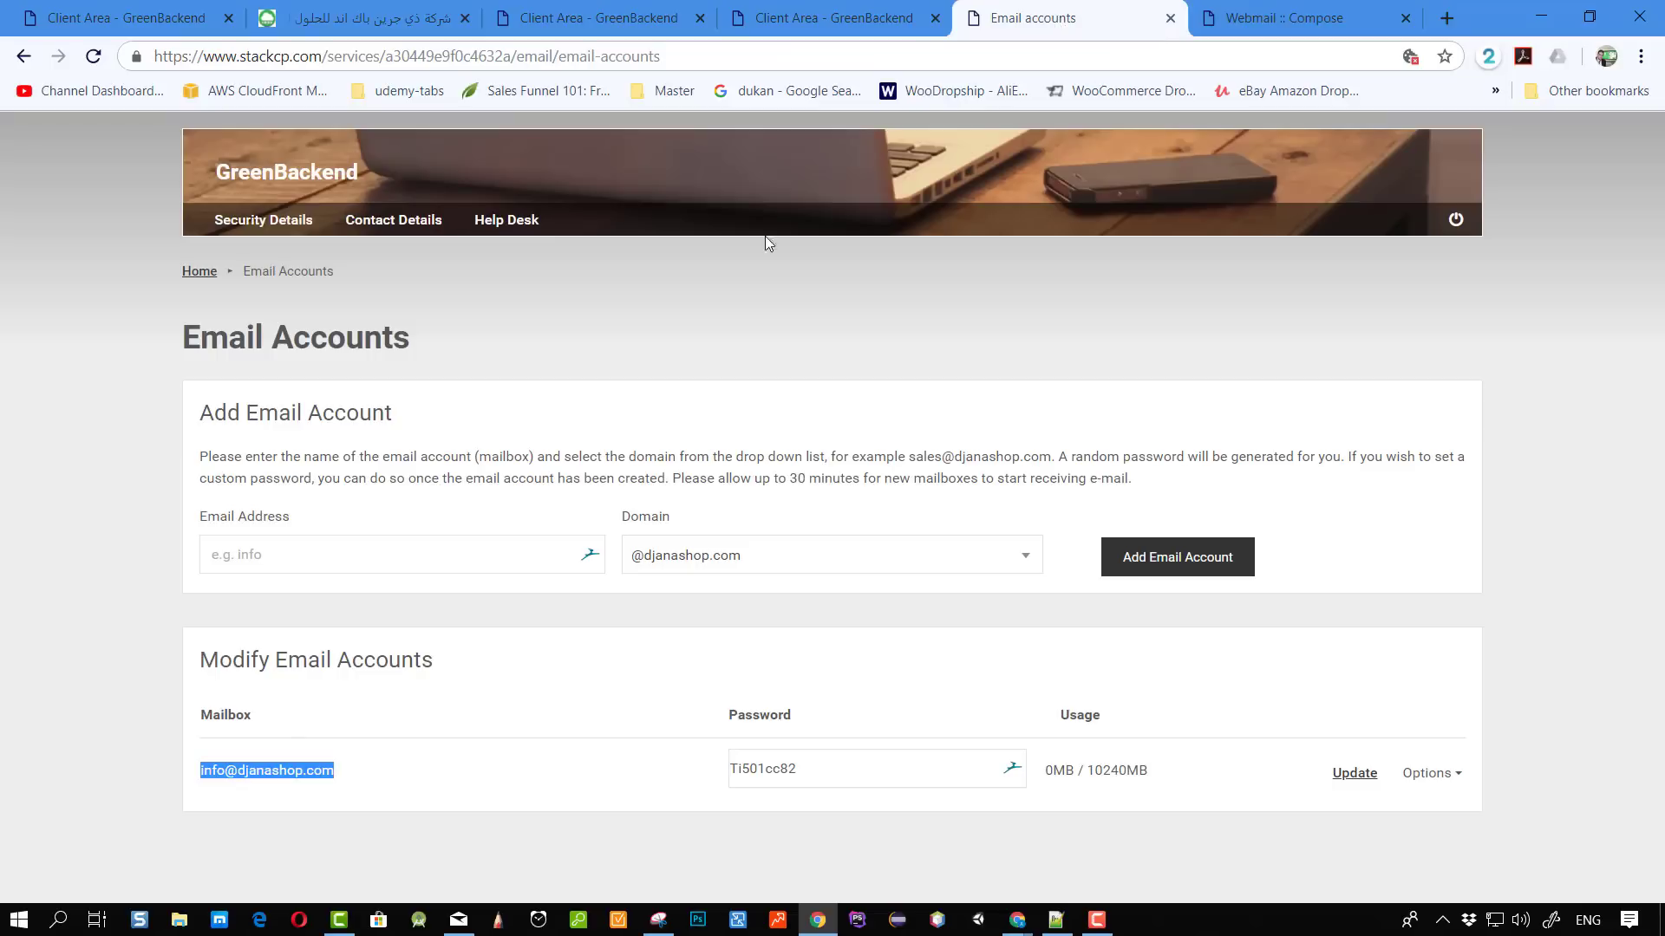
pyautogui.click(647, 716)
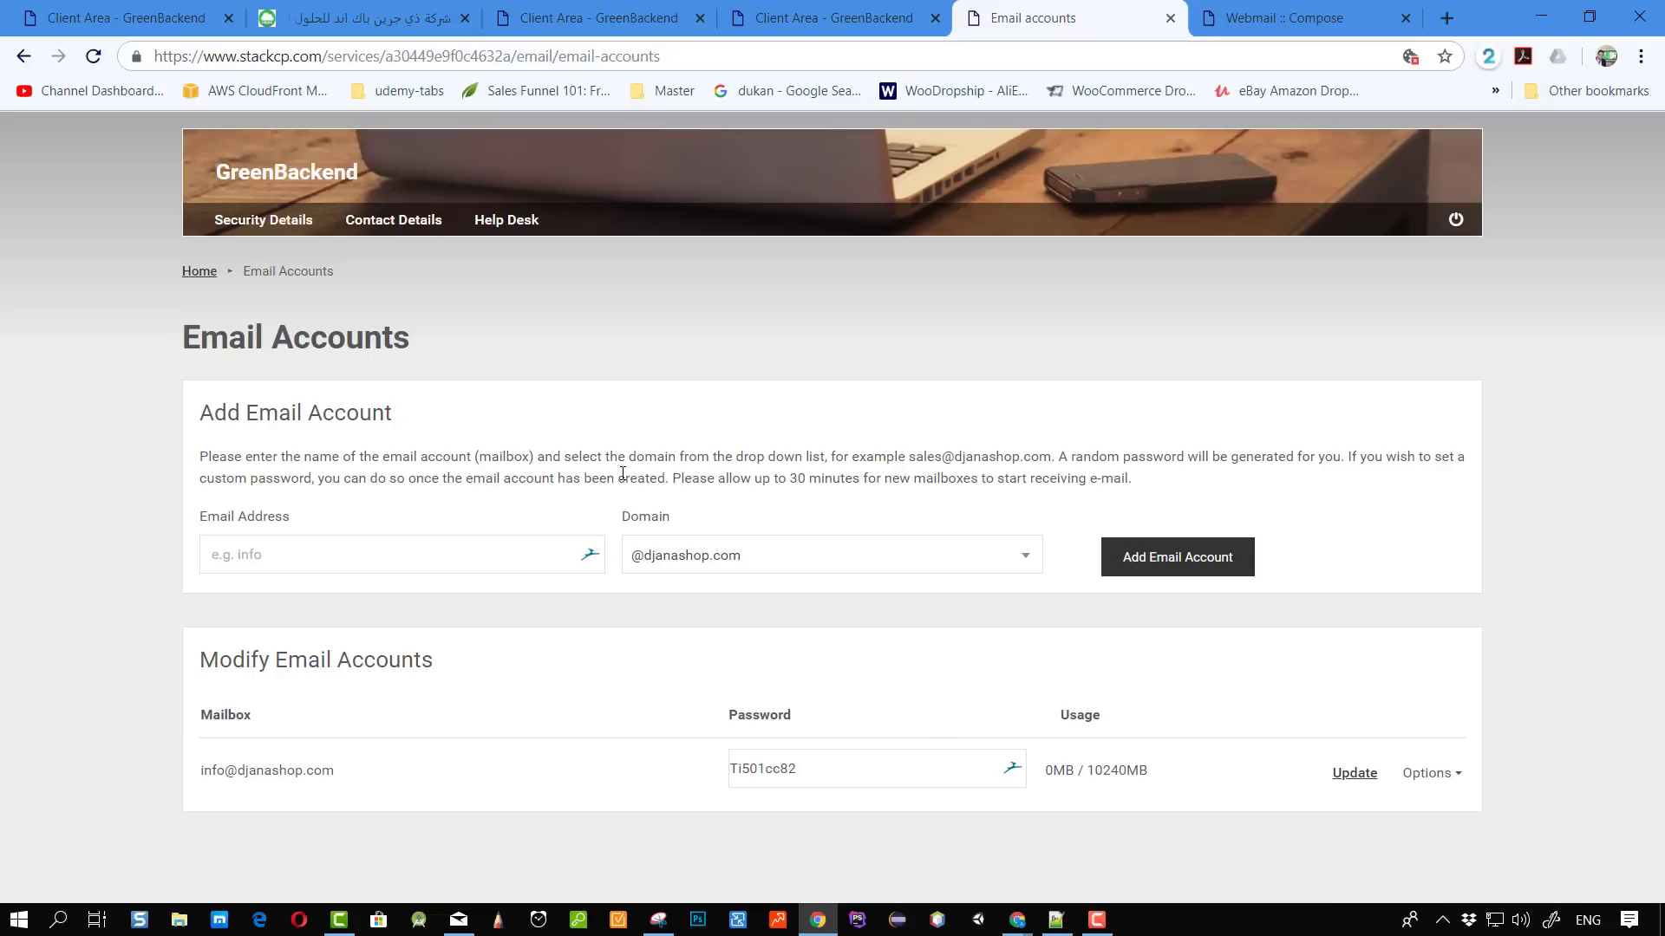
pyautogui.moveTo(718, 479); pyautogui.dragTo(873, 479)
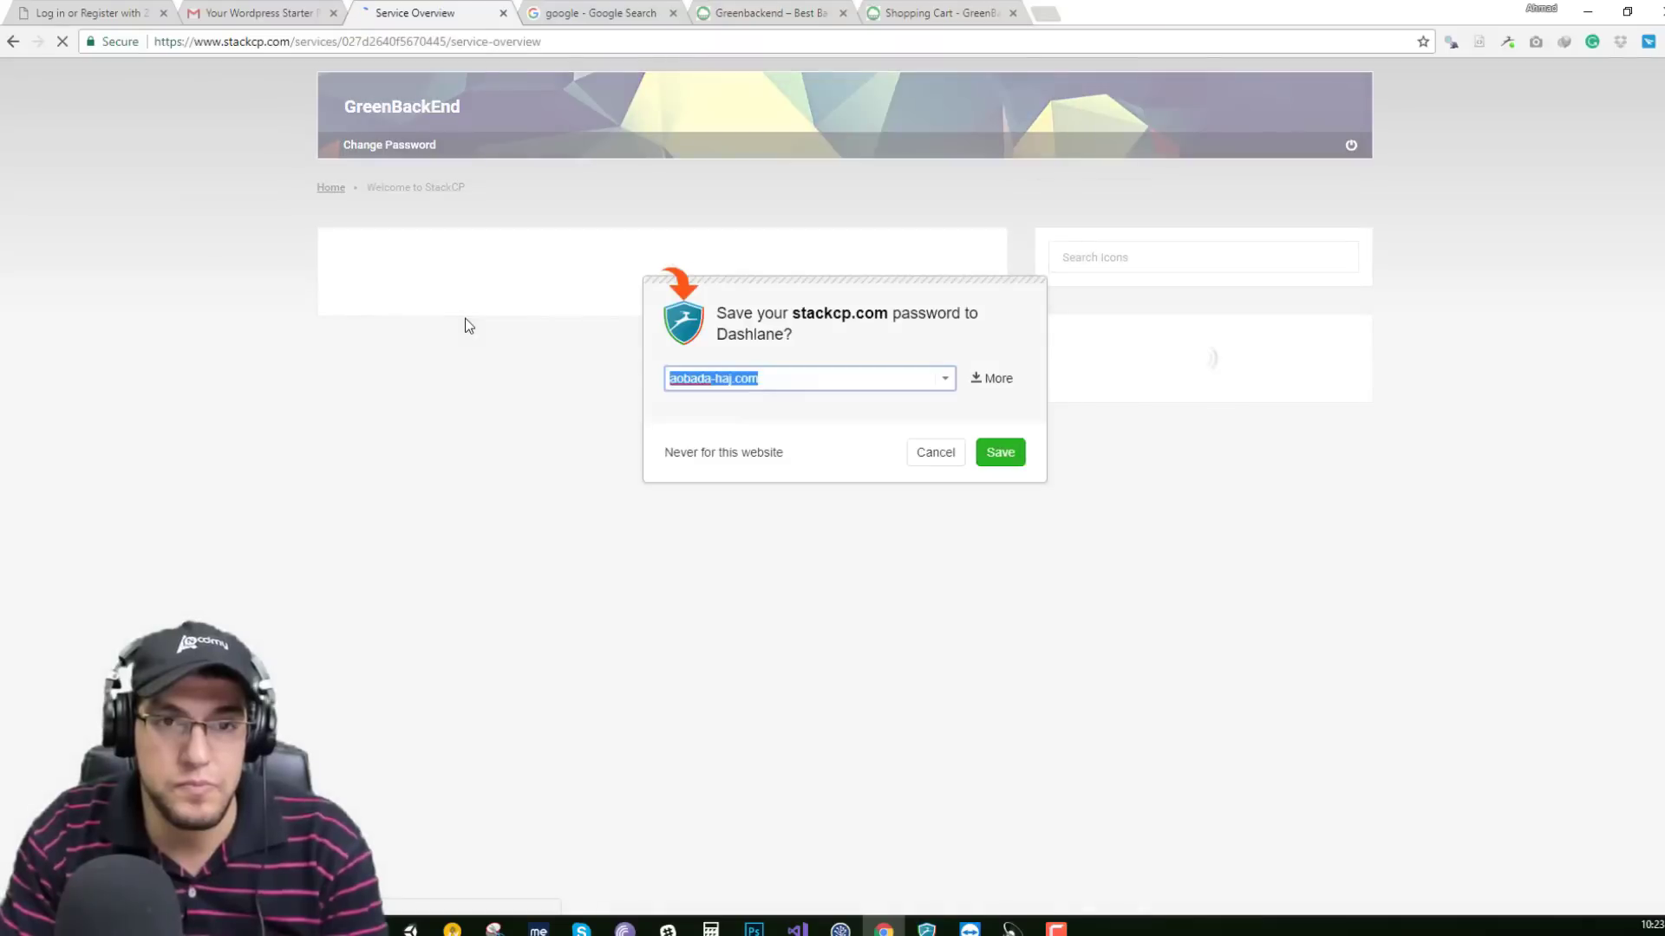
# Dismiss the password prompt and load the aobada-haj.com homepage without /wp-admin in a new tab.
pyautogui.click(925, 244)
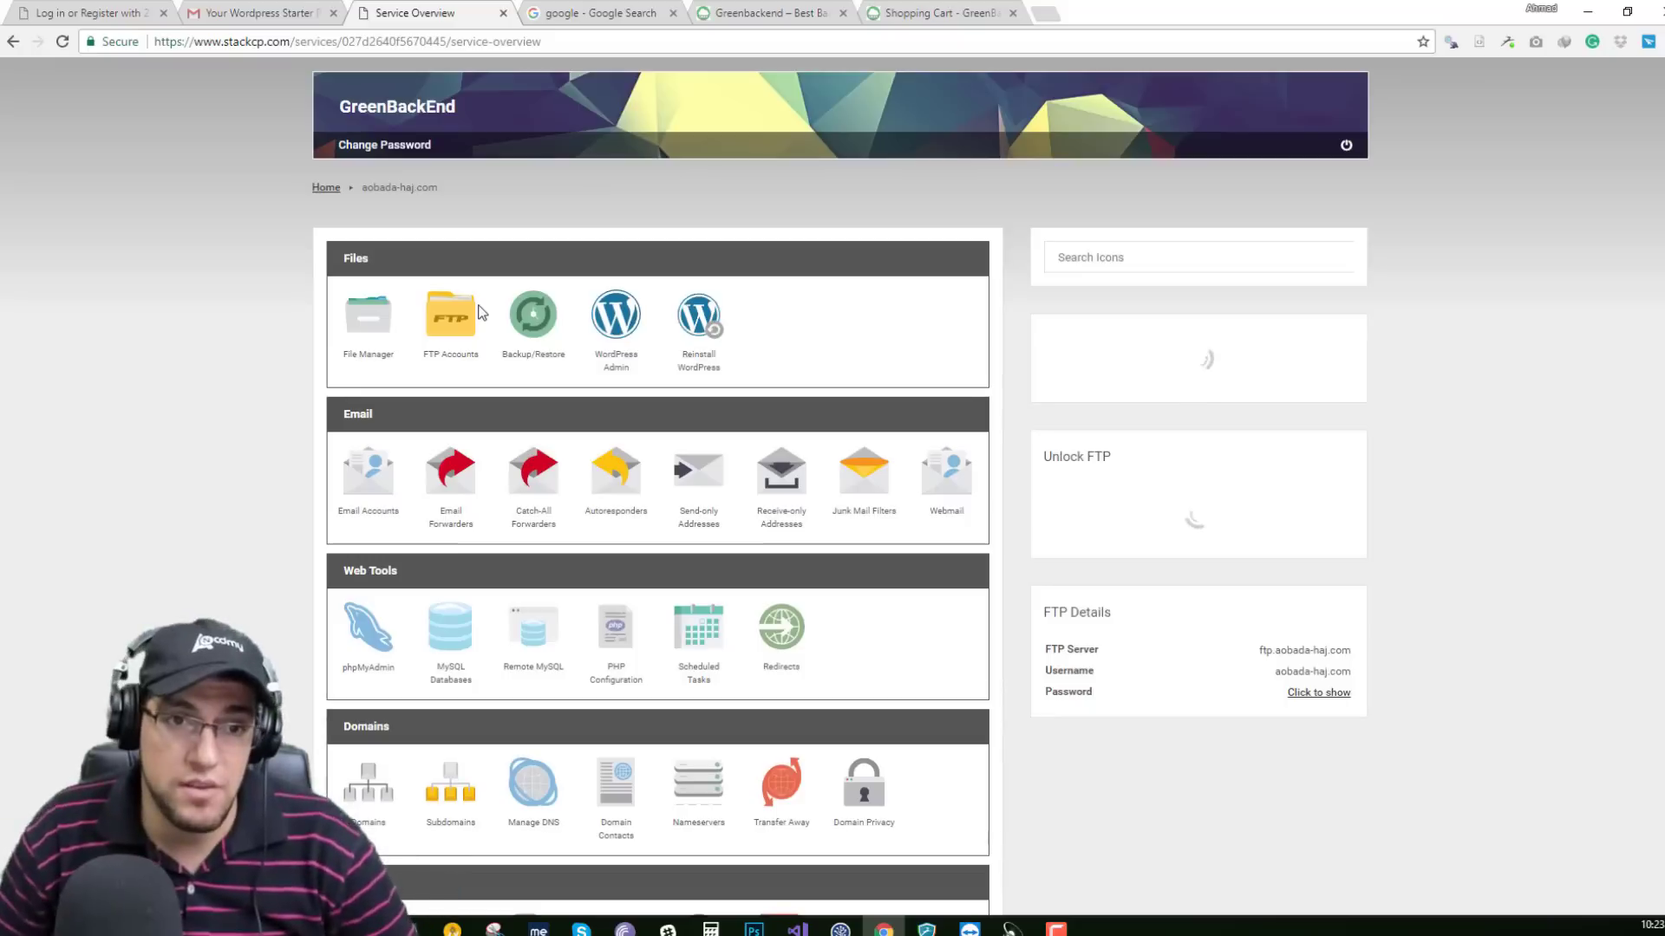
pyautogui.click(632, 328)
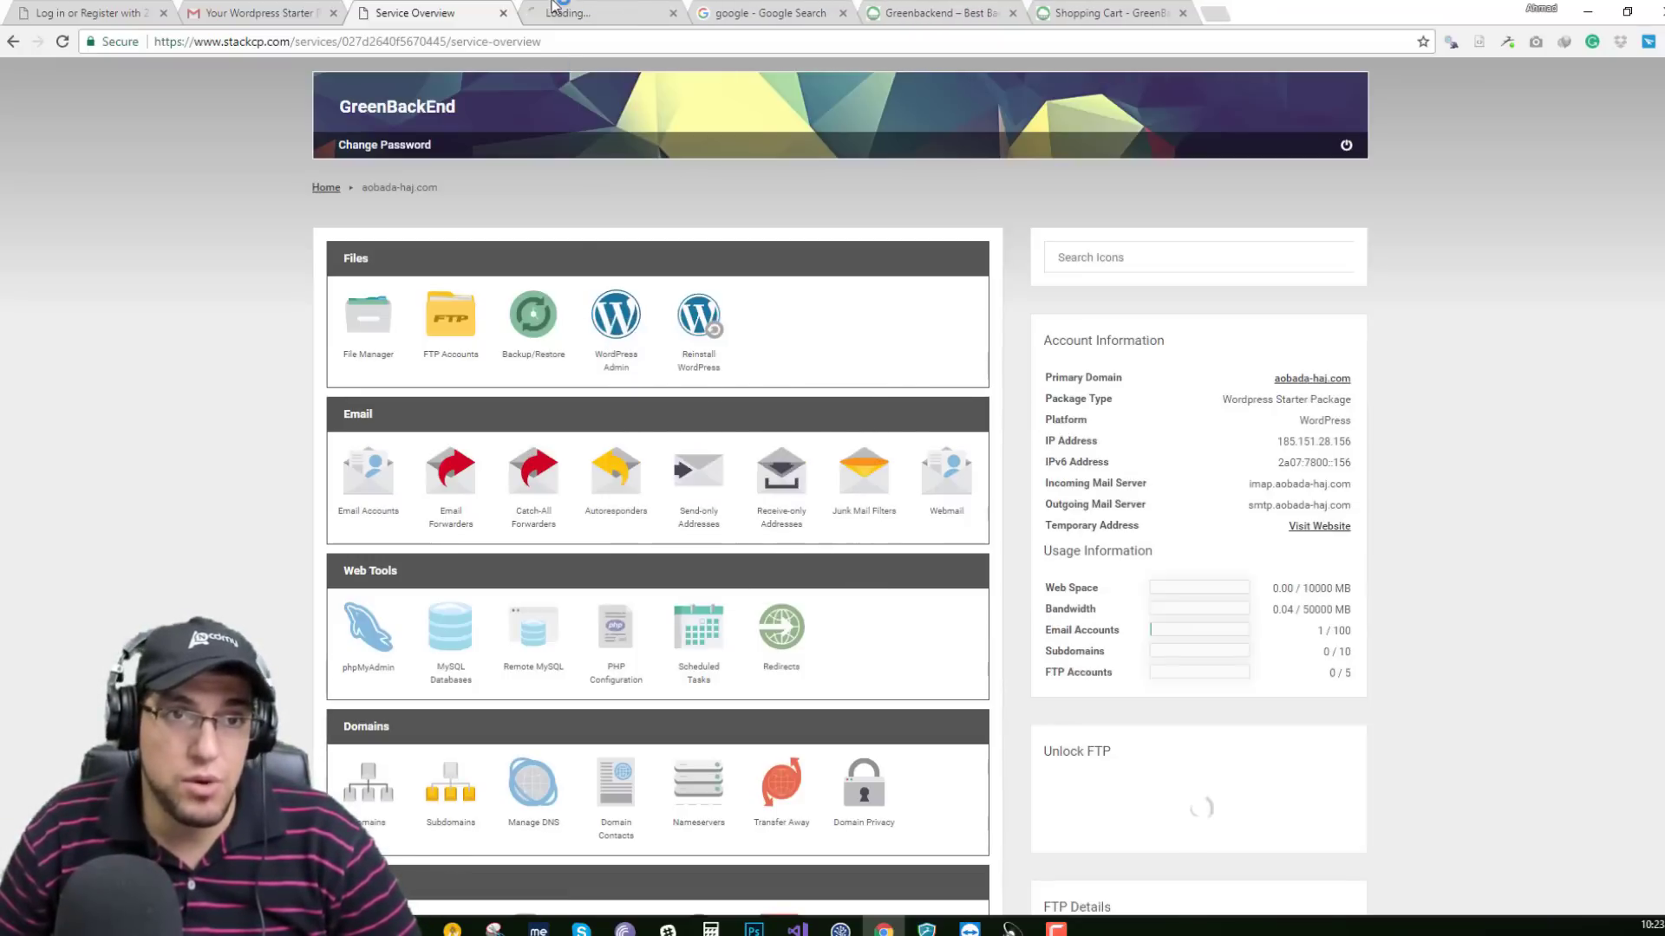
pyautogui.click(568, 13)
pyautogui.moveTo(194, 42); pyautogui.dragTo(384, 61)
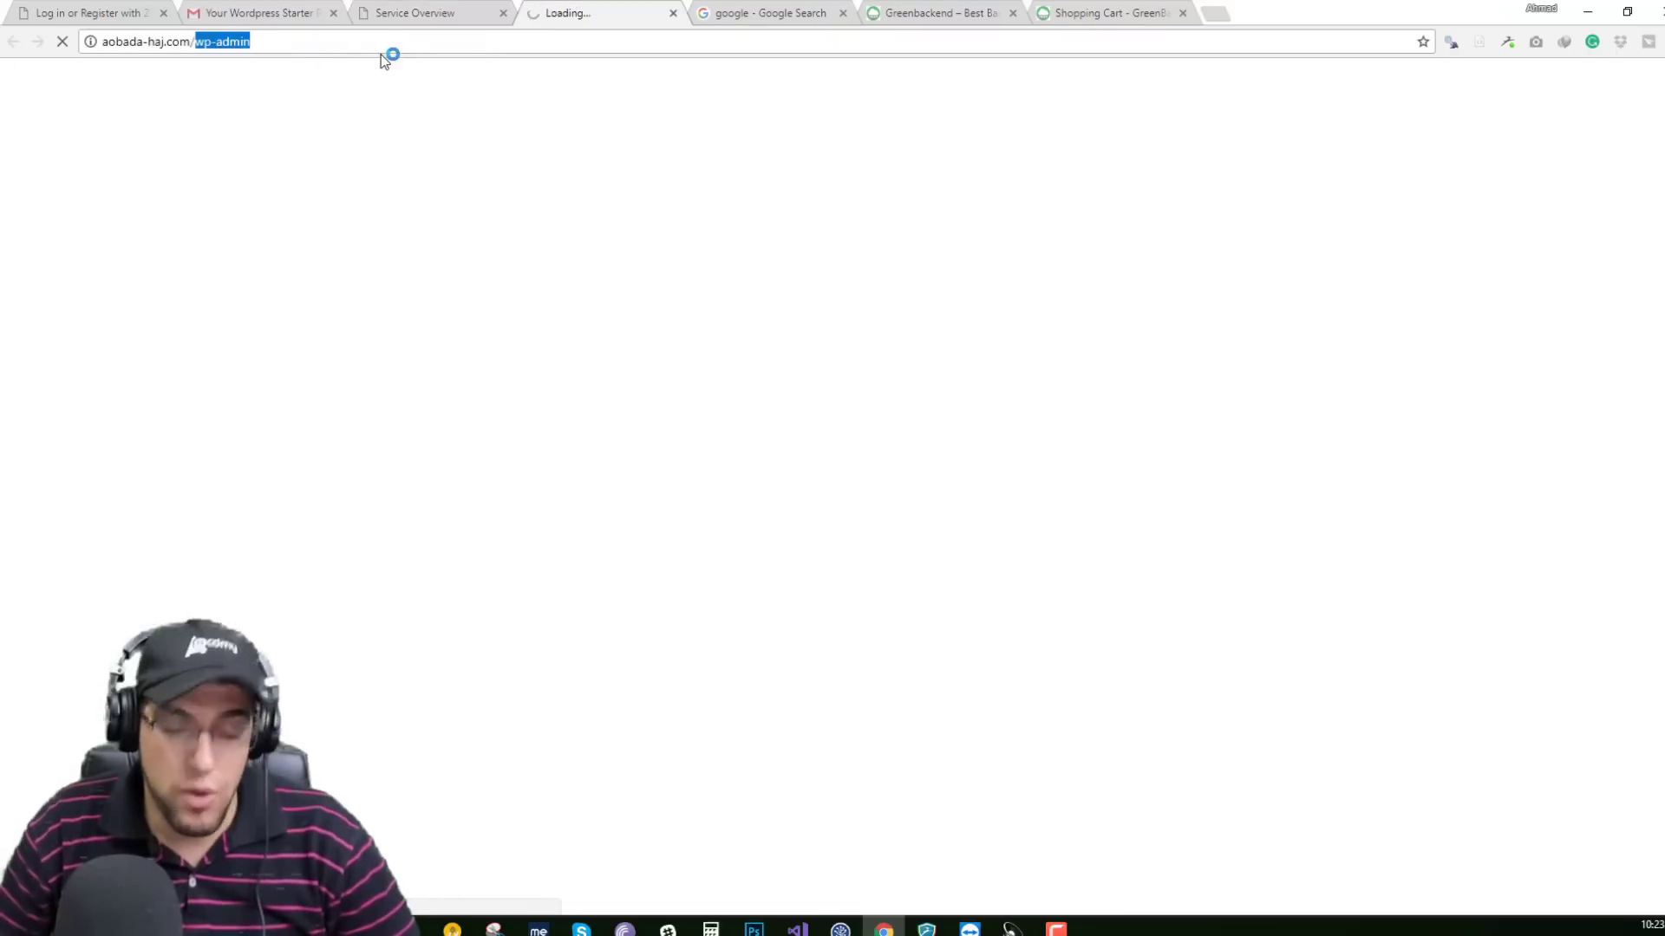
pyautogui.press('BackSpace')
pyautogui.press('Return')
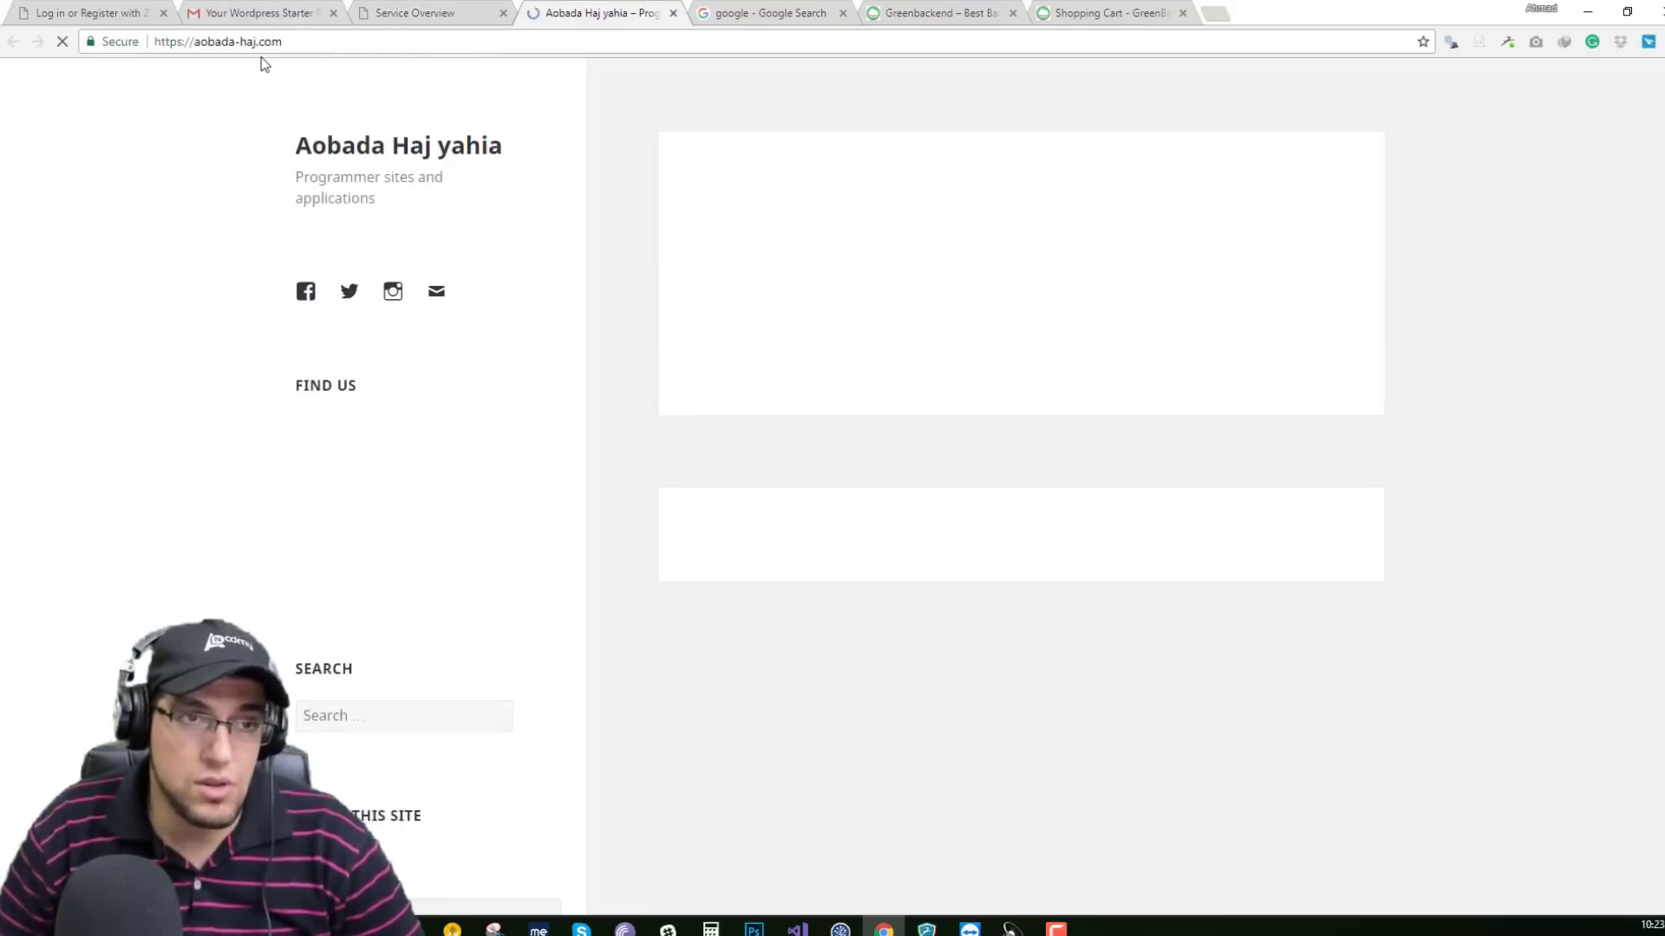
# Return to Service Overview and open the Email Accounts page.
pyautogui.click(394, 13)
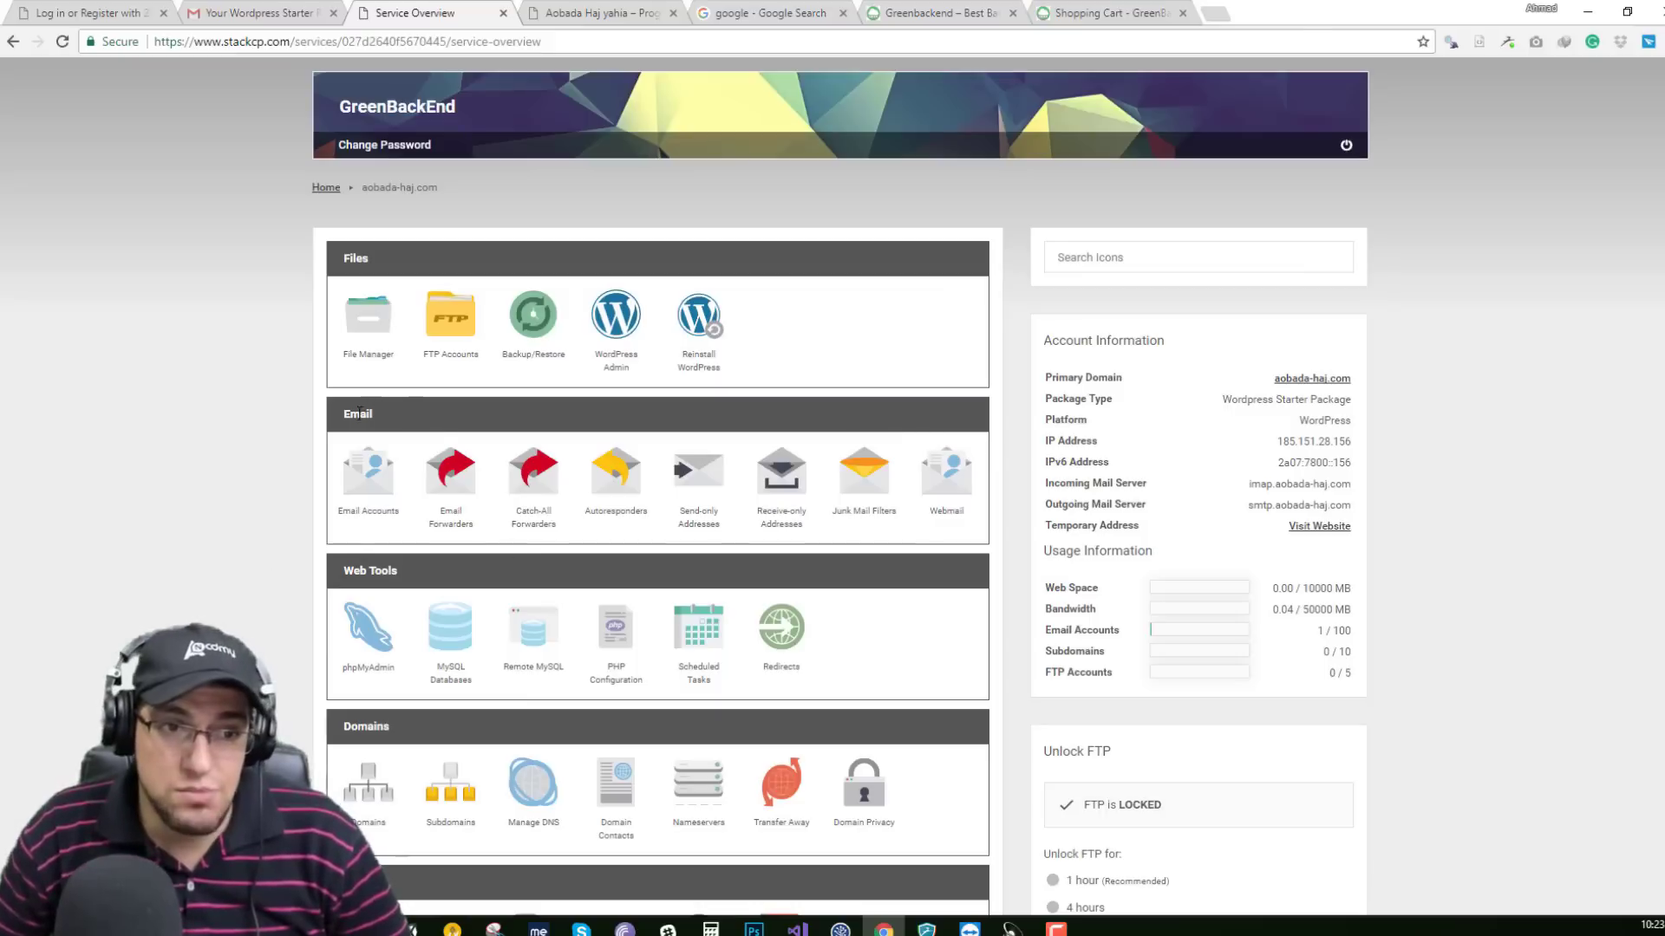
pyautogui.moveTo(320, 506); pyautogui.dragTo(372, 490)
pyautogui.click(371, 490)
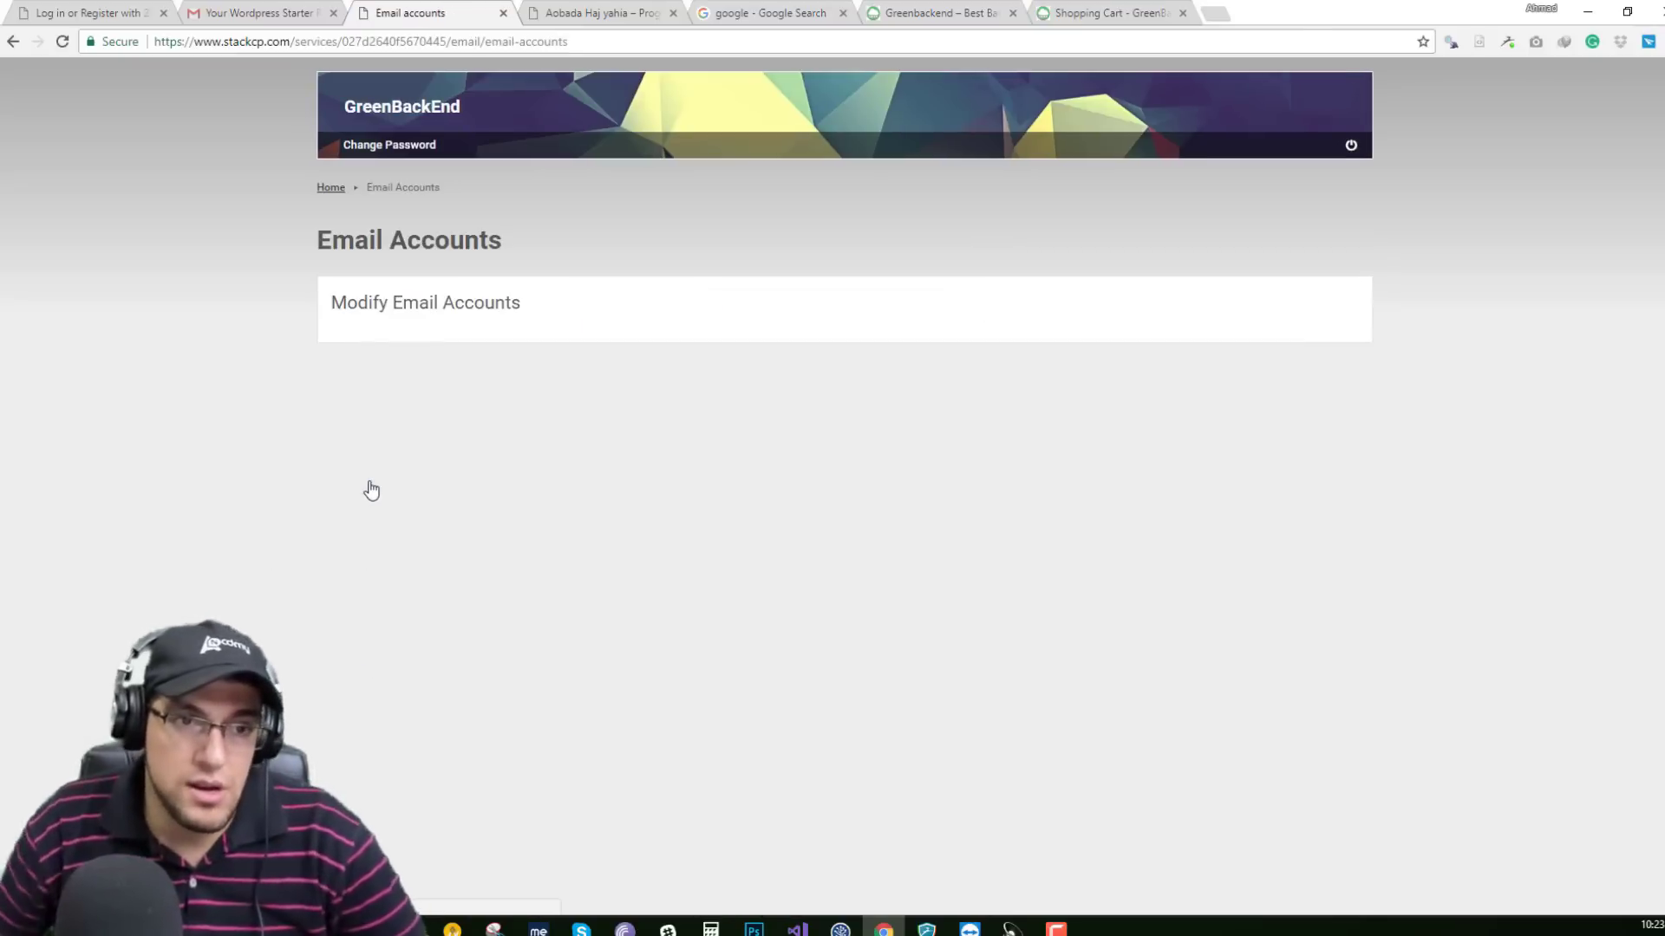
# Create a new mailbox named 'info2' on the aobada-haj.com domain.
pyautogui.click(401, 414)
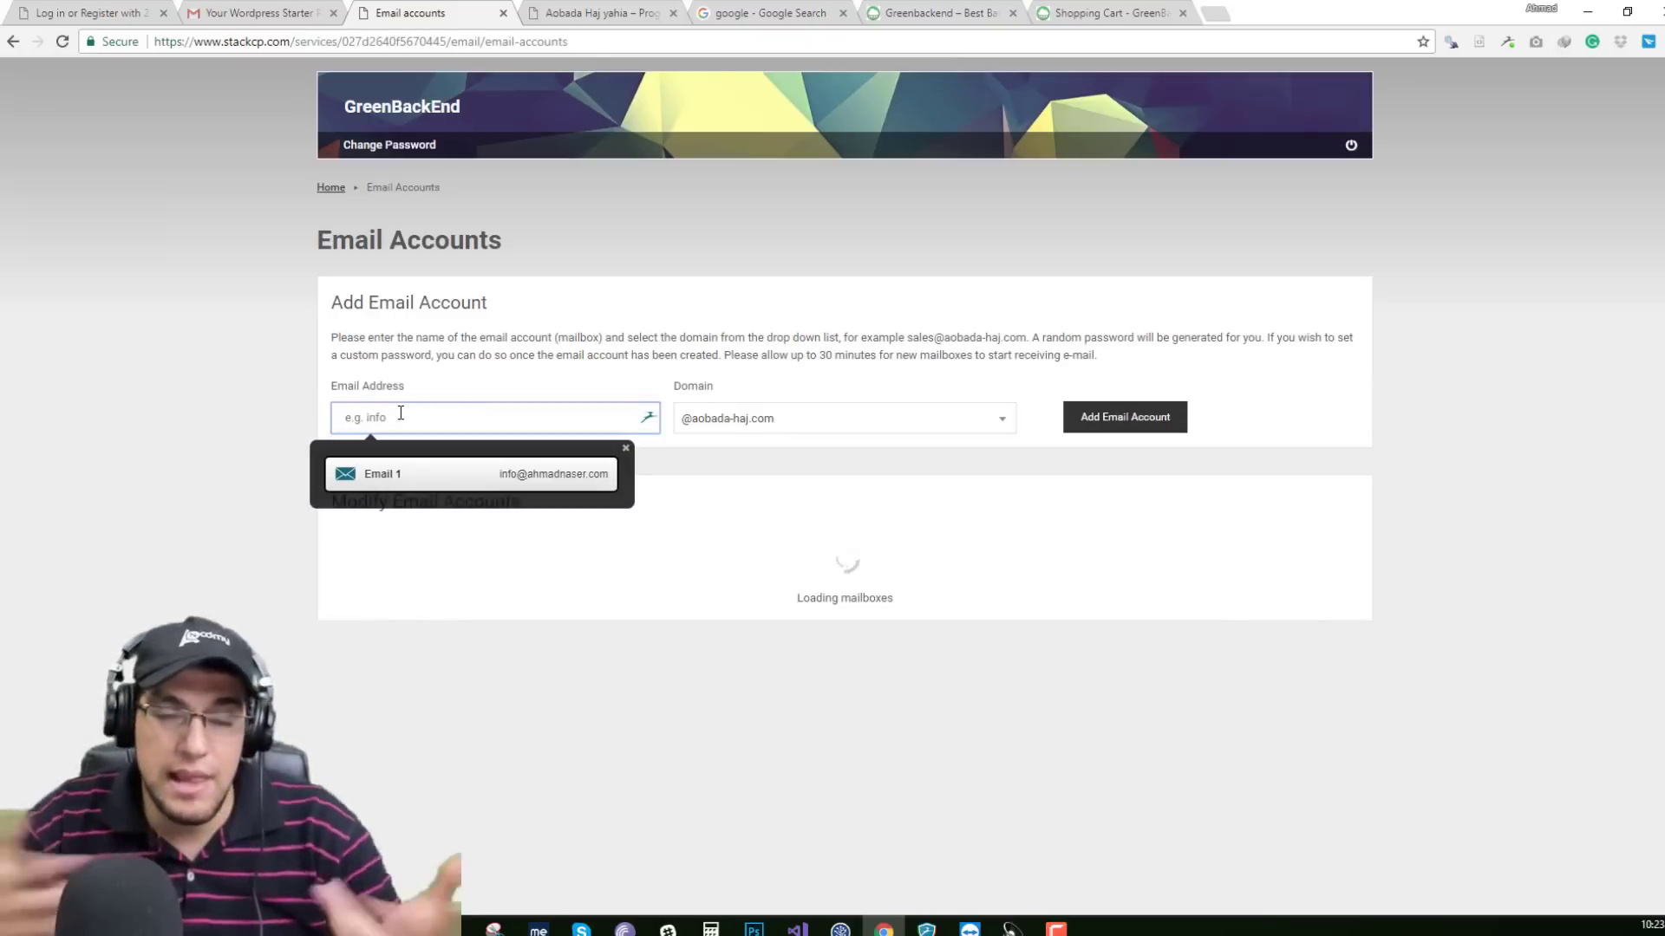
pyautogui.click(298, 402)
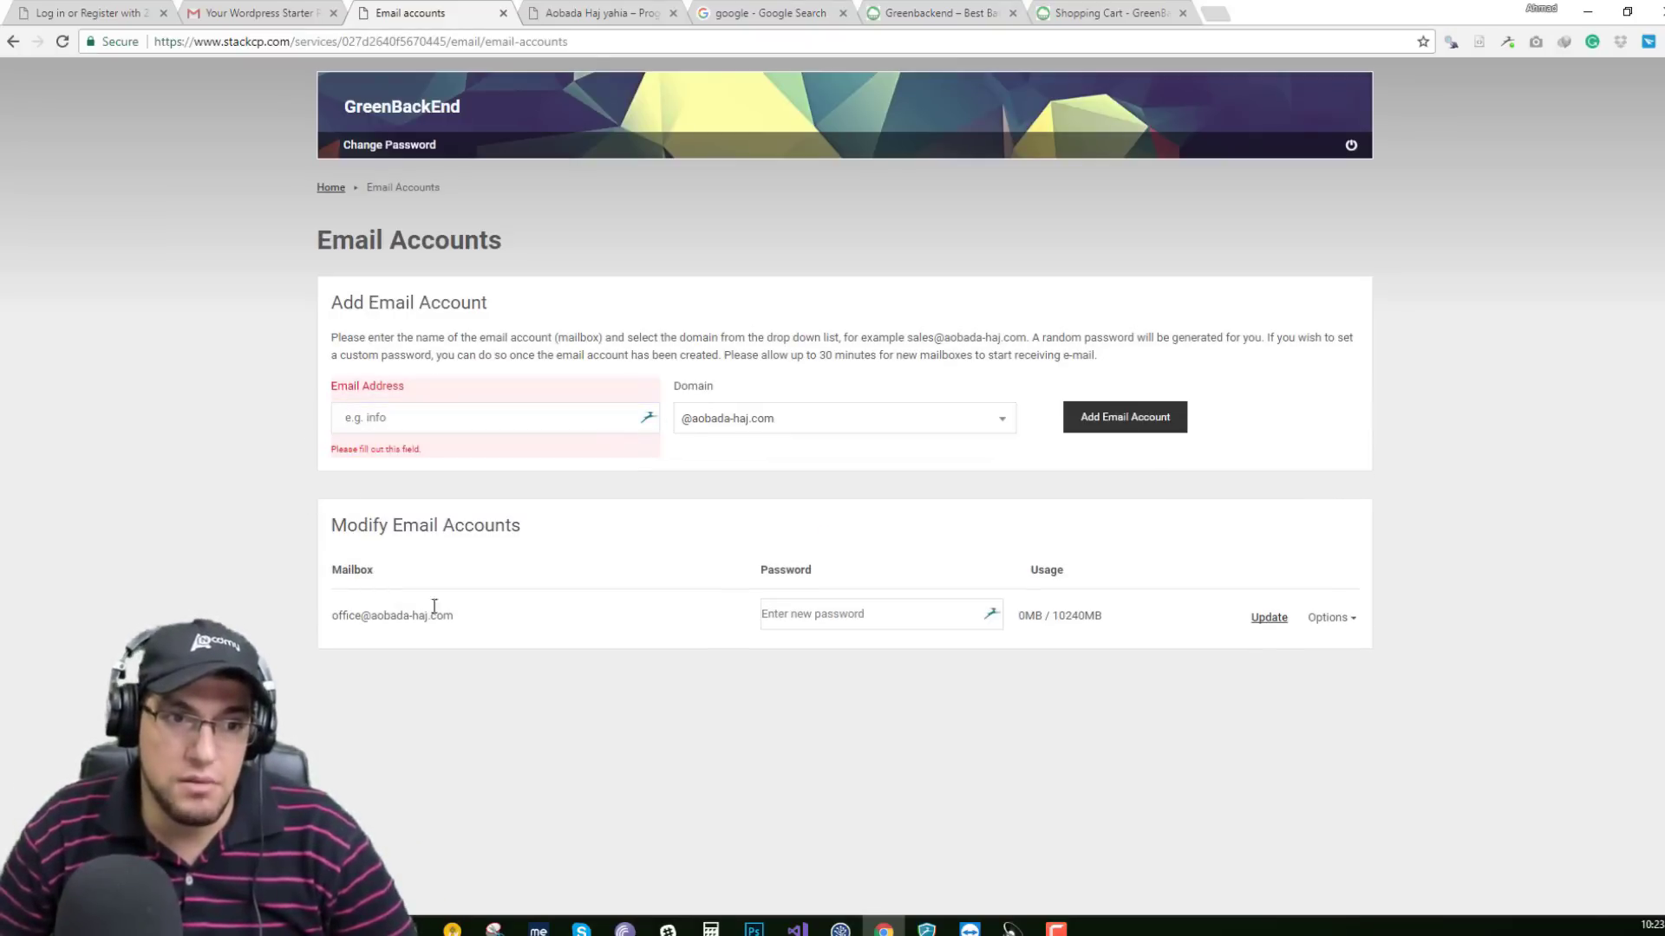
pyautogui.moveTo(465, 624); pyautogui.dragTo(364, 617)
pyautogui.click(485, 648)
pyautogui.click(417, 419)
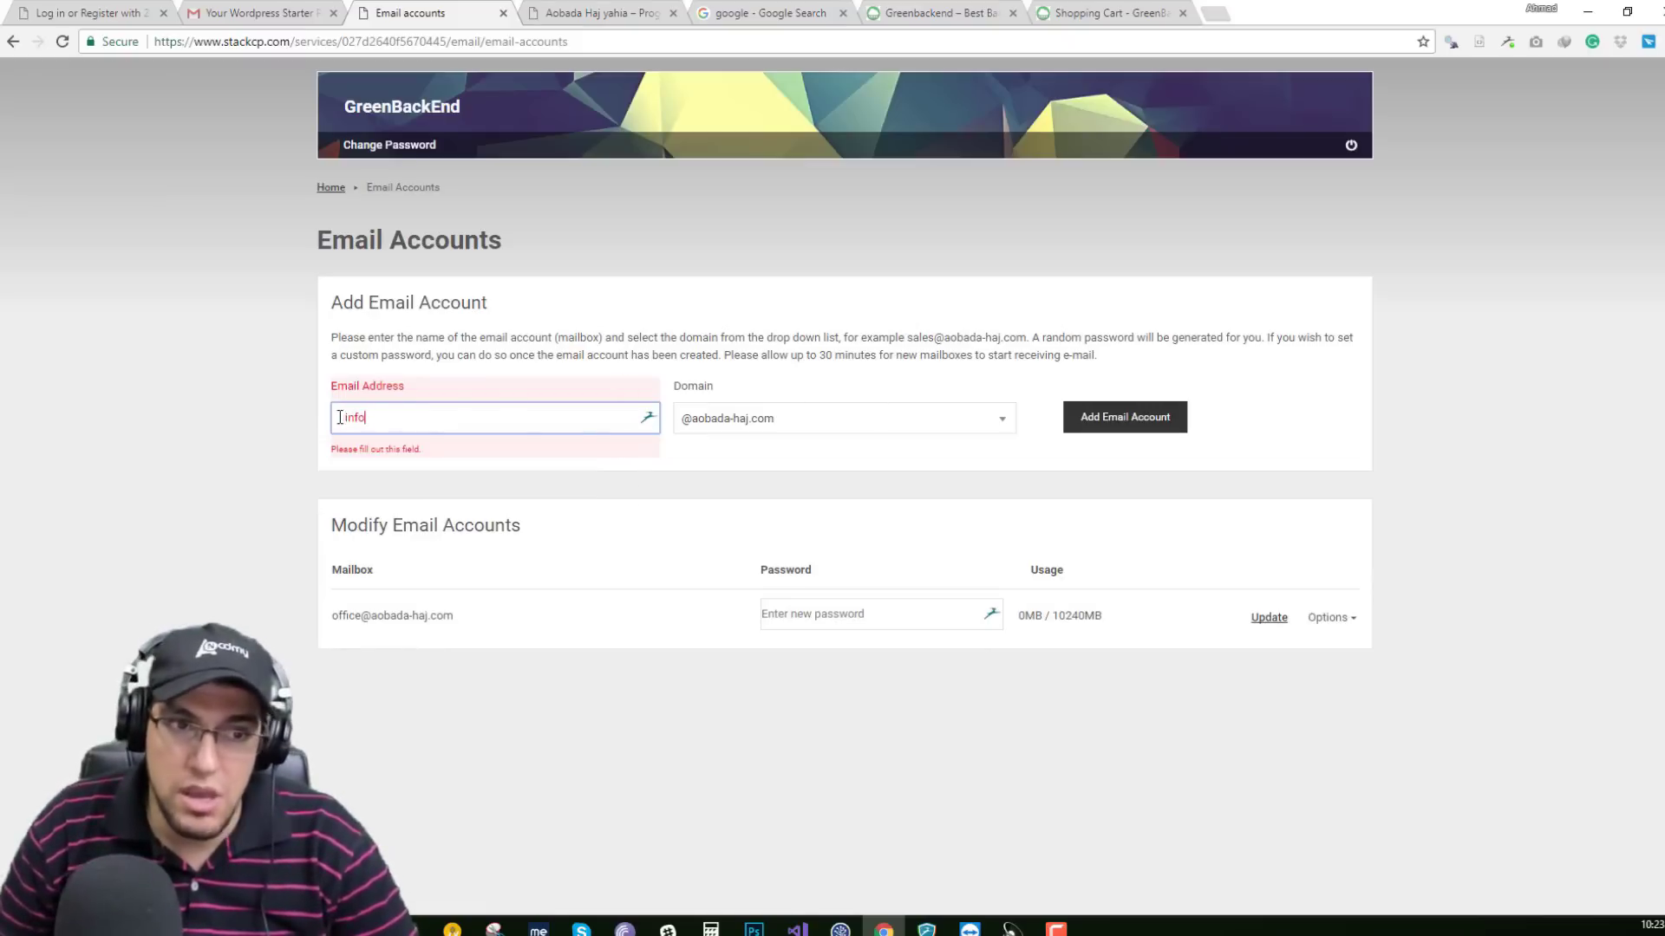
pyautogui.click(1132, 425)
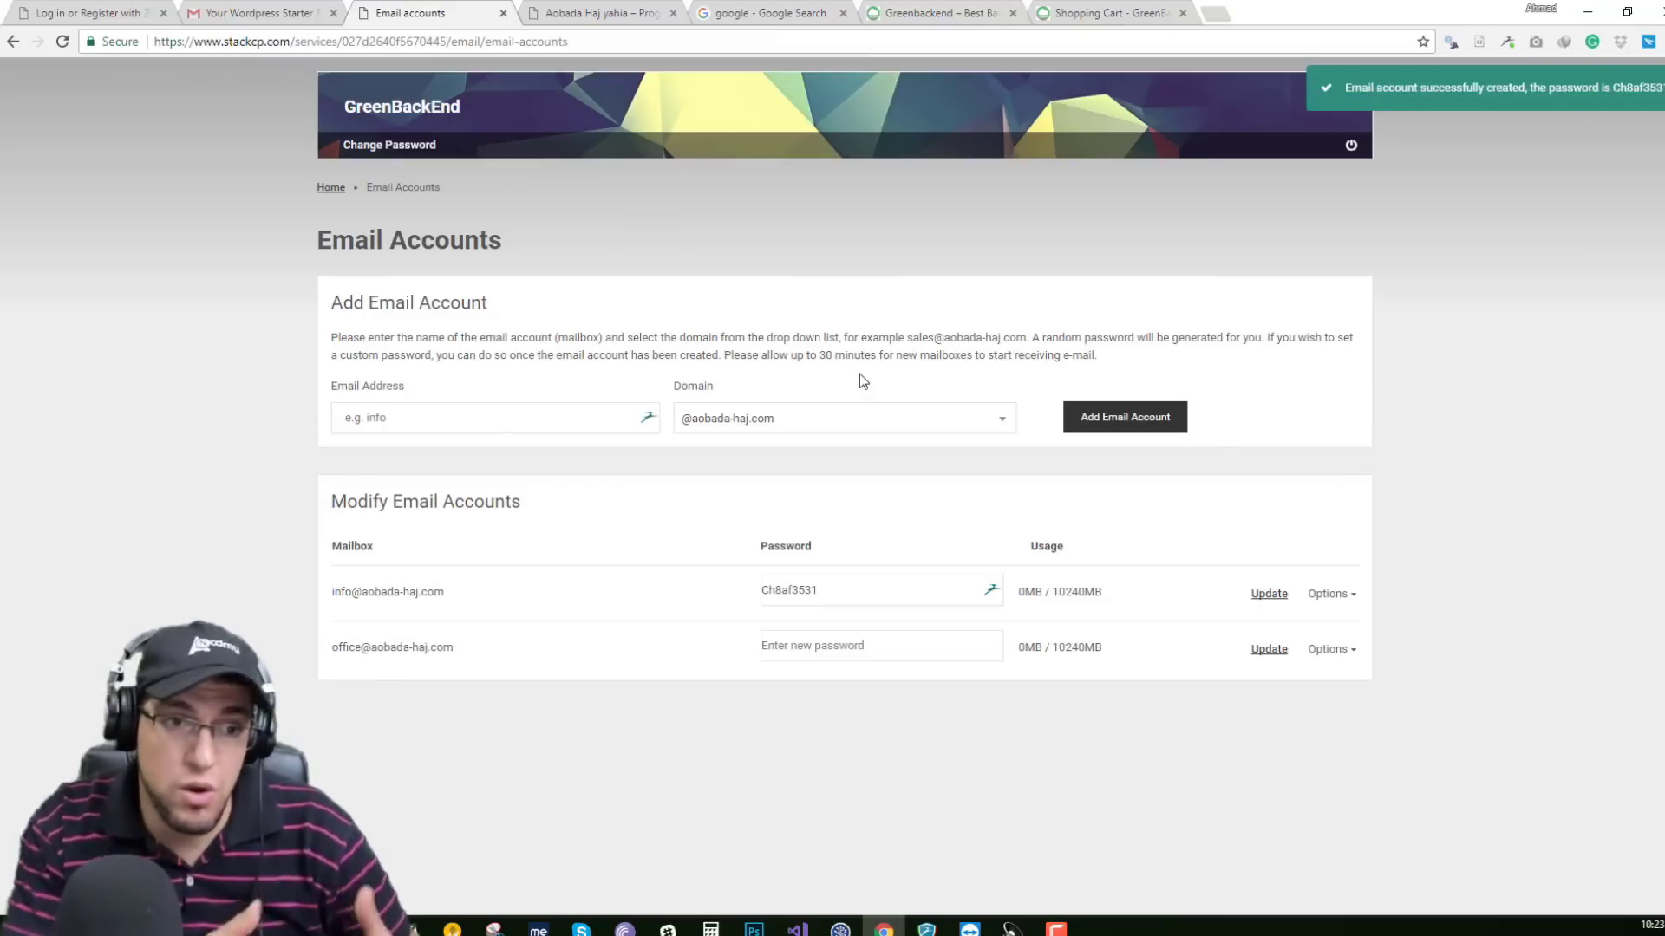
# Review the office mailbox's username, incoming and outgoing server settings, then close Account Setup.
pyautogui.click(1329, 649)
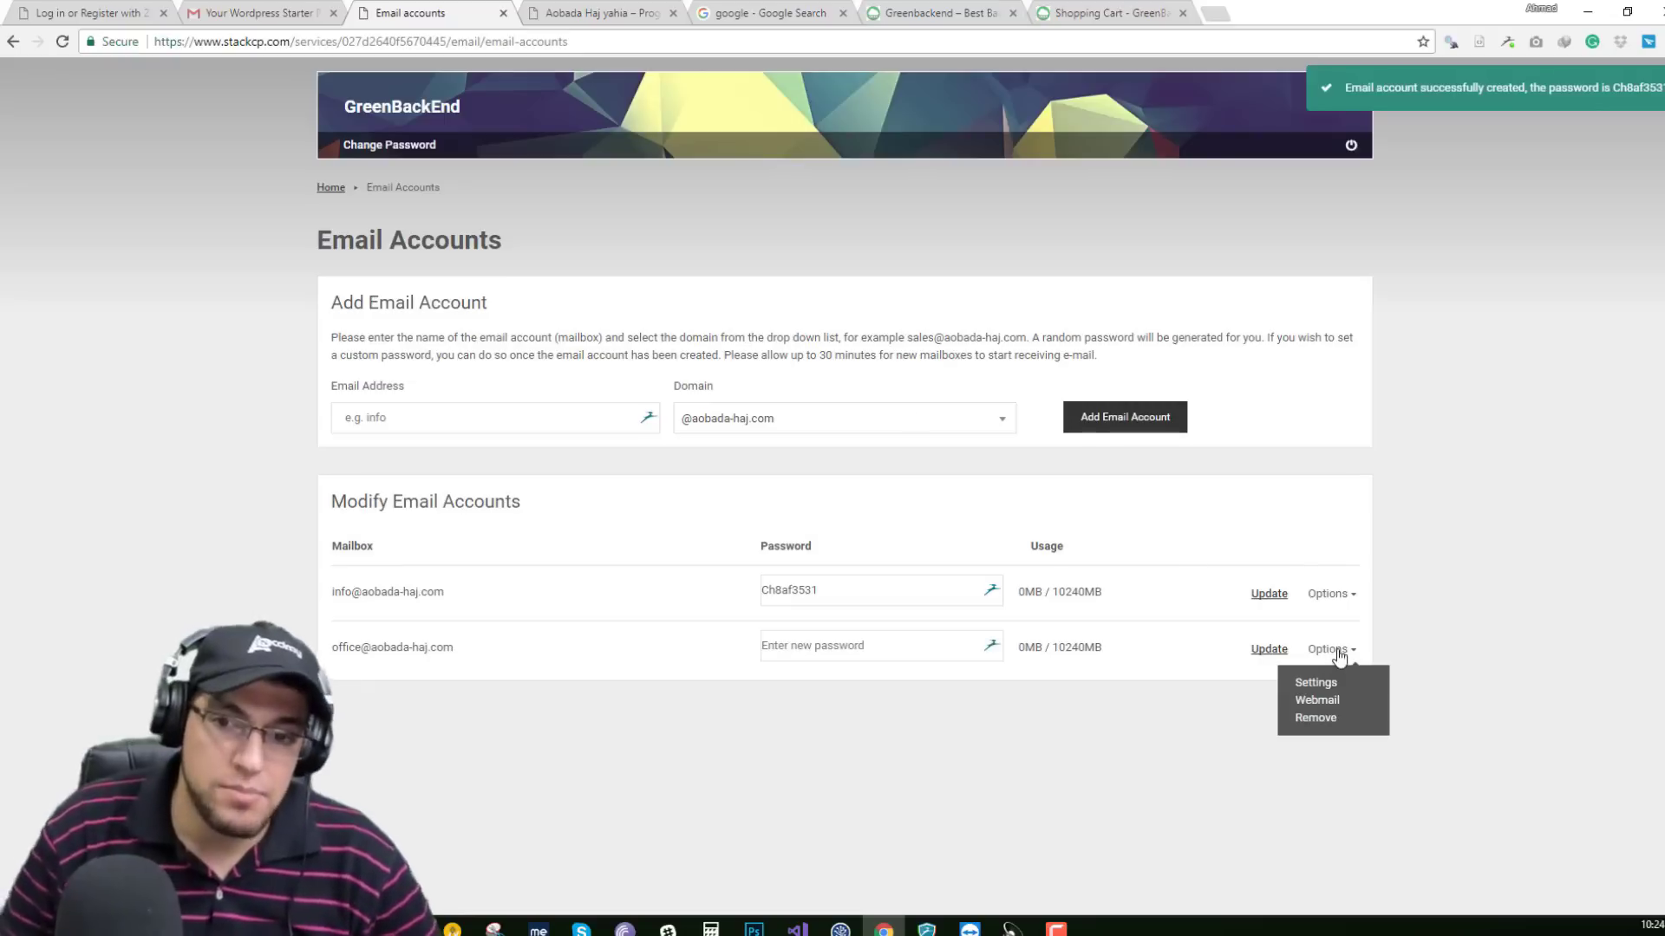
pyautogui.click(1316, 683)
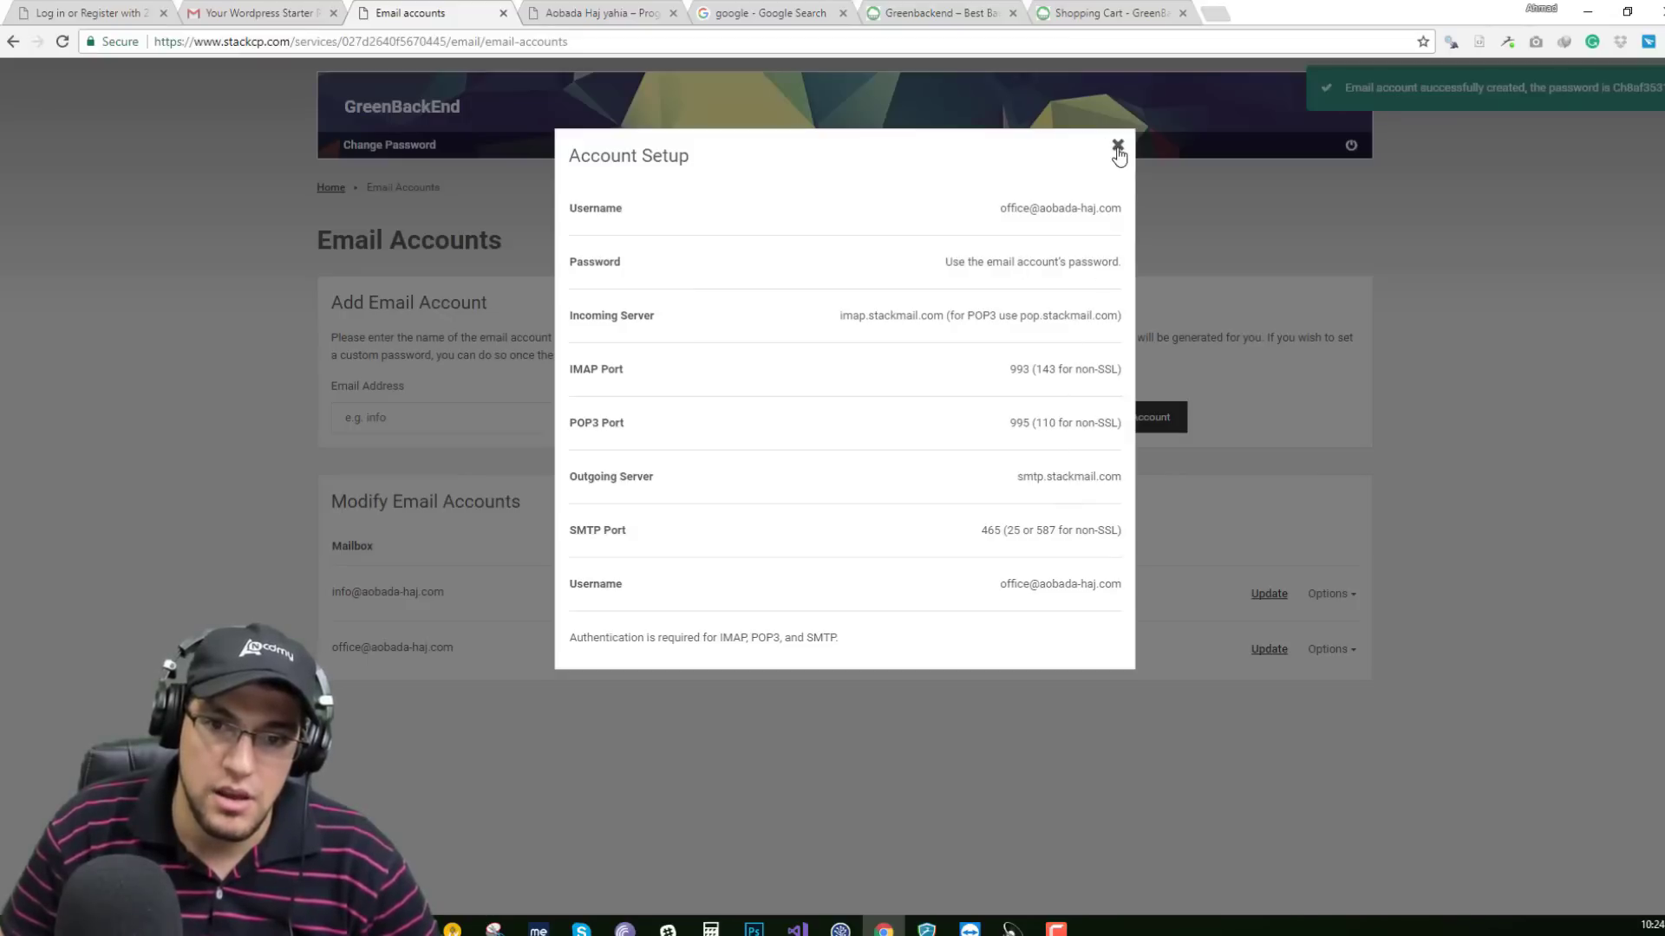
pyautogui.moveTo(567, 201); pyautogui.dragTo(780, 576)
pyautogui.click(781, 576)
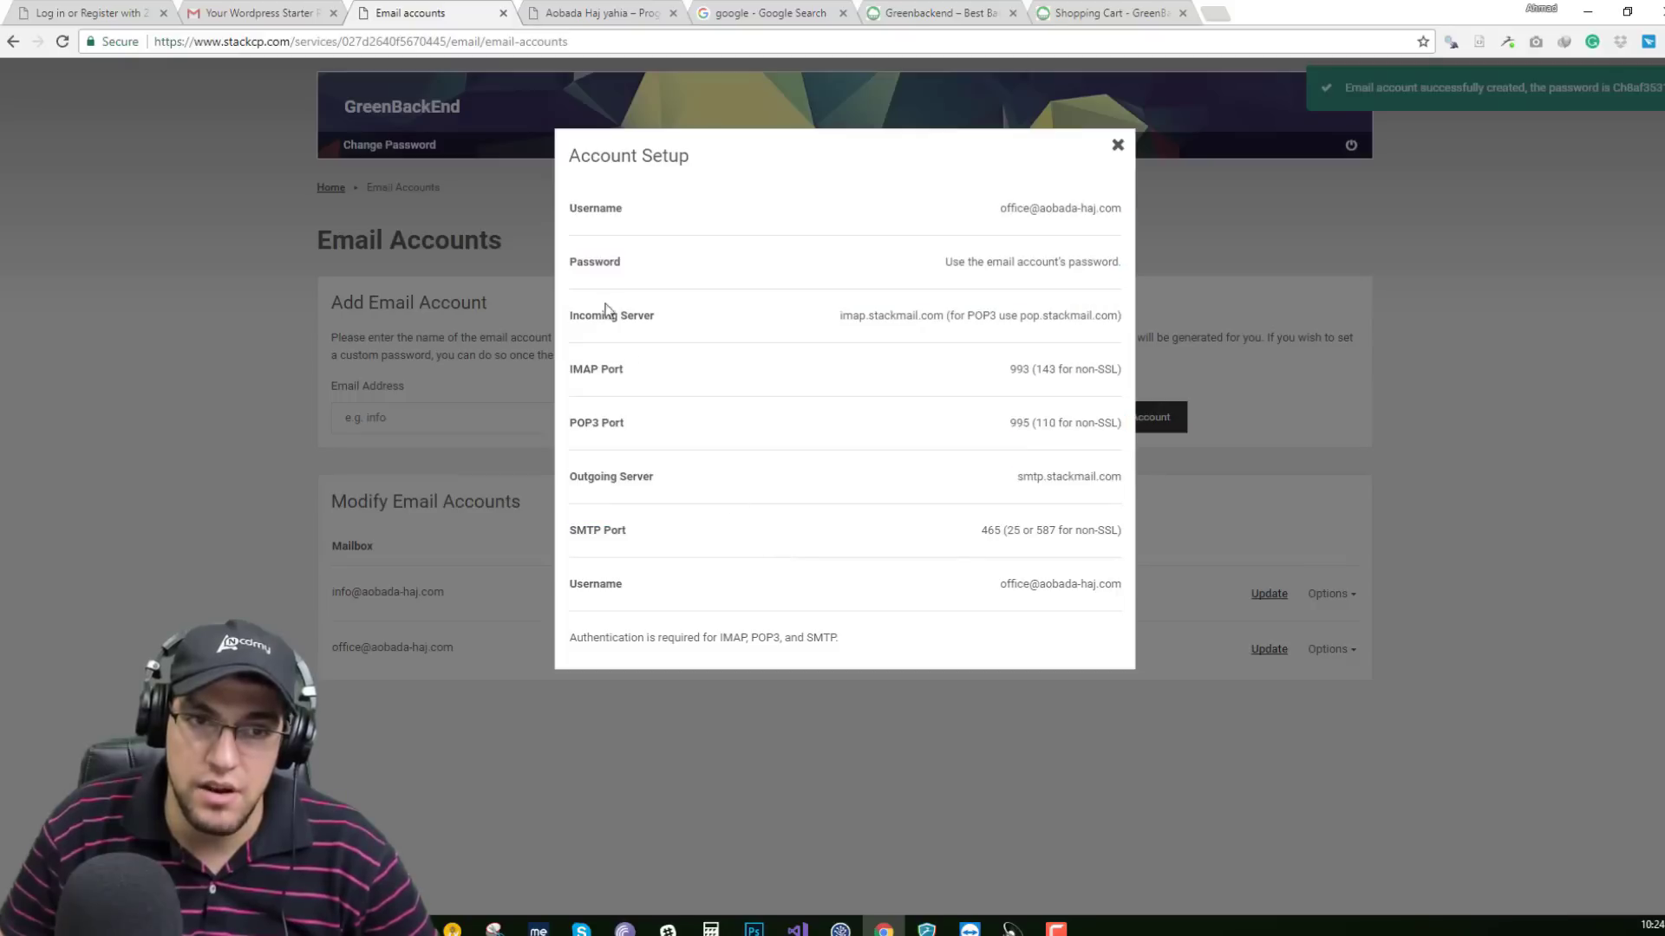
pyautogui.moveTo(573, 316); pyautogui.dragTo(656, 319)
pyautogui.moveTo(572, 476); pyautogui.dragTo(668, 482)
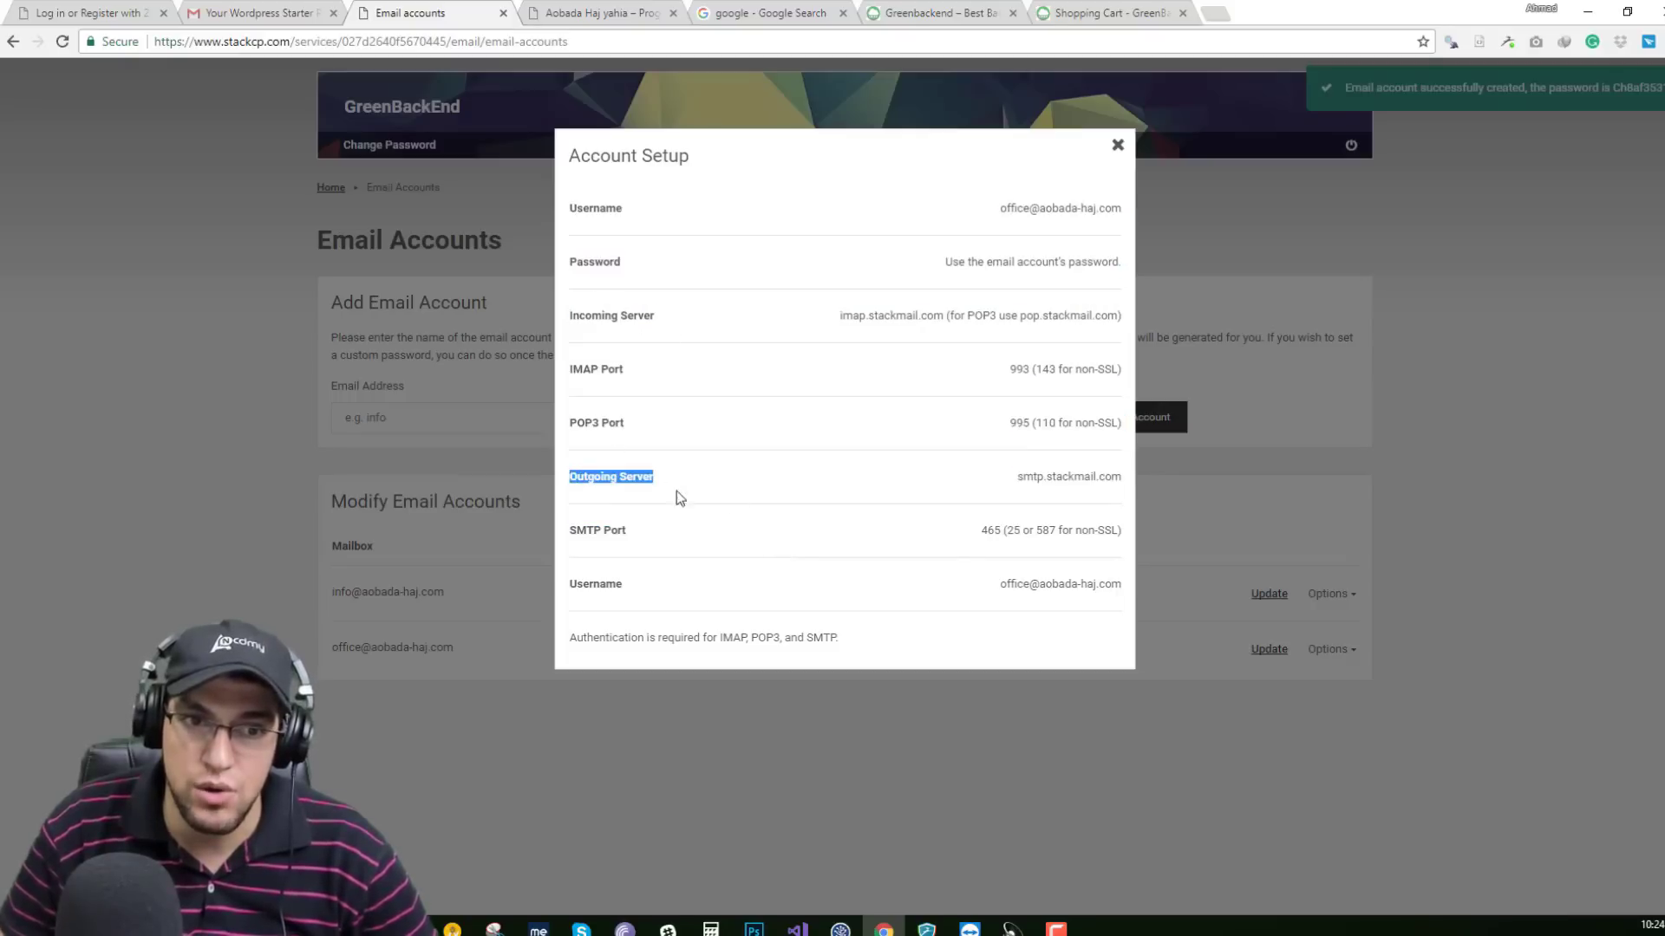
pyautogui.click(915, 461)
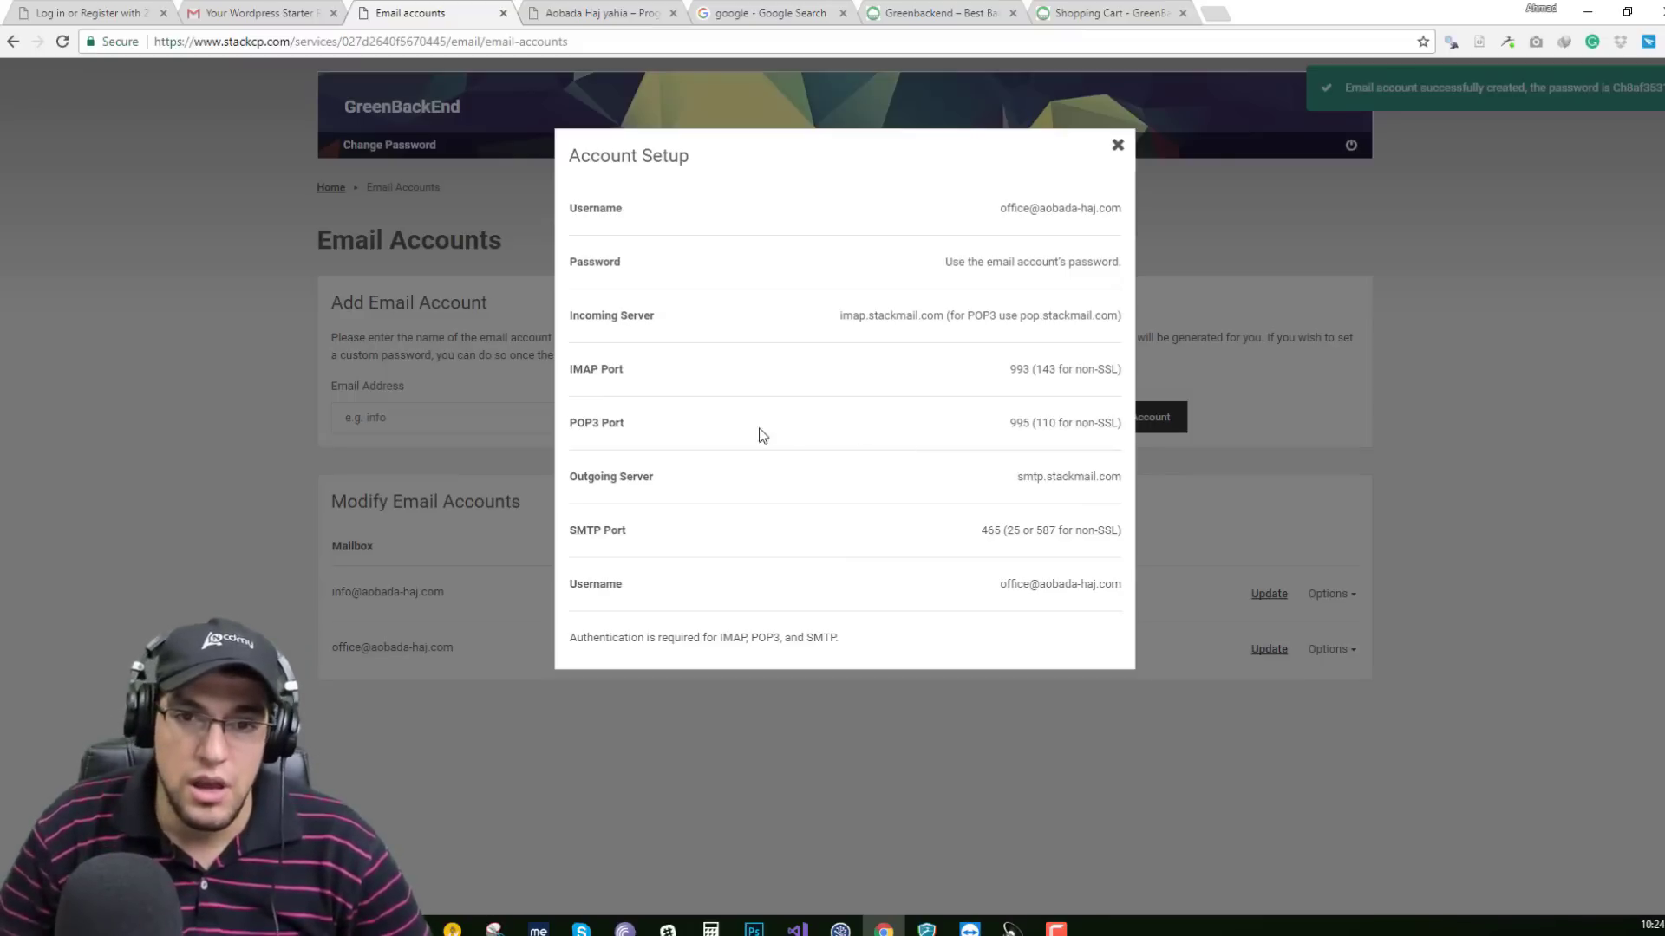
pyautogui.press('super')
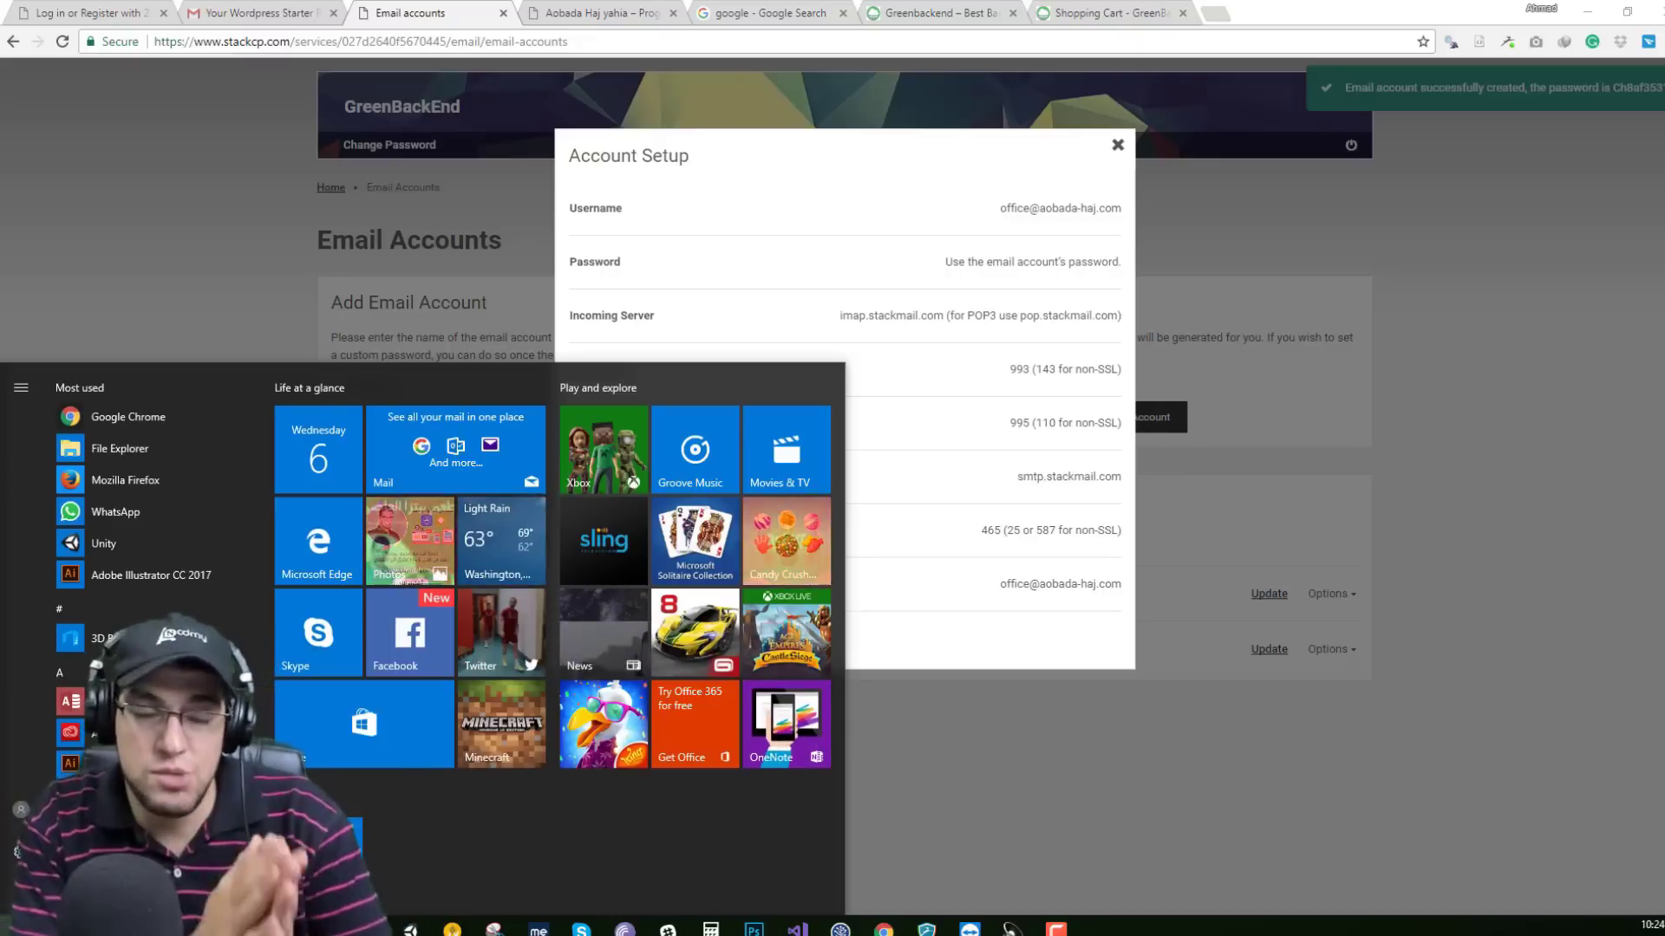
pyautogui.click(255, 333)
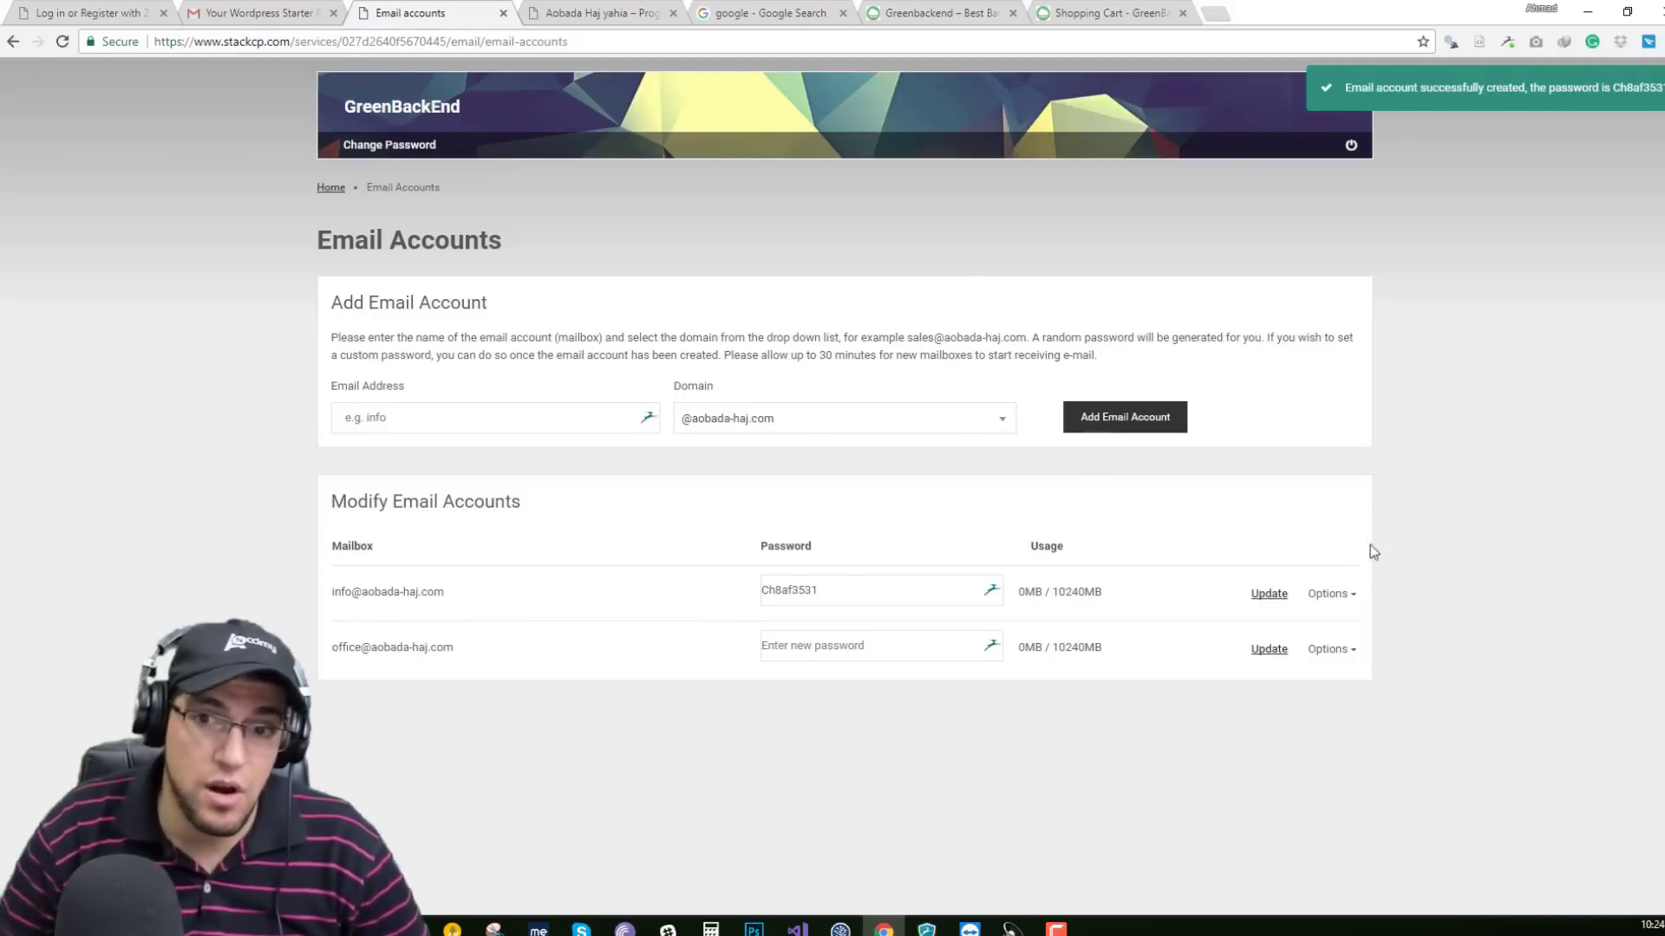
# Show the info mailbox's server setup and select its incoming and outgoing server names.
pyautogui.click(1335, 593)
pyautogui.click(1317, 630)
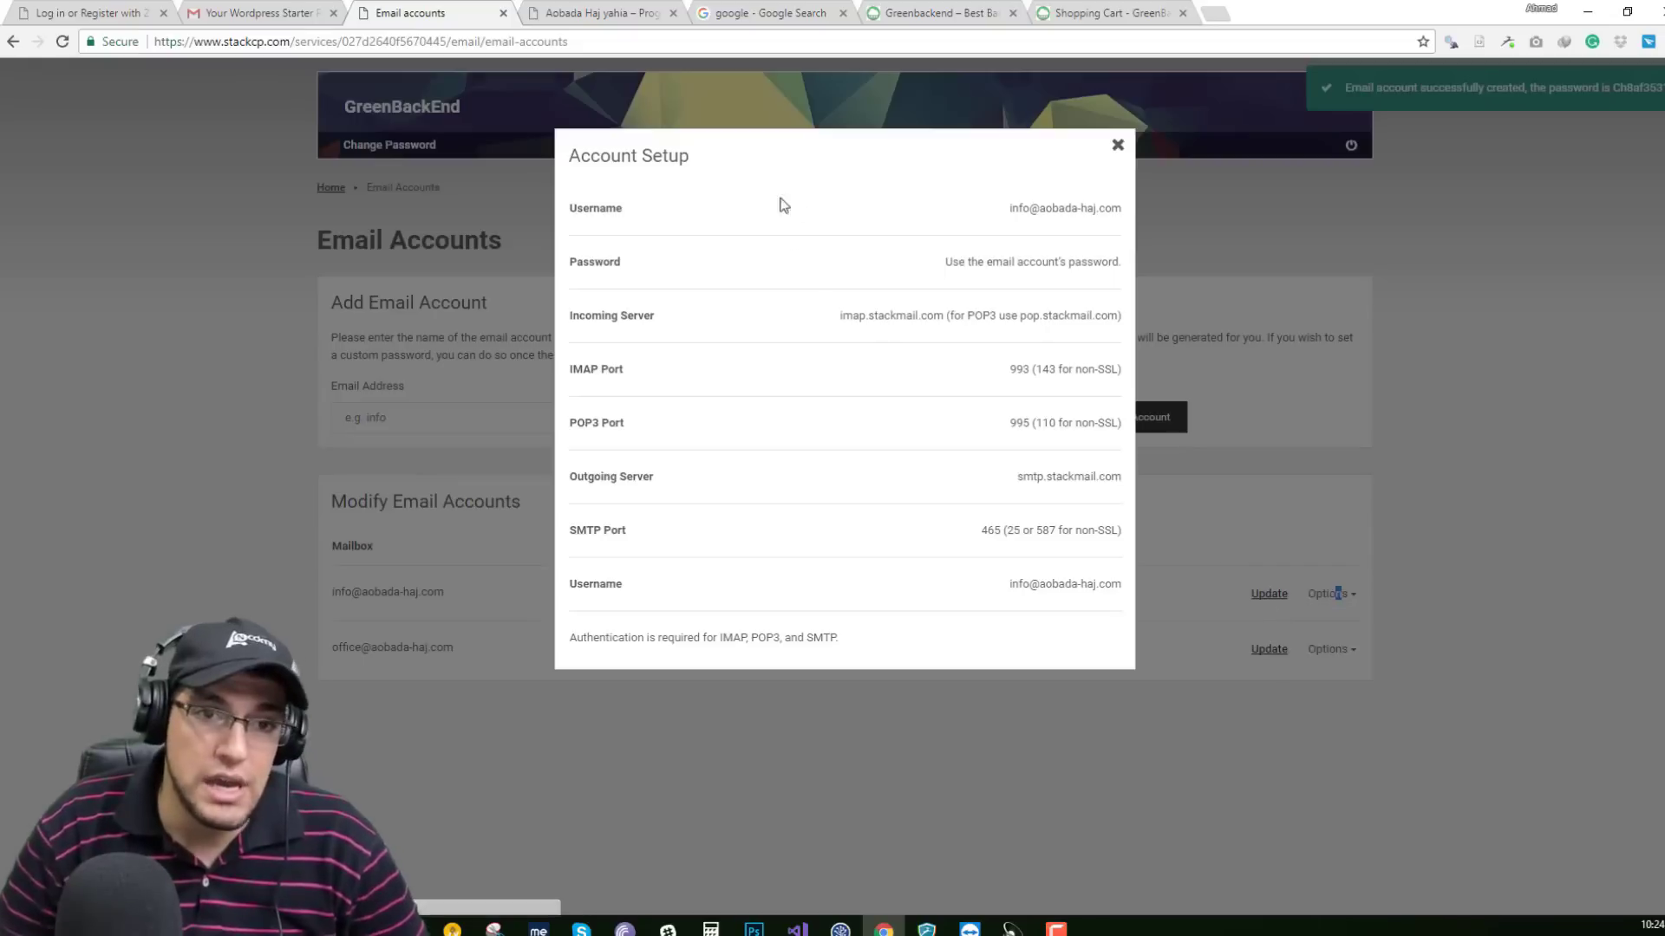
pyautogui.moveTo(840, 319); pyautogui.dragTo(939, 316)
pyautogui.moveTo(1016, 477); pyautogui.dragTo(1058, 484)
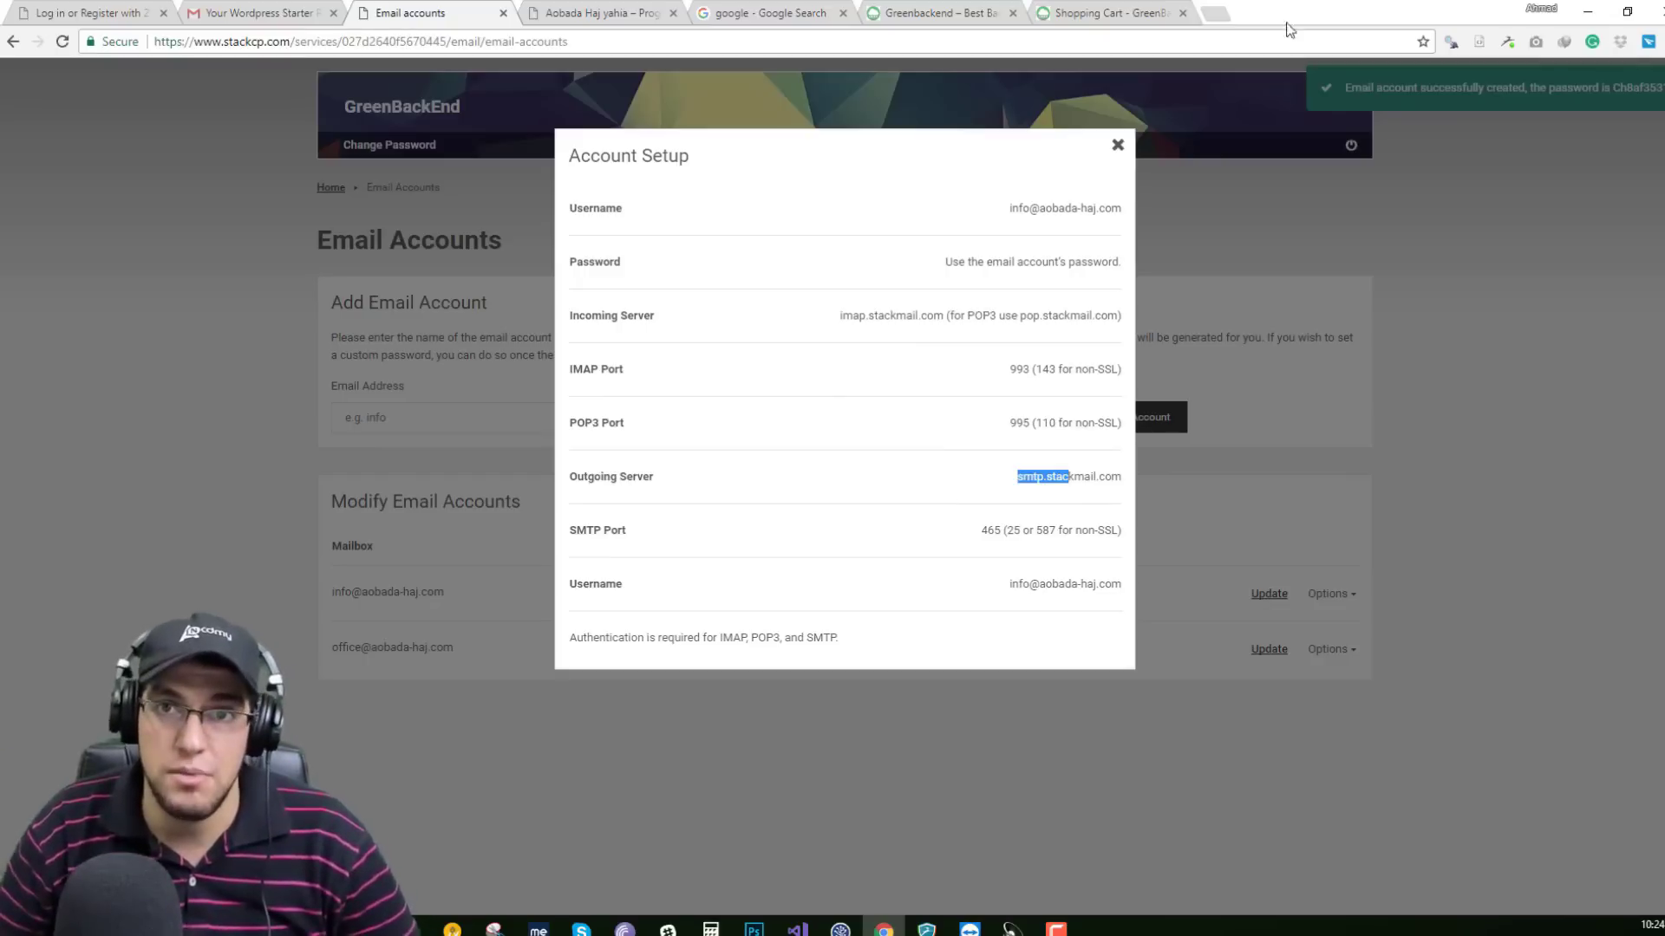
pyautogui.click(1218, 13)
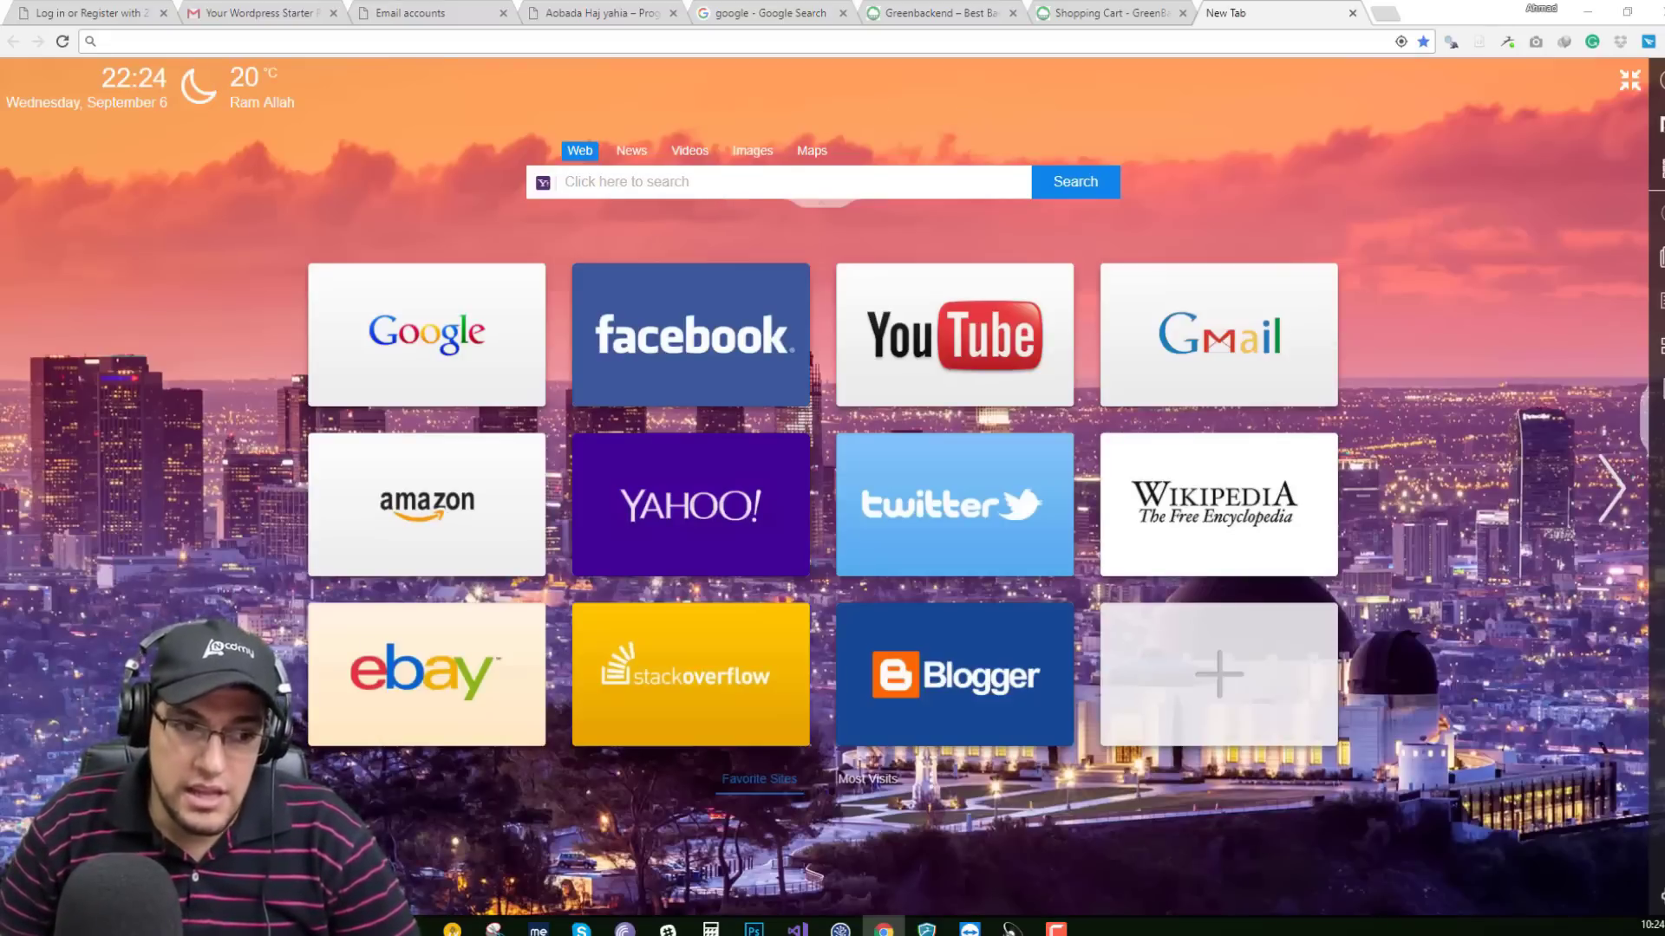
# Launch Outlook 2016 from the Start search with 'out'.
pyautogui.press('super')
pyautogui.write('out')
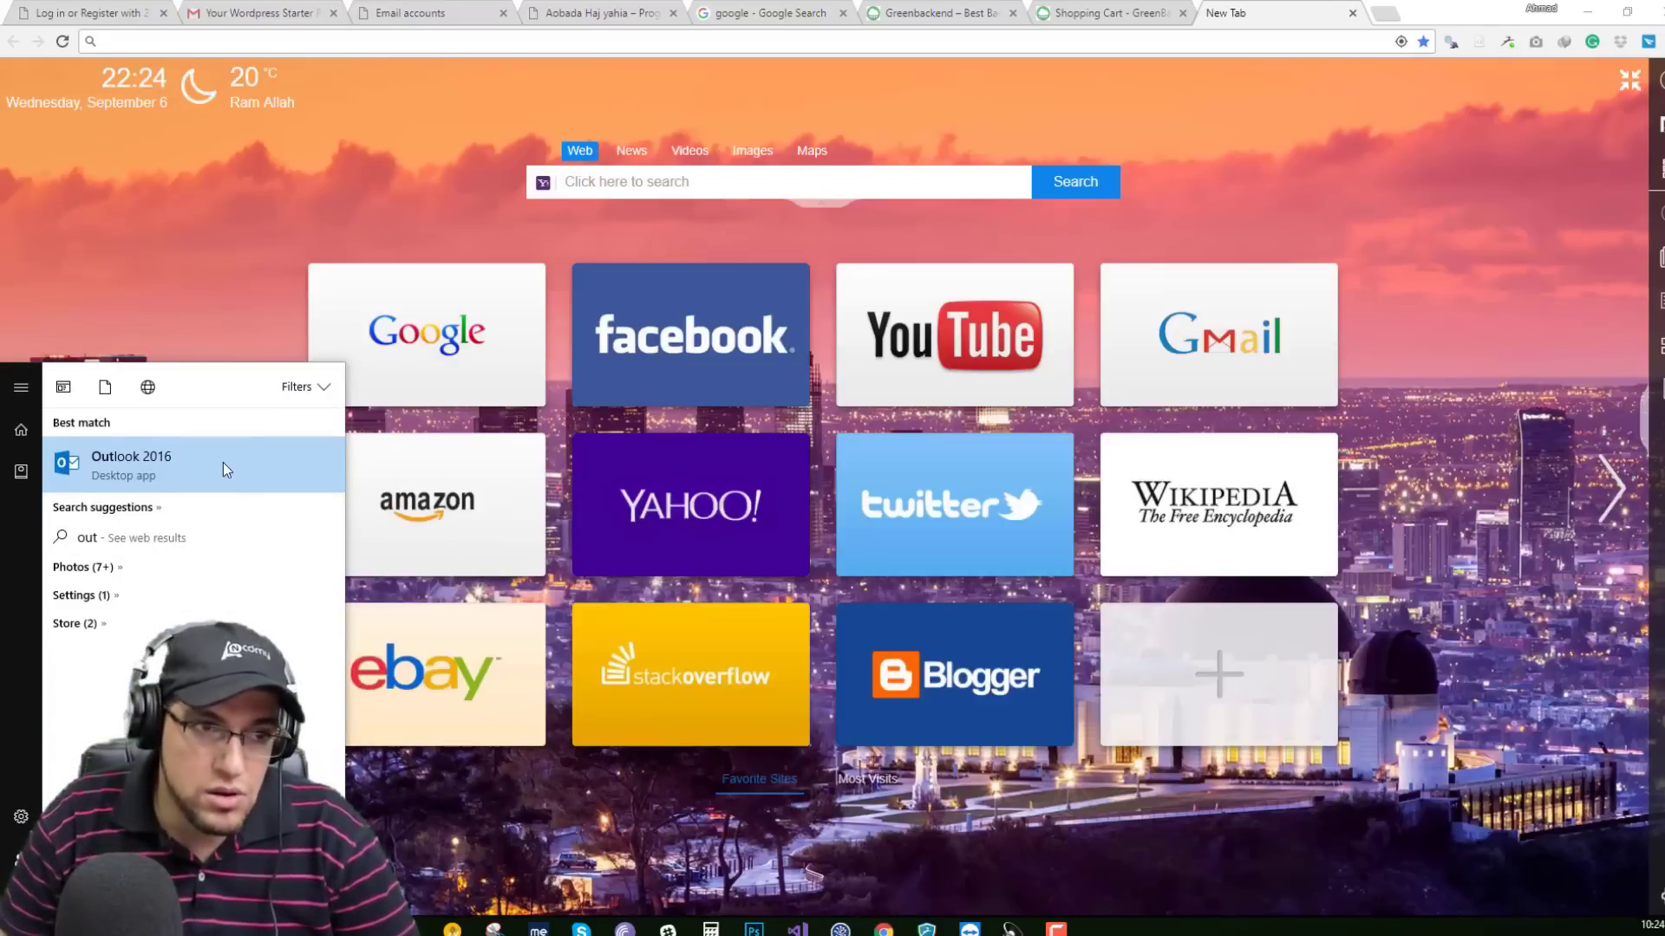
pyautogui.click(222, 469)
# Search Yahoo for 'thunderbird' and start the Free Download on mozilla.org.
pyautogui.click(659, 186)
pyautogui.write('thunderbird')
pyautogui.press('Return')
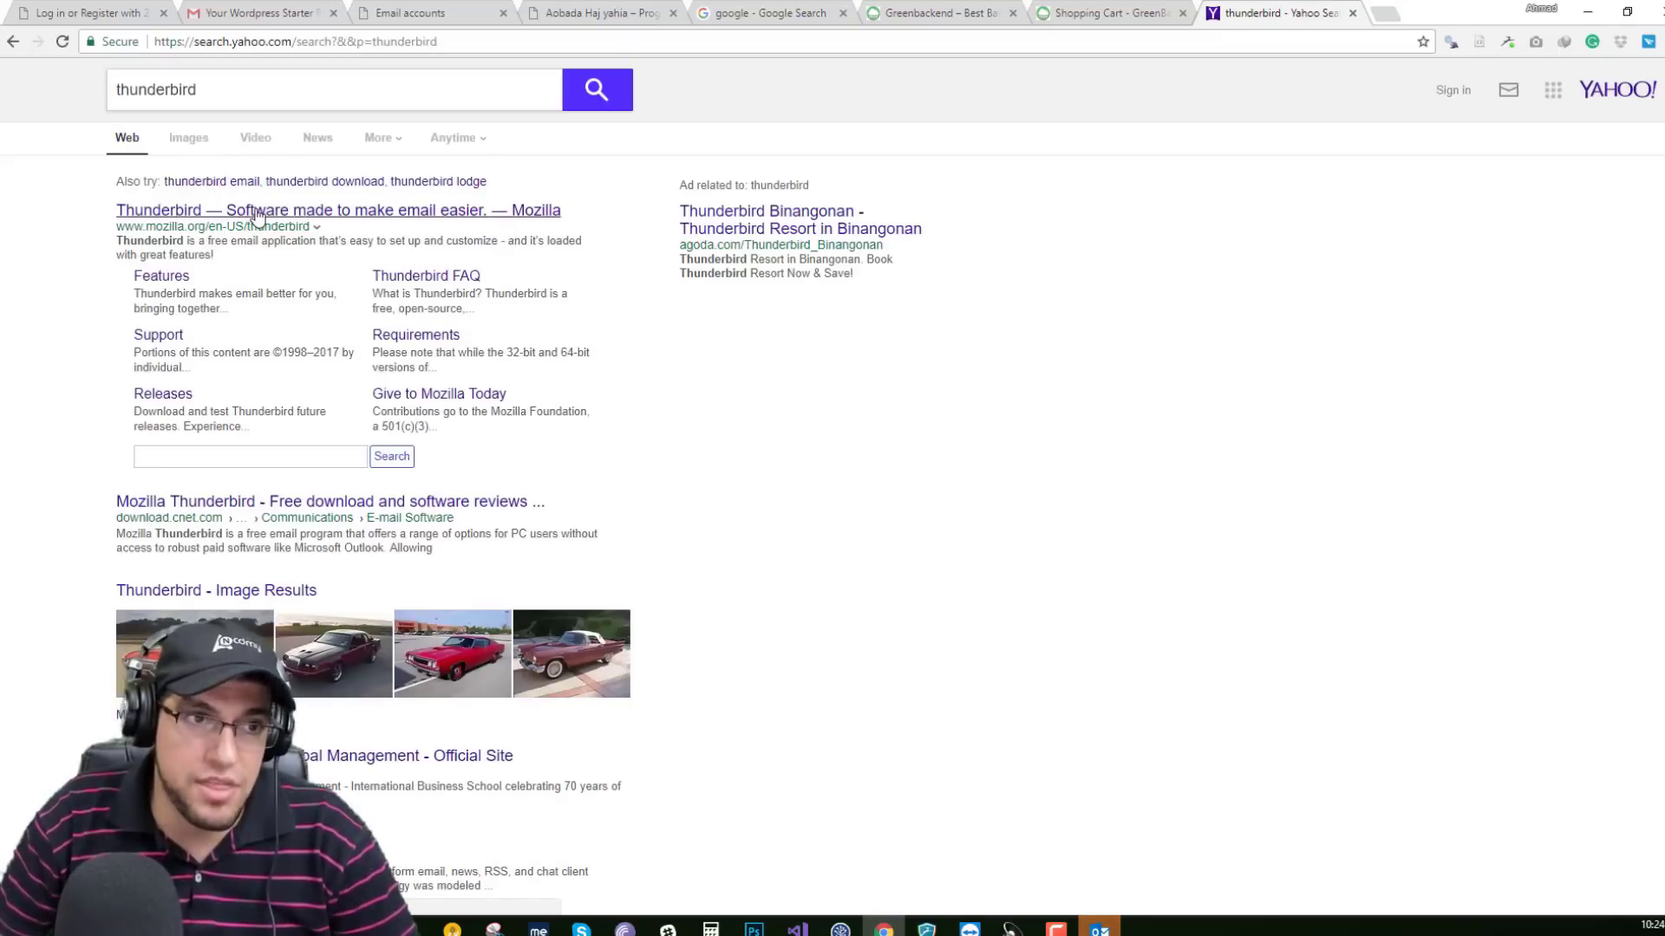
pyautogui.click(258, 212)
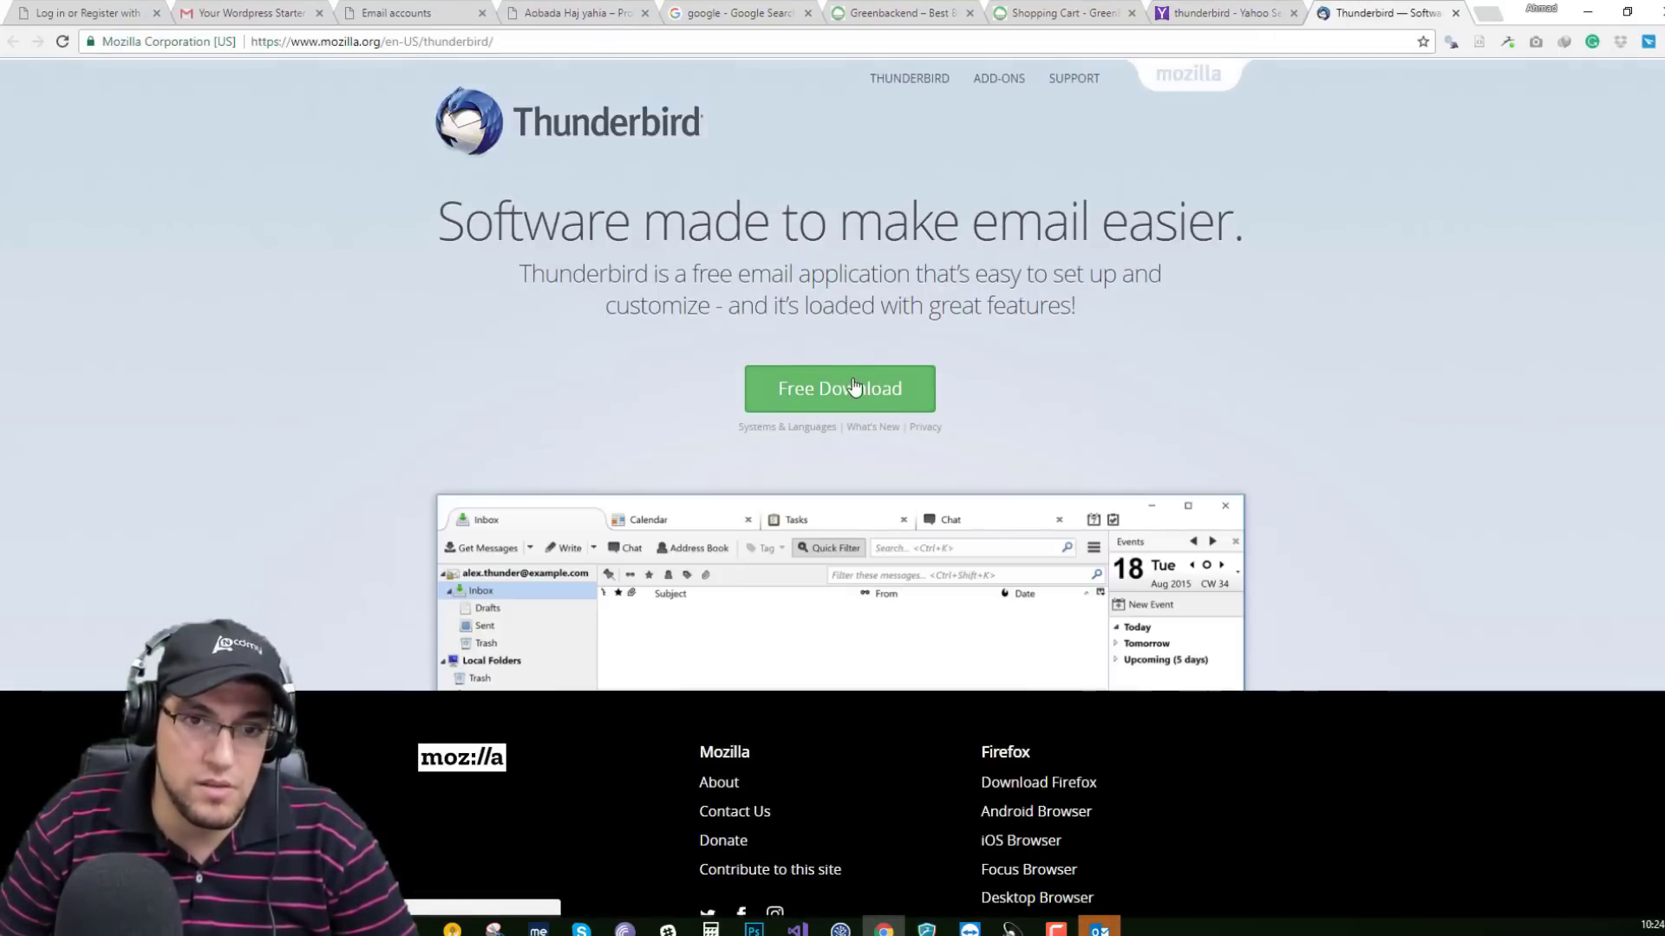
pyautogui.click(798, 392)
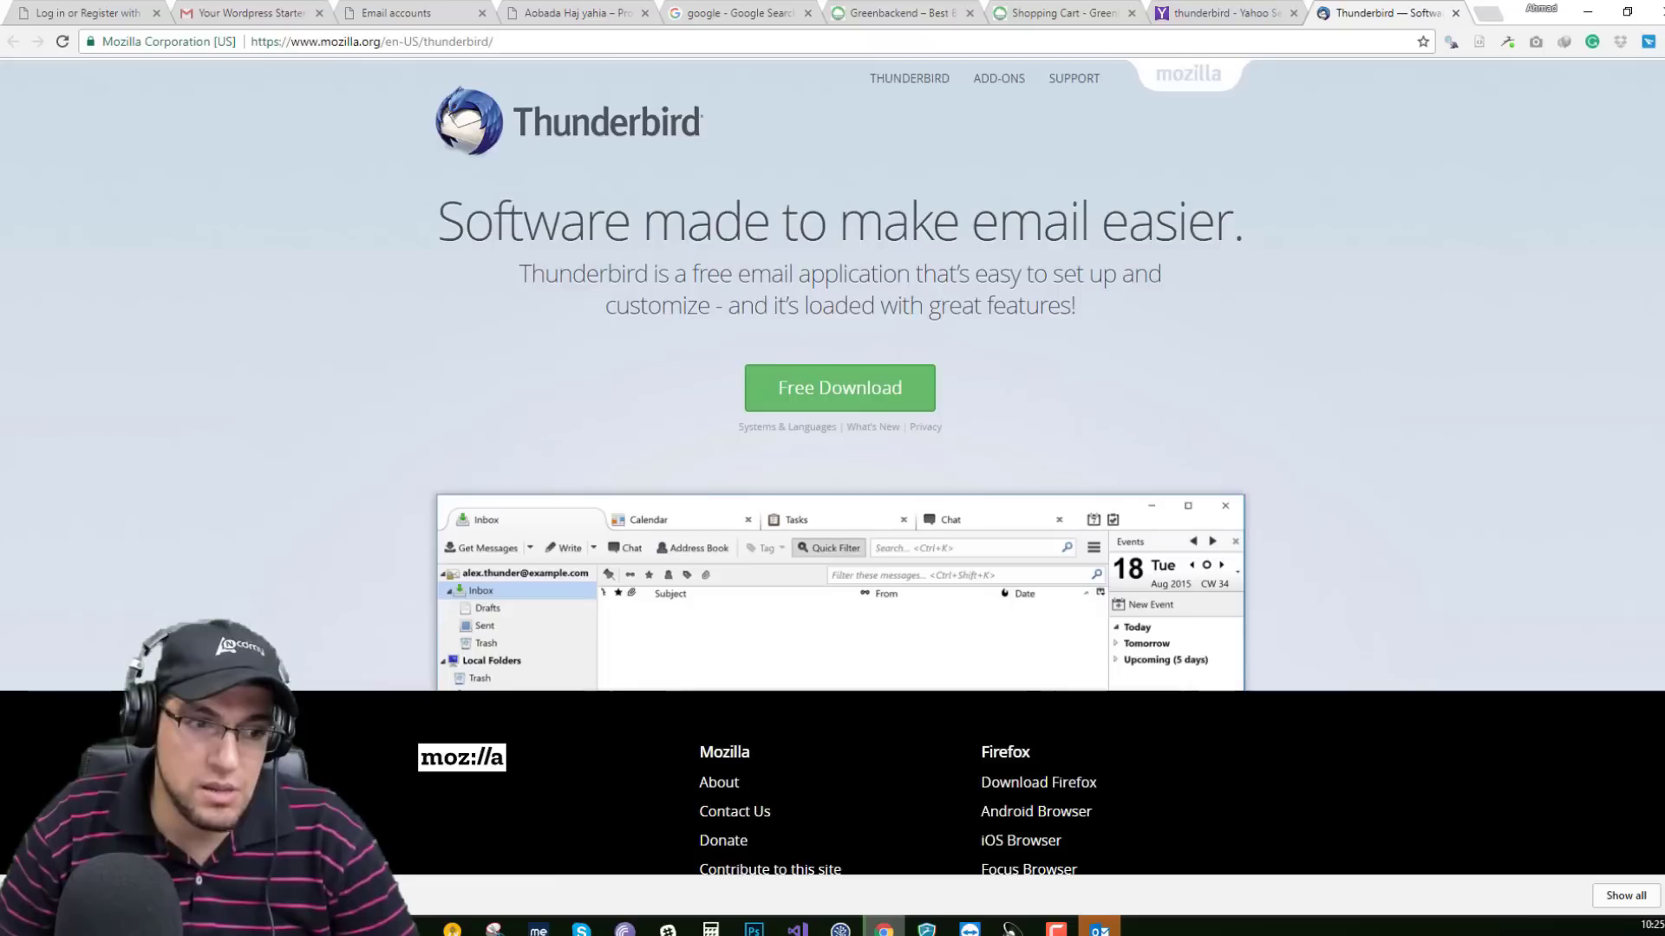
# Try a system search for 'under', dismiss it, and return to the Greenbackend tab.
pyautogui.press('super')
pyautogui.write('thun')
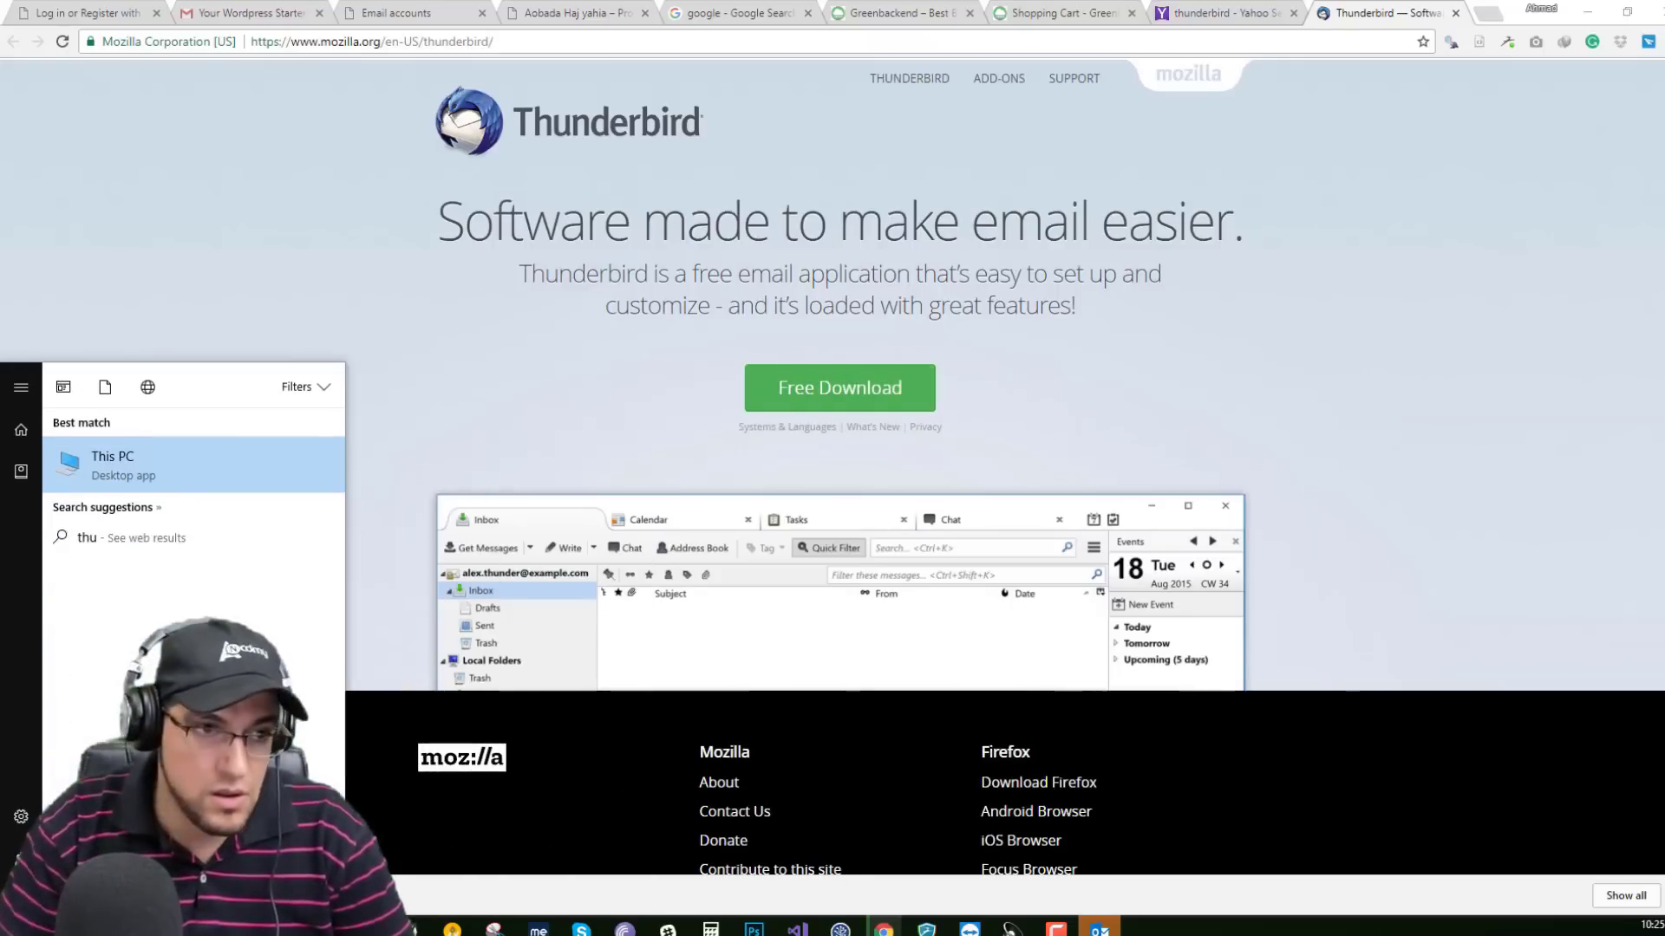
pyautogui.press('BackSpace')
pyautogui.press('BackSpace')
pyautogui.write('ud')
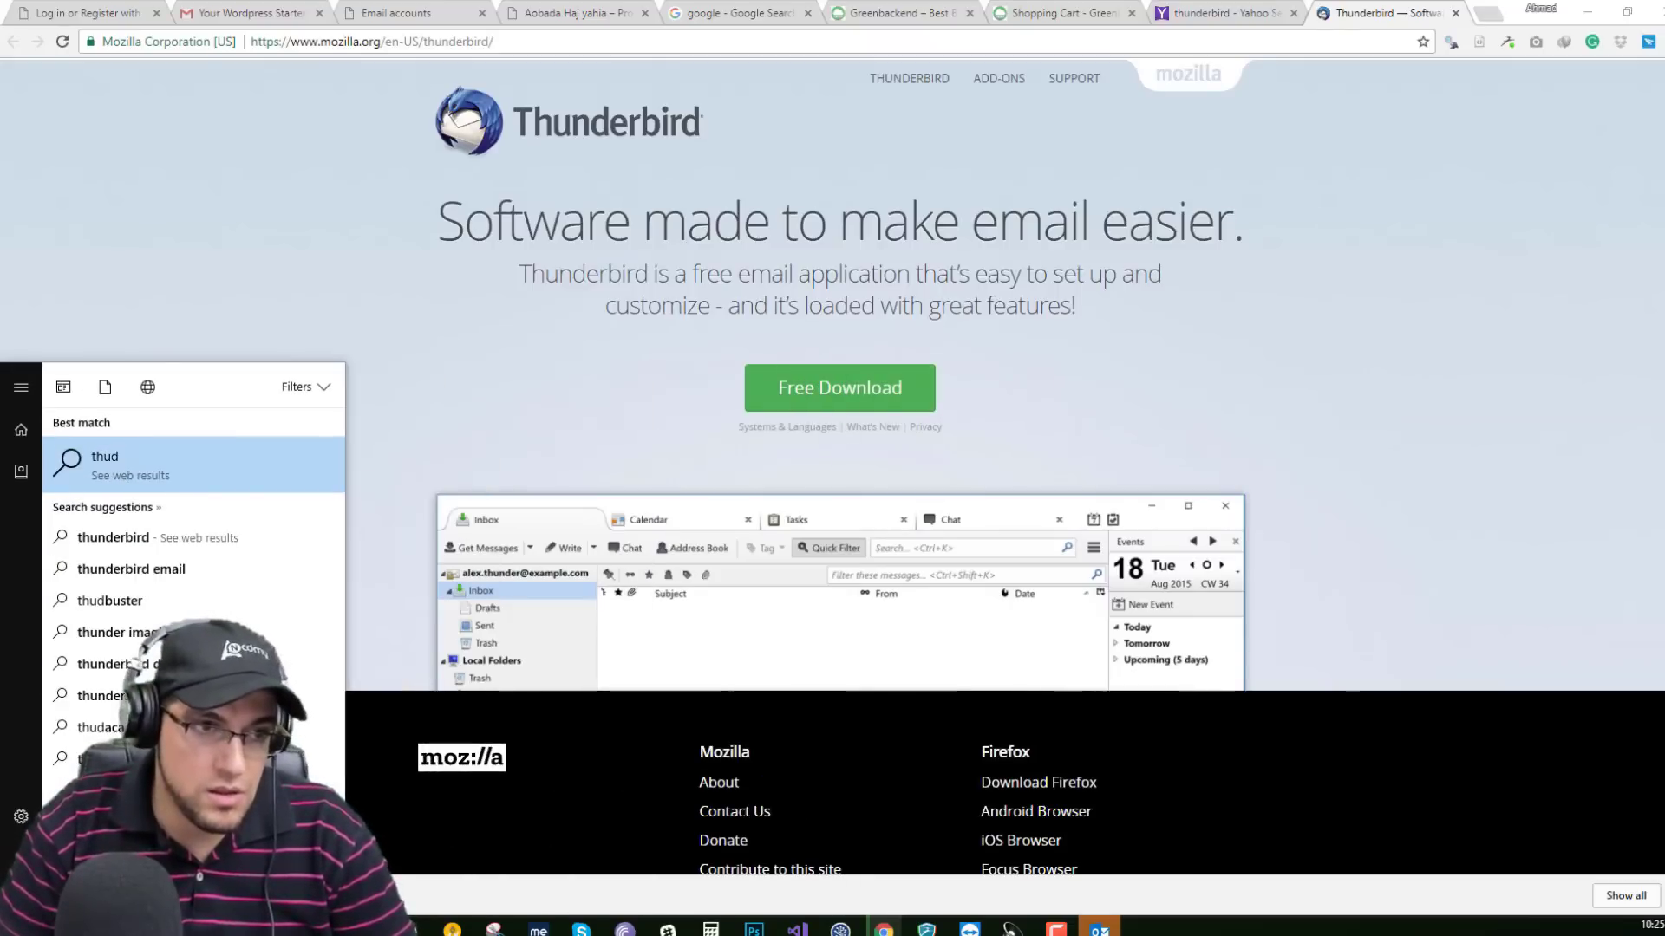
pyautogui.press('BackSpace')
pyautogui.press('BackSpace')
pyautogui.write('underbird')
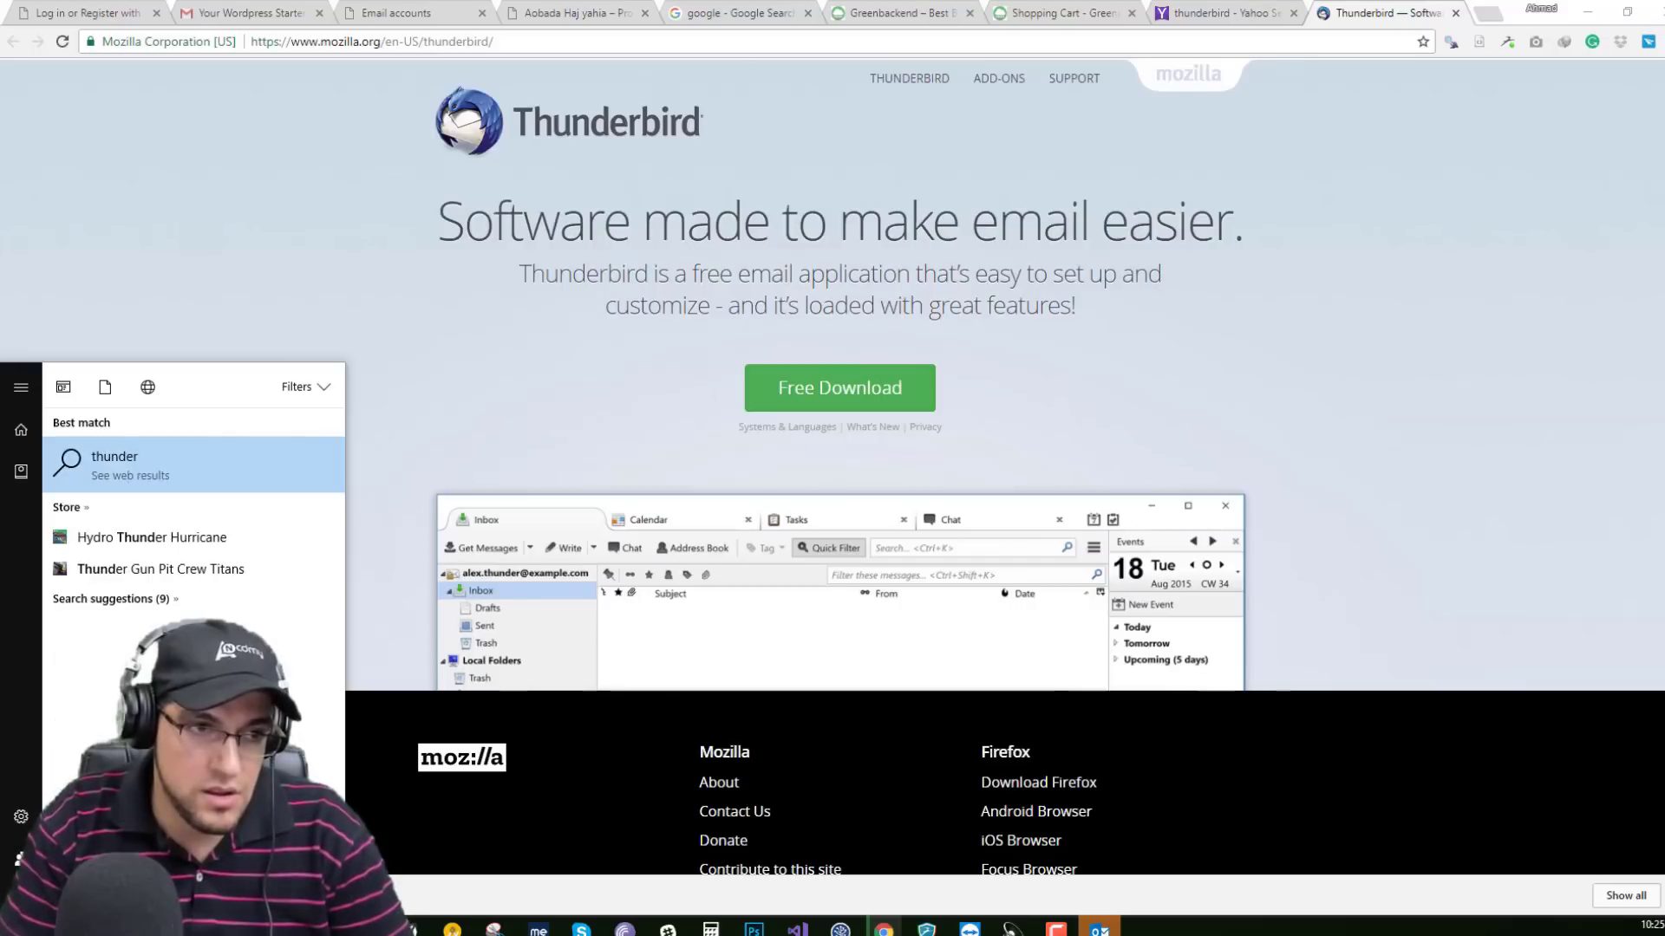
pyautogui.click(466, 395)
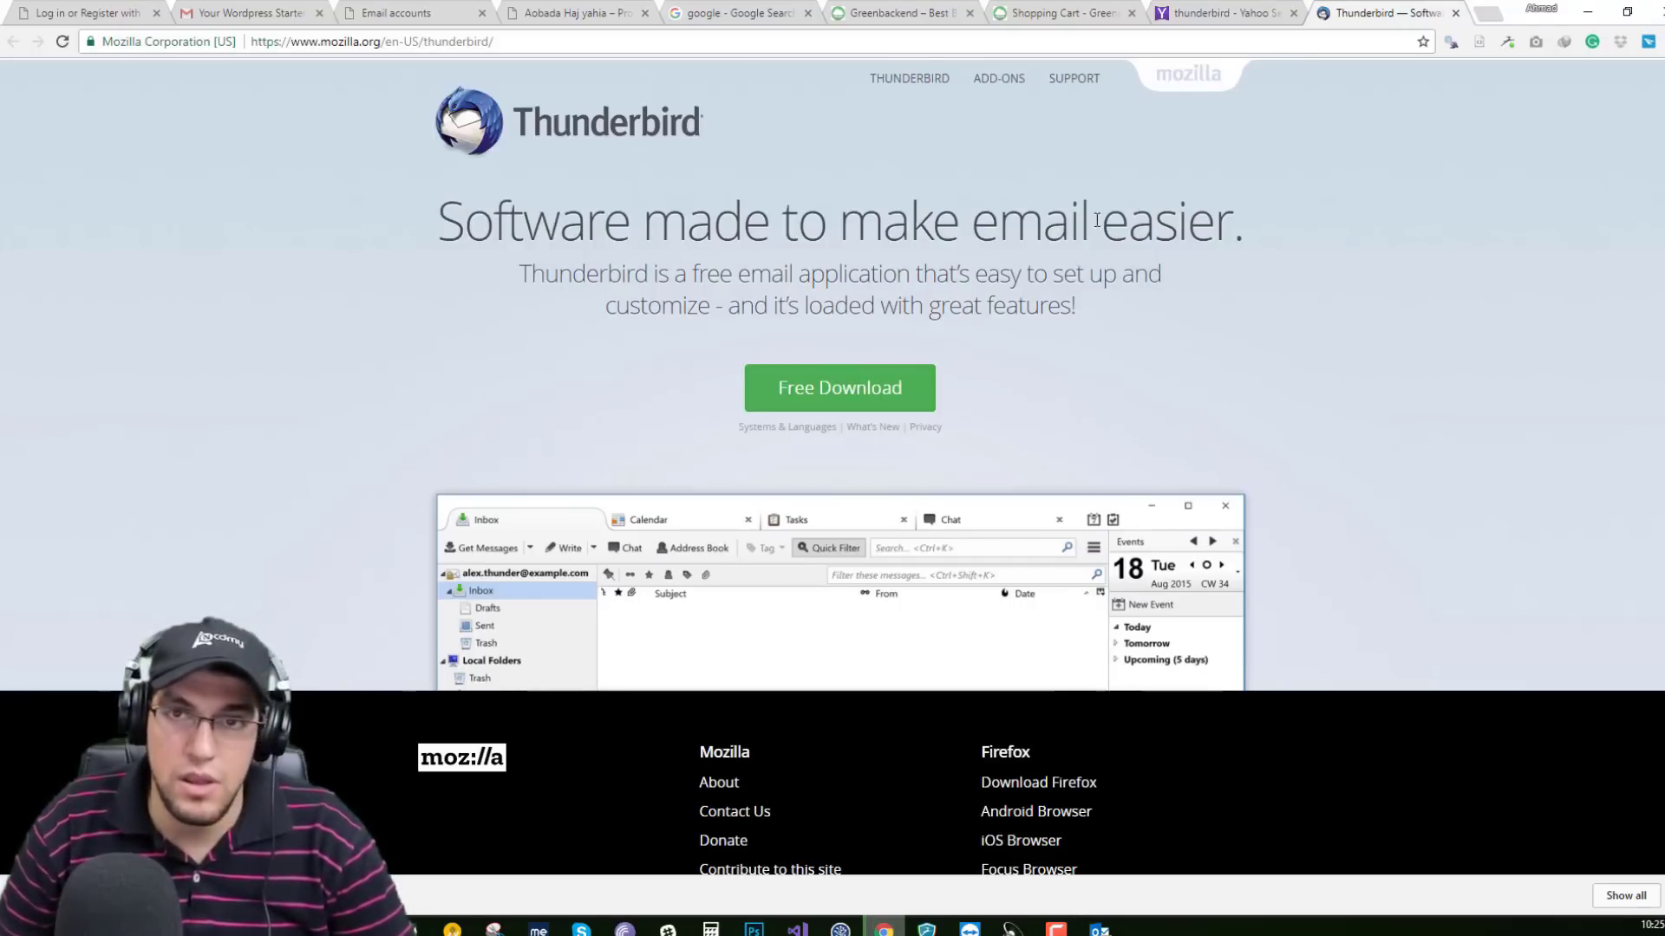
pyautogui.click(1234, 9)
pyautogui.click(1075, 10)
# On StackCP's Email accounts tab, close the Account Setup details and select the info mailbox's password.
pyautogui.click(919, 7)
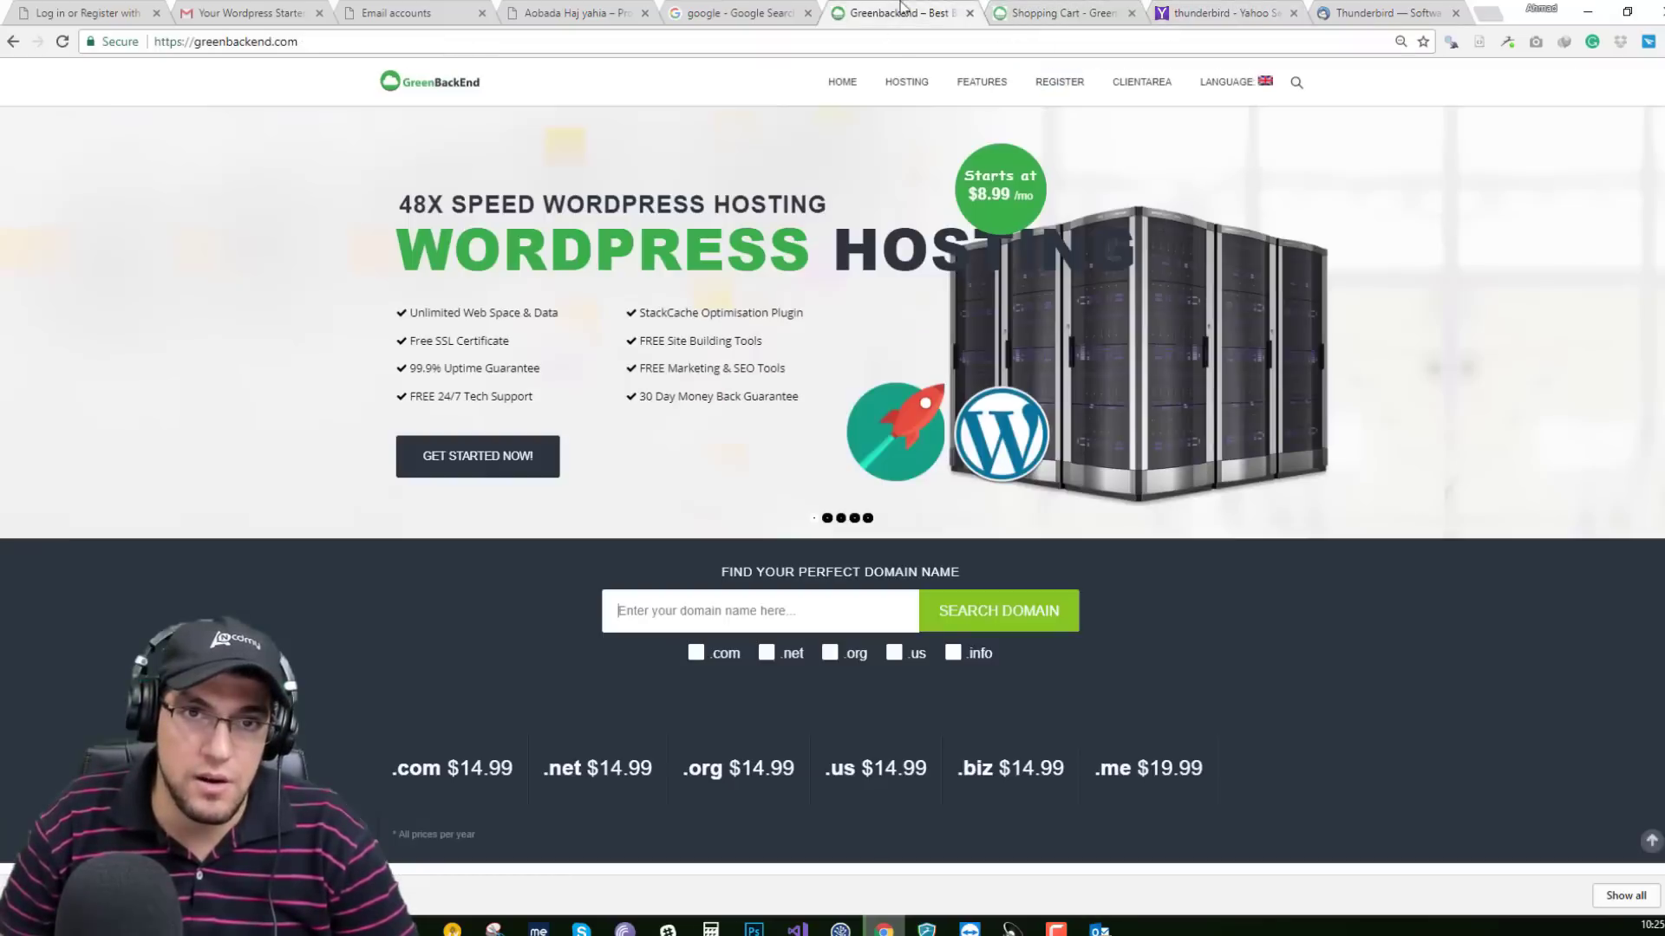
pyautogui.click(568, 10)
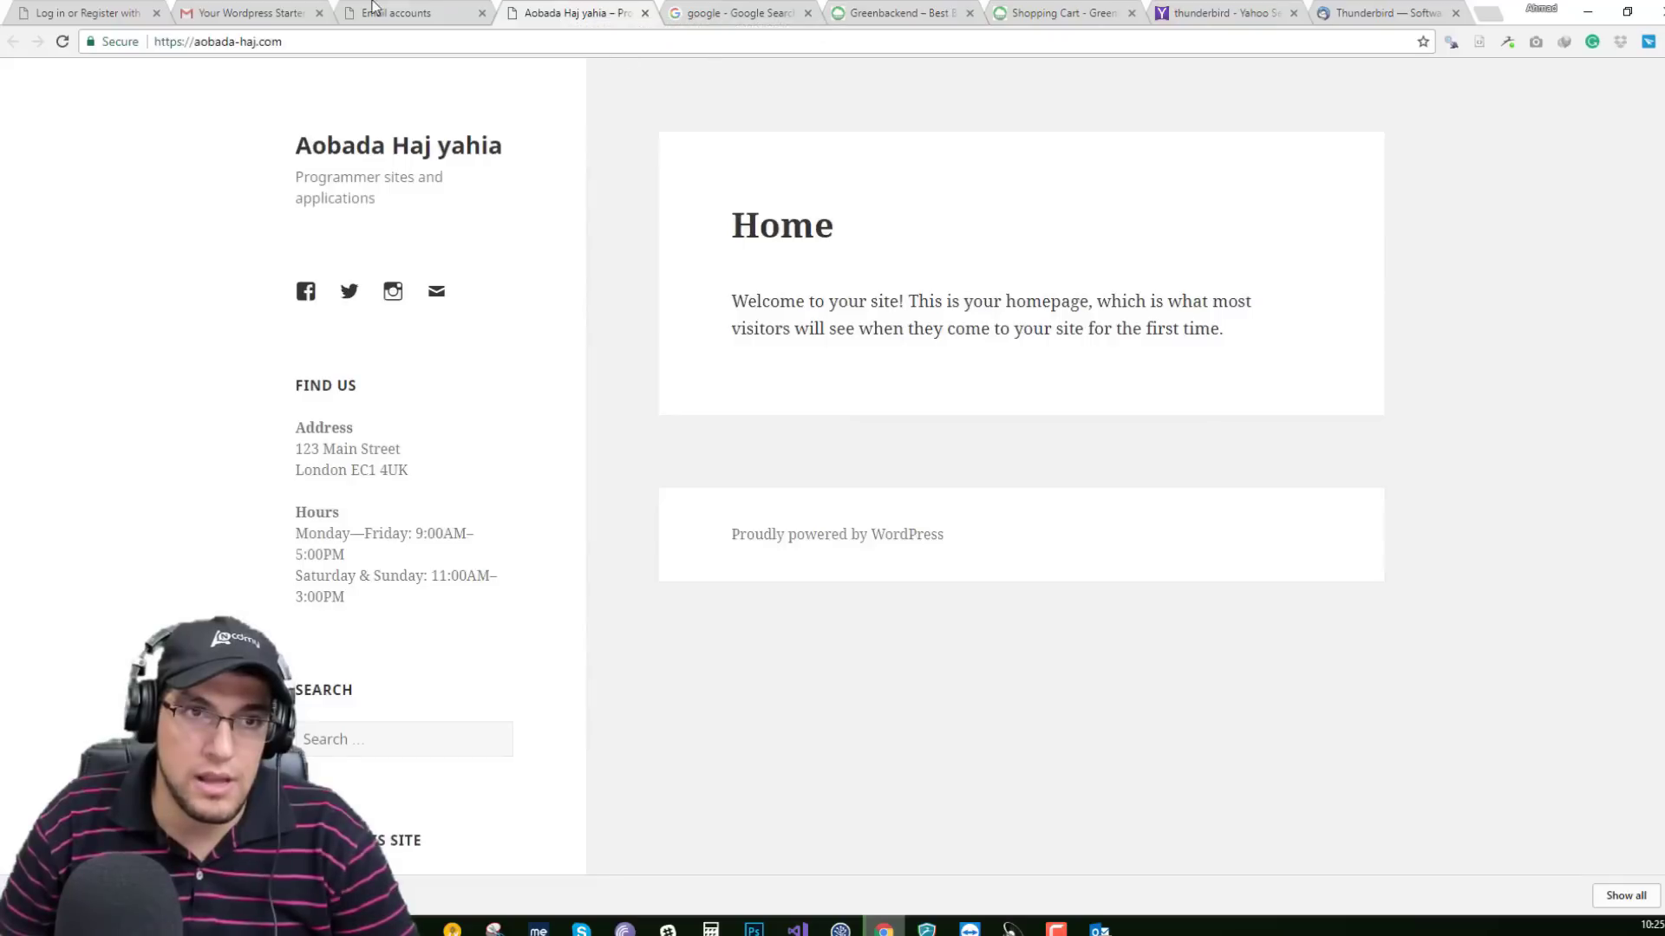
pyautogui.click(393, 11)
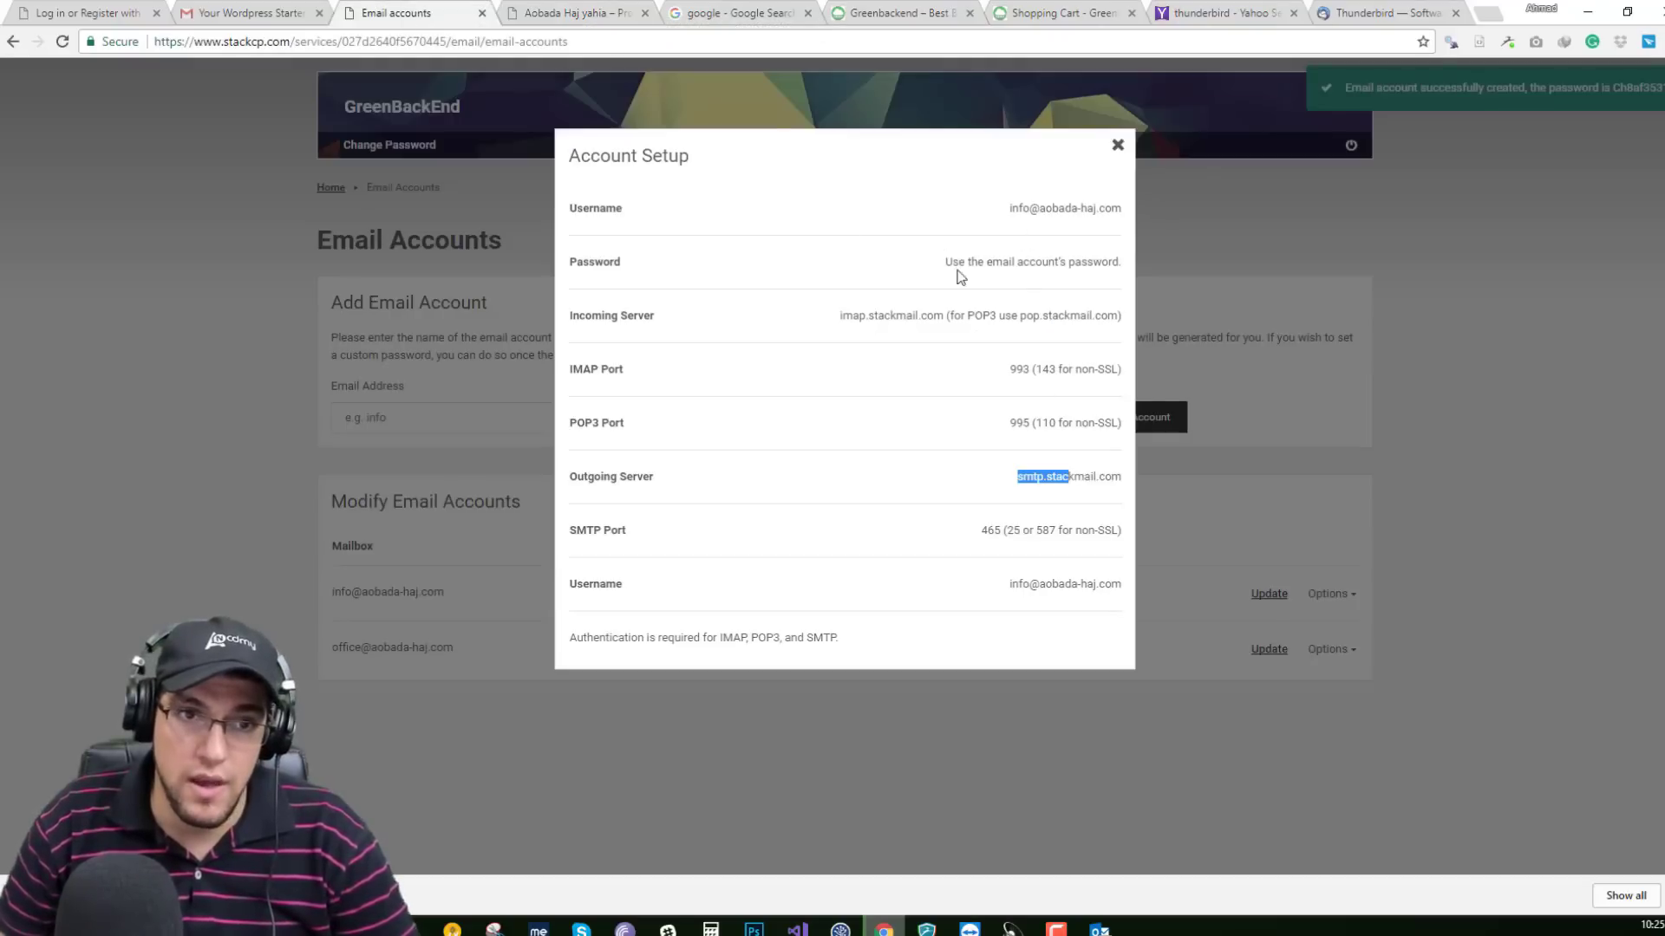
pyautogui.click(1118, 145)
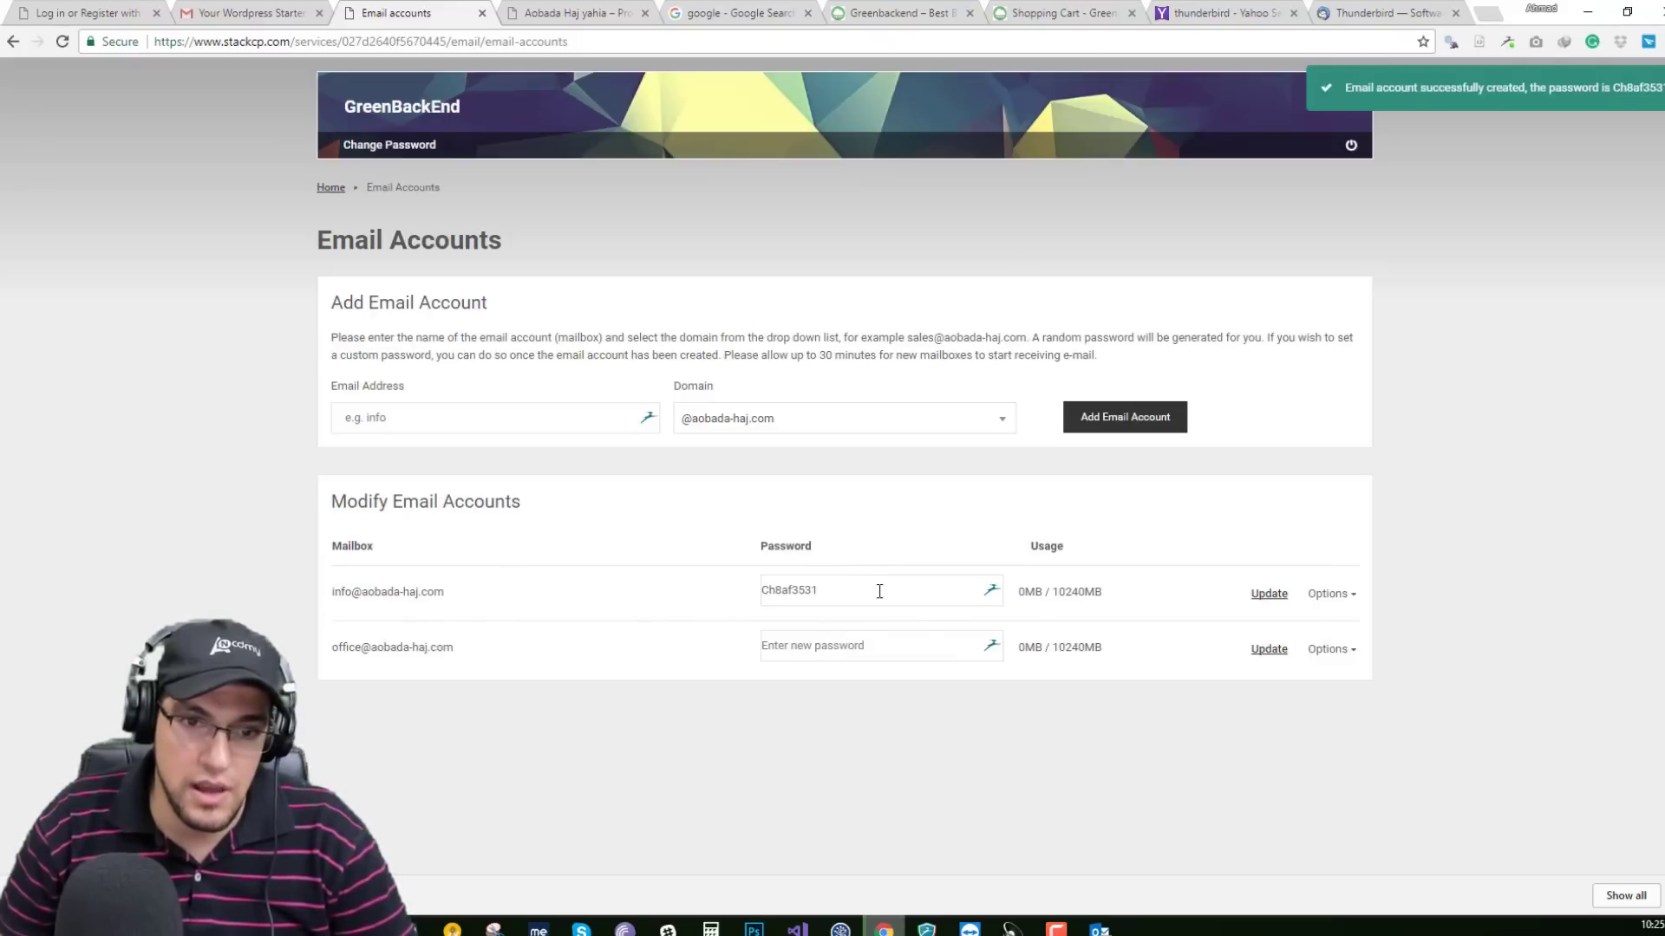
pyautogui.moveTo(881, 592); pyautogui.dragTo(746, 585)
# Bring the Outlook window to the front and move it higher on screen.
pyautogui.click(1099, 930)
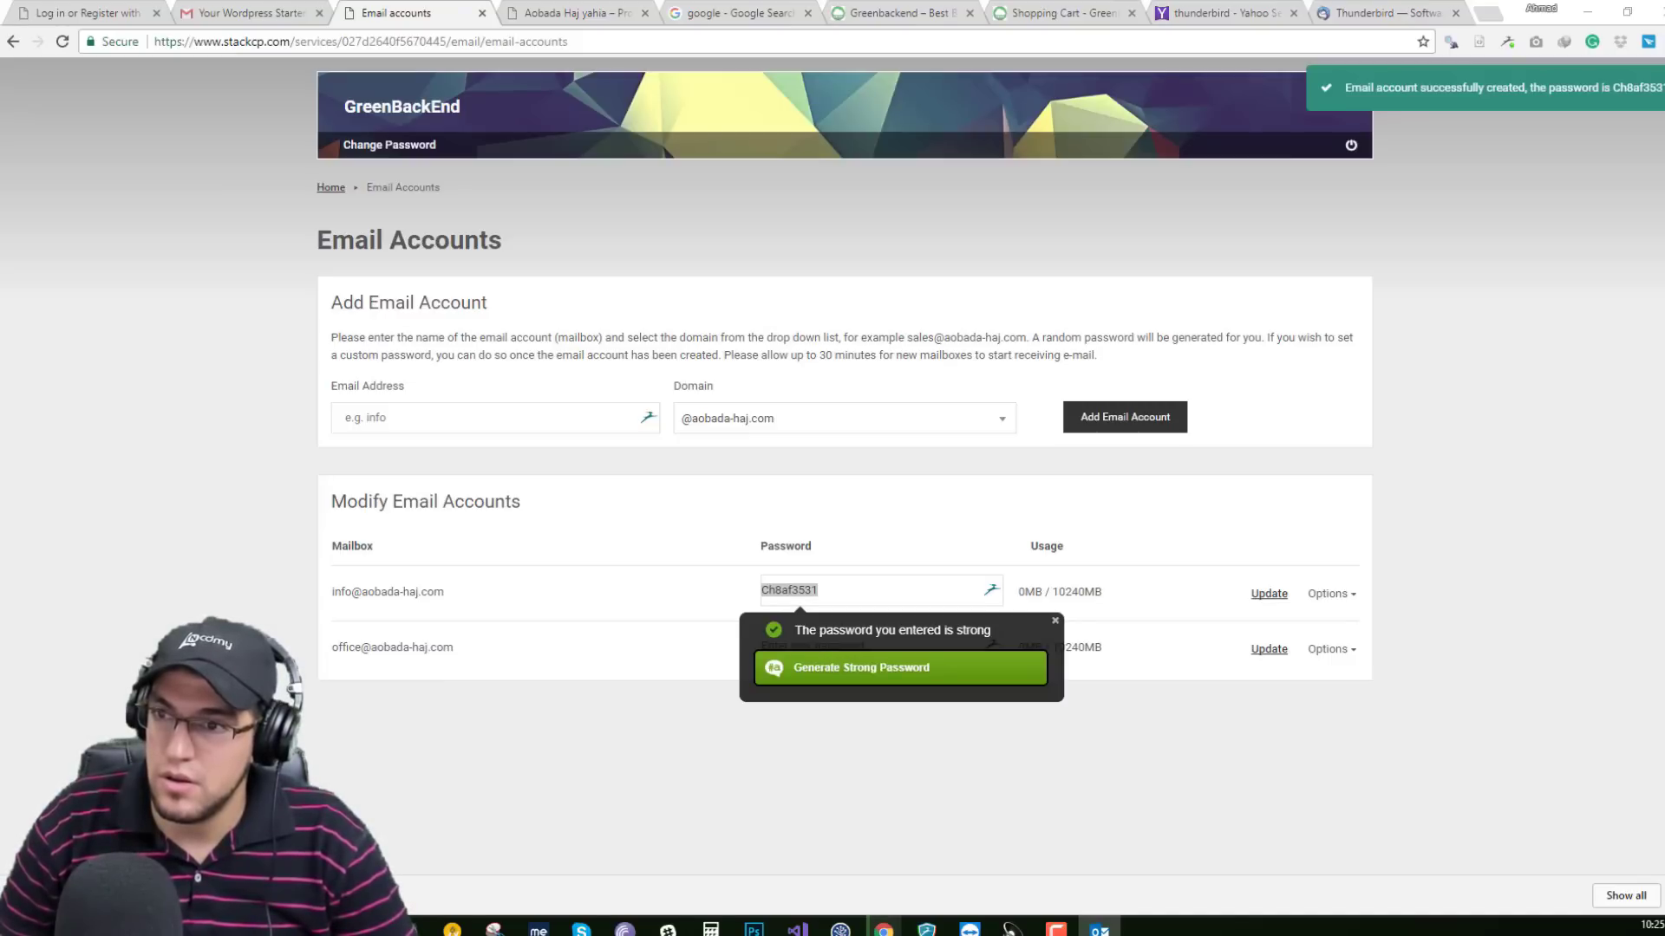
pyautogui.hotkey('alt', 'Tab')
pyautogui.moveTo(949, 274); pyautogui.dragTo(1136, 149)
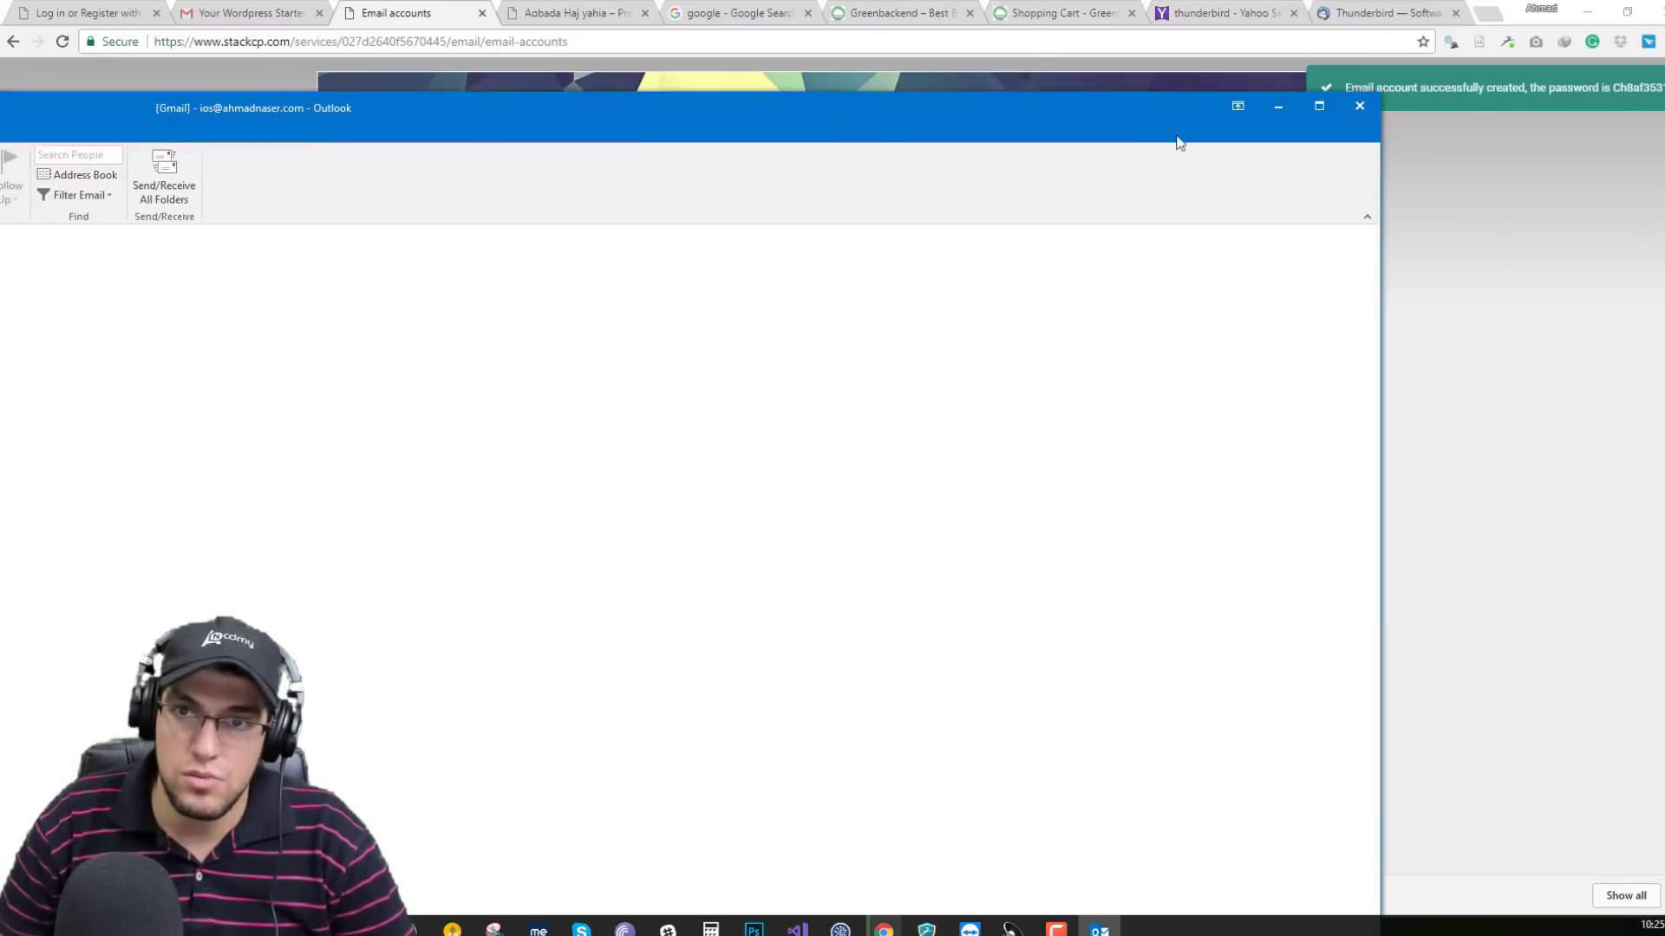
# Maximize Outlook and begin a New account from File > Account Settings using Manual setup.
pyautogui.click(1300, 105)
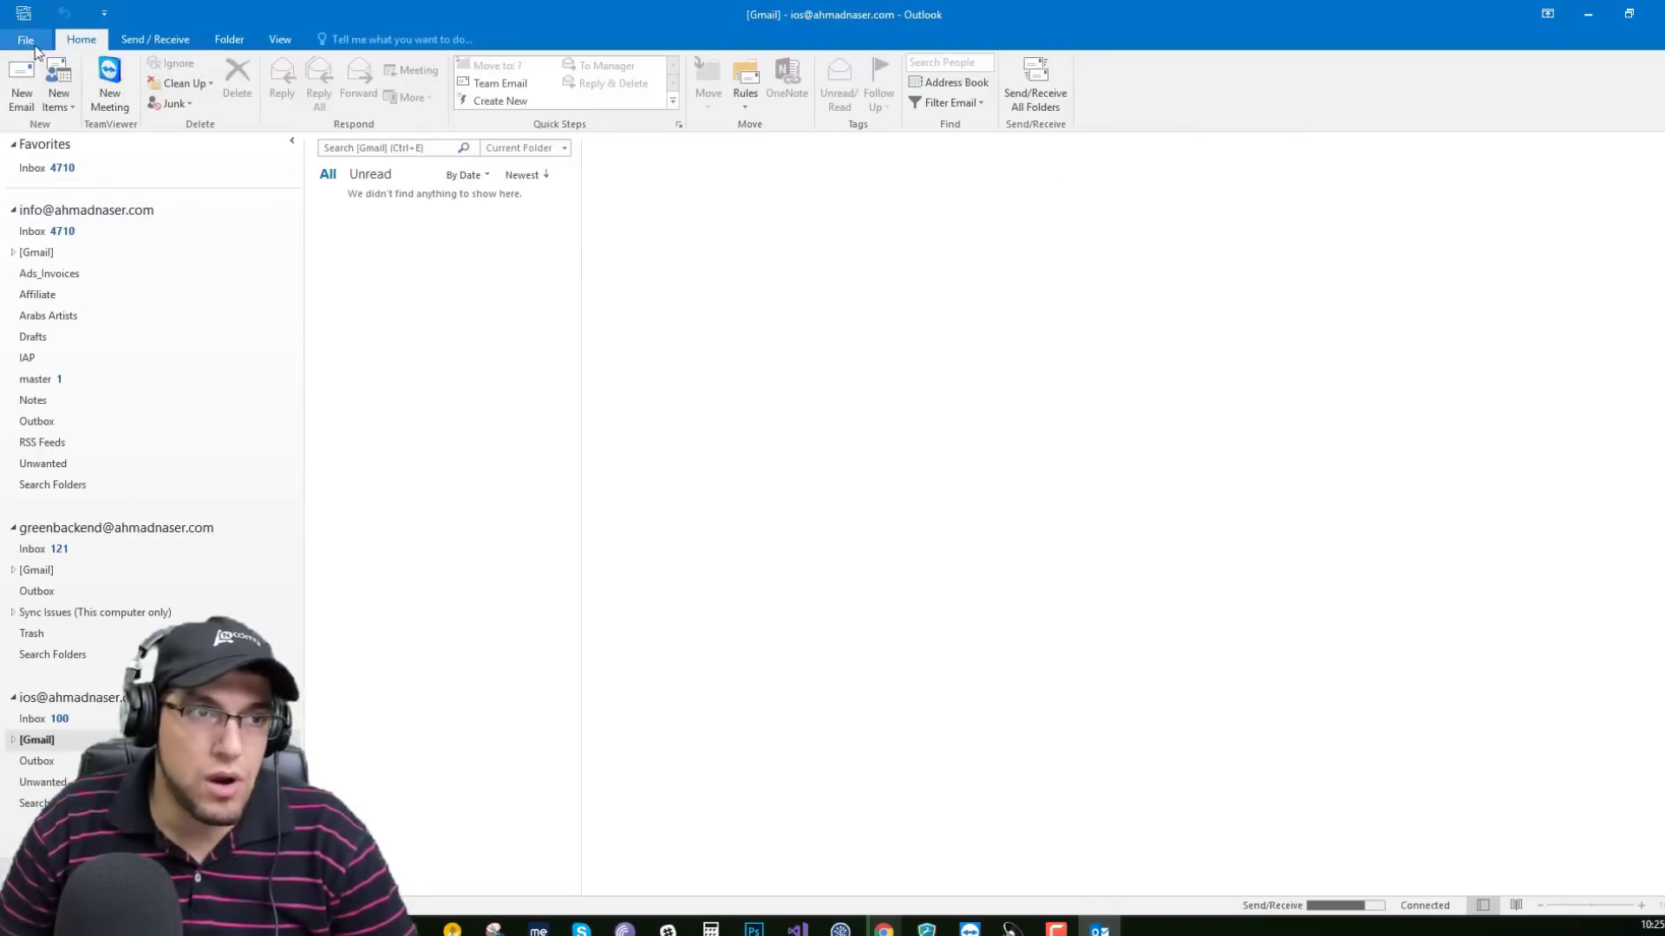
pyautogui.click(26, 39)
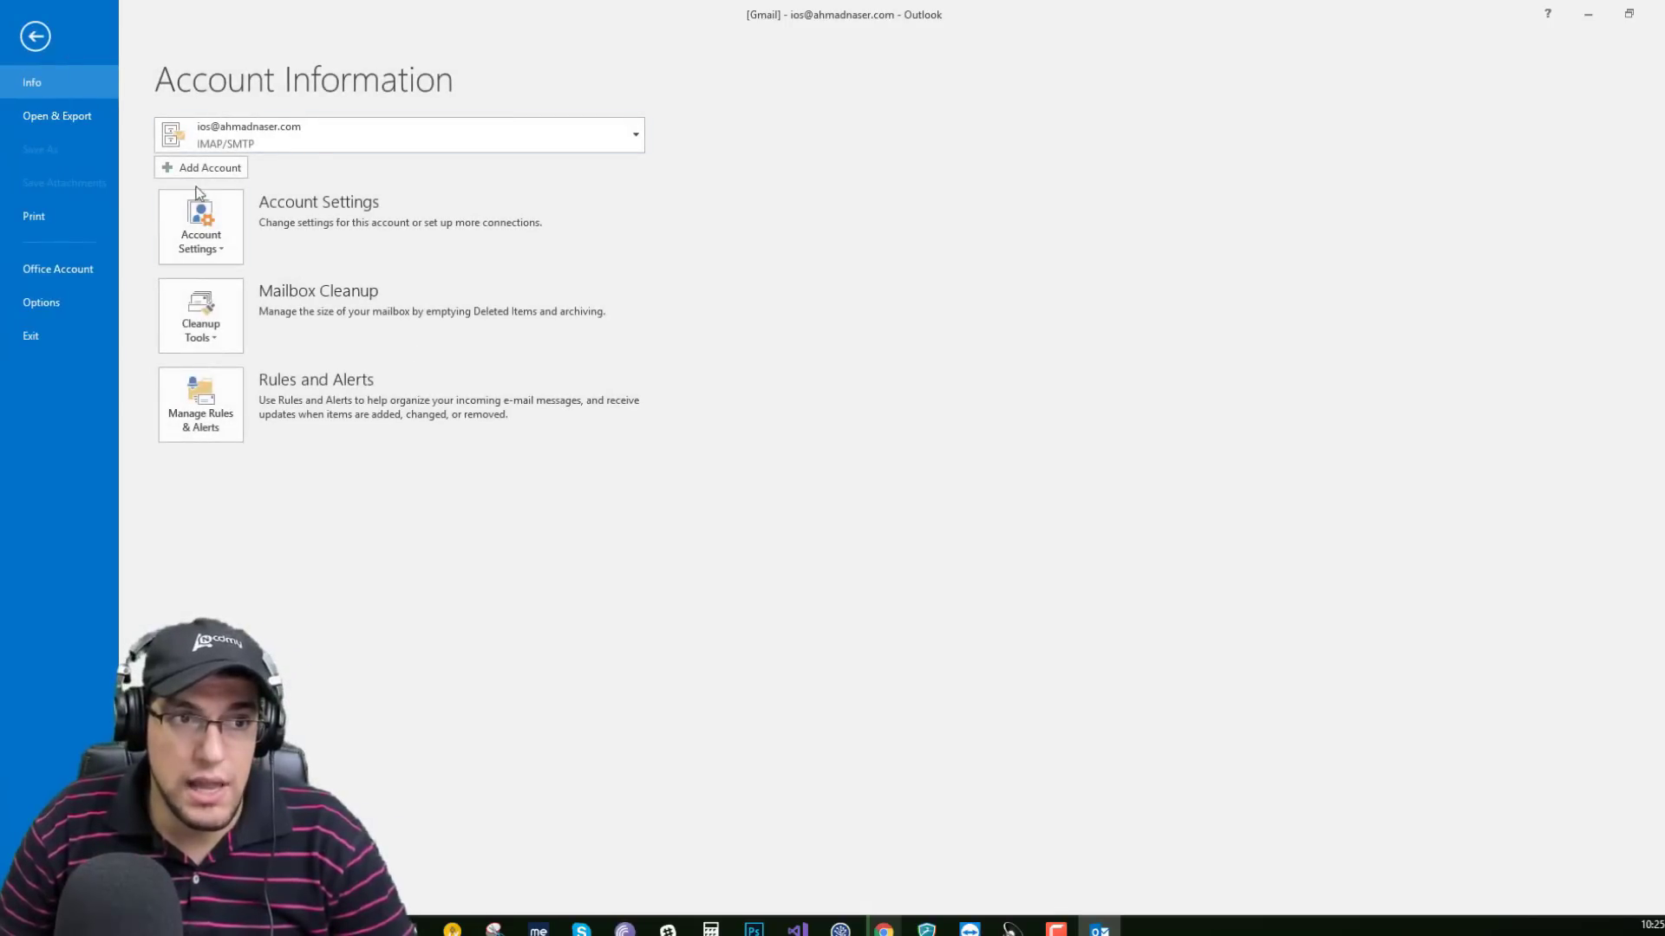
pyautogui.click(219, 250)
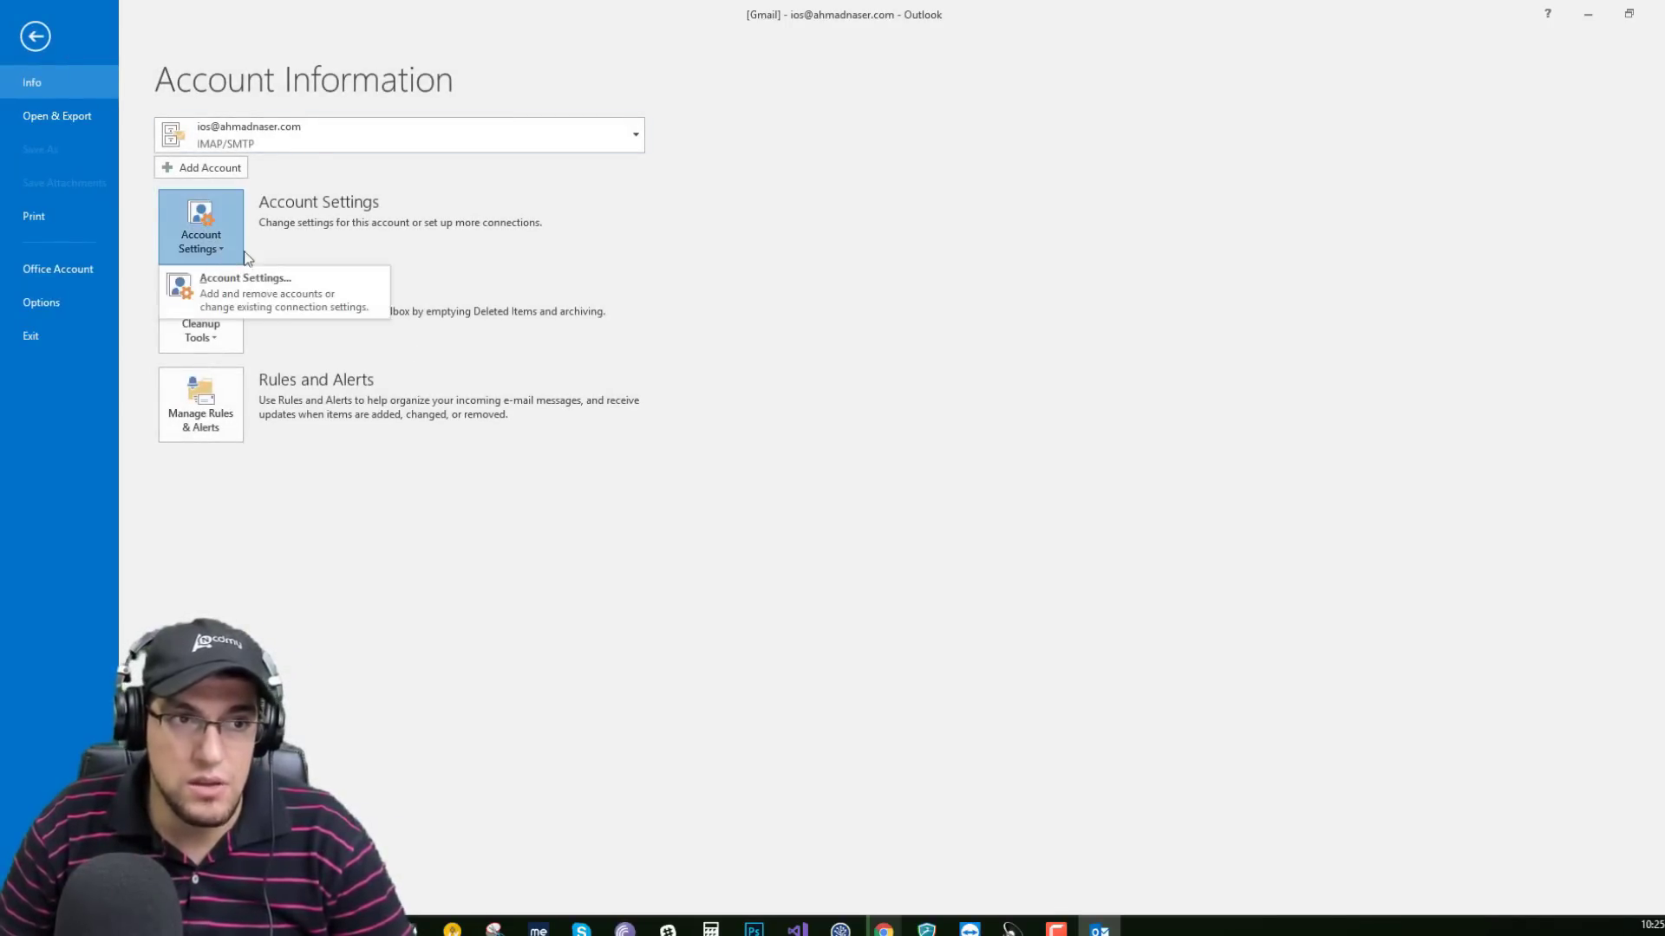
pyautogui.click(283, 299)
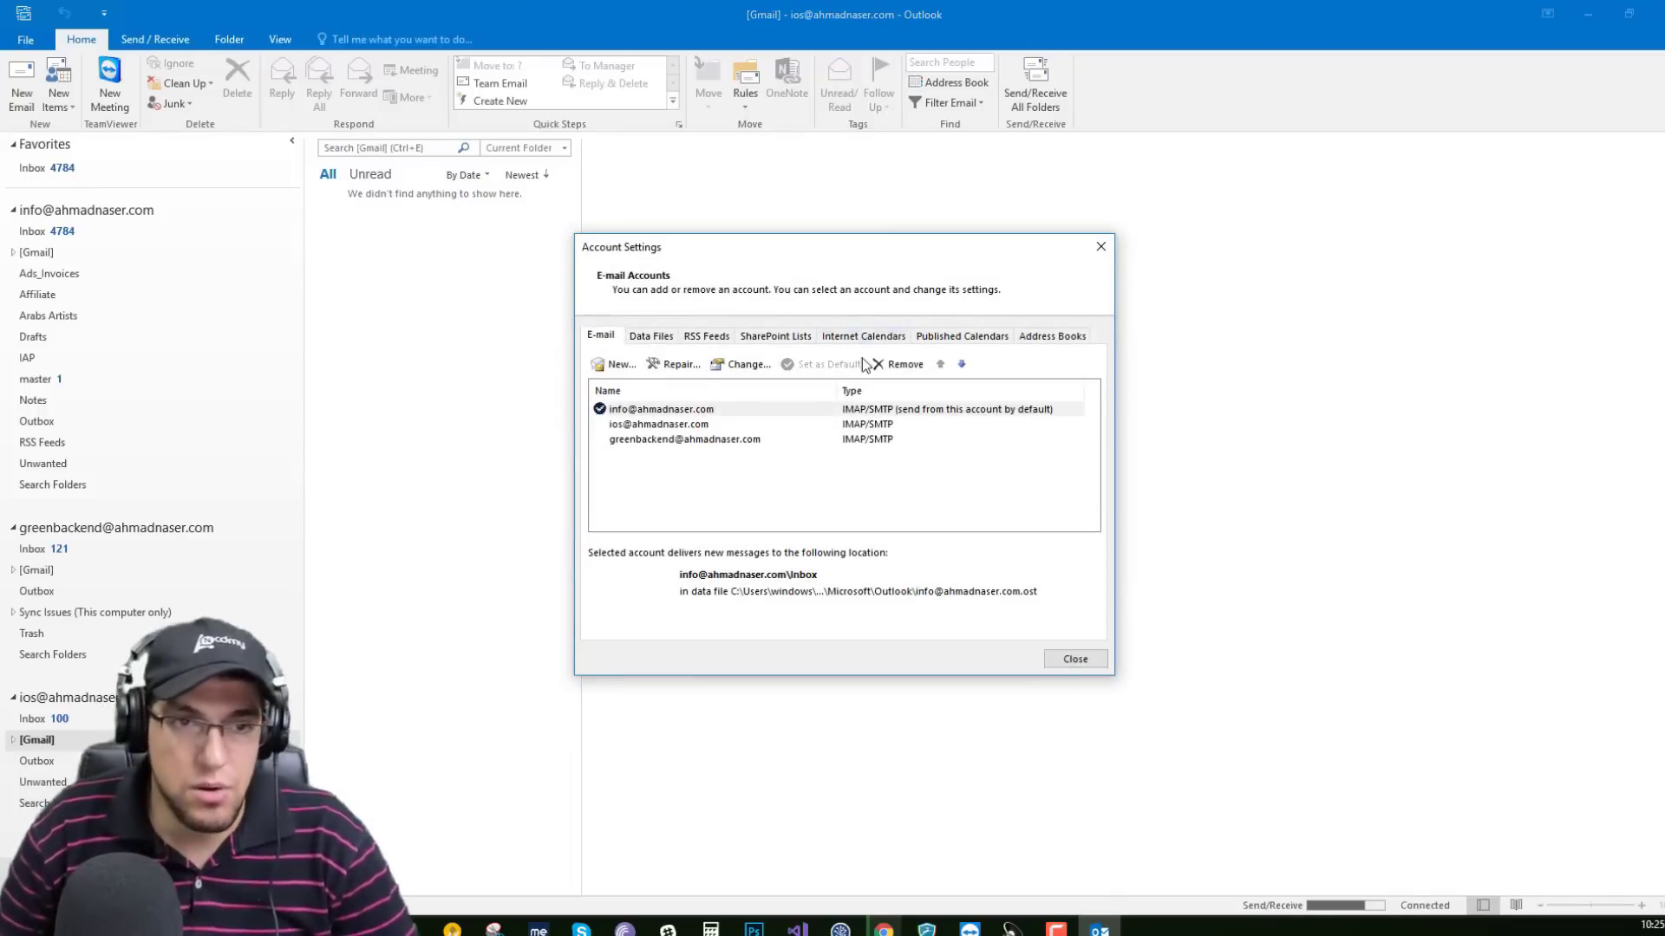
pyautogui.click(620, 365)
pyautogui.click(669, 723)
pyautogui.click(1083, 769)
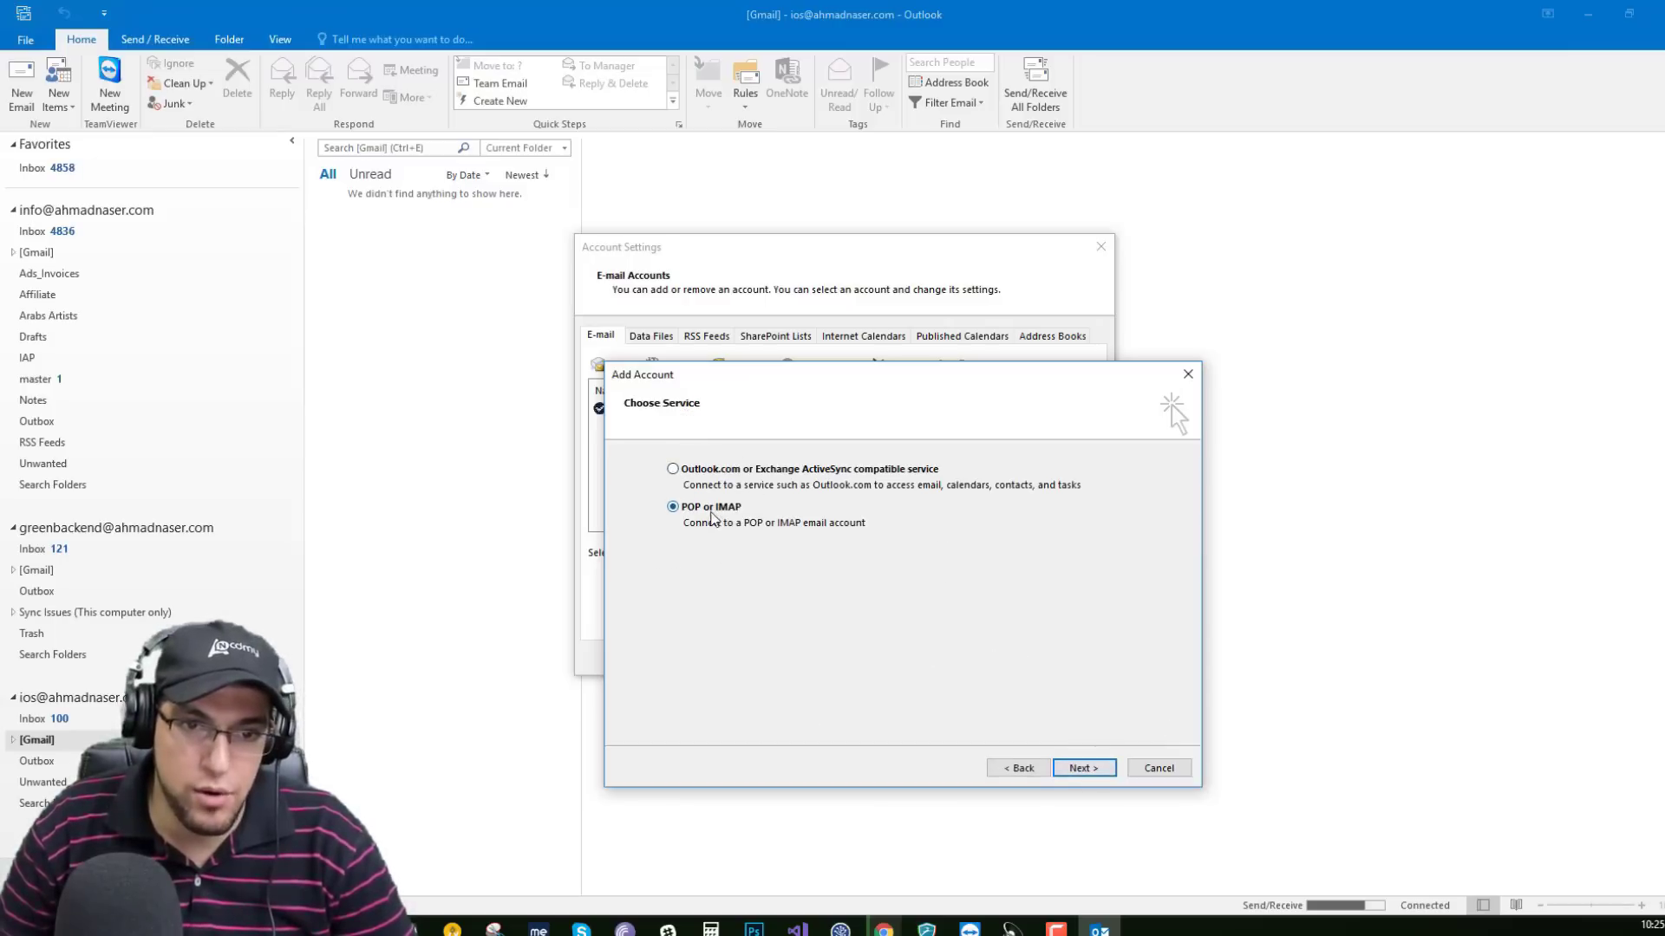
# On the POP and IMAP form, enter display name AOBADA, a partial info@ address, and paste the password.
pyautogui.click(1083, 768)
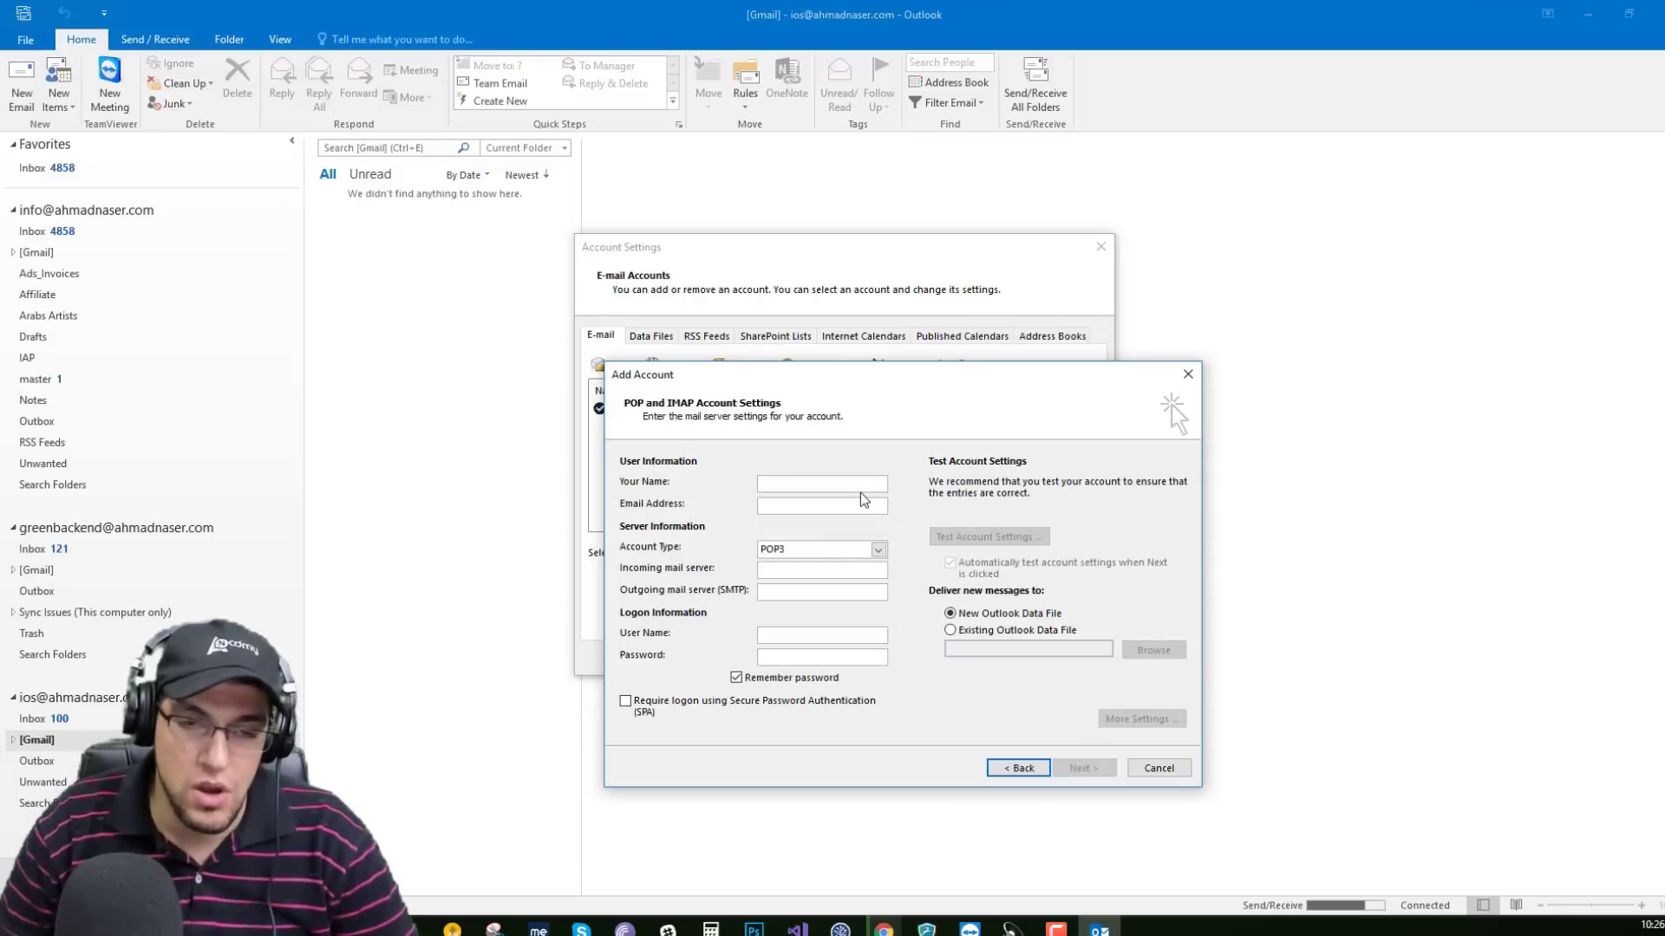
pyautogui.click(860, 491)
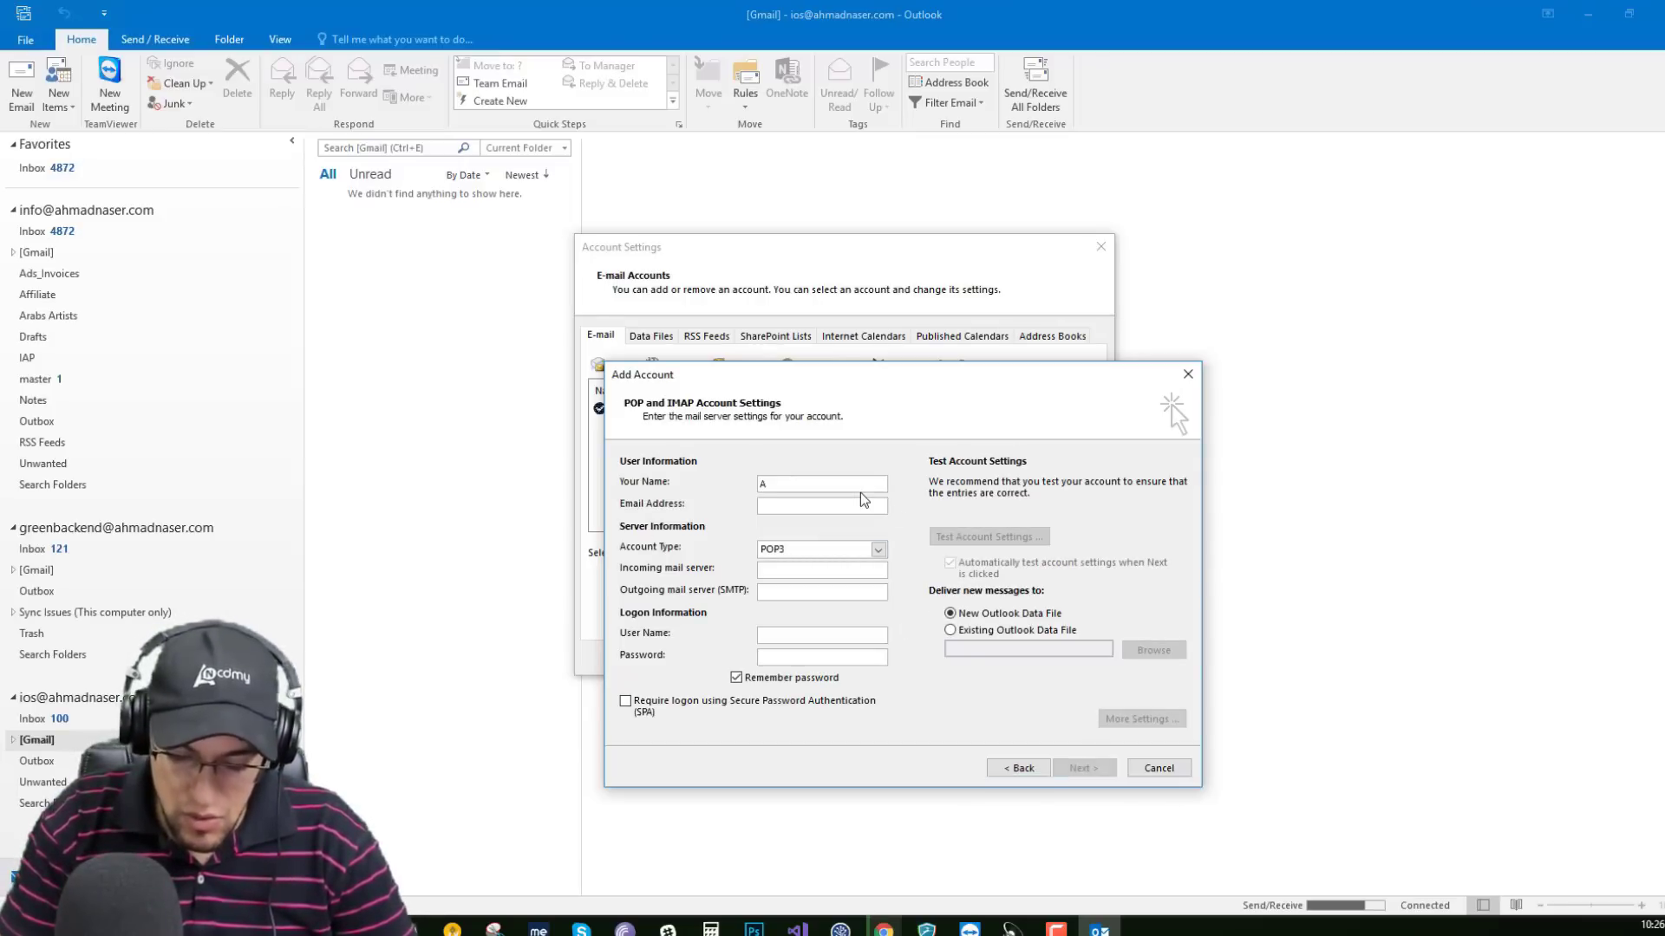
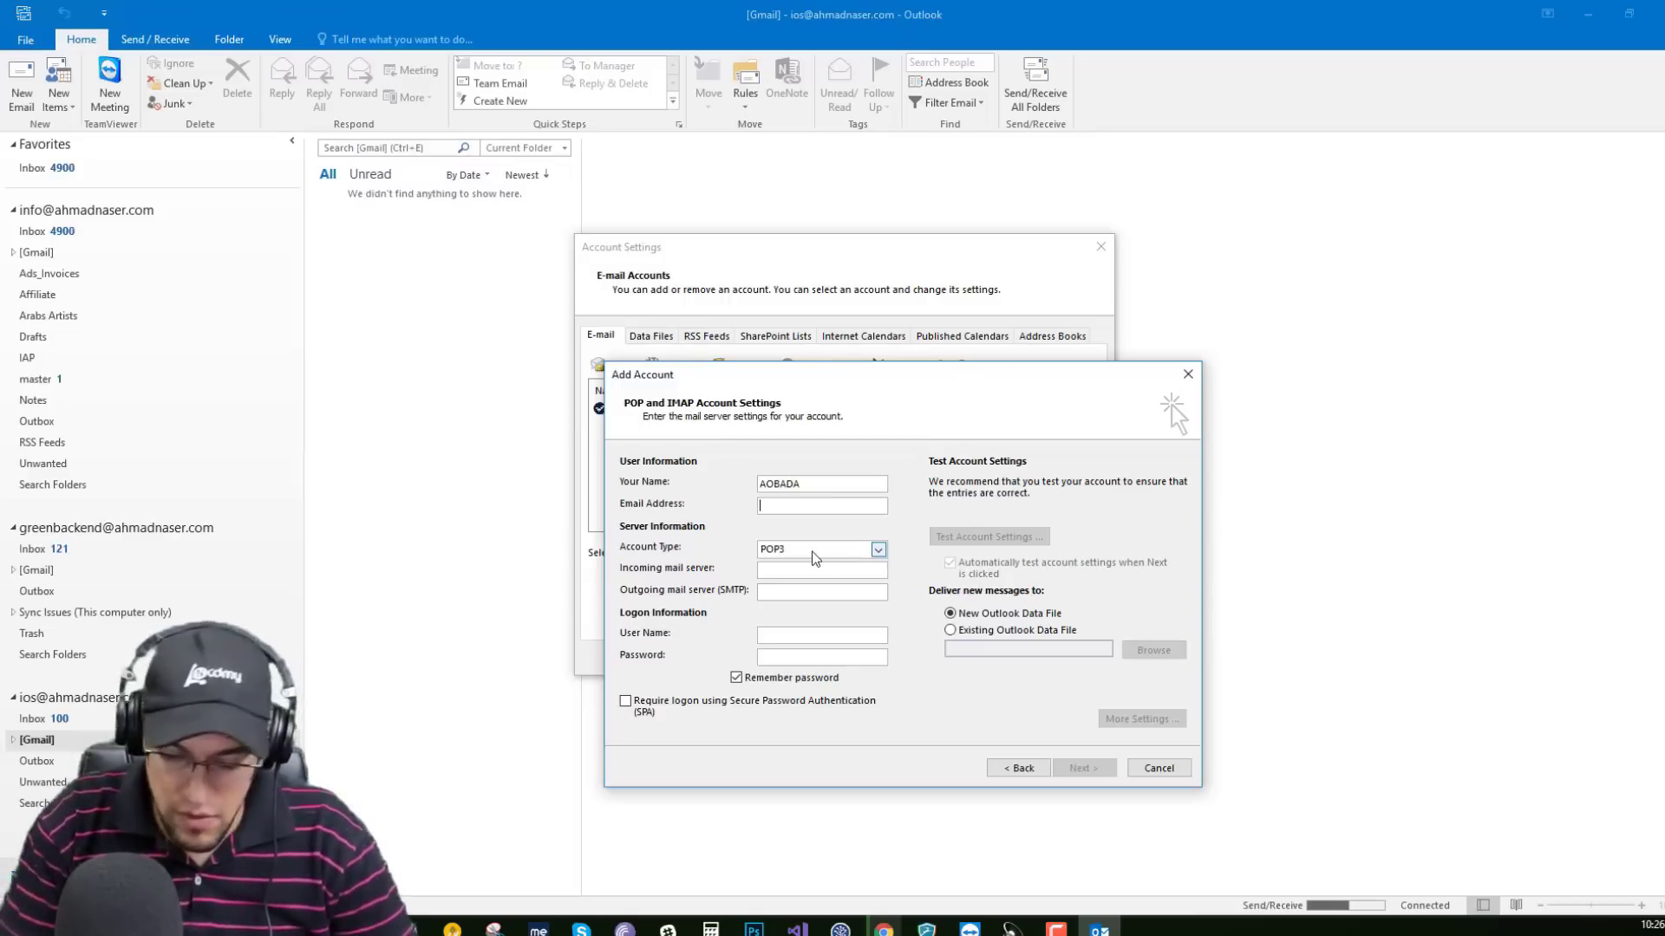
pyautogui.click(800, 657)
pyautogui.hotkey('ctrl', 'v')
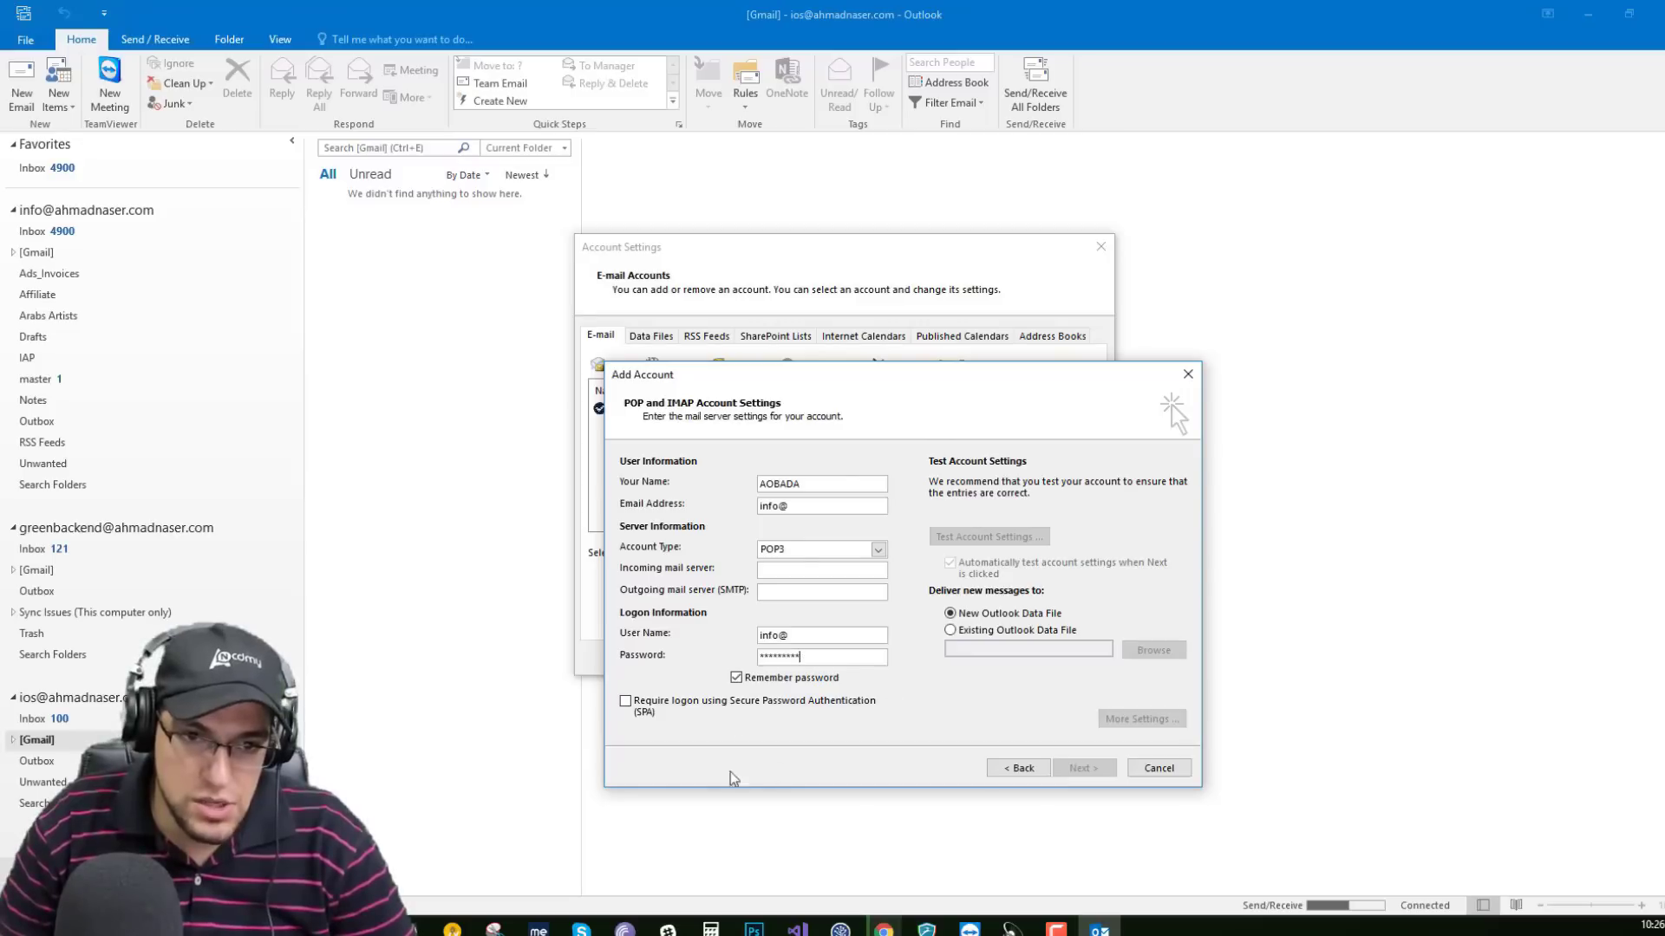
pyautogui.moveTo(883, 928)
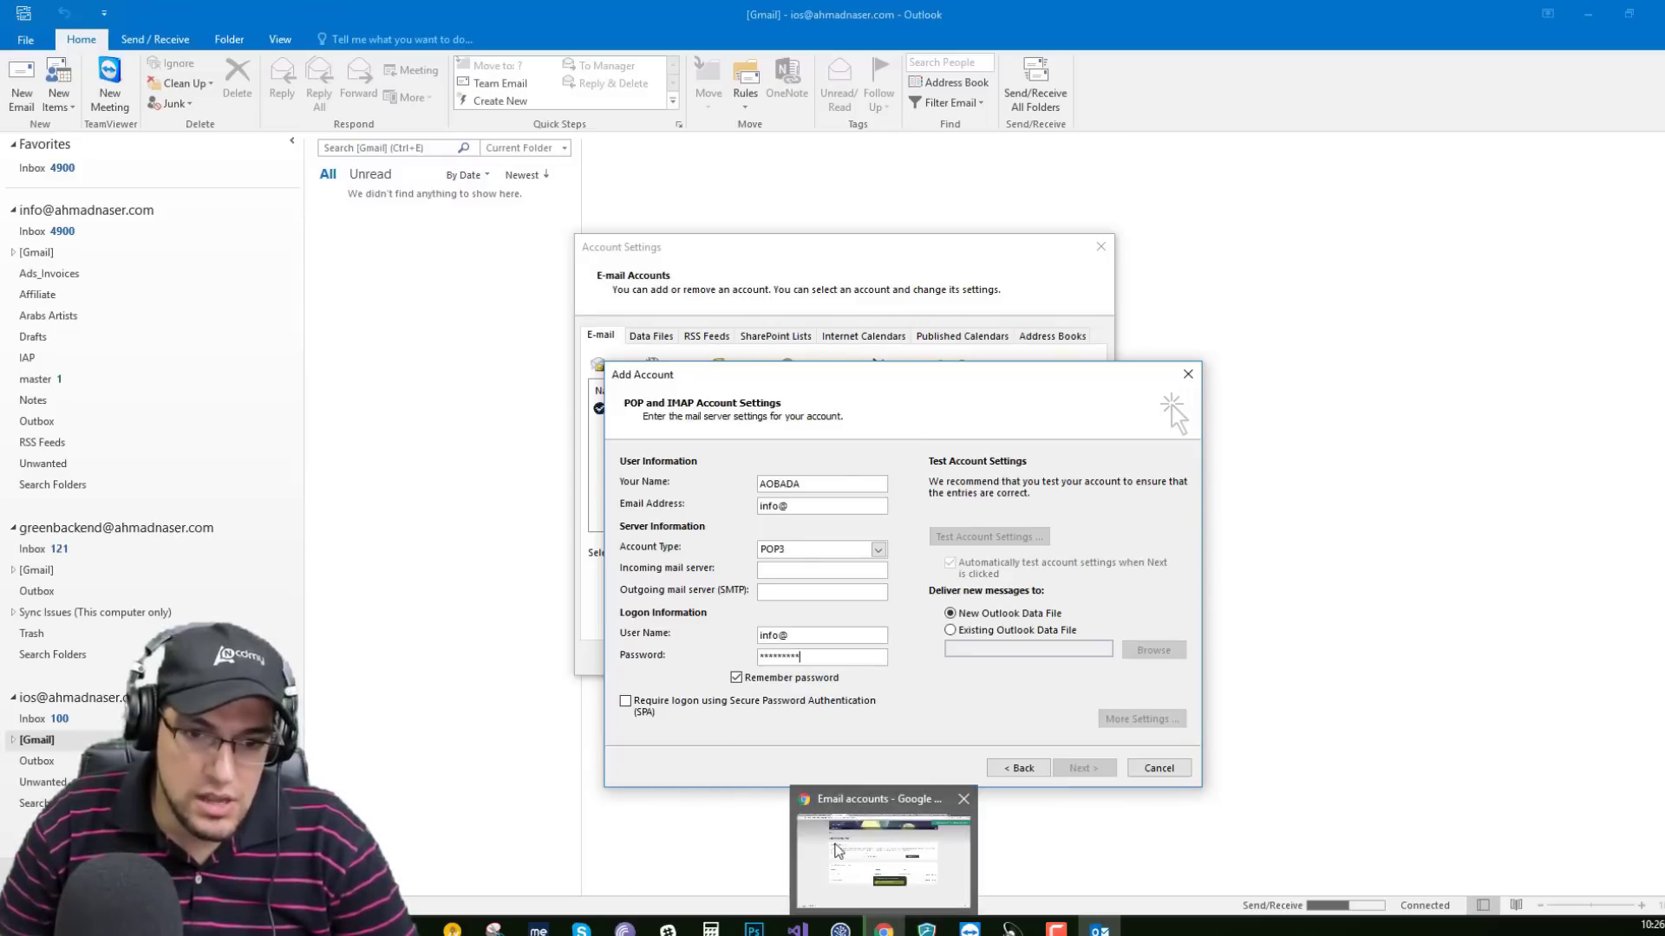
pyautogui.click(837, 848)
# Copy the info mailbox address from StackCP's Email Accounts list, then return to Outlook.
pyautogui.click(706, 521)
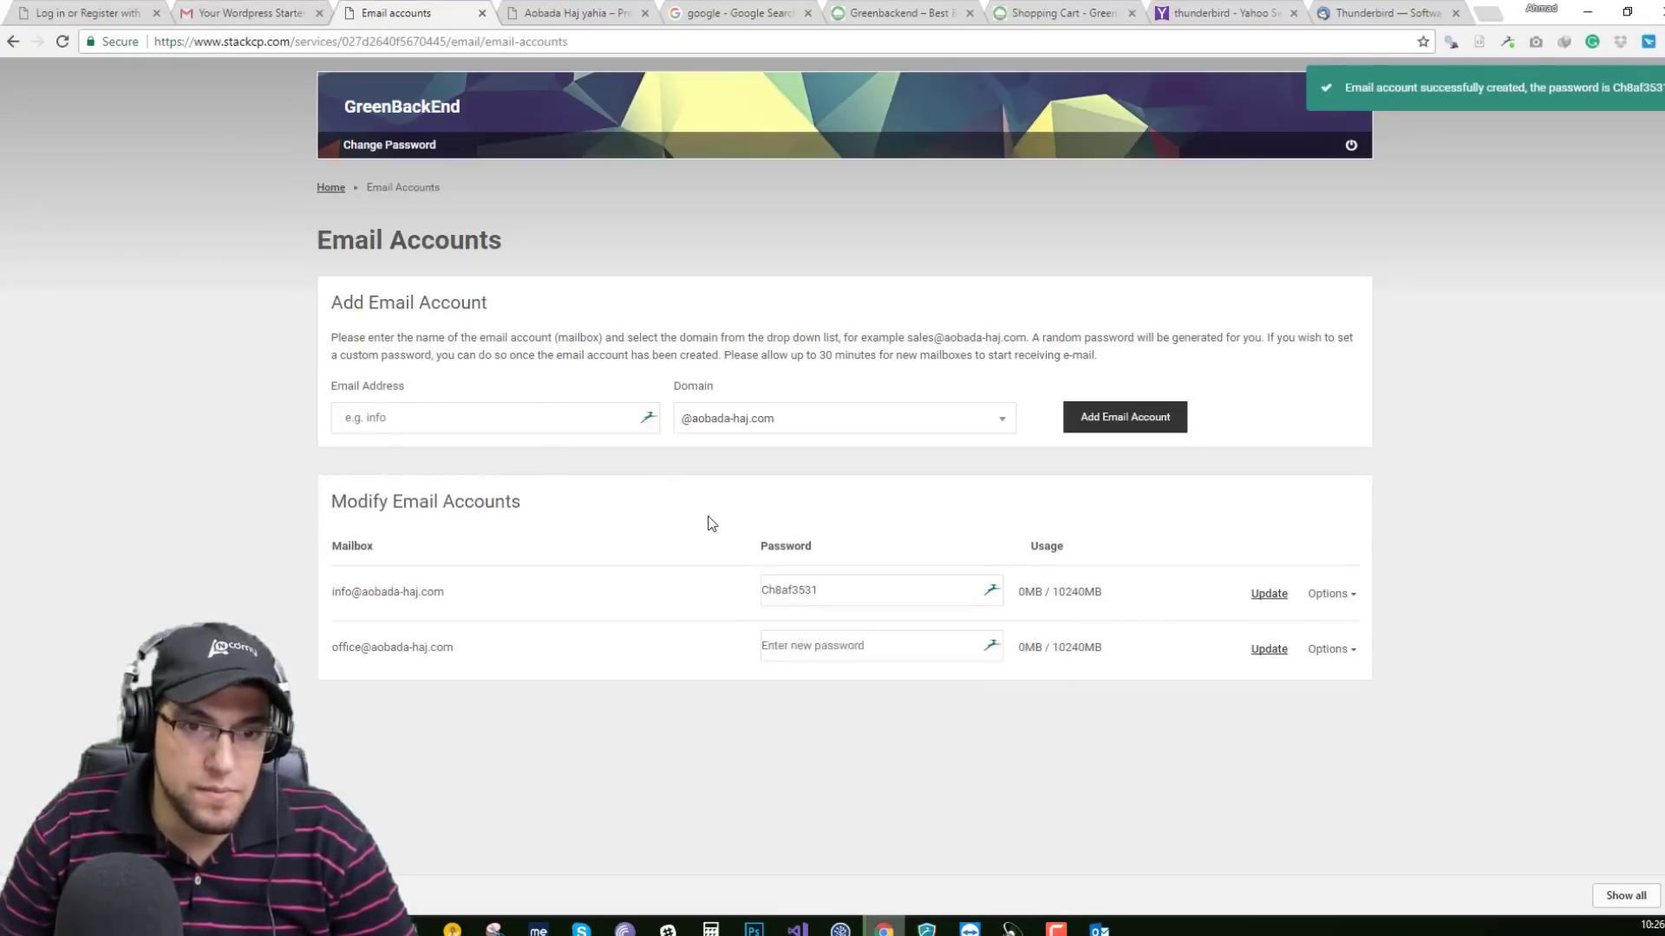
pyautogui.click(1336, 594)
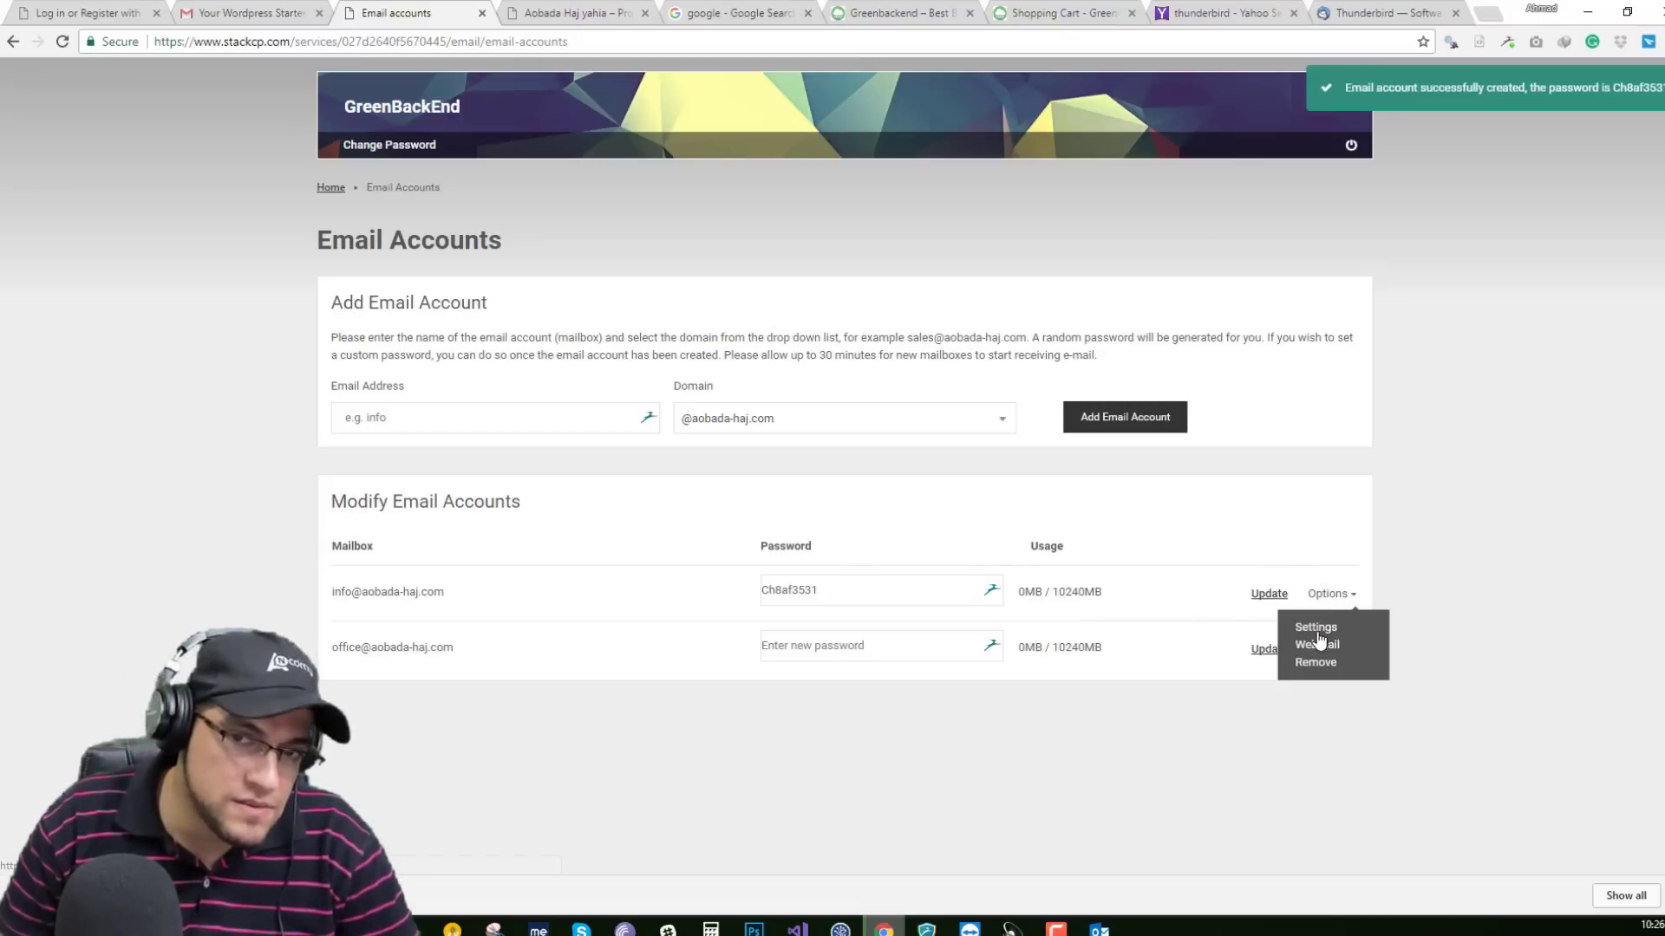
pyautogui.click(628, 595)
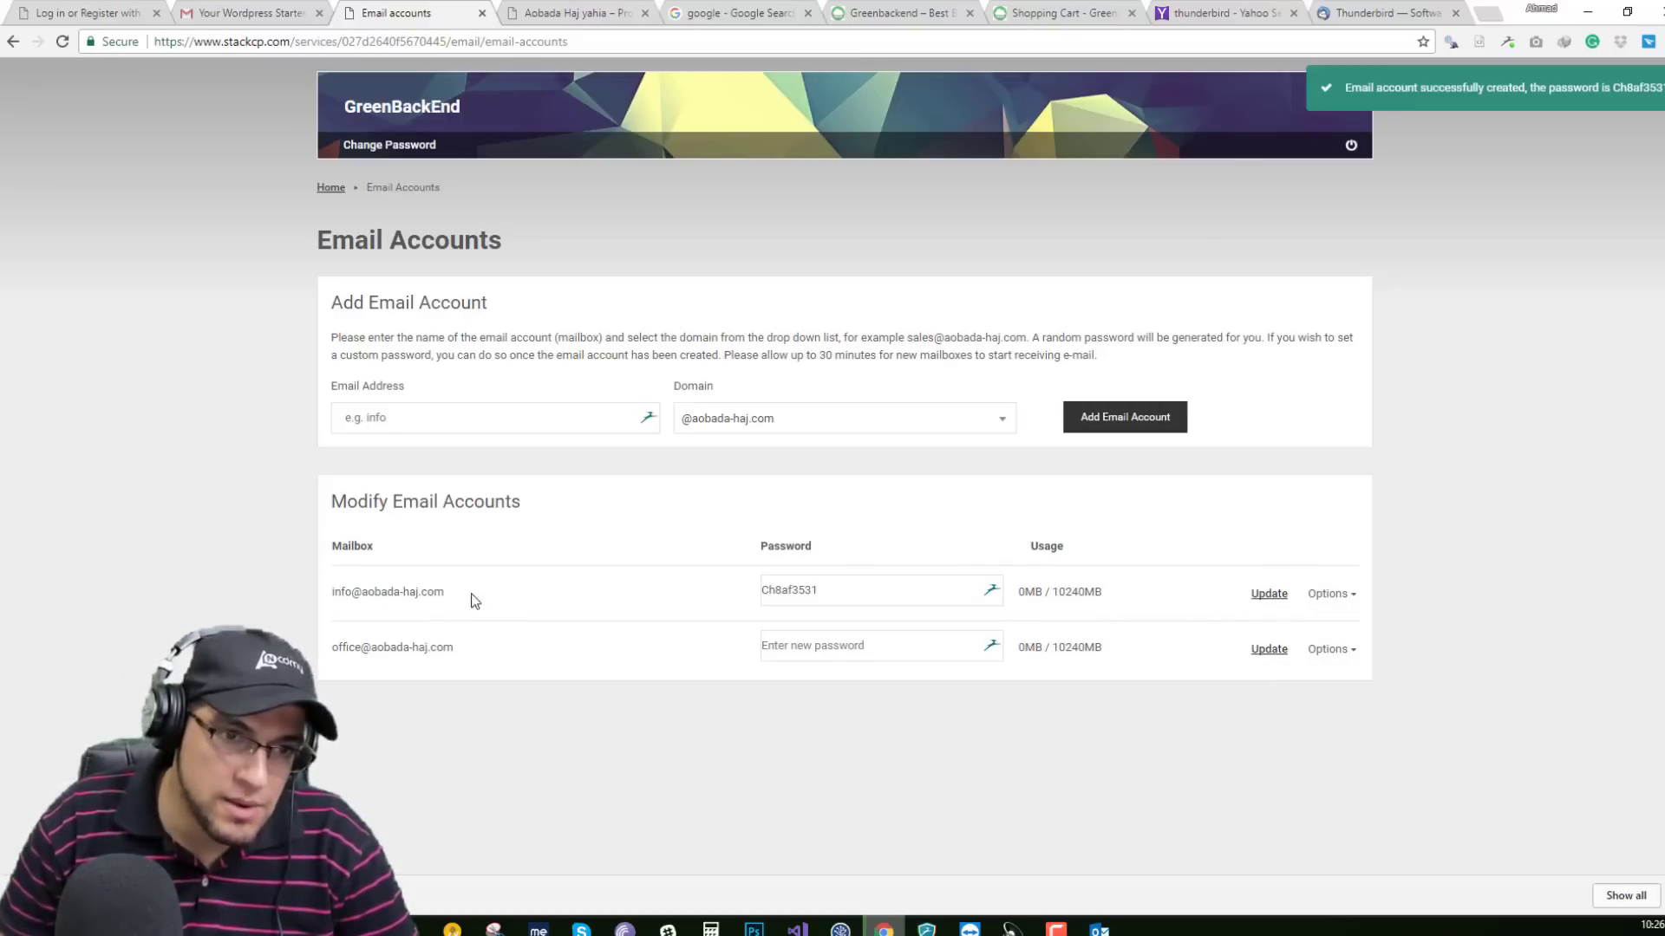
pyautogui.moveTo(475, 601); pyautogui.dragTo(339, 597)
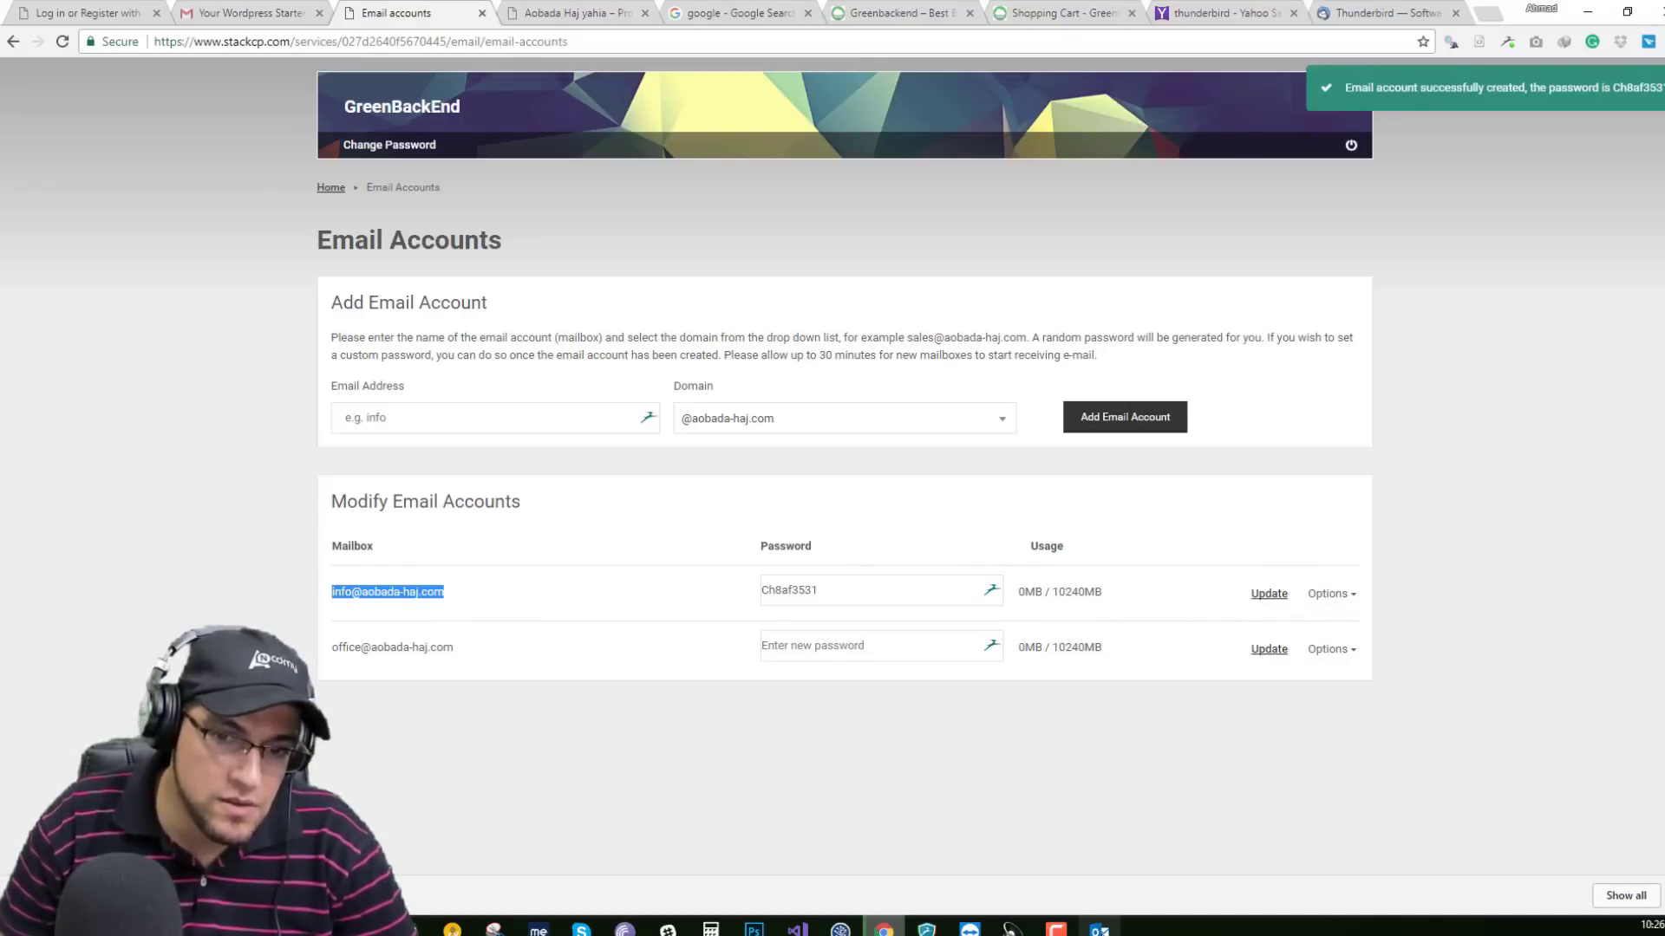
pyautogui.click(1100, 930)
pyautogui.write('aobada-haj.com')
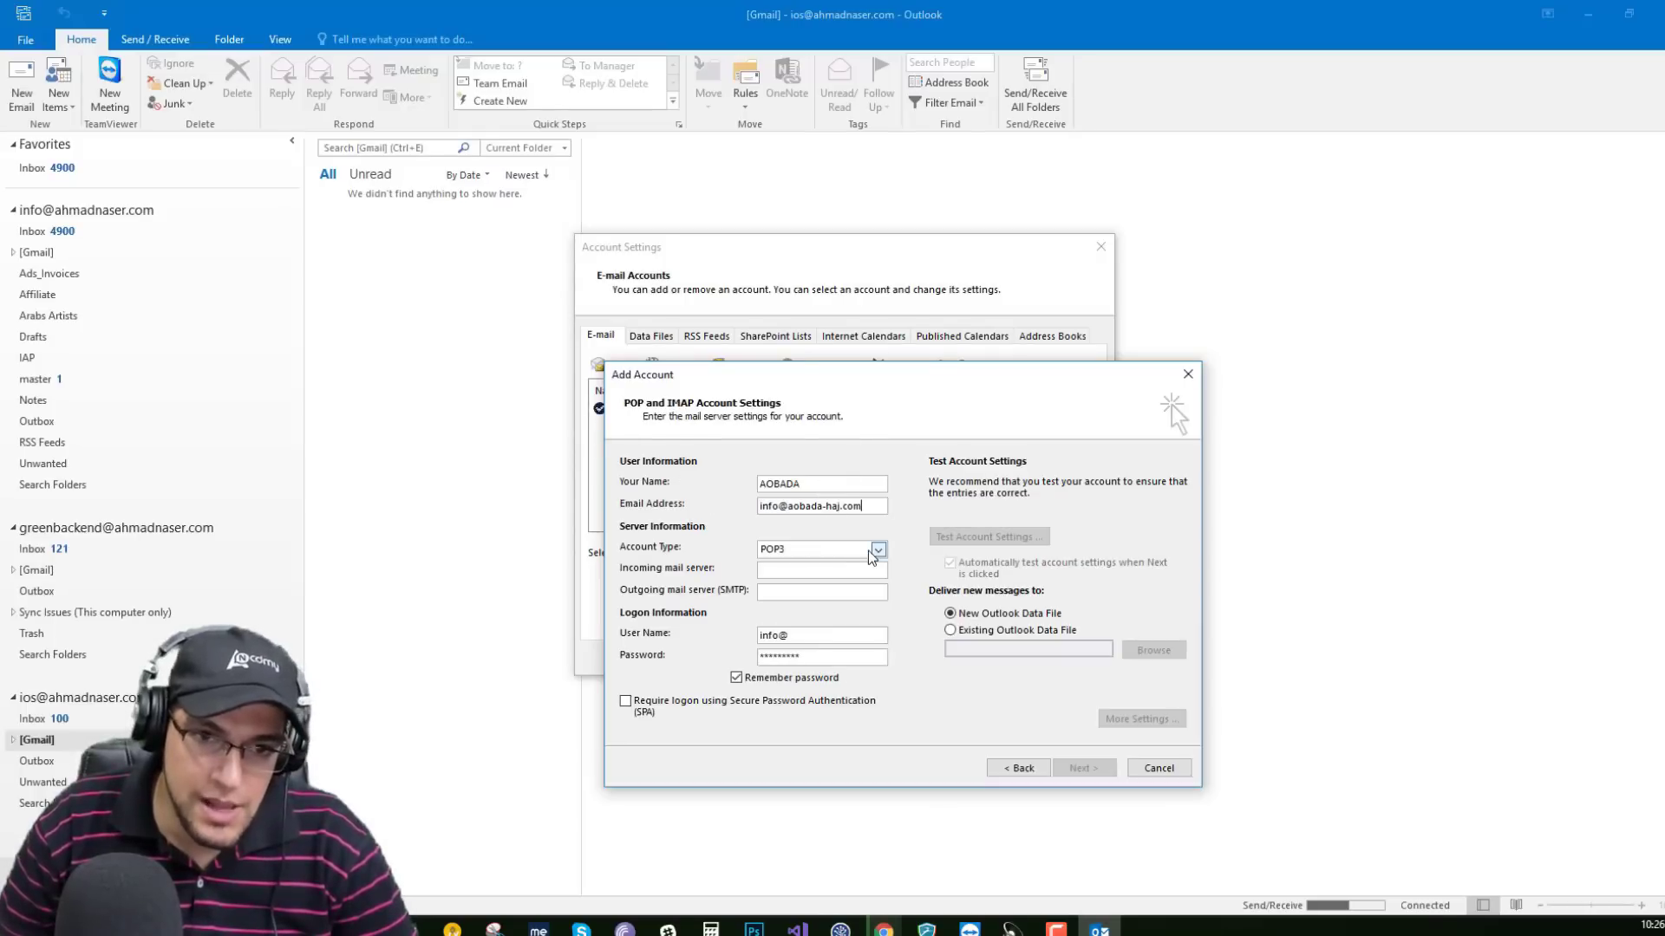
pyautogui.write('aobada-haj.com')
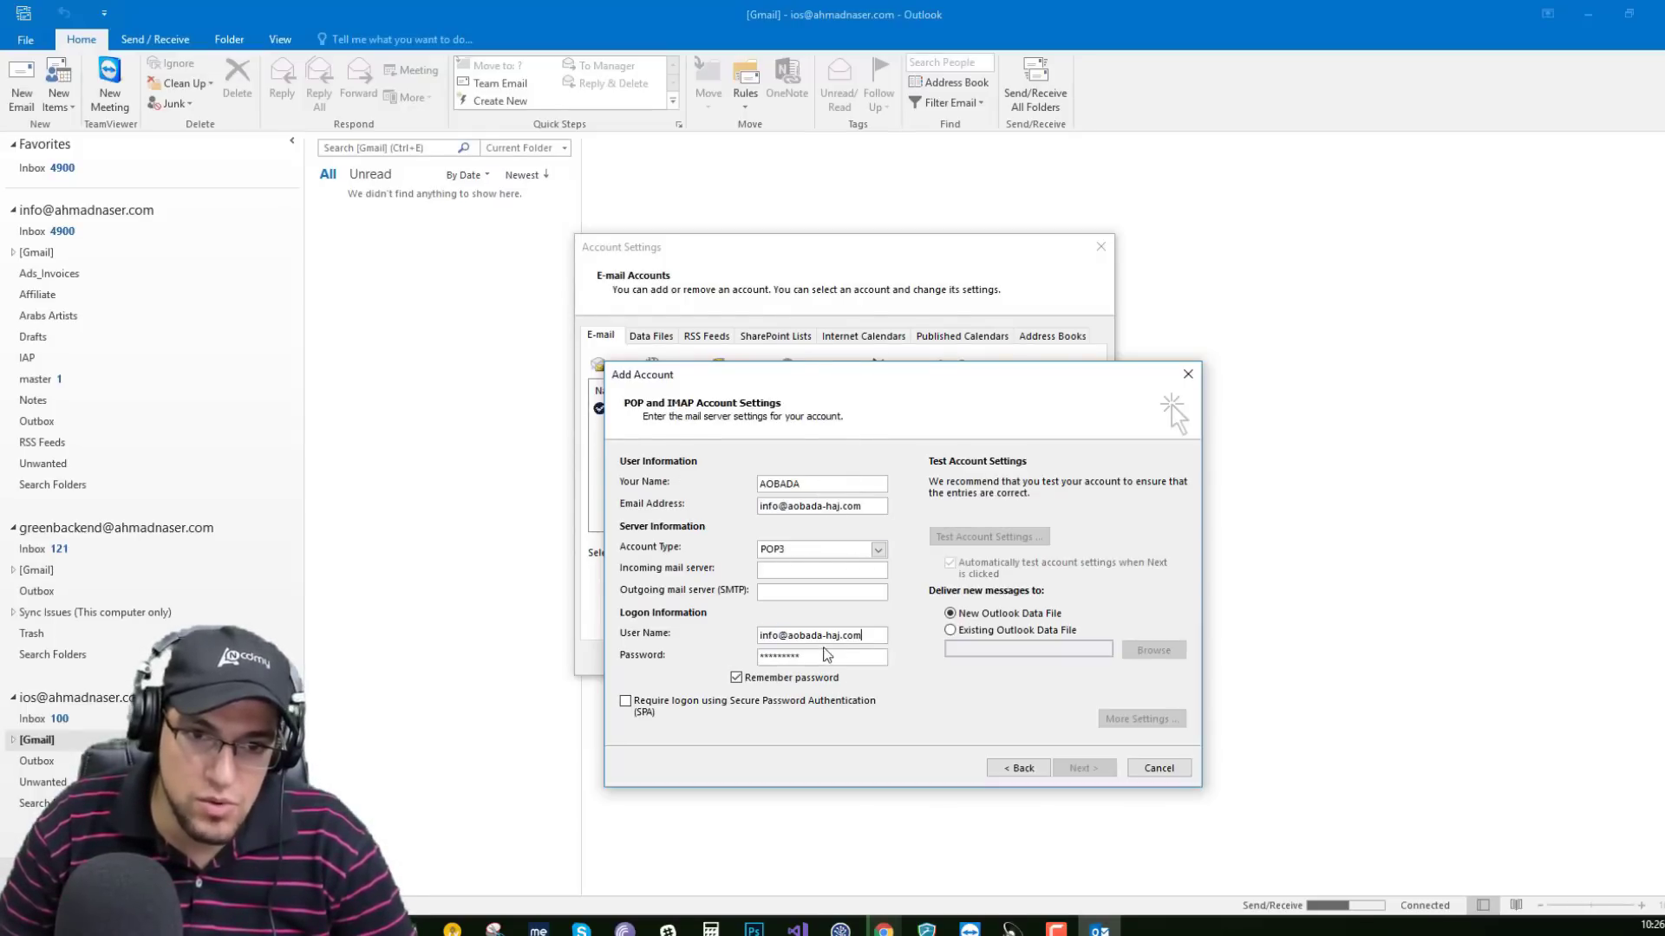
pyautogui.moveTo(874, 636); pyautogui.dragTo(483, 694)
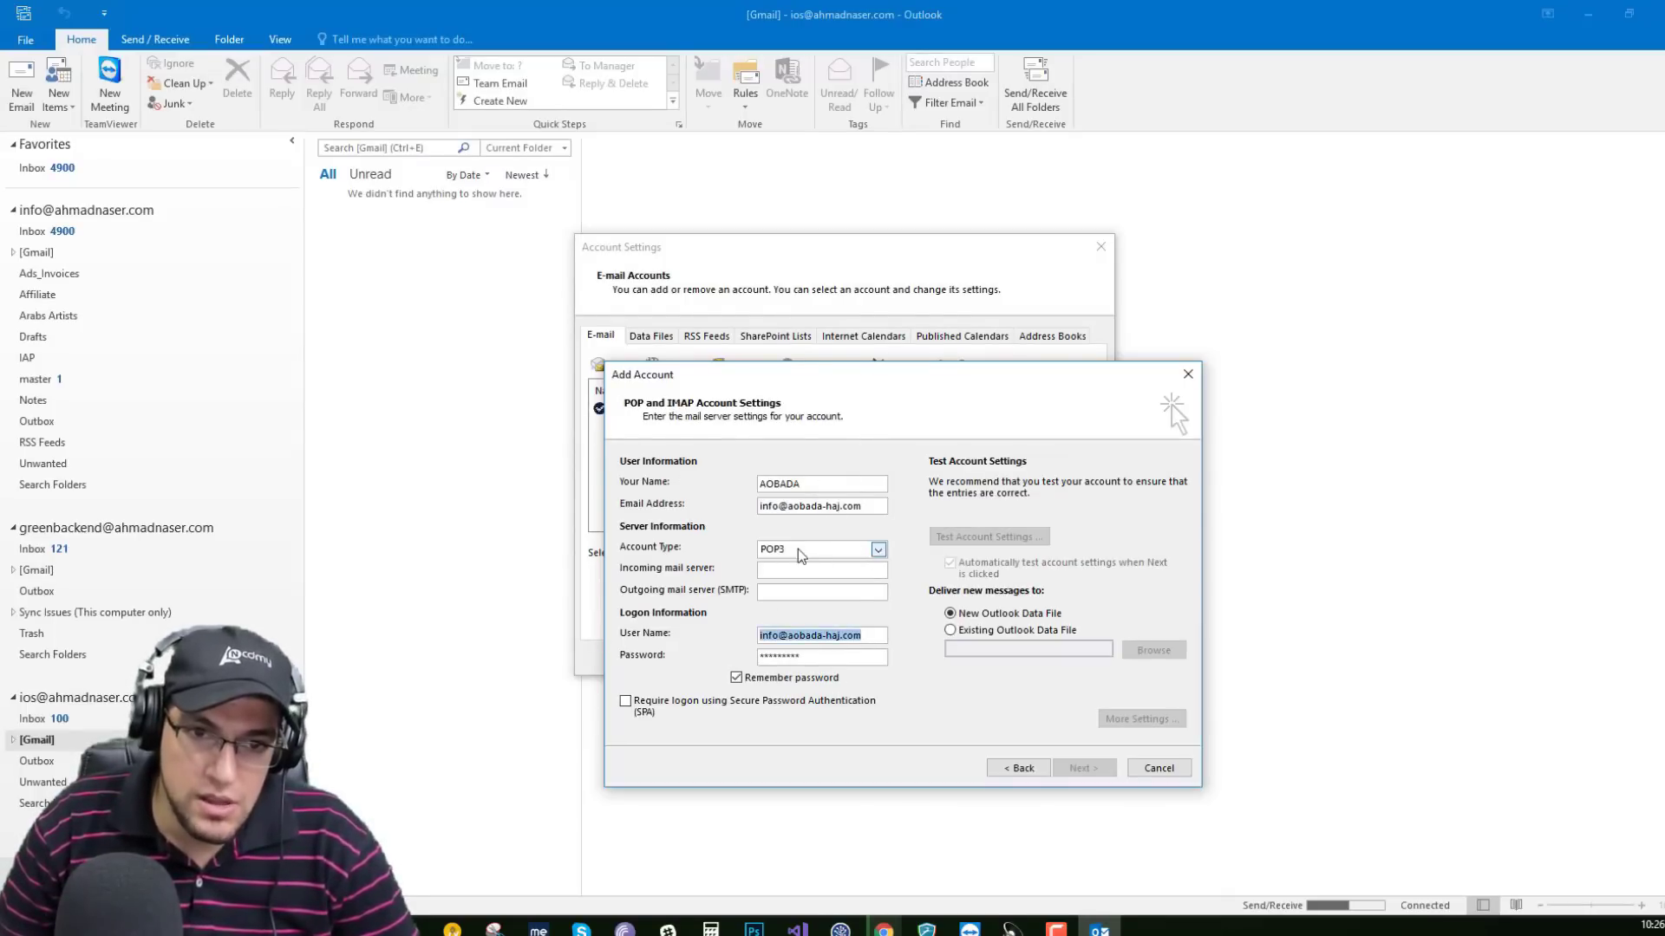
pyautogui.click(876, 550)
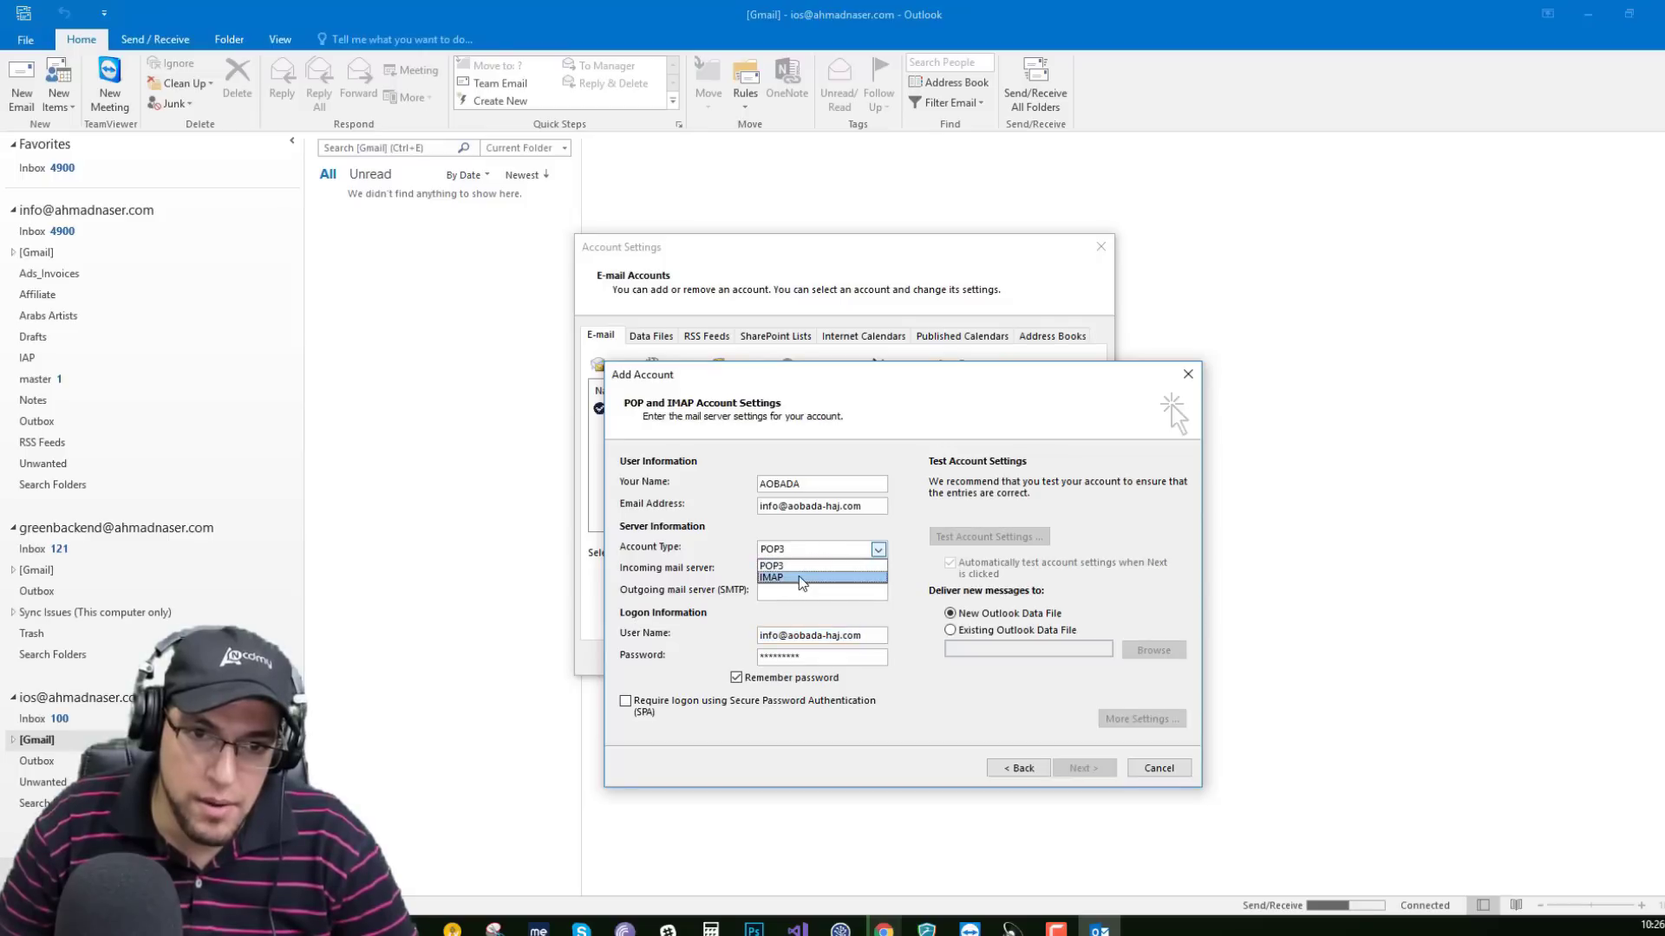
pyautogui.click(796, 562)
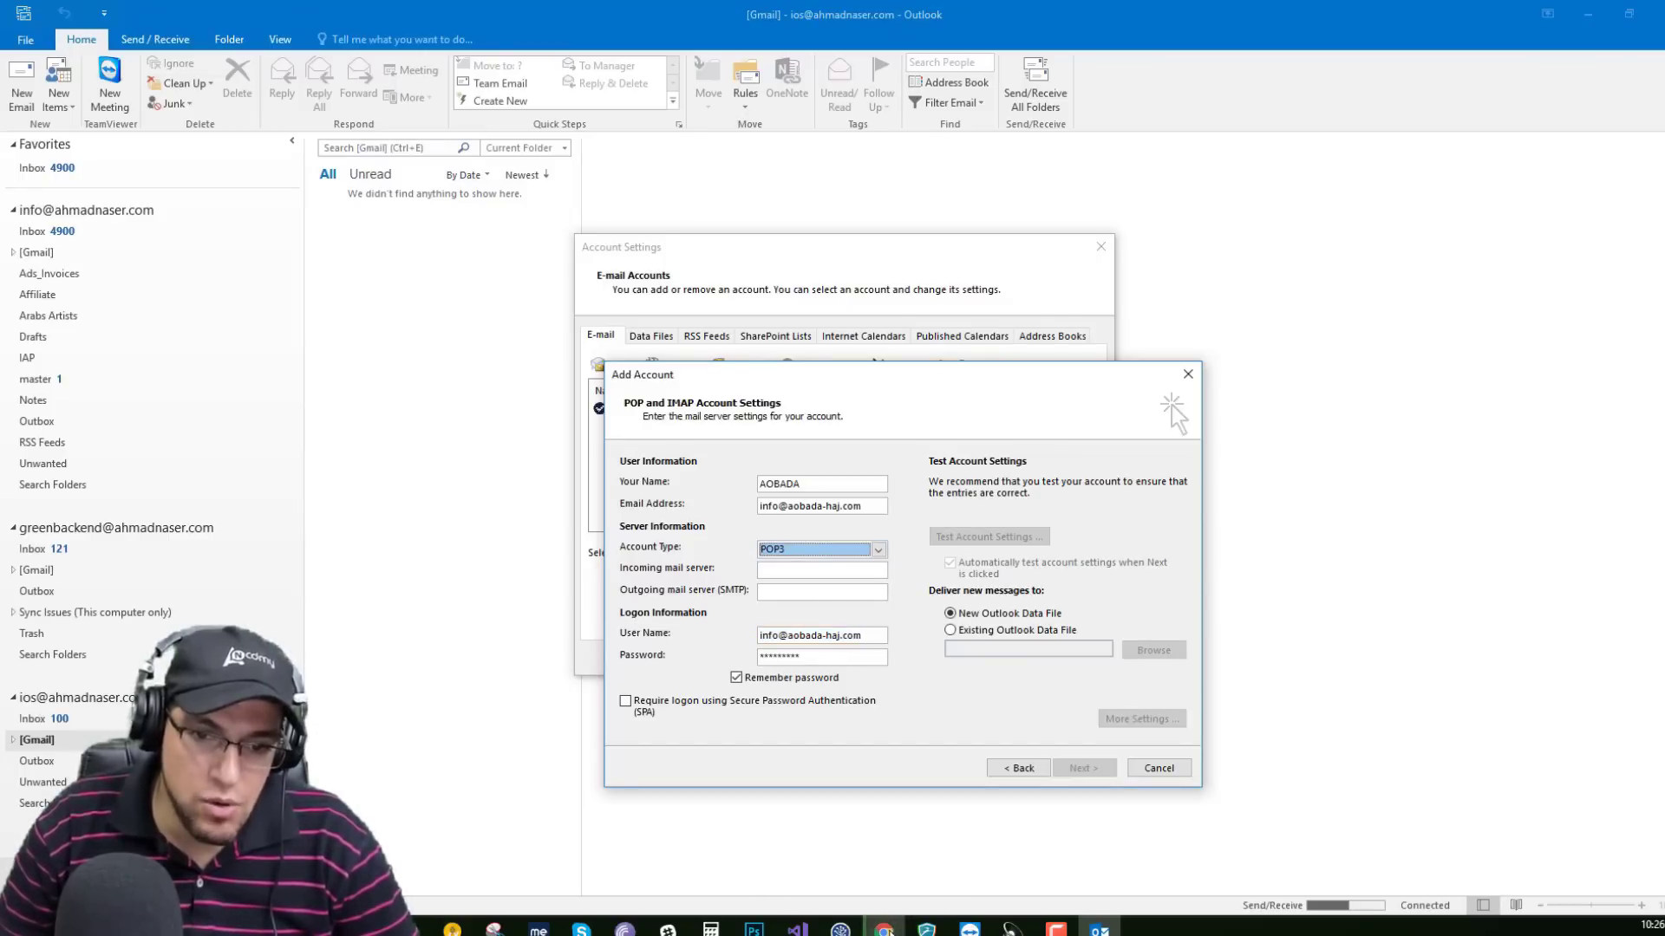
pyautogui.click(885, 926)
pyautogui.click(1331, 594)
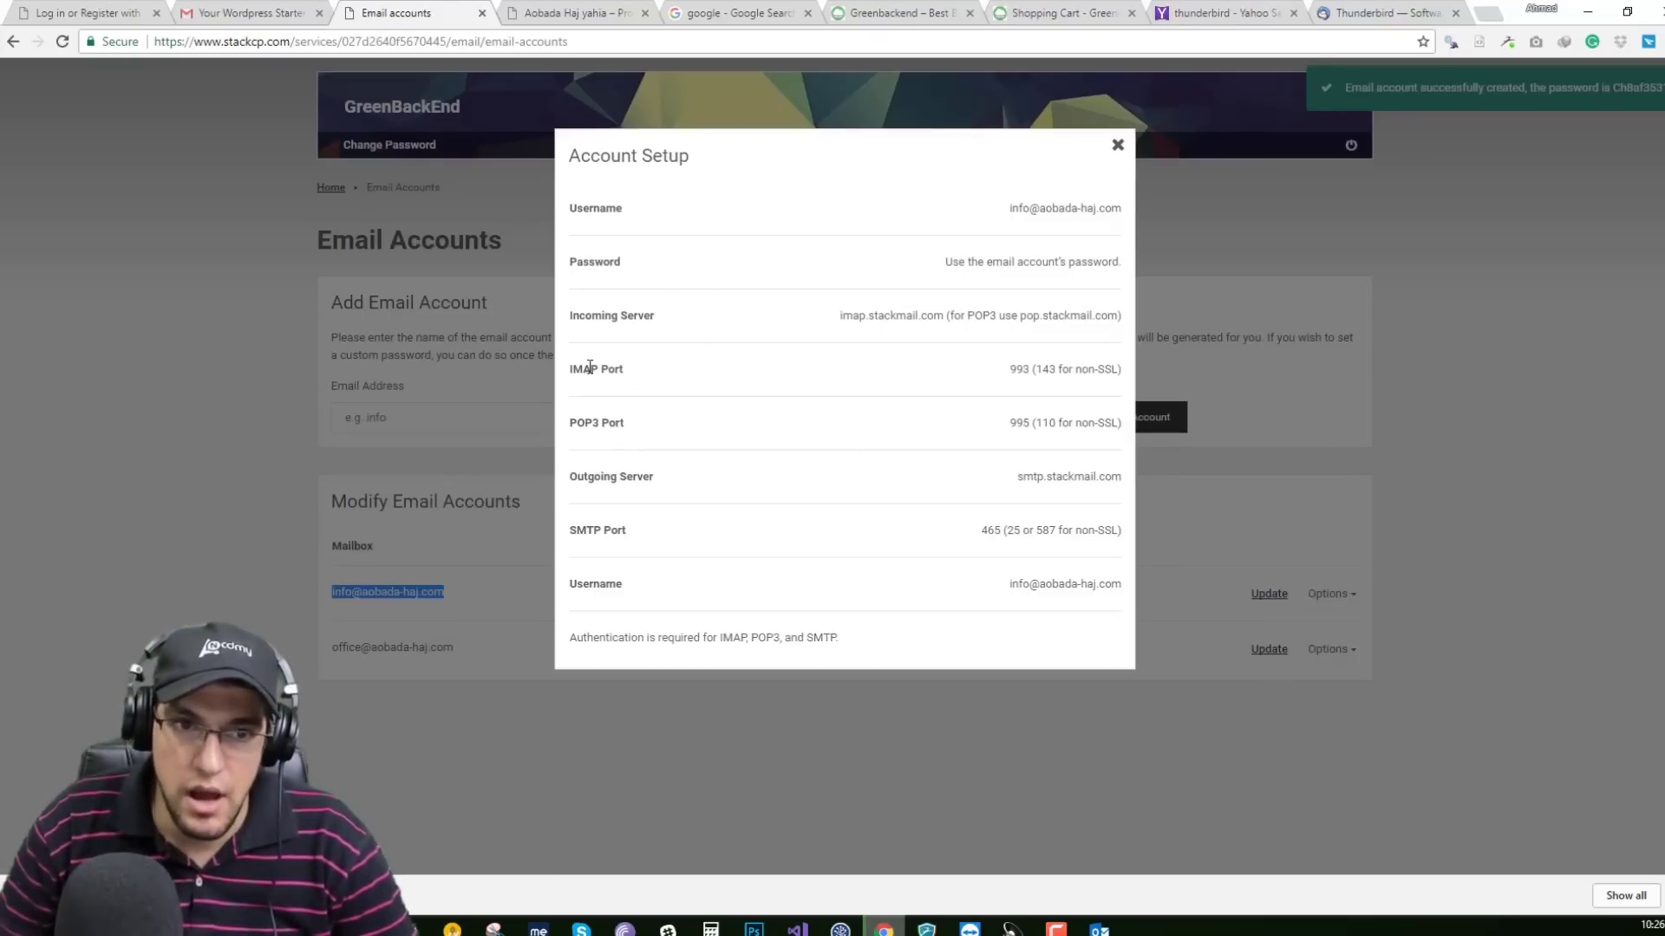
# Copy imap.stackmail.com from StackCP's Account Setup details and target Outlook's incoming mail server field.
pyautogui.moveTo(569, 370); pyautogui.dragTo(648, 373)
pyautogui.moveTo(569, 423); pyautogui.dragTo(621, 423)
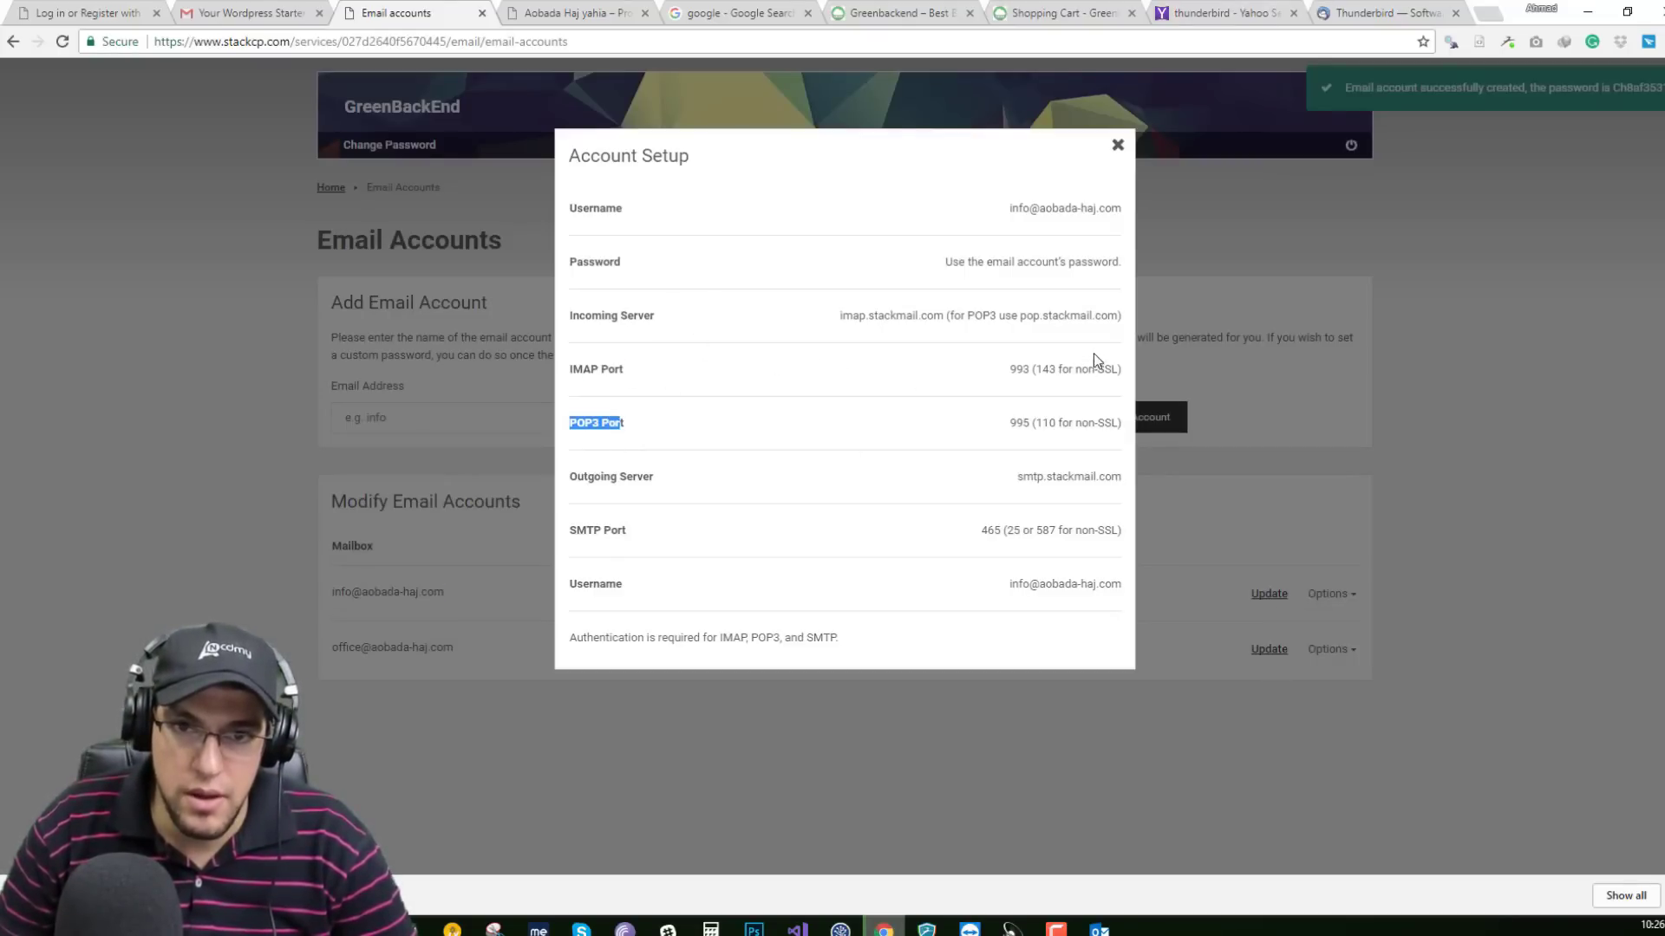
pyautogui.click(641, 380)
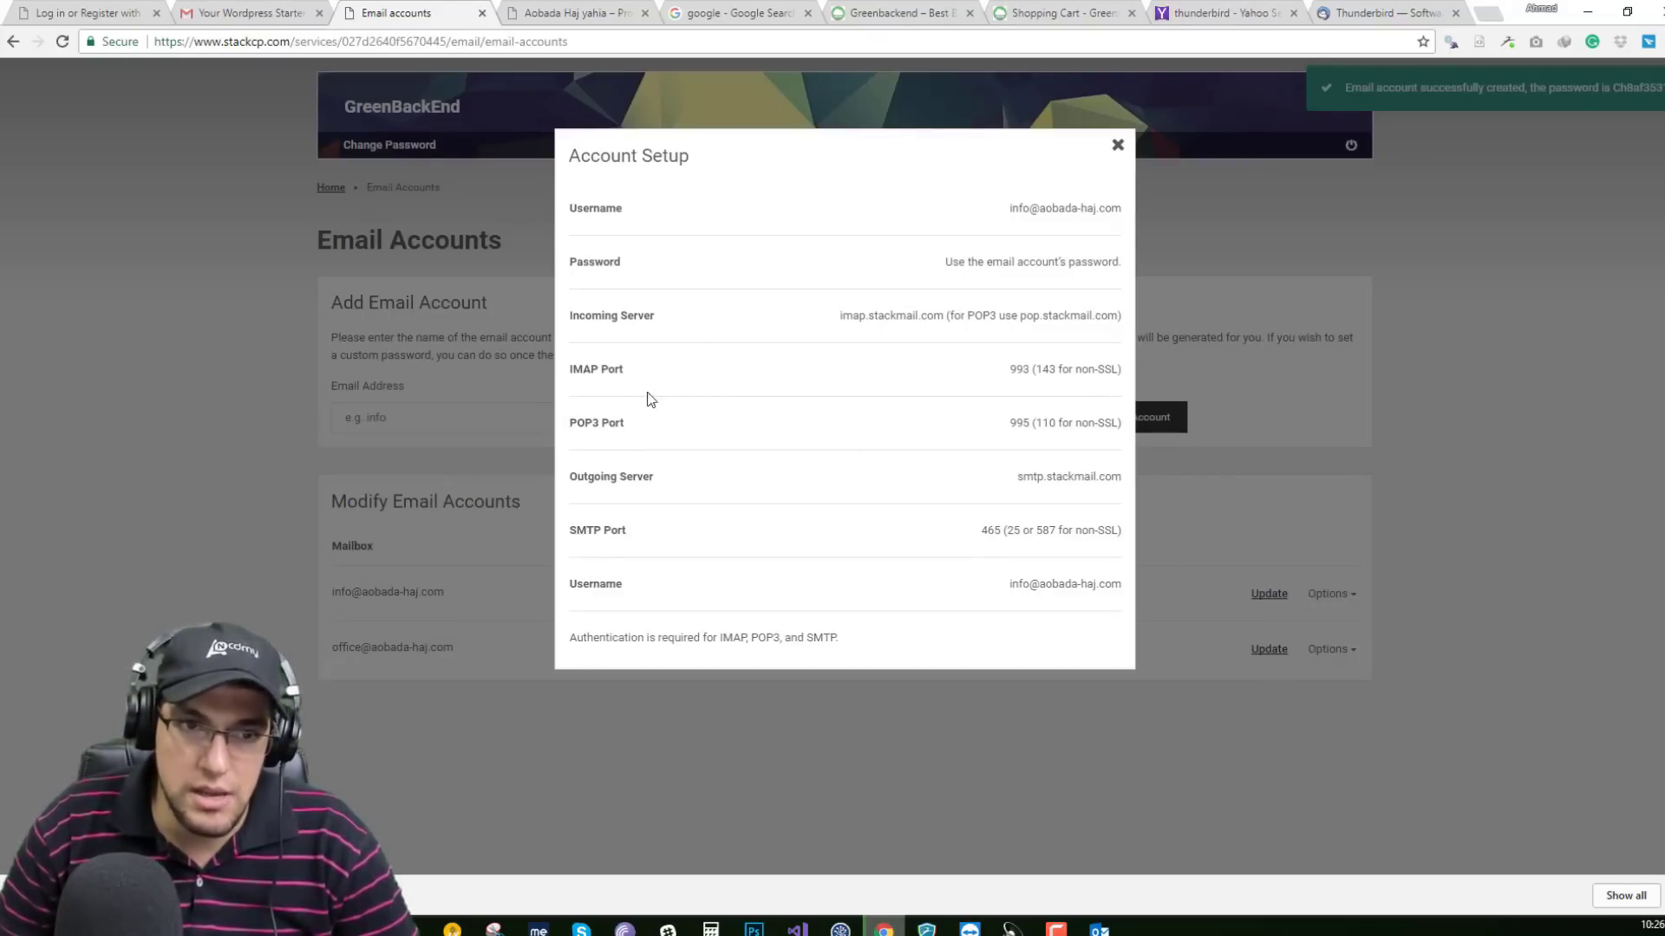
pyautogui.tripleClick(600, 371)
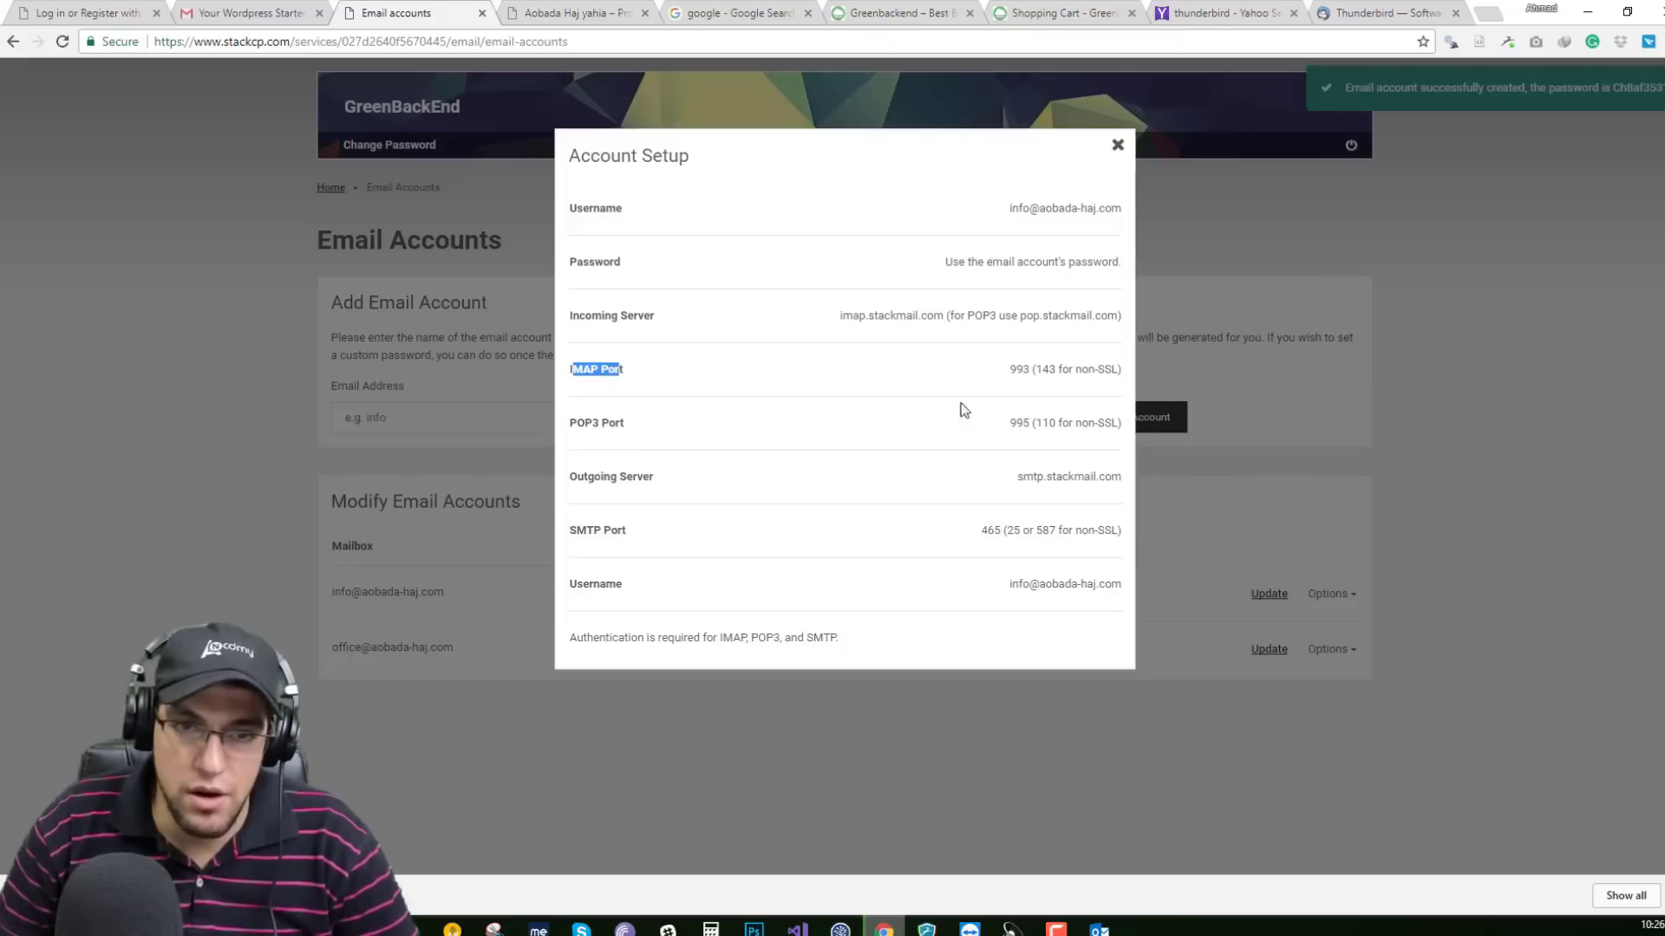
pyautogui.doubleClick(1021, 368)
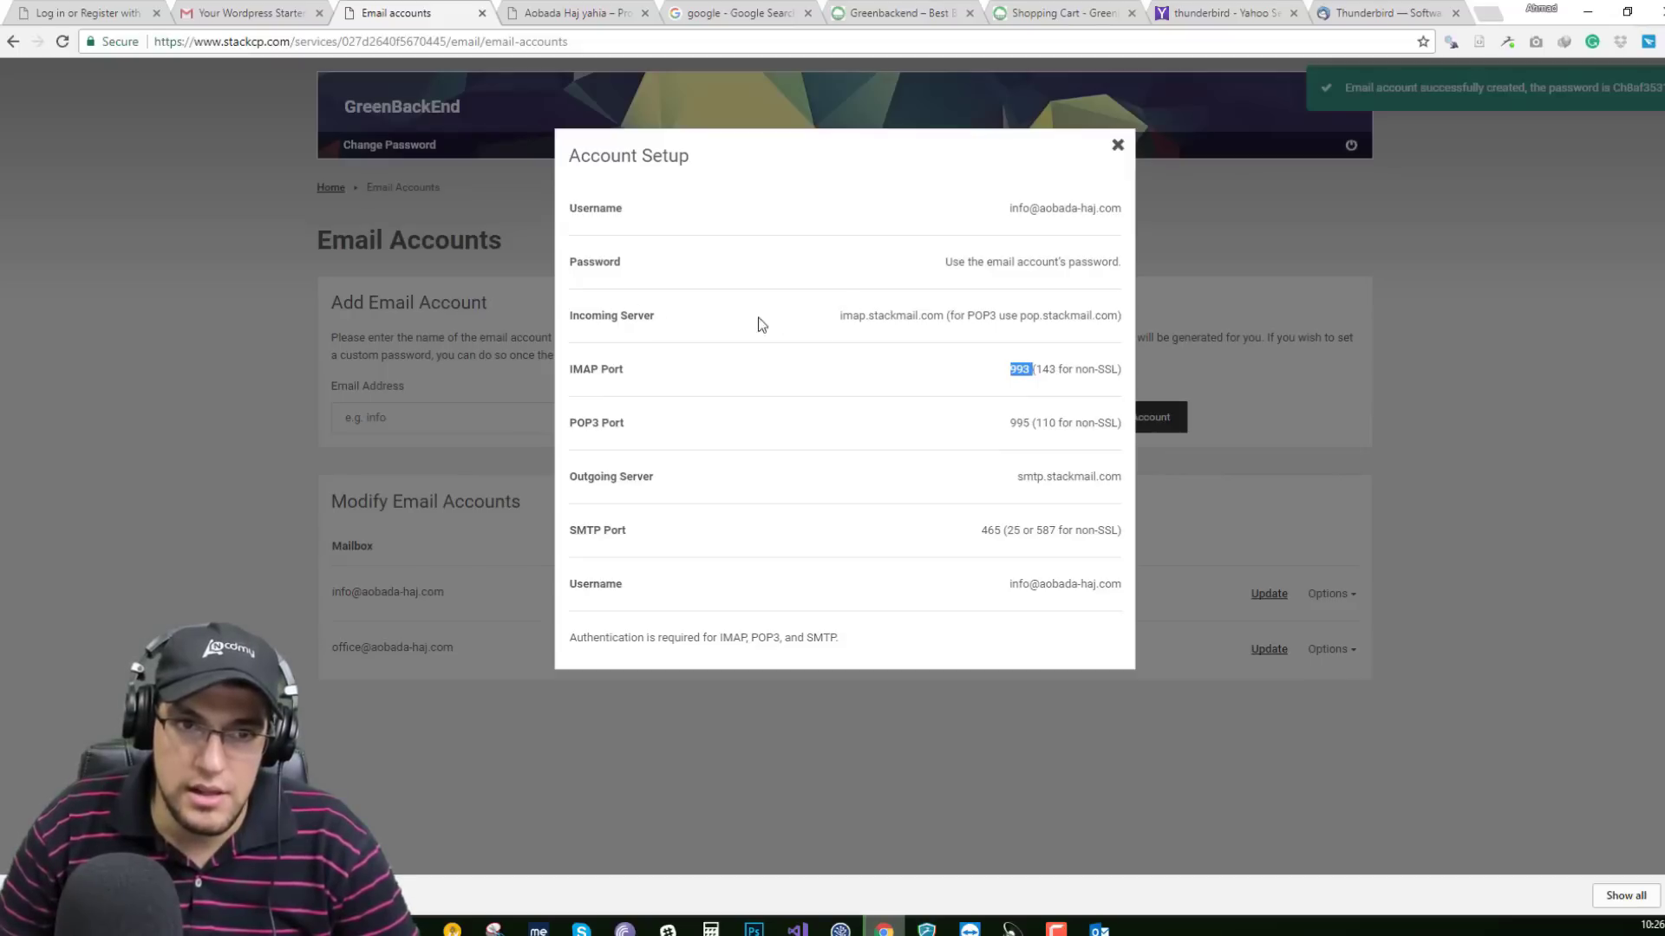
pyautogui.moveTo(839, 318); pyautogui.dragTo(947, 321)
pyautogui.hotkey('ctrl', 'c')
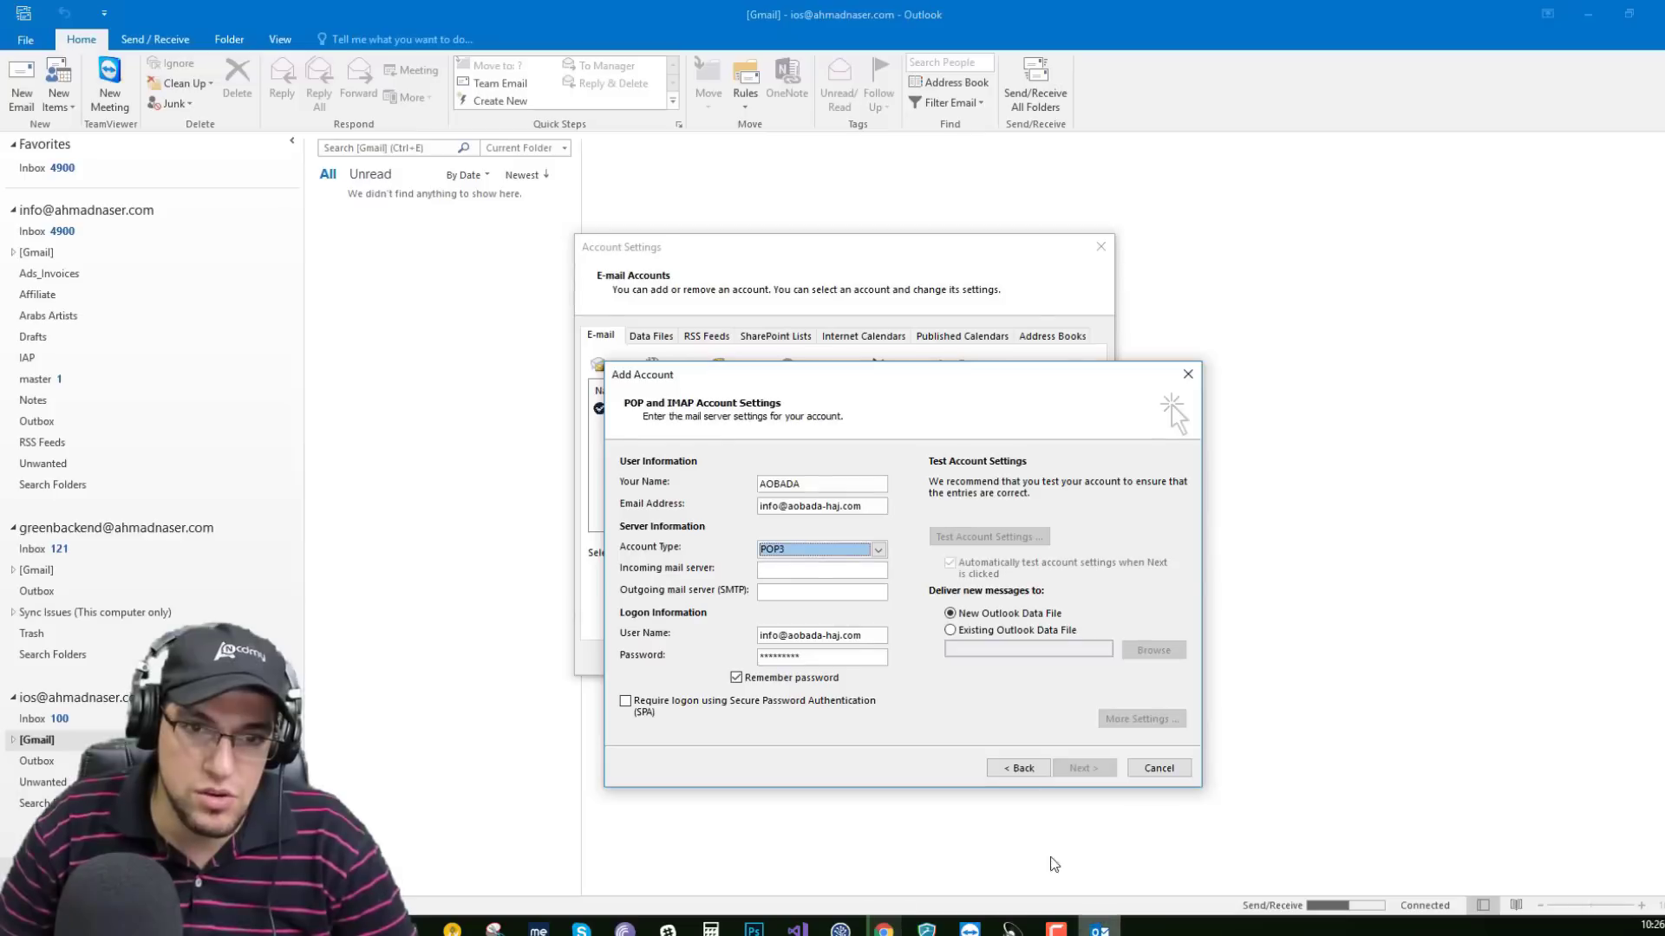
pyautogui.click(1099, 928)
pyautogui.click(805, 570)
# Paste imap.stackmail.com as the incoming mail server and verify it, then return to StackCP.
pyautogui.hotkey('ctrl', 'v')
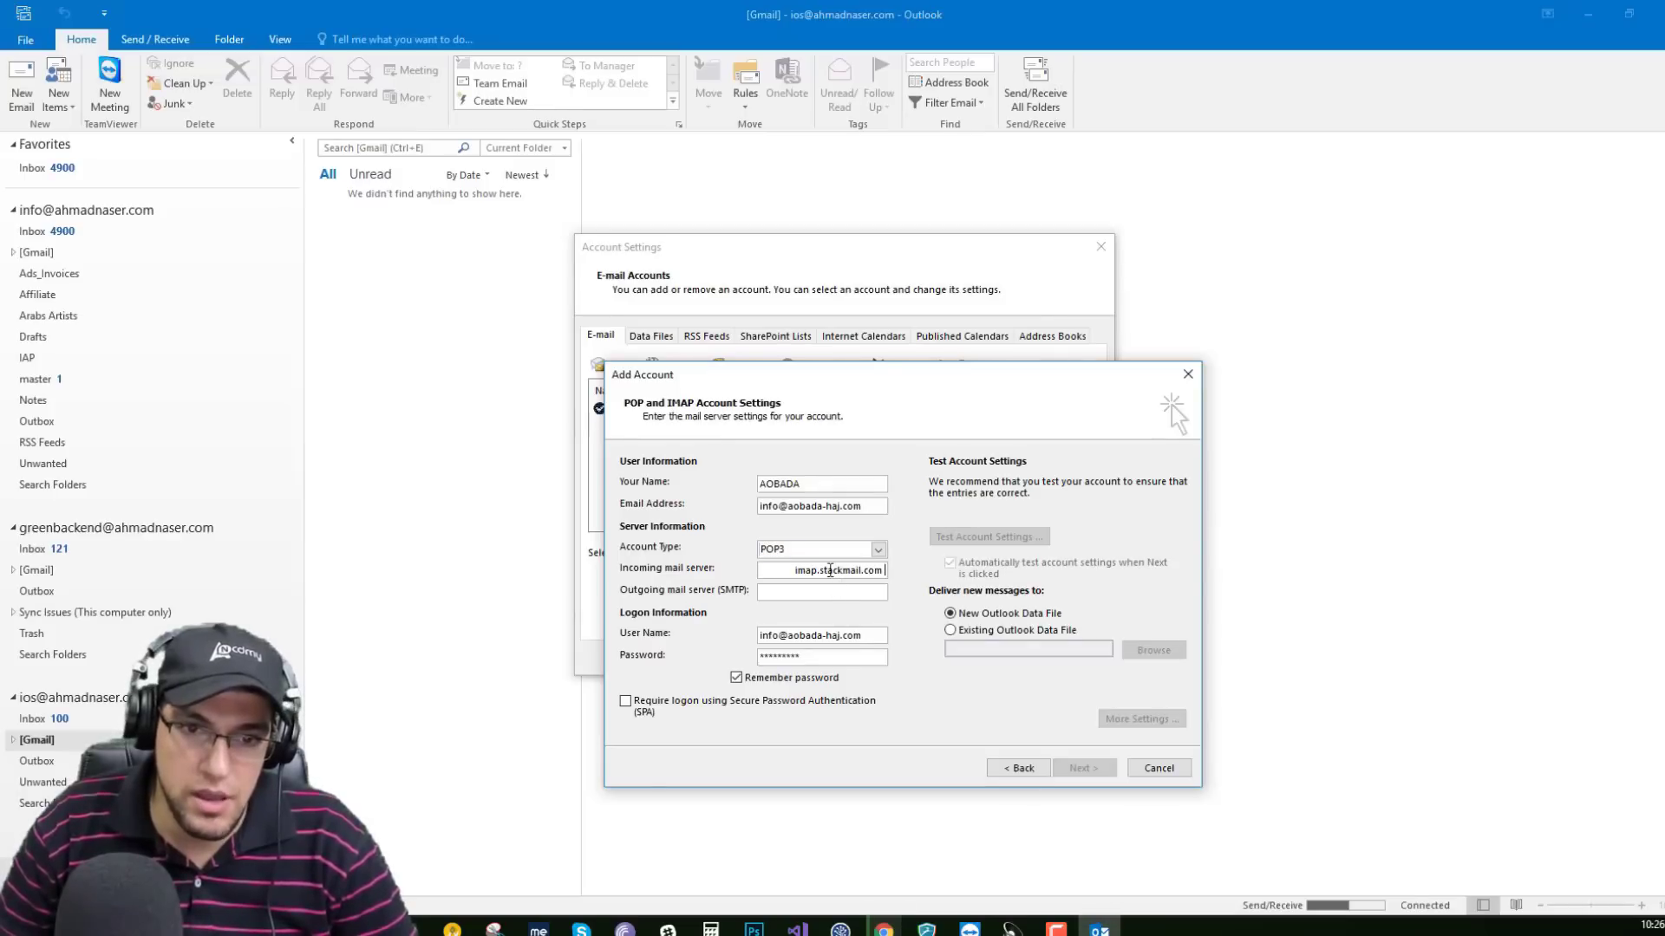
pyautogui.press('Home')
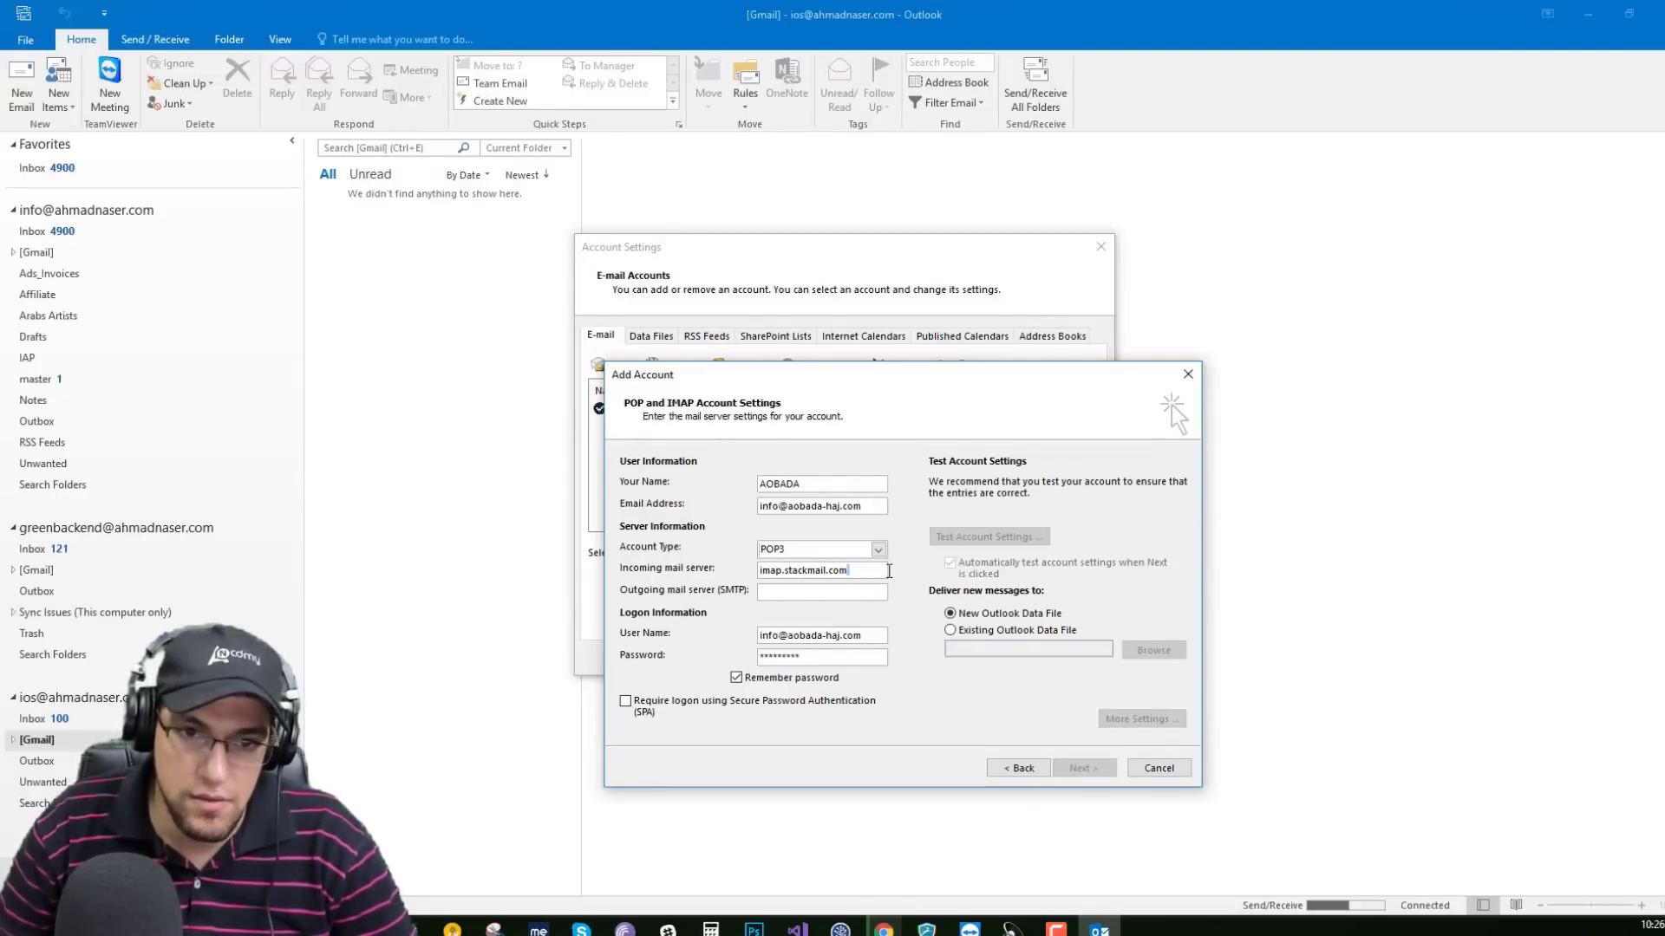
pyautogui.doubleClick(831, 572)
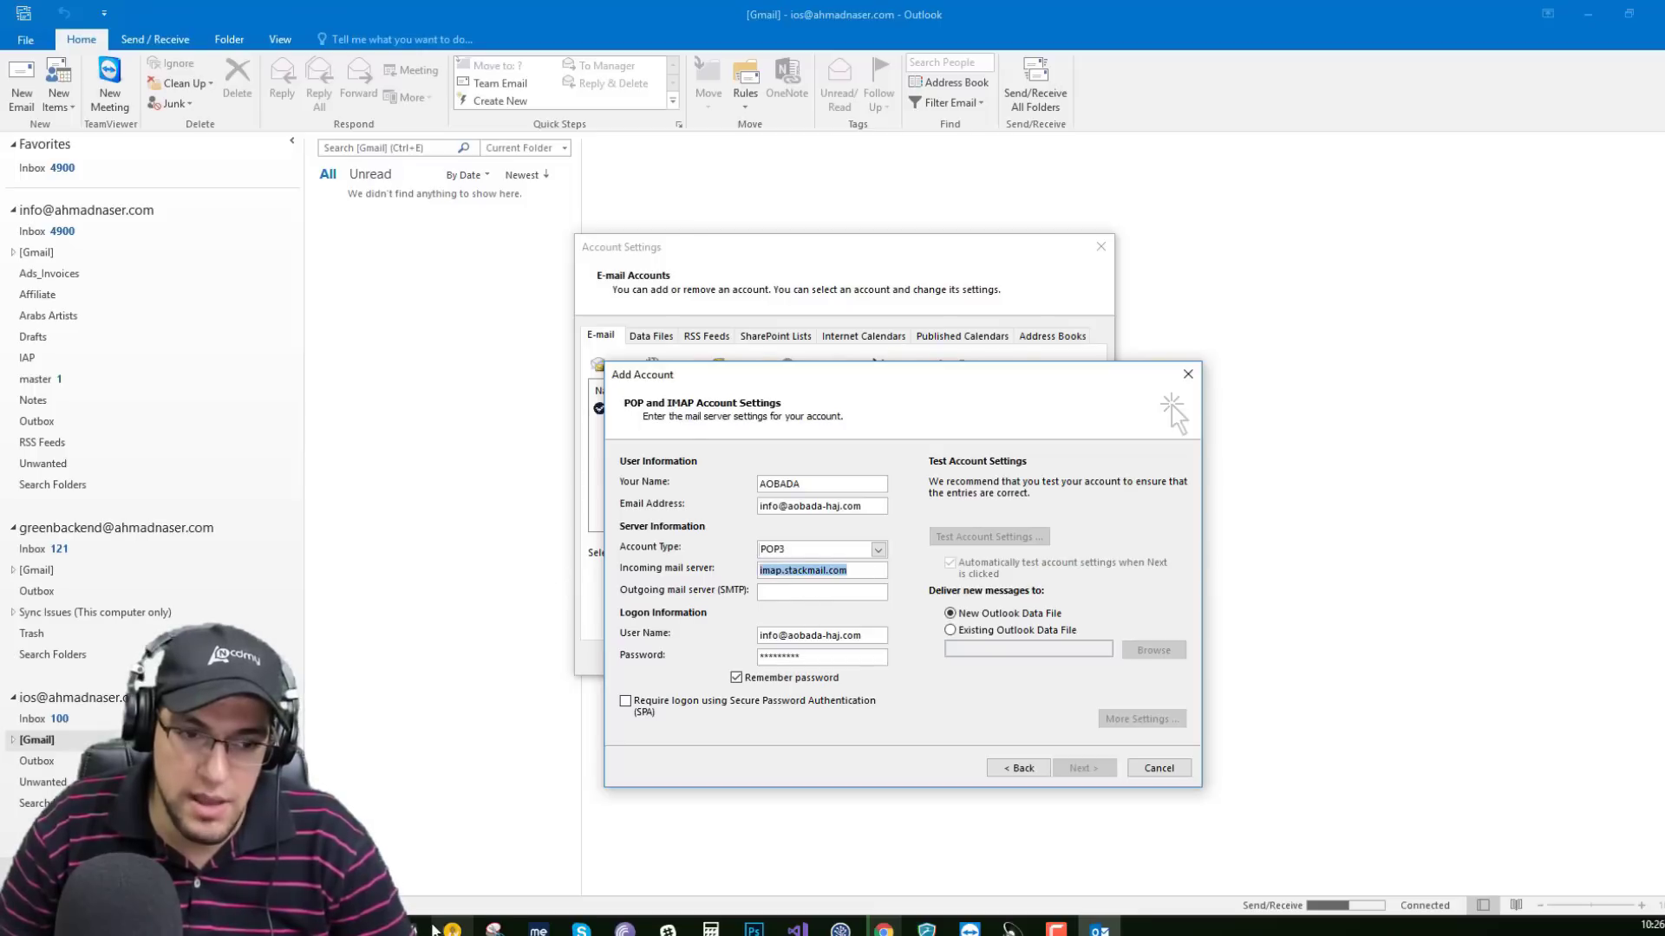
pyautogui.click(860, 891)
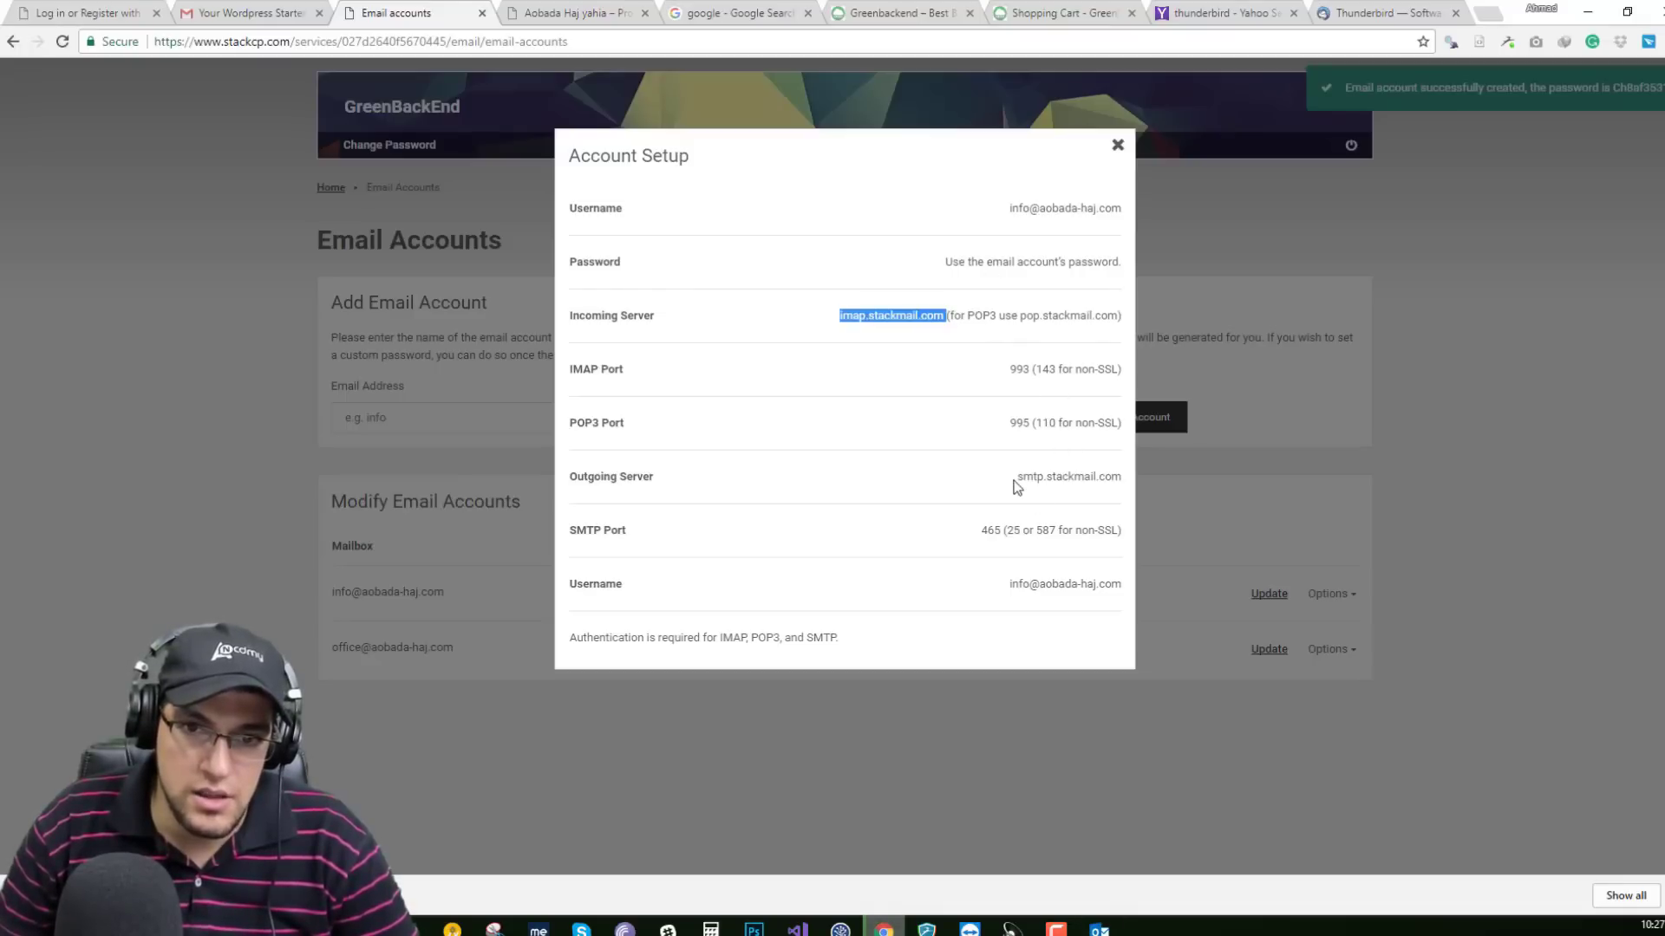
# Copy smtp.stackmail.com from StackCP and paste it as Outlook's outgoing mail server.
pyautogui.moveTo(1014, 477); pyautogui.dragTo(1120, 478)
pyautogui.hotkey('ctrl', 'c')
pyautogui.click(1099, 930)
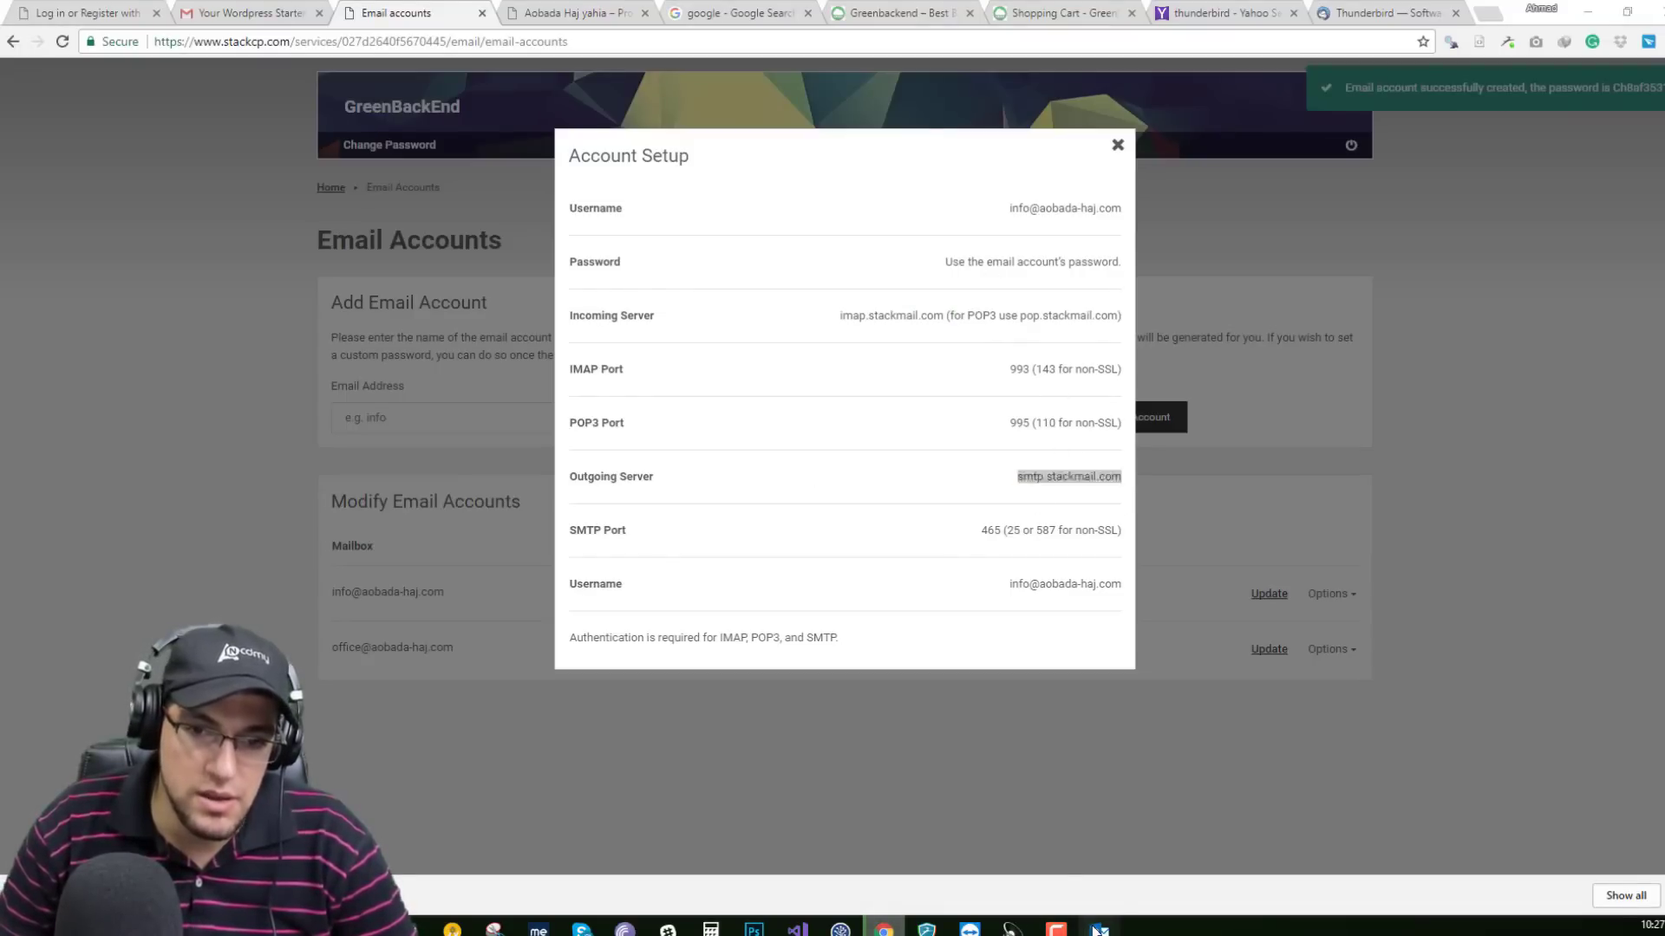
pyautogui.click(801, 591)
pyautogui.hotkey('ctrl', 'v')
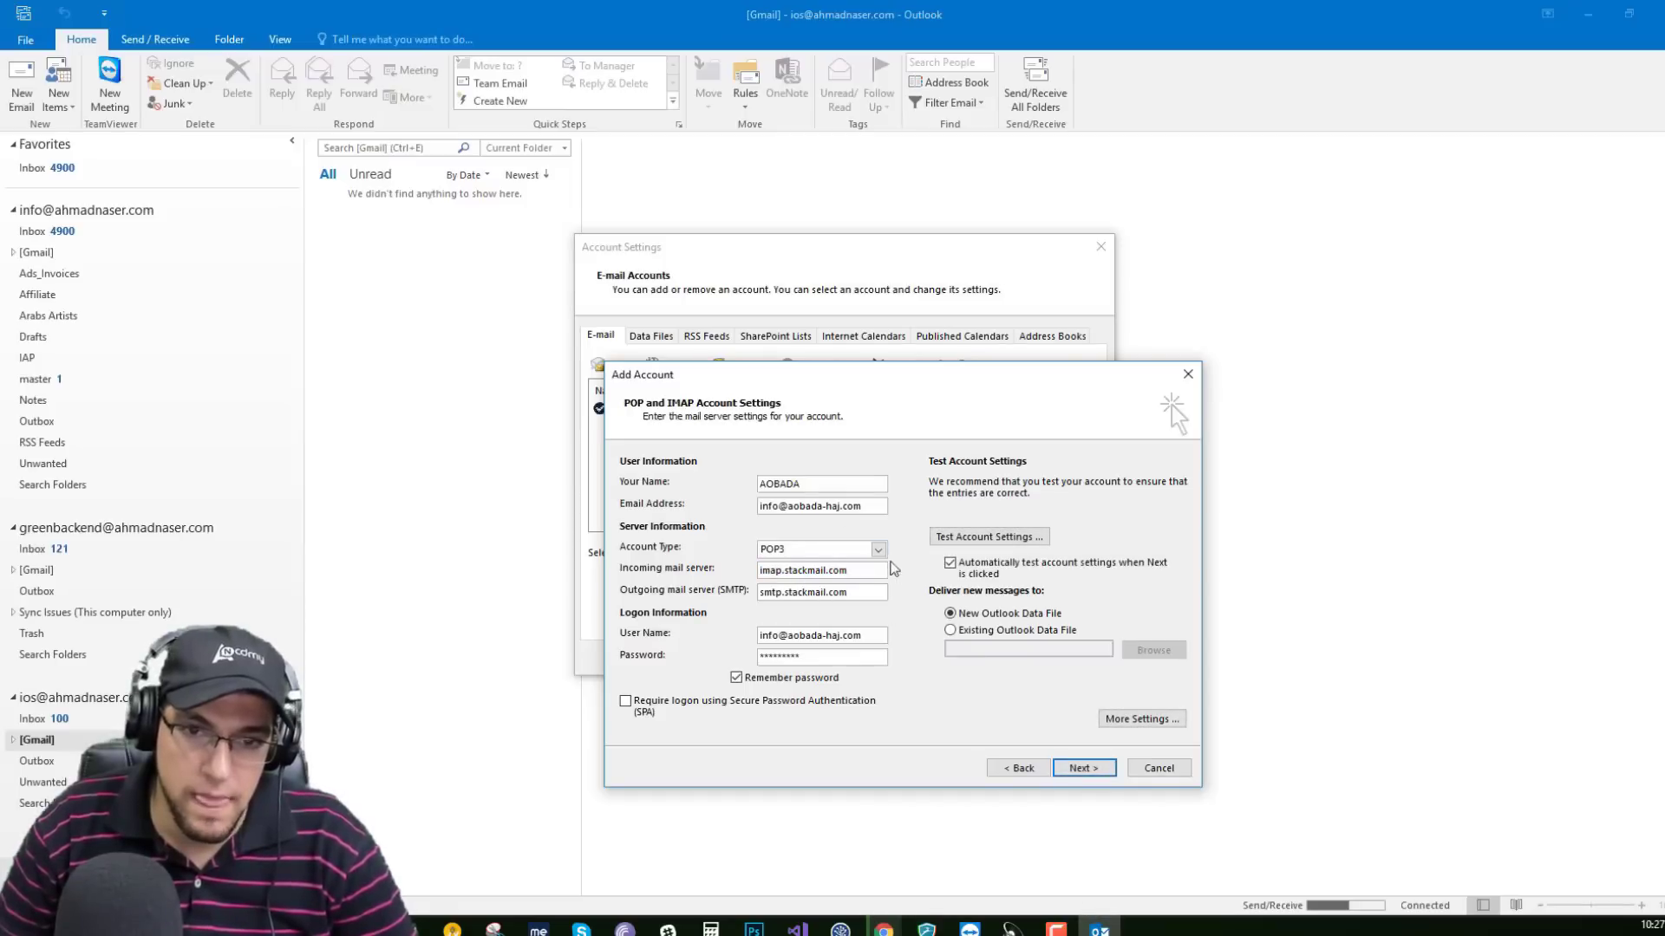
# In More Settings, enable 'SMTP requires authentication' and move to the Advanced port settings.
pyautogui.click(1138, 720)
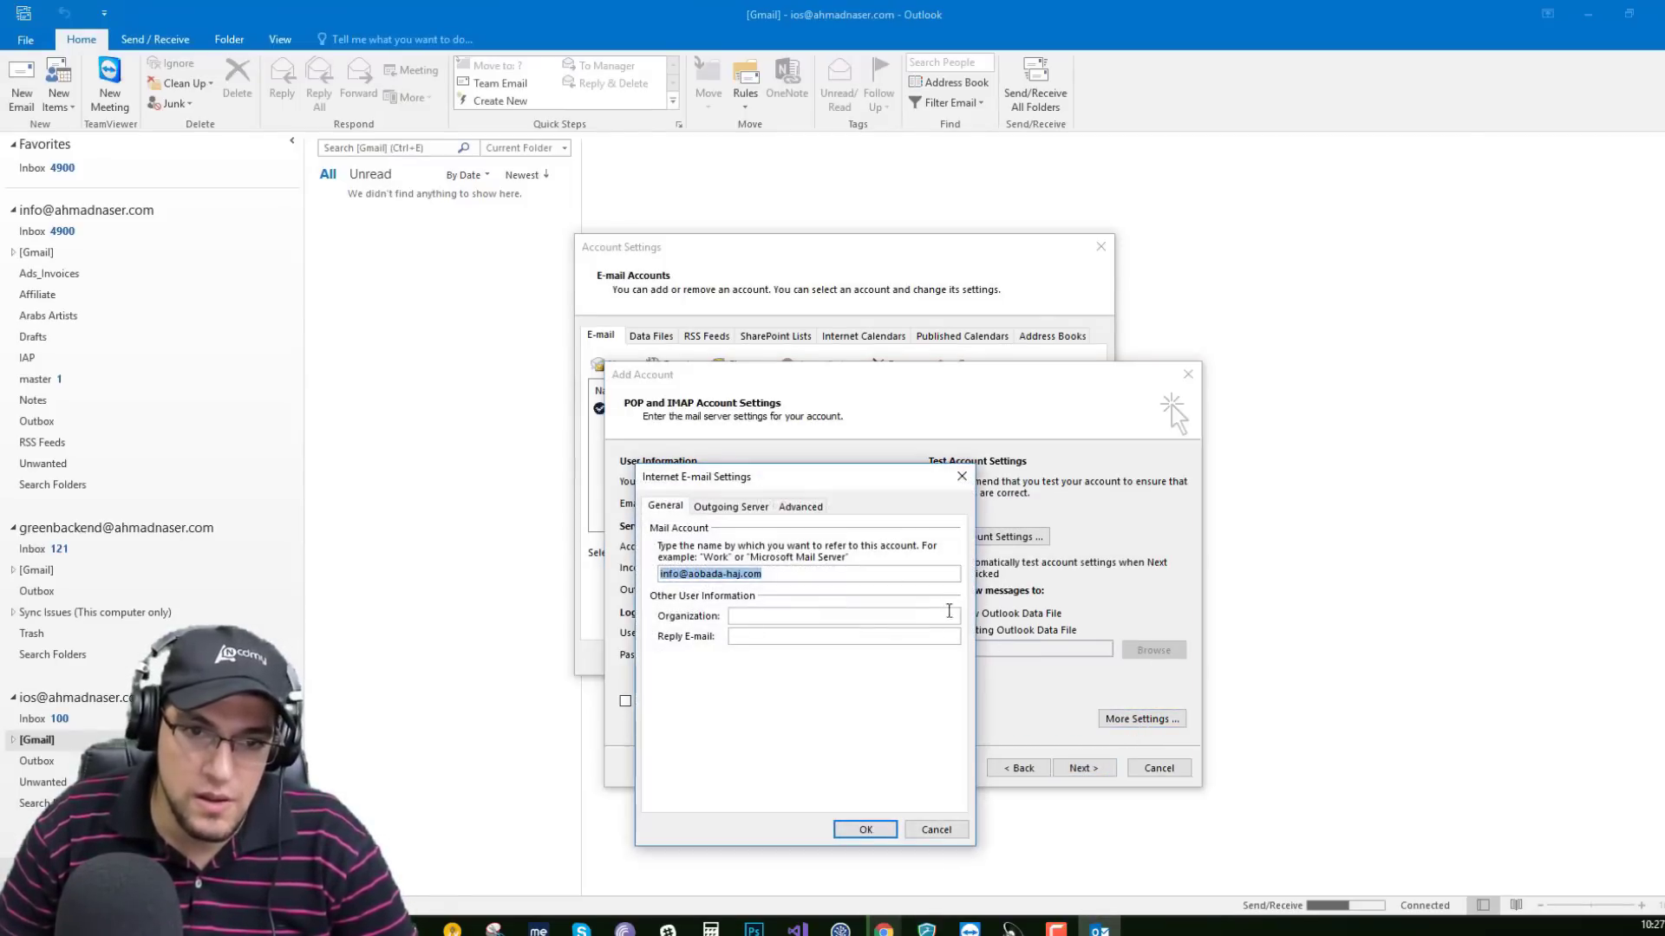
pyautogui.click(713, 507)
pyautogui.click(698, 530)
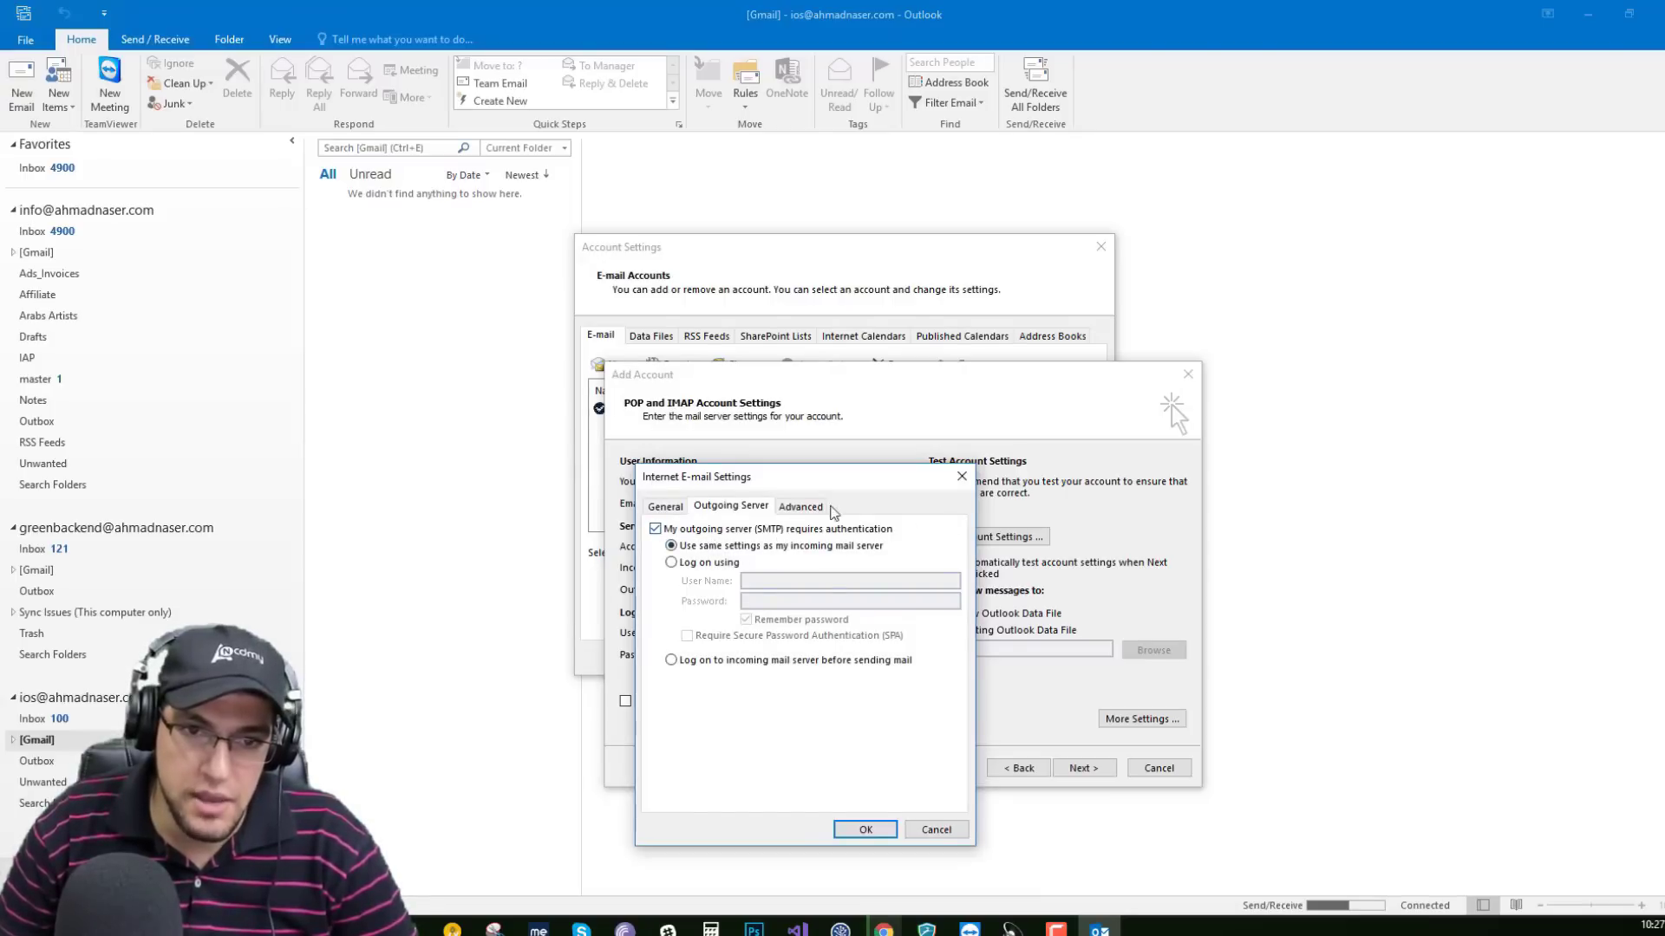
pyautogui.click(799, 507)
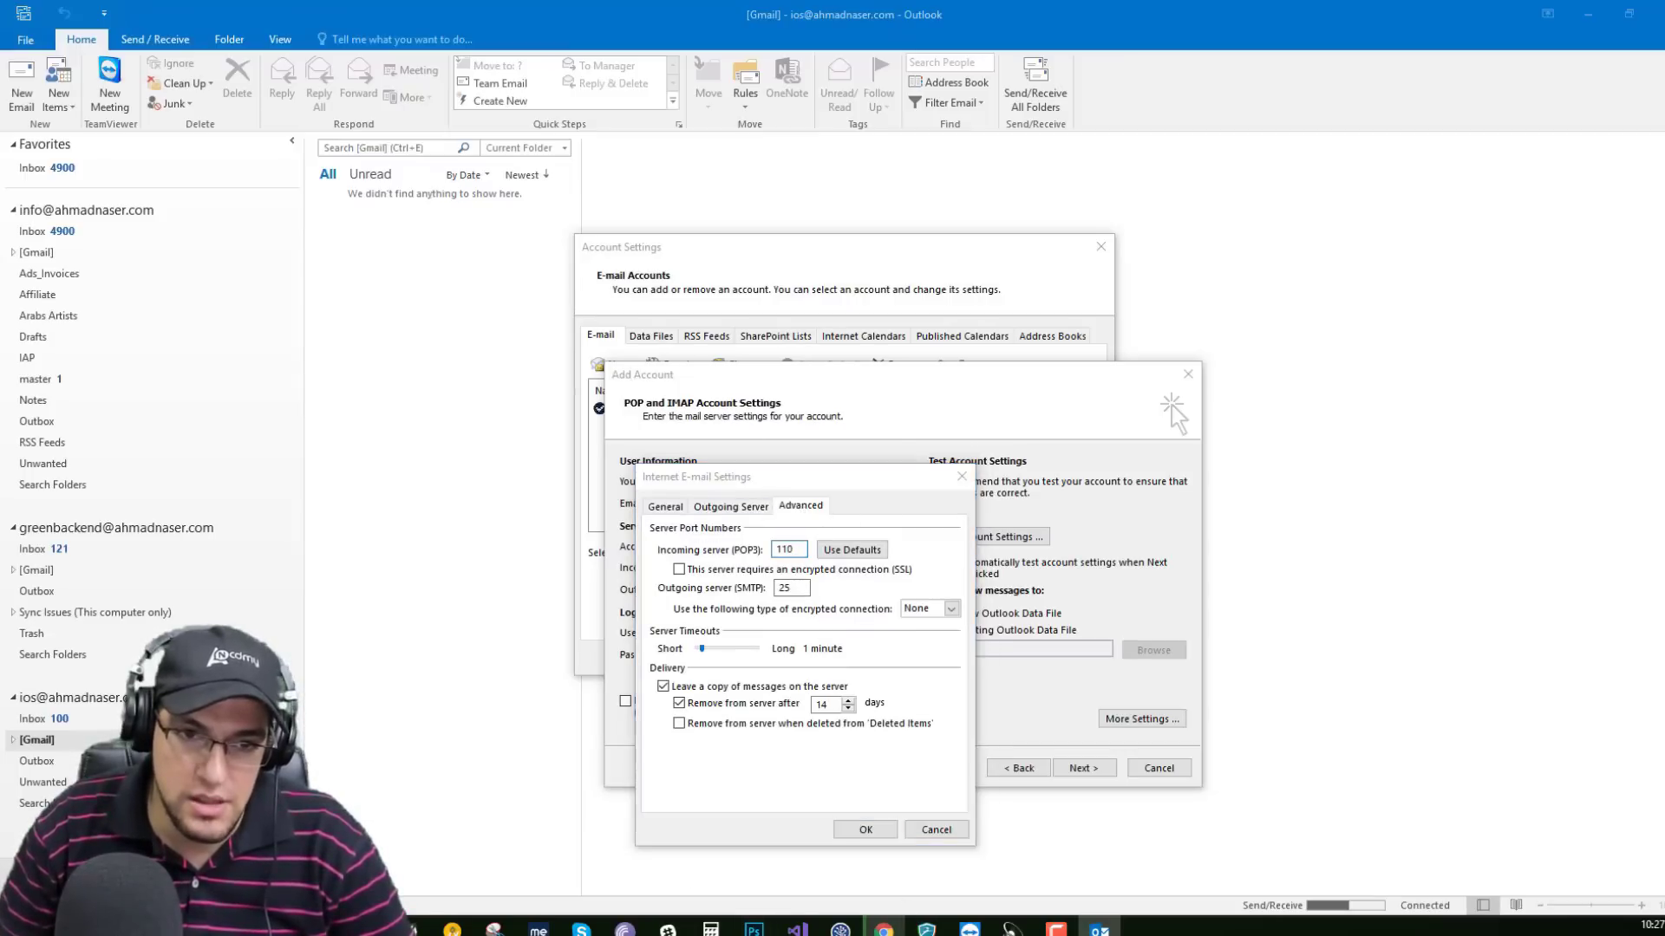
# Copy port 993 from StackCP into Outlook's Incoming server (POP3) port, replacing 110.
pyautogui.hotkey('alt', 'Tab')
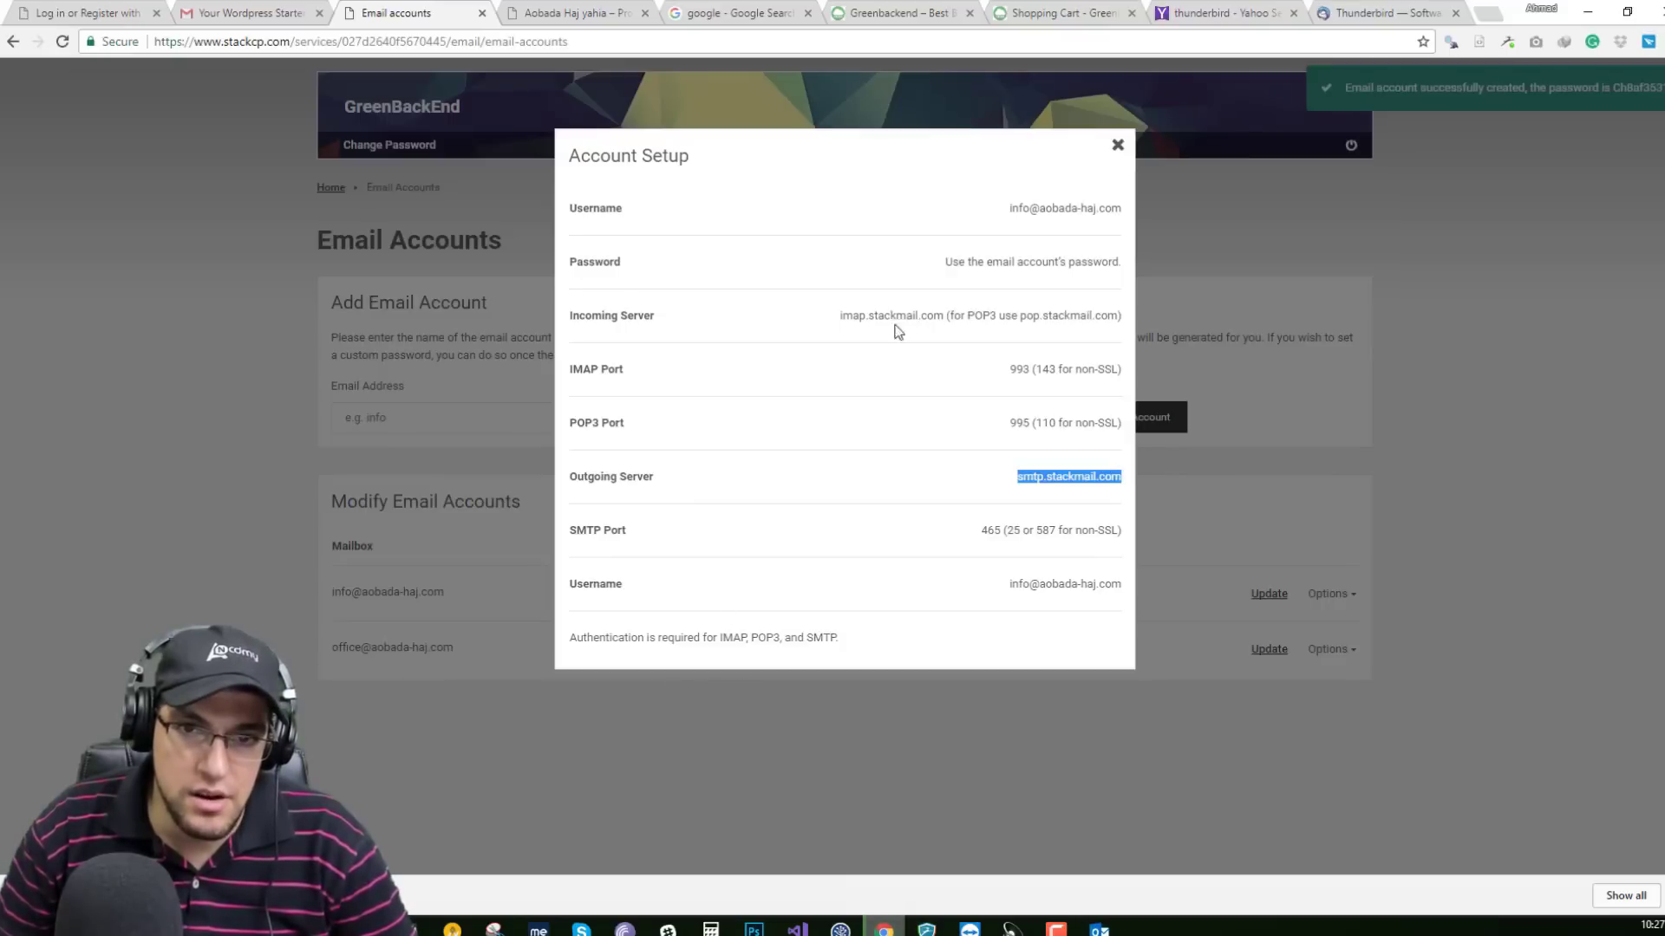
pyautogui.doubleClick(1016, 369)
pyautogui.hotkey('ctrl', 'c')
pyautogui.click(1099, 929)
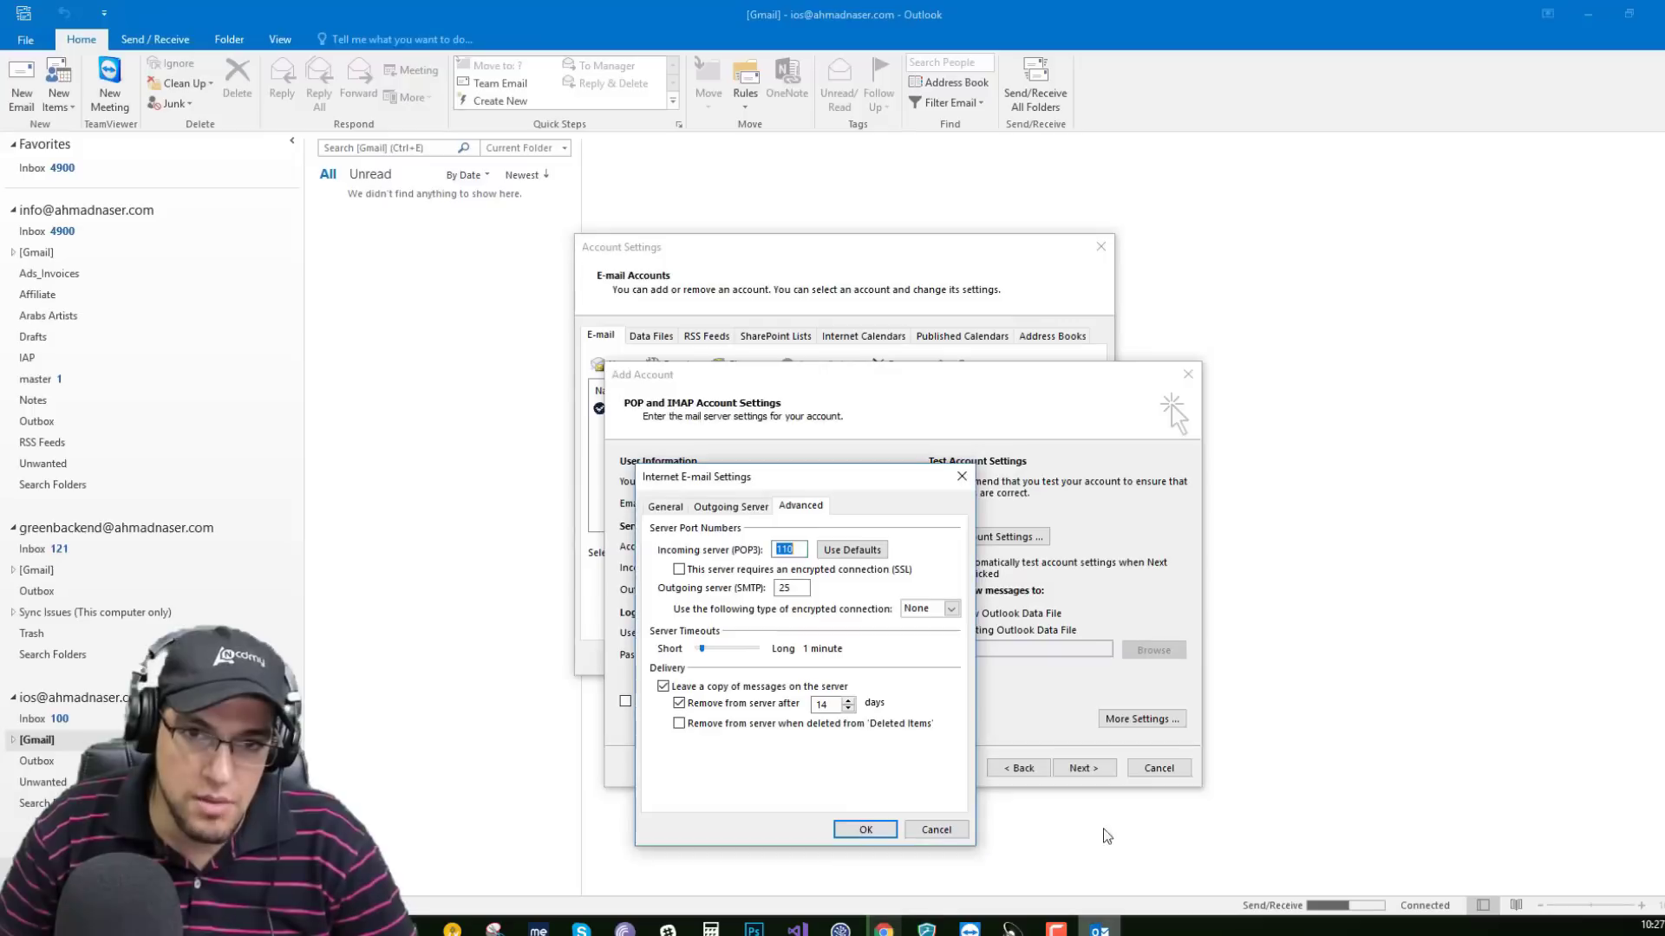
pyautogui.hotkey('ctrl', 'v')
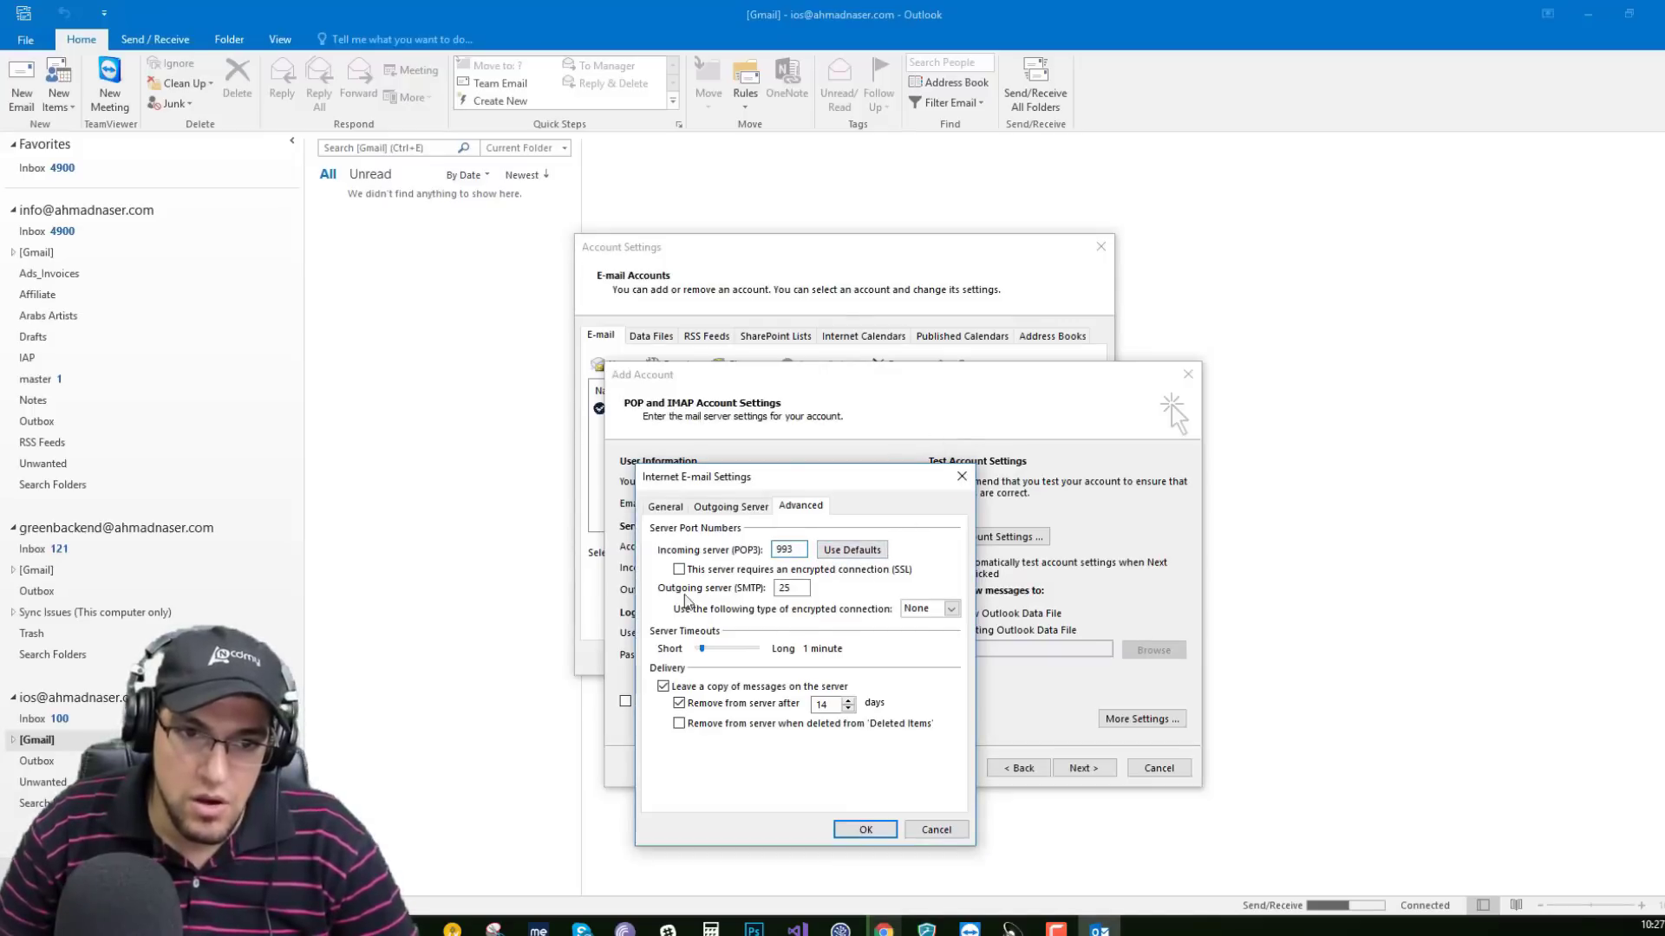
pyautogui.click(883, 929)
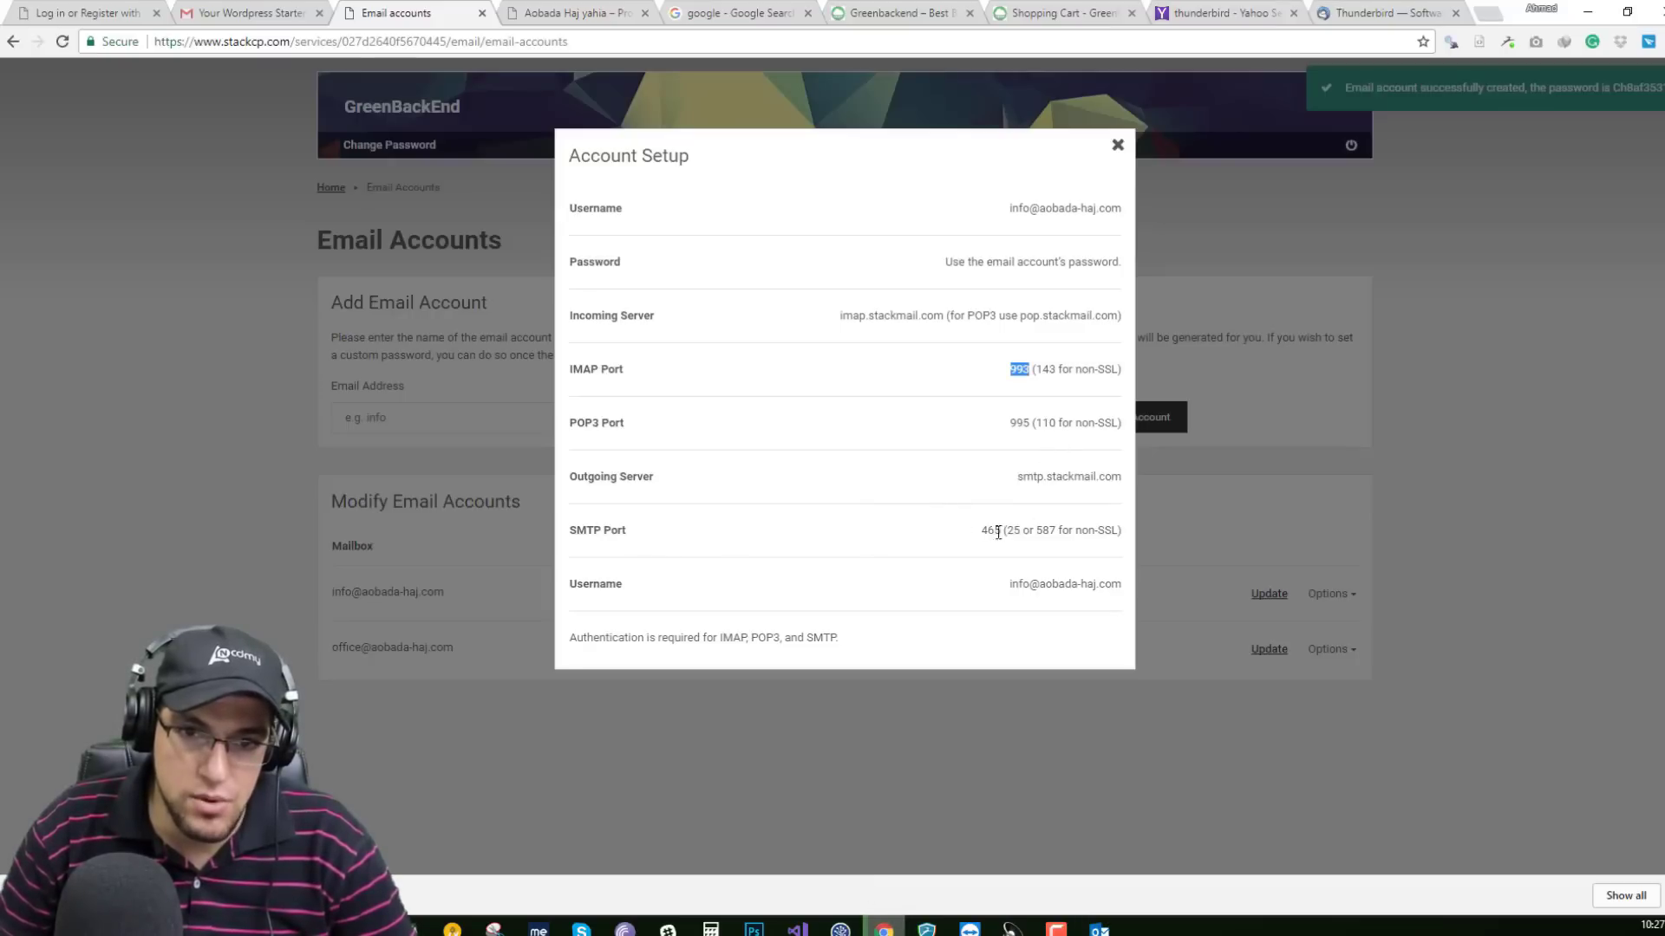
# Copy the SMTP port 465 from StackCP and return to Outlook's mail settings.
pyautogui.doubleClick(989, 531)
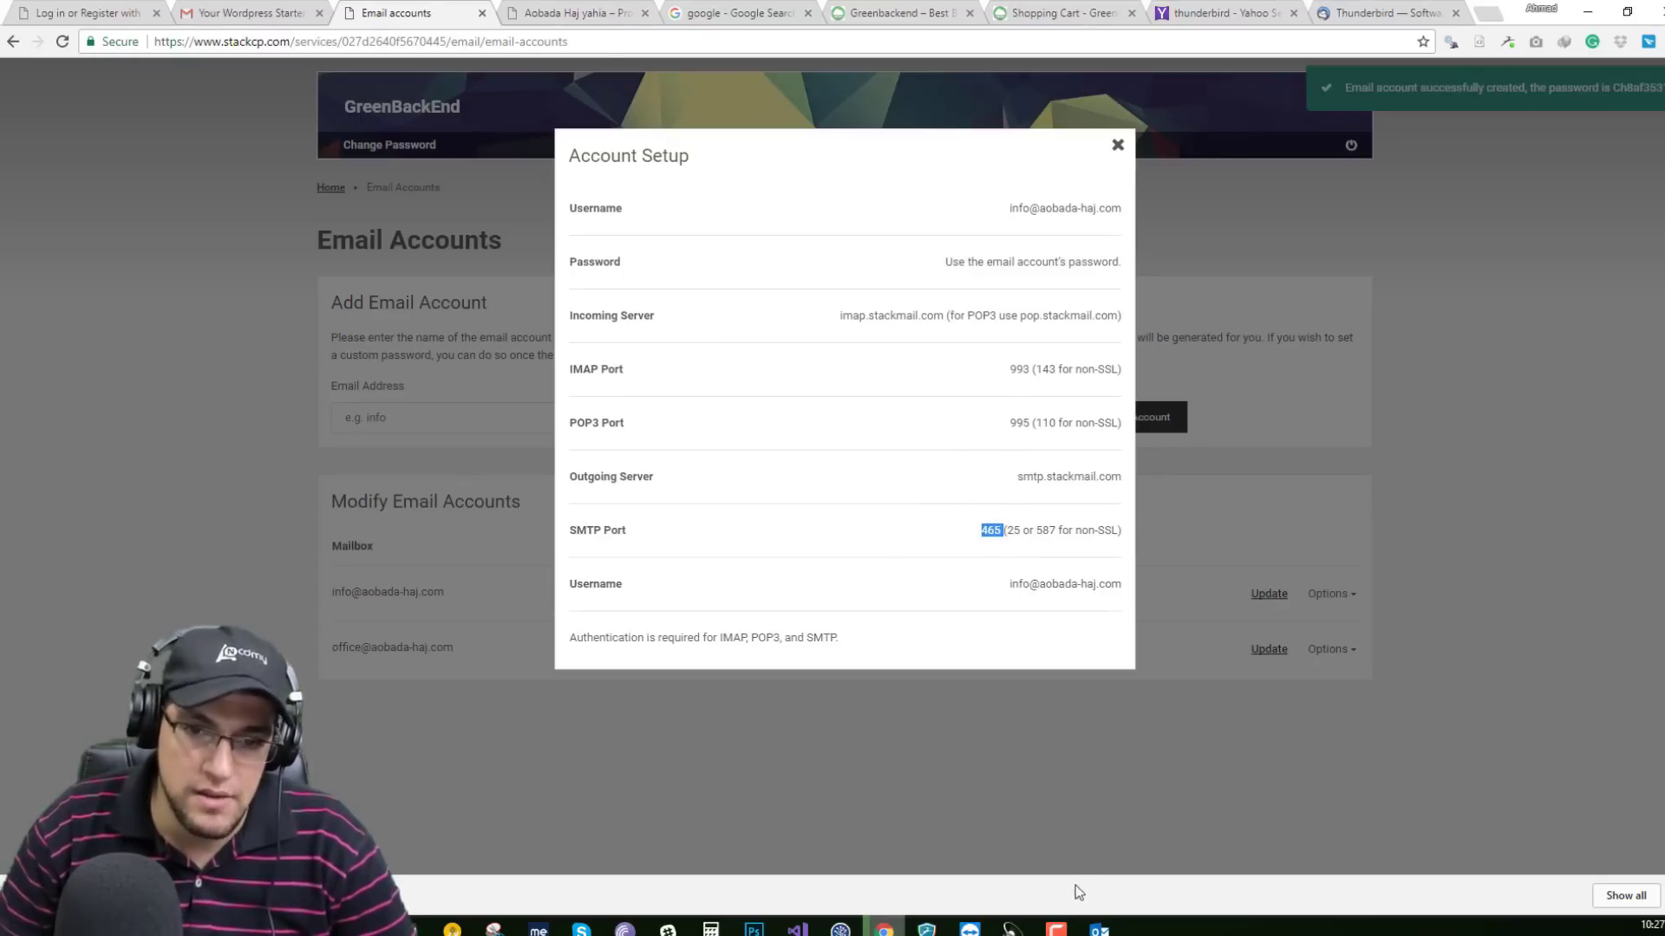
pyautogui.hotkey('alt', 'Tab')
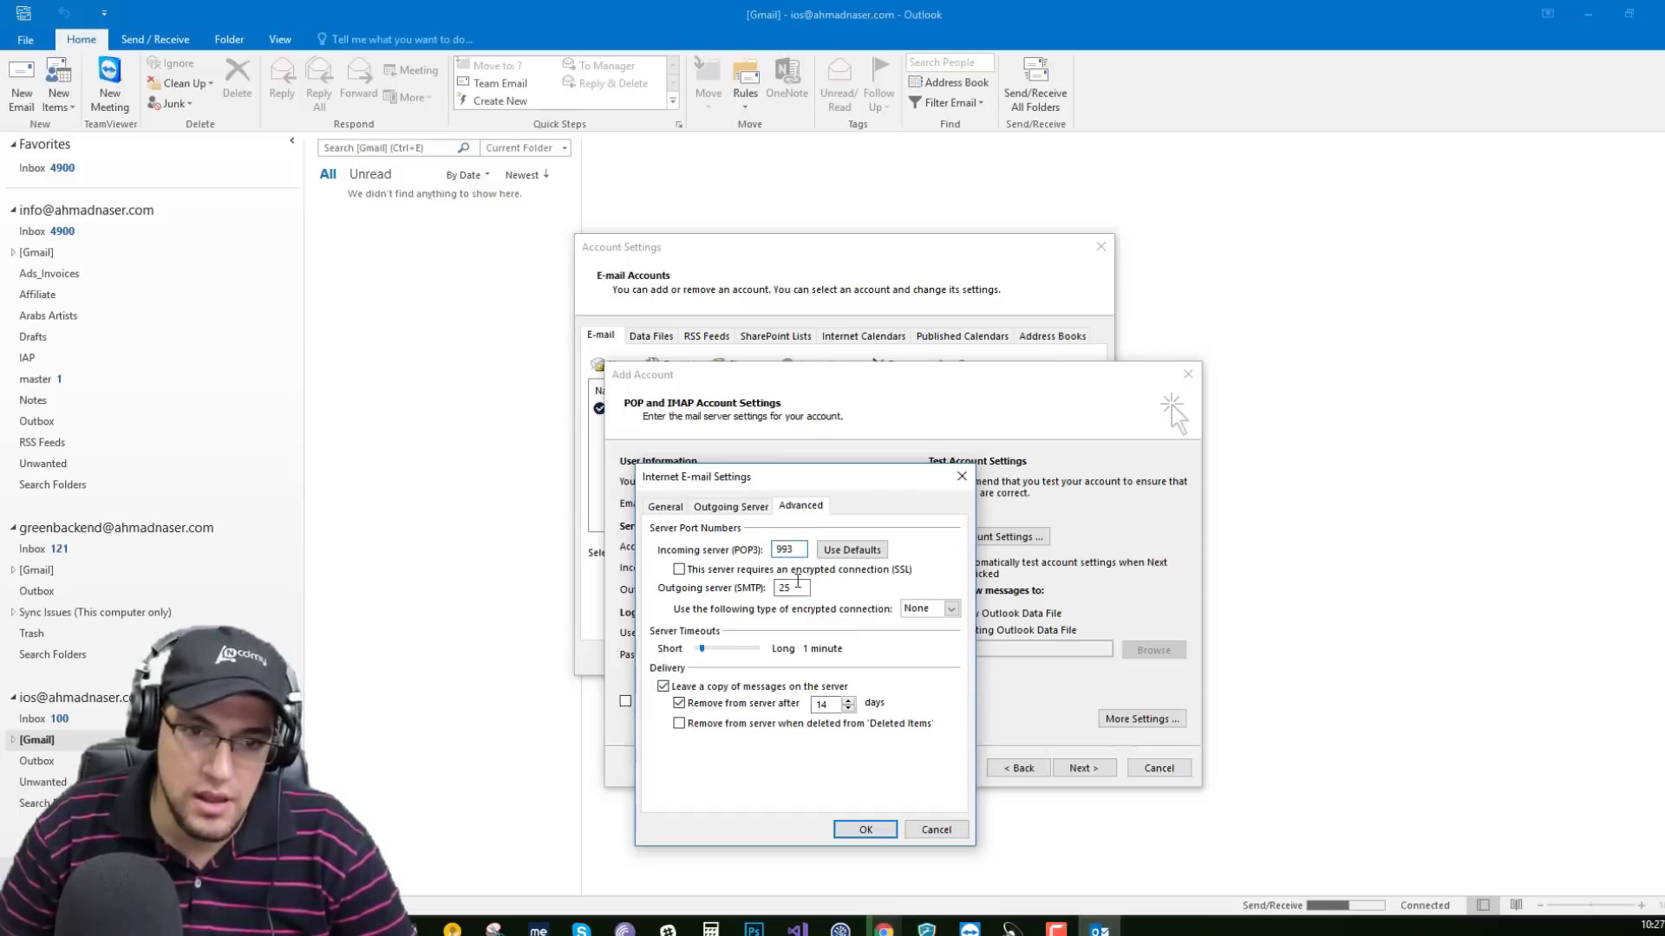
# Try pasting SMTP port 465 and recheck StackCP's setup details against Outlook's advanced settings.
pyautogui.hotkey('ctrl', 'v')
pyautogui.hotkey('ctrl', 'v')
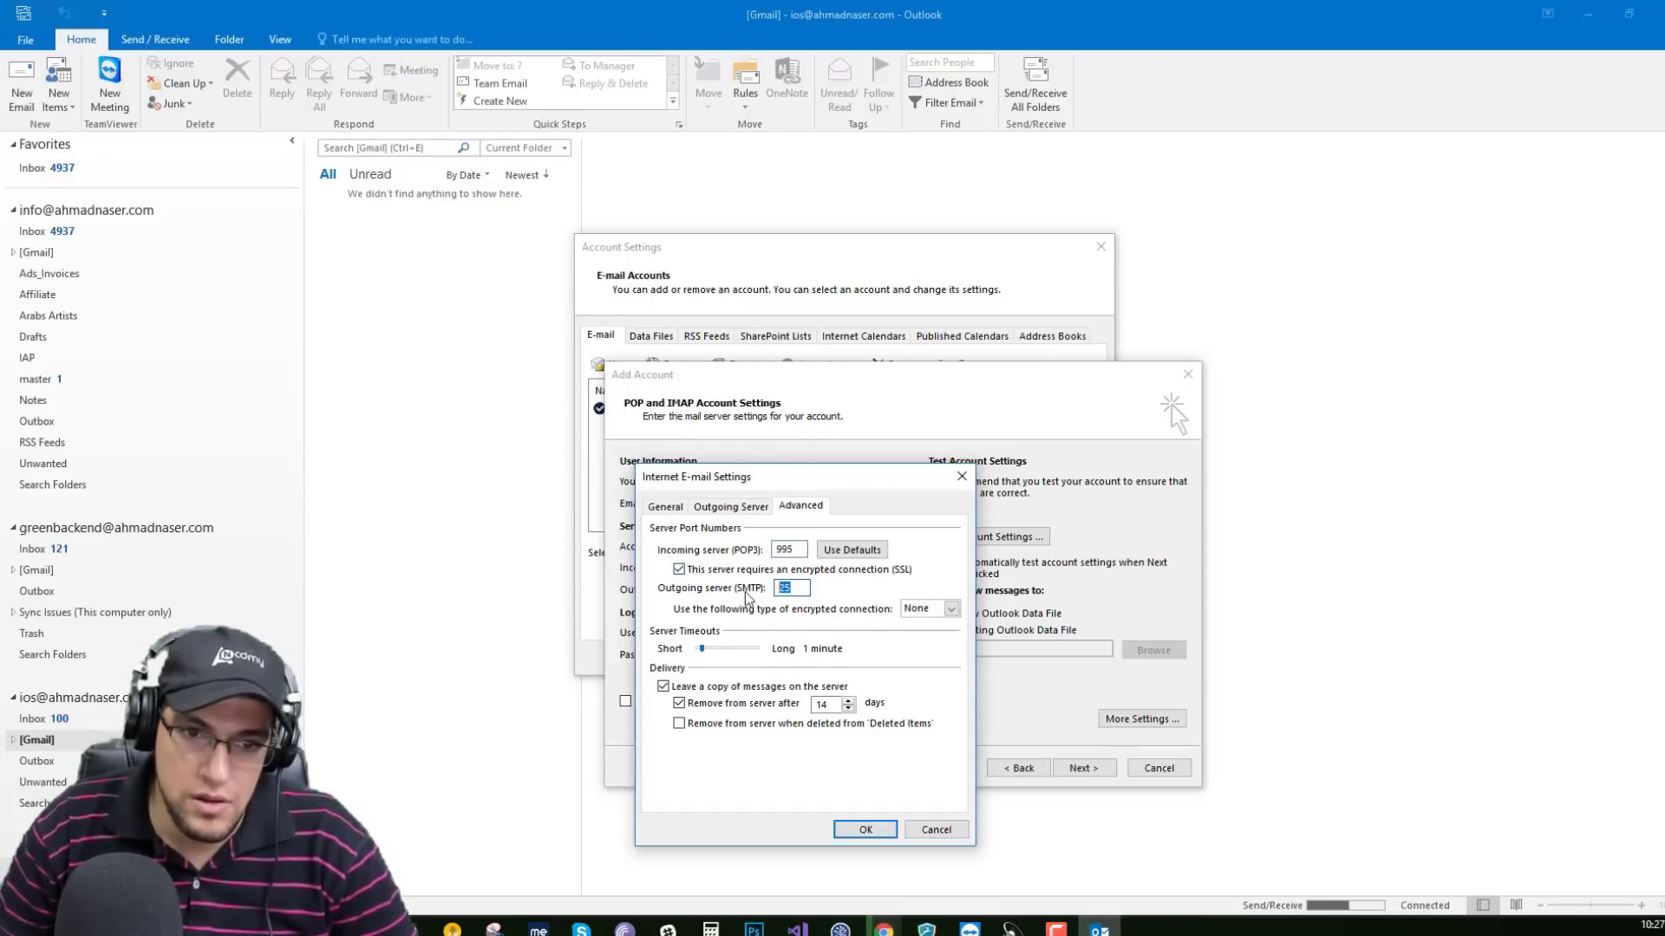
pyautogui.hotkey('ctrl', 'v')
pyautogui.hotkey('alt', 'Tab')
pyautogui.click(1100, 927)
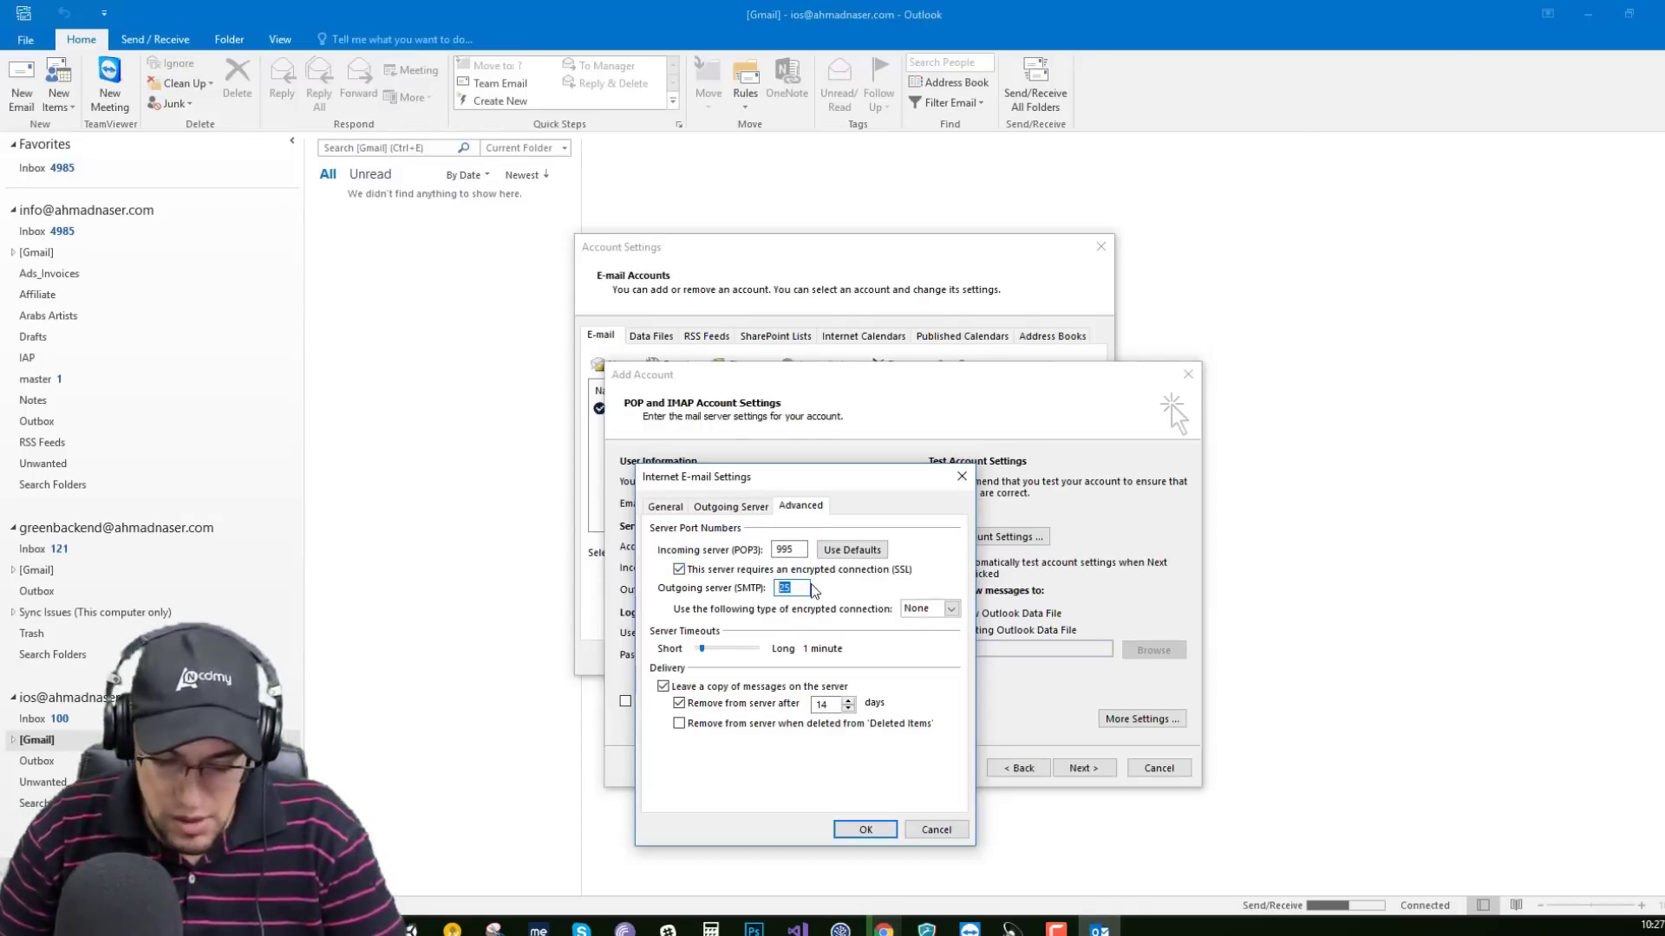
pyautogui.click(935, 610)
pyautogui.click(884, 927)
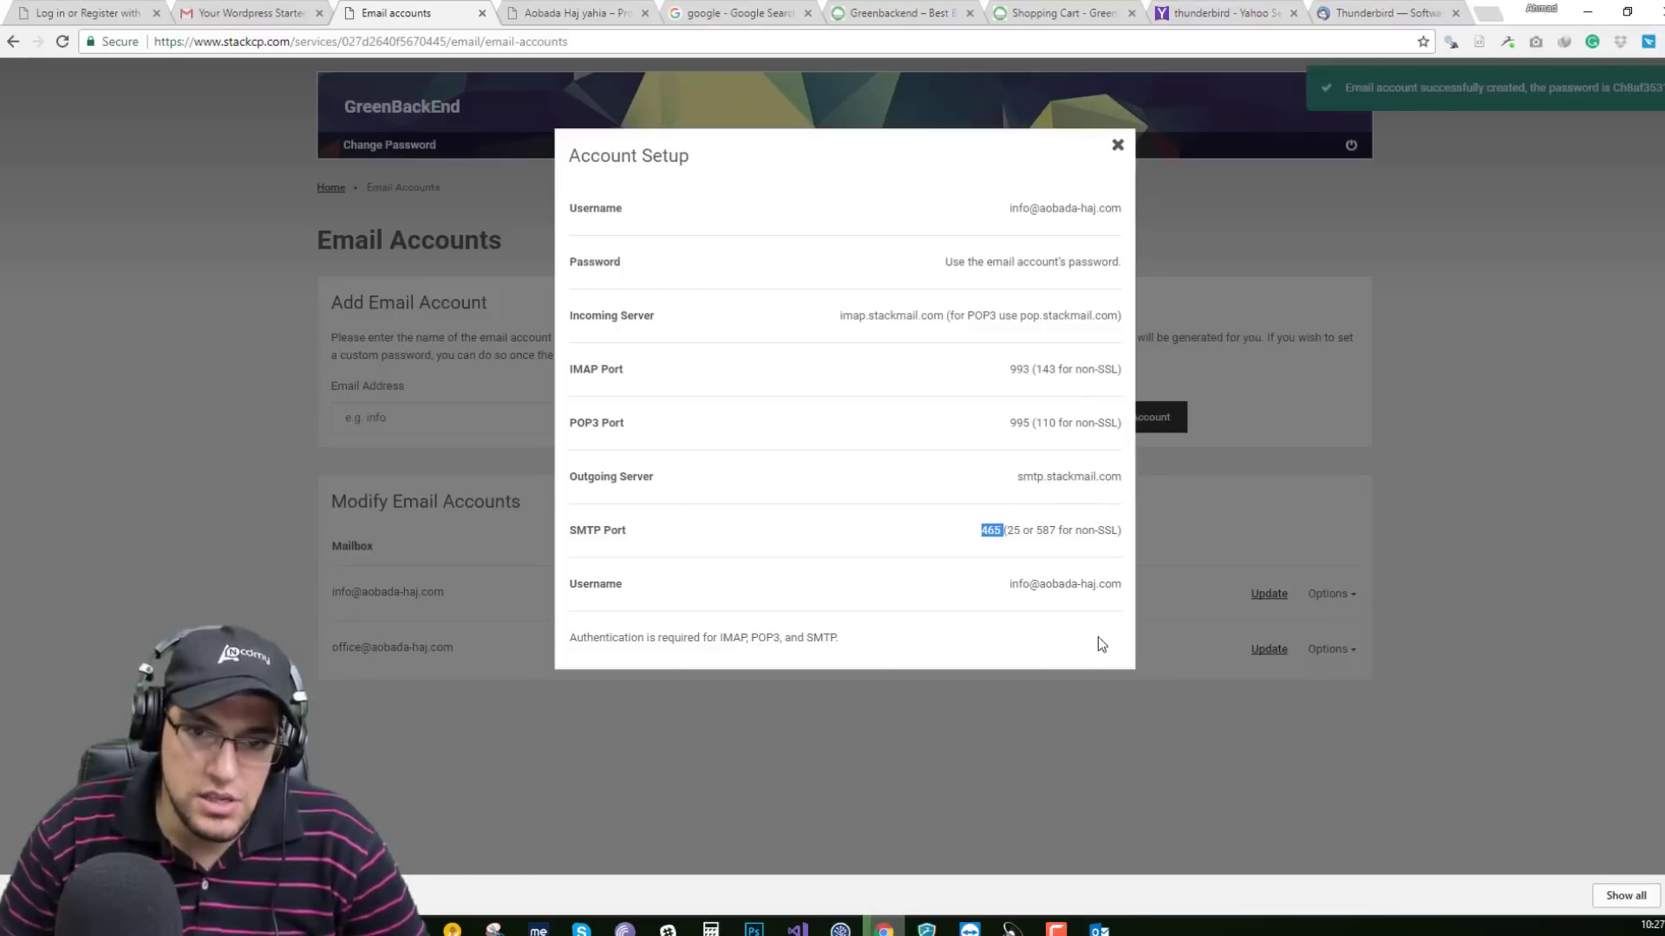
pyautogui.click(1100, 930)
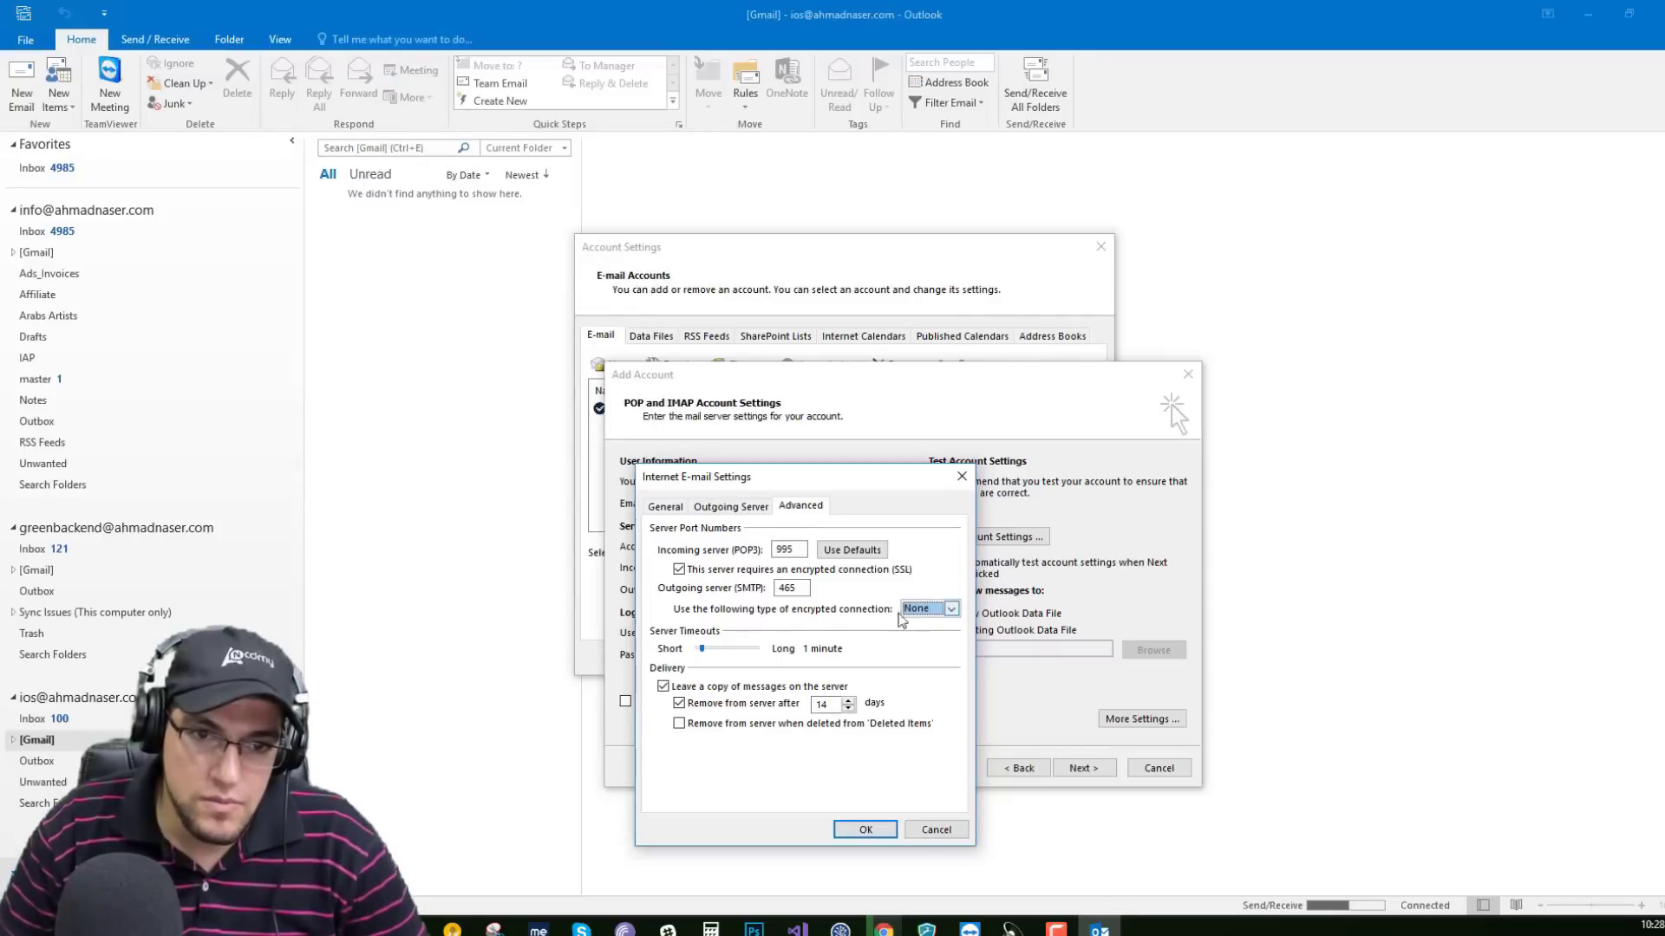
# Set incoming encryption to SSL, clear 'Leave a copy of messages on the server', and confirm.
pyautogui.click(926, 609)
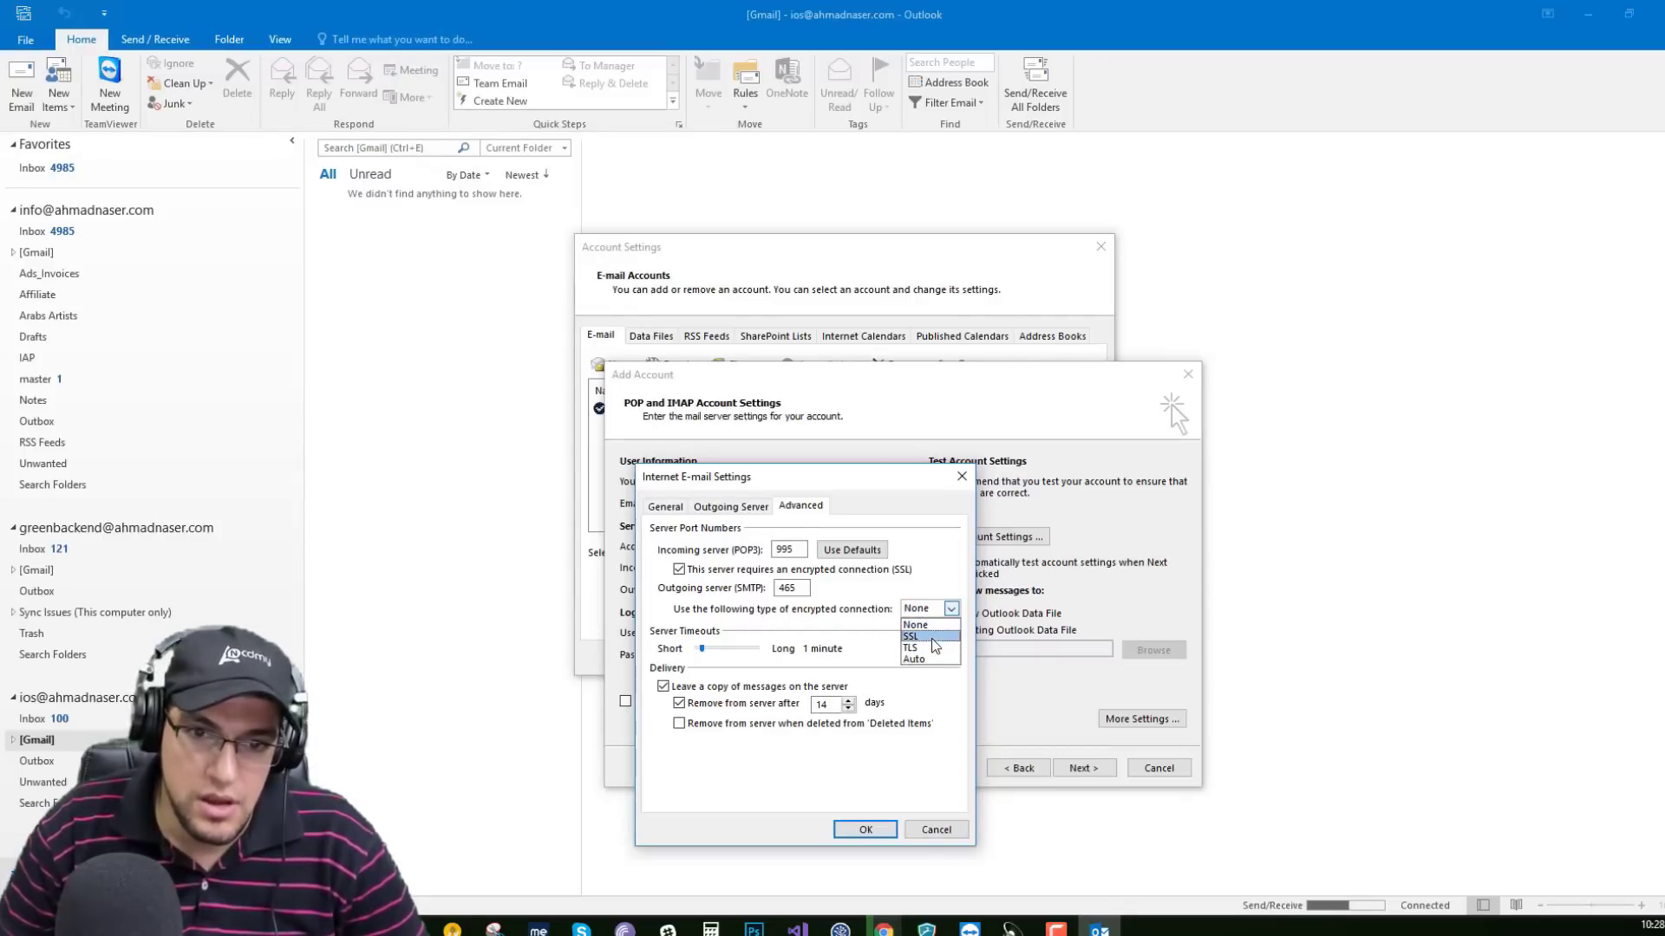
pyautogui.click(938, 639)
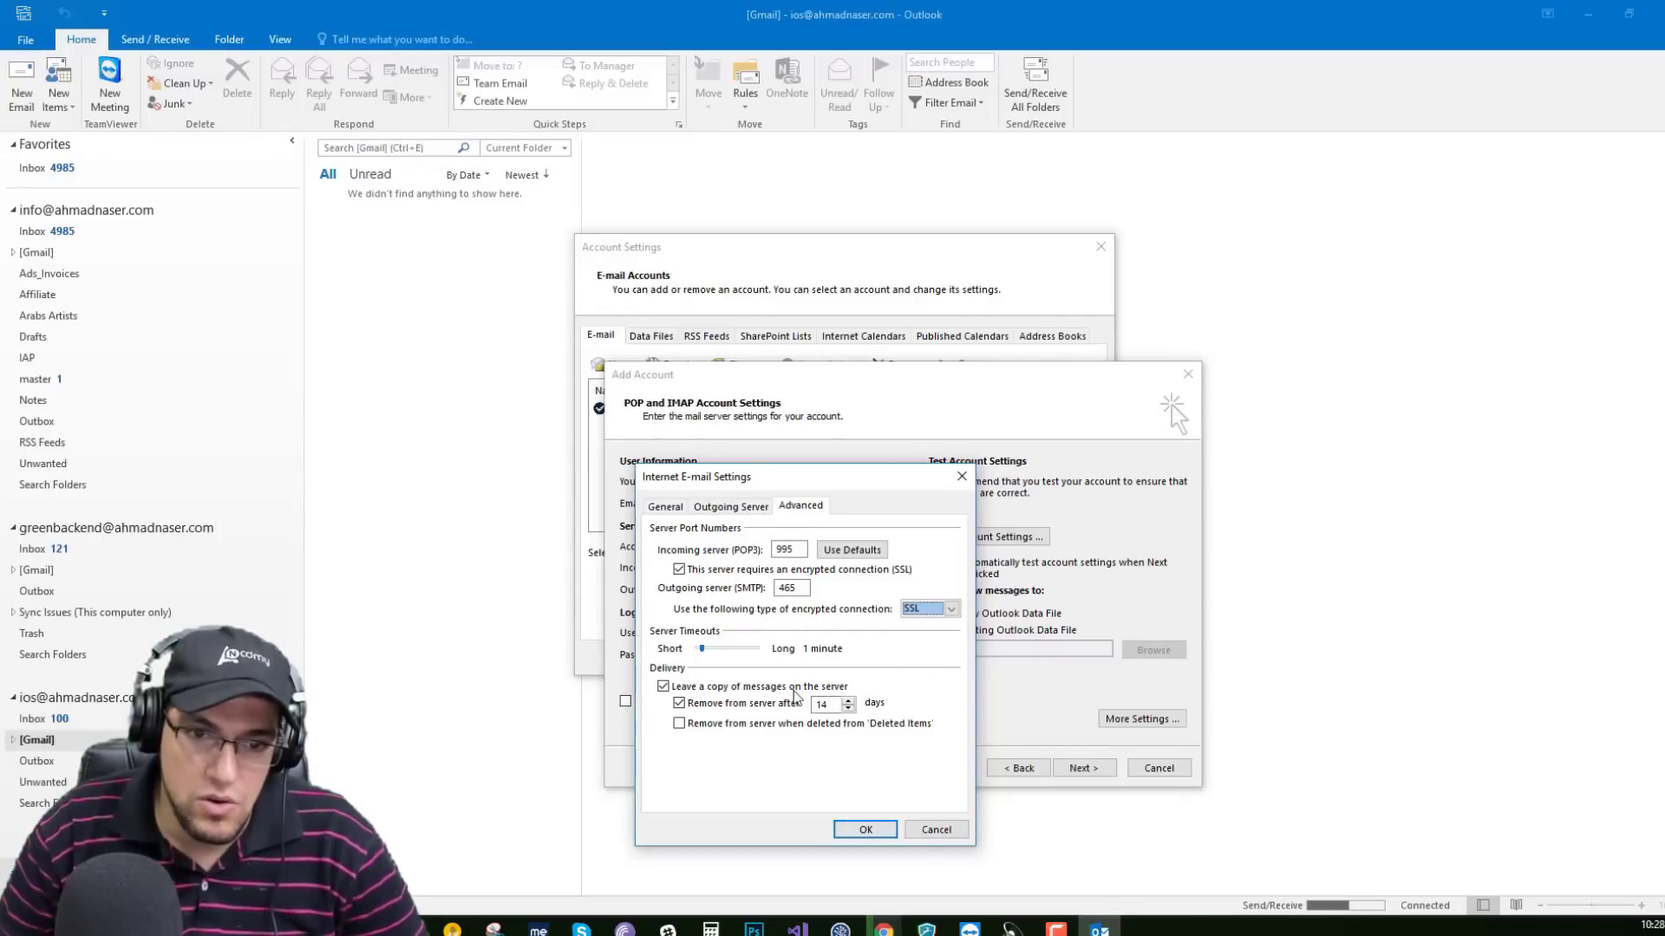
pyautogui.click(663, 687)
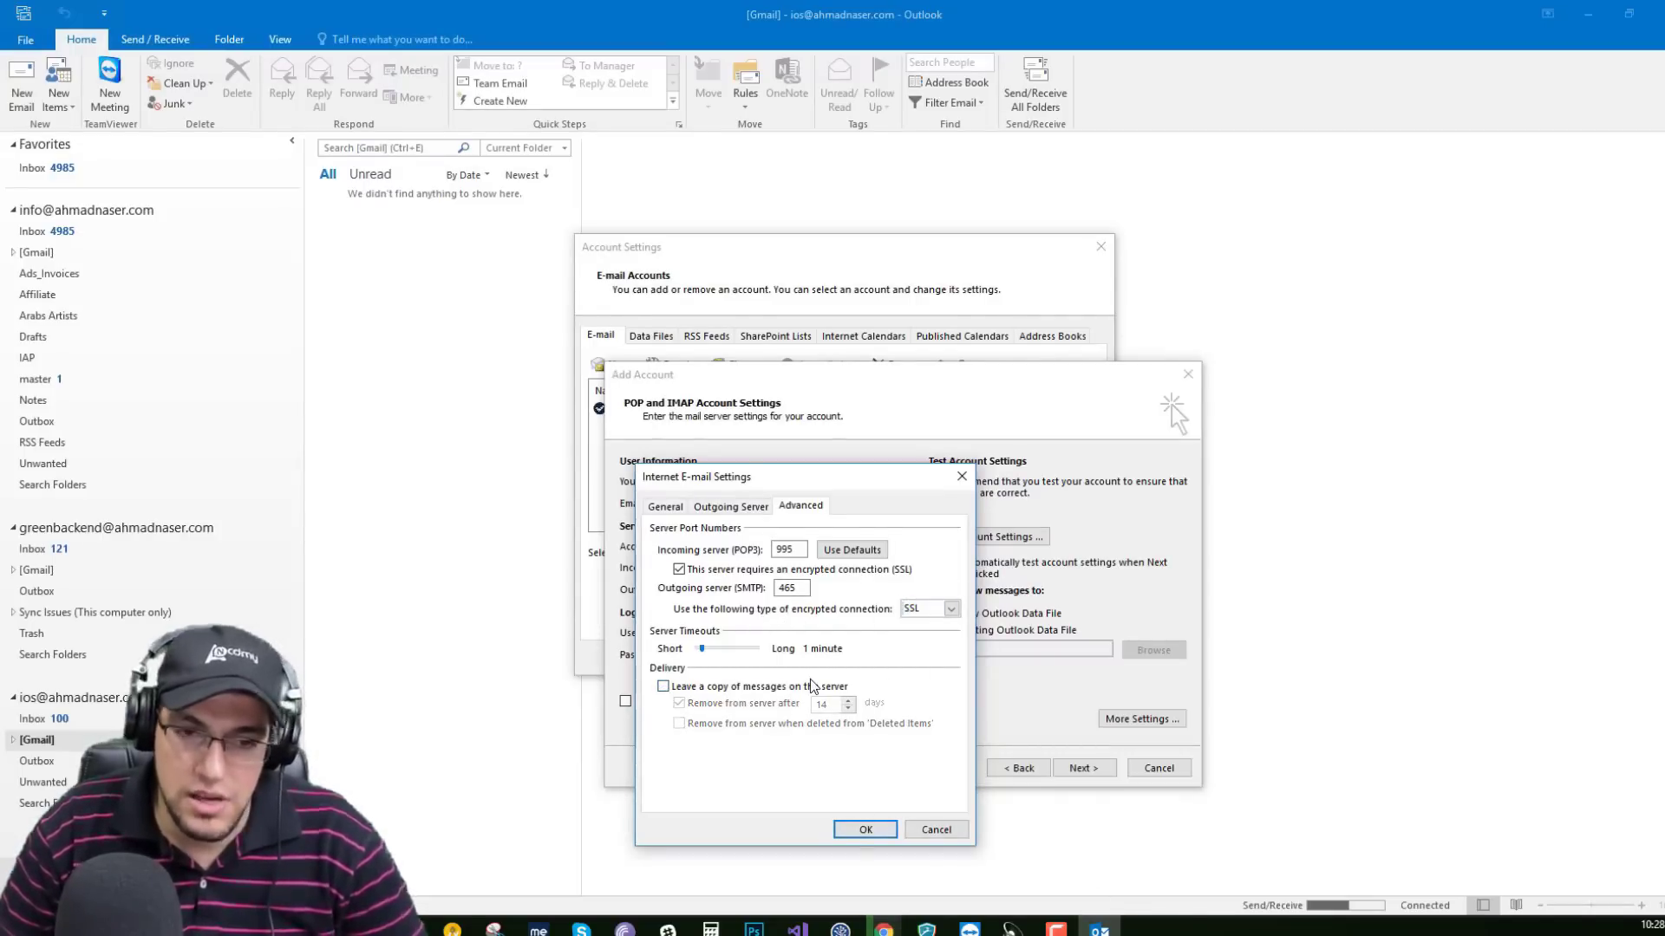
pyautogui.click(709, 690)
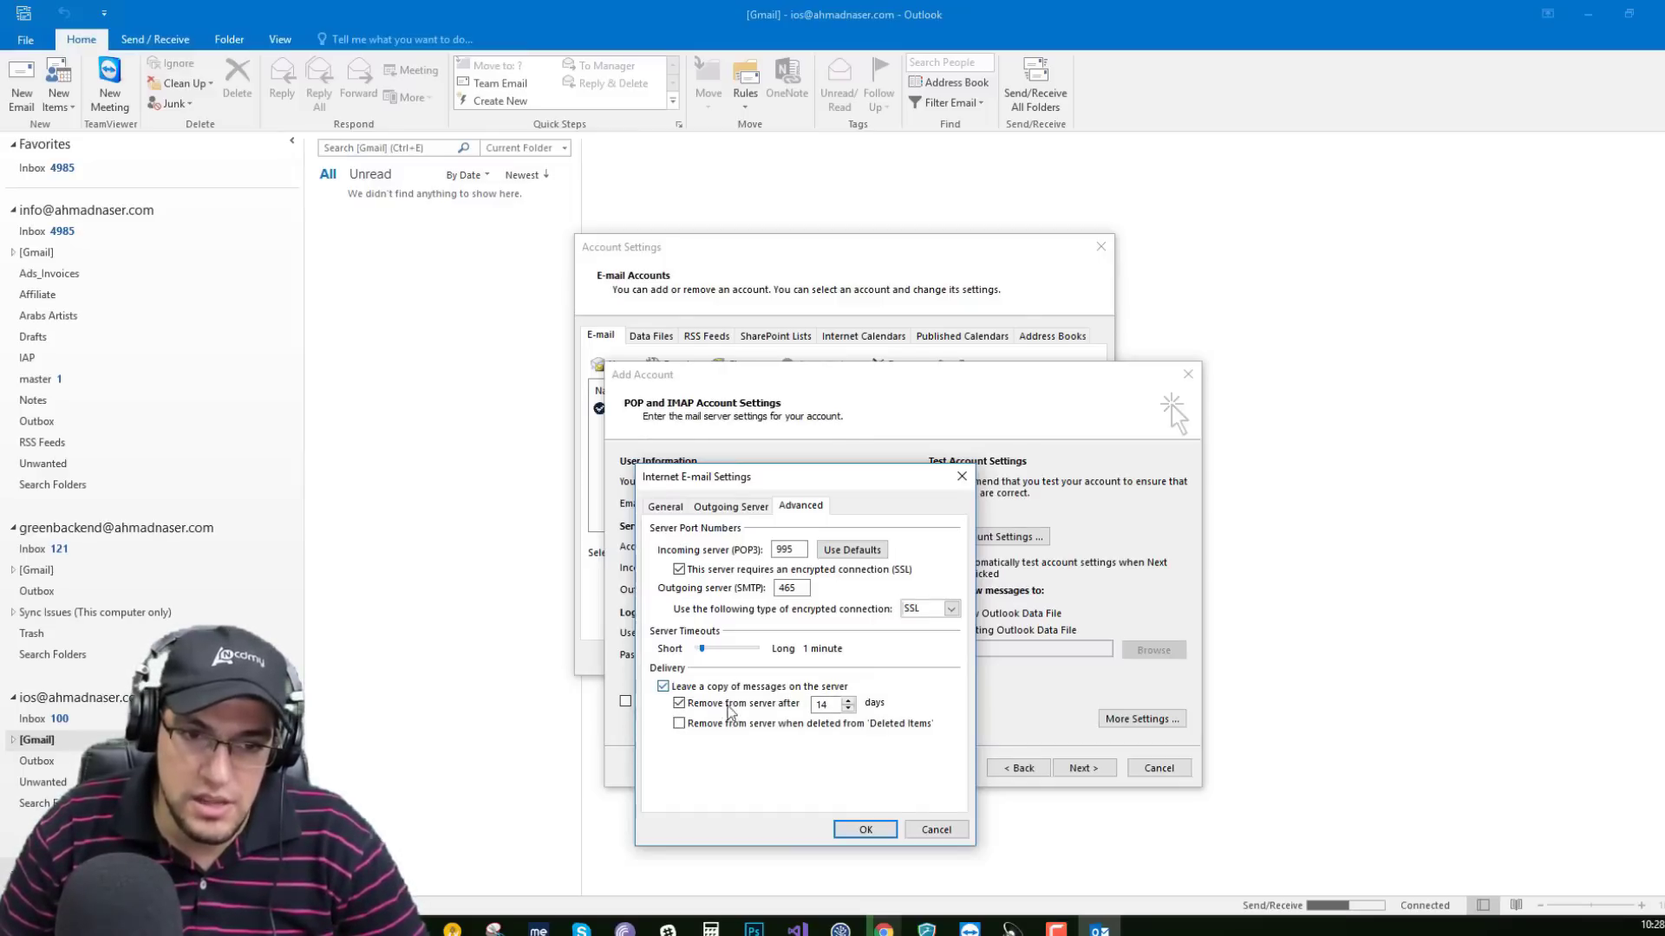
pyautogui.click(761, 691)
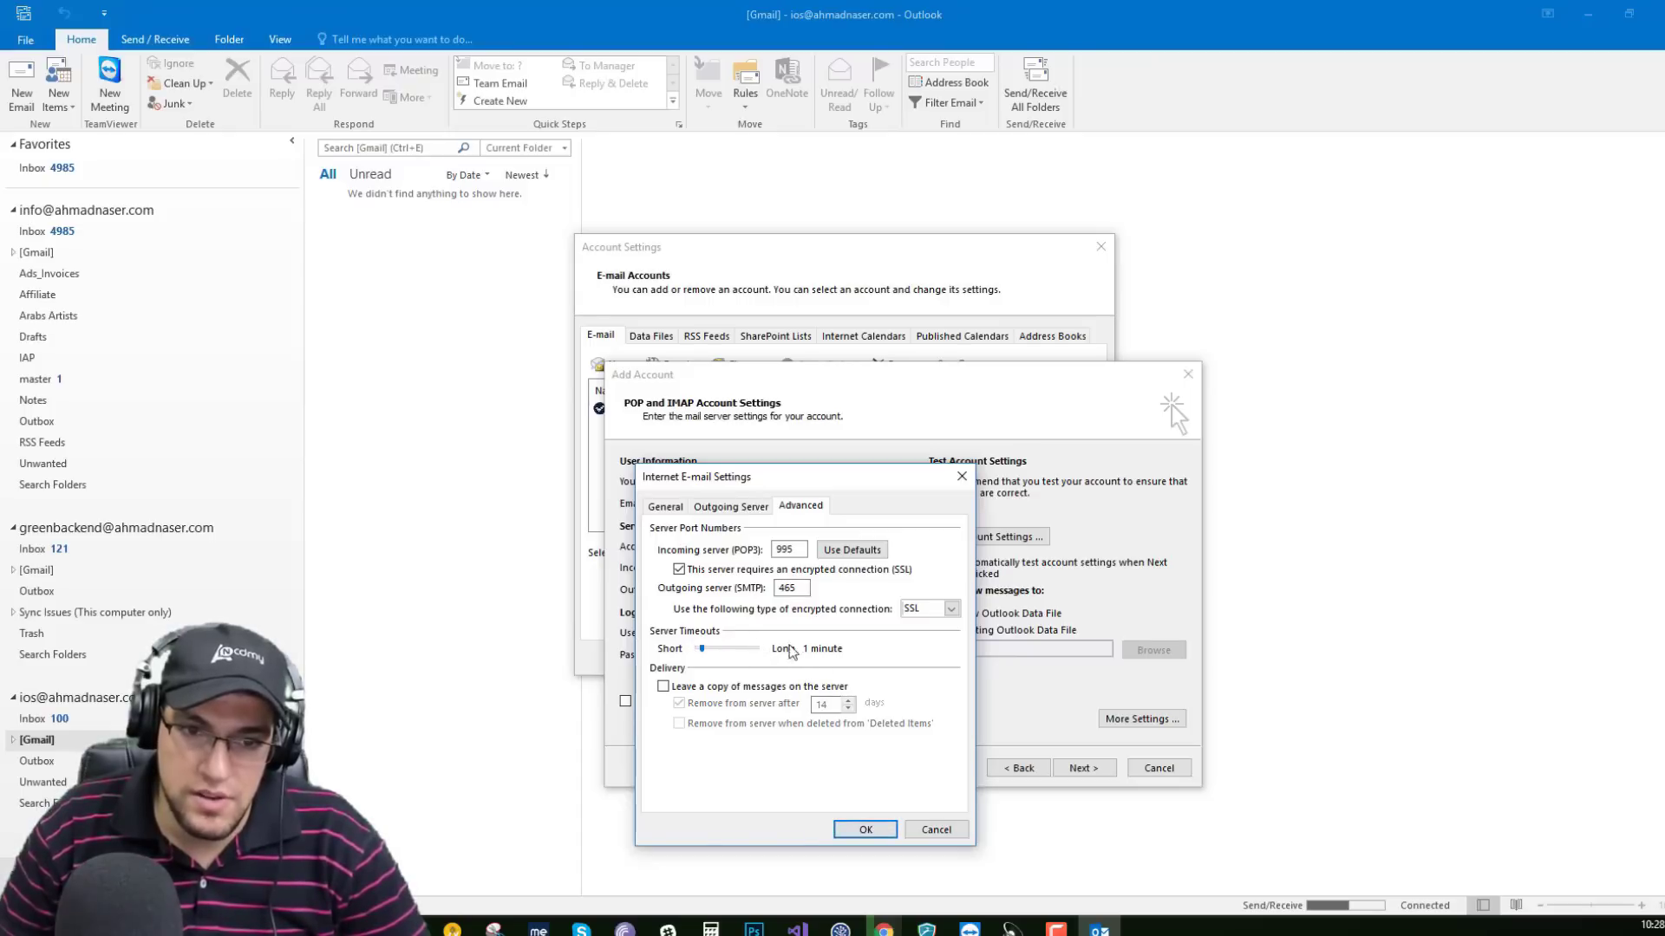
pyautogui.click(863, 831)
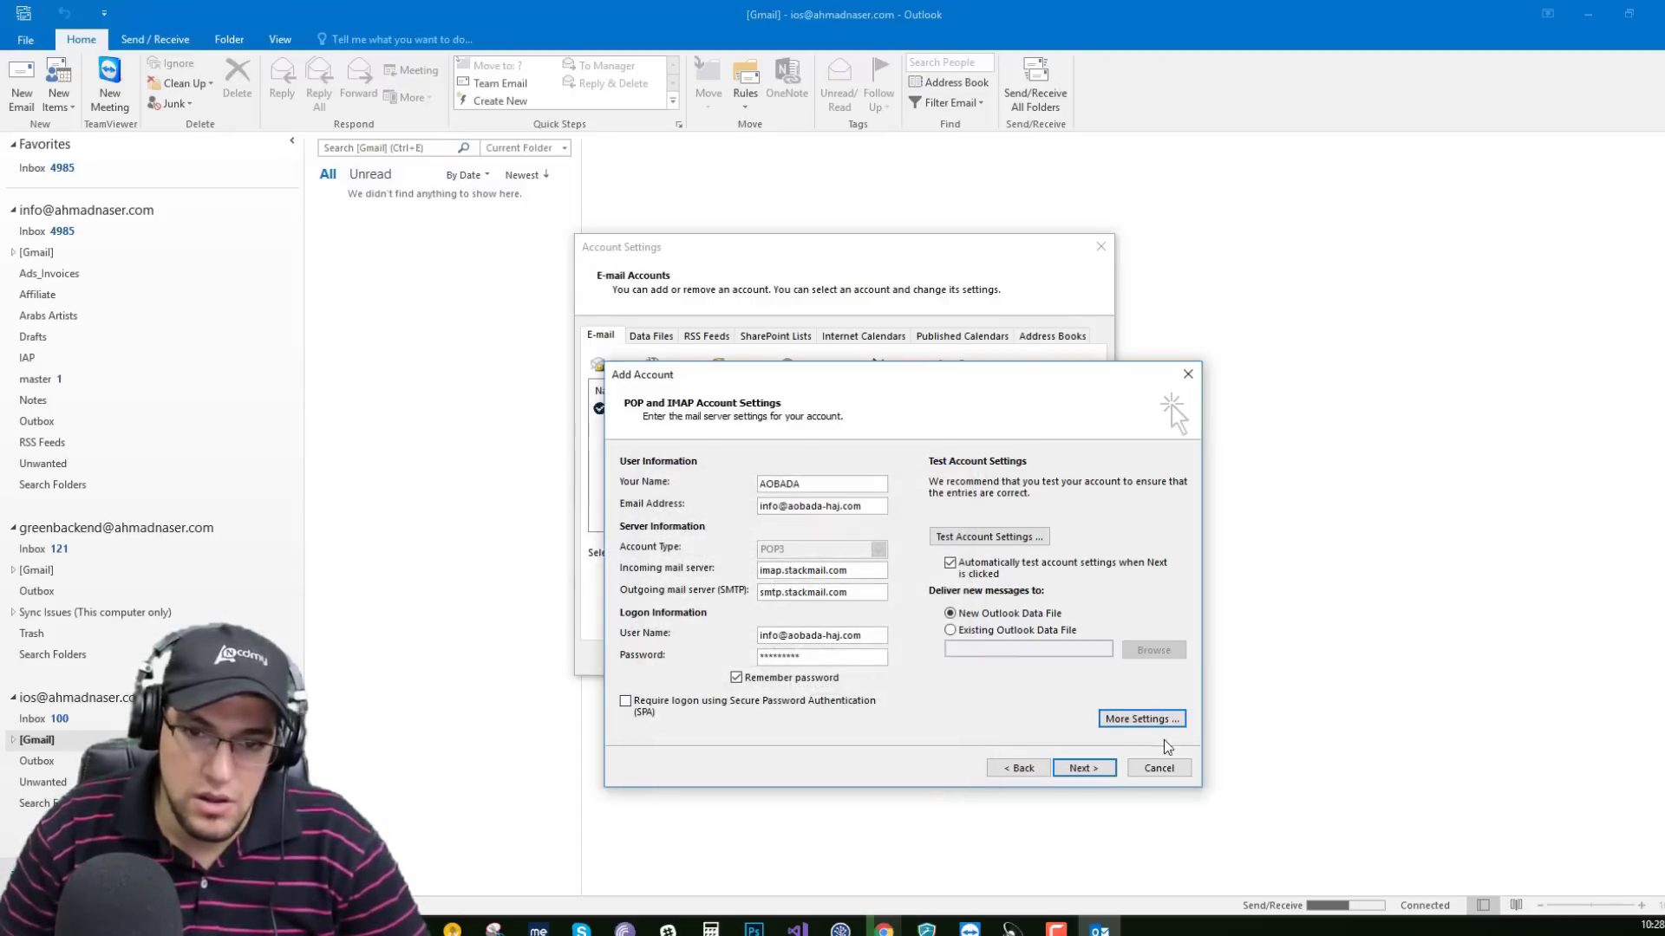
# Run the account connection tests, finish adding the info POP account, and close Account Settings.
pyautogui.click(1082, 769)
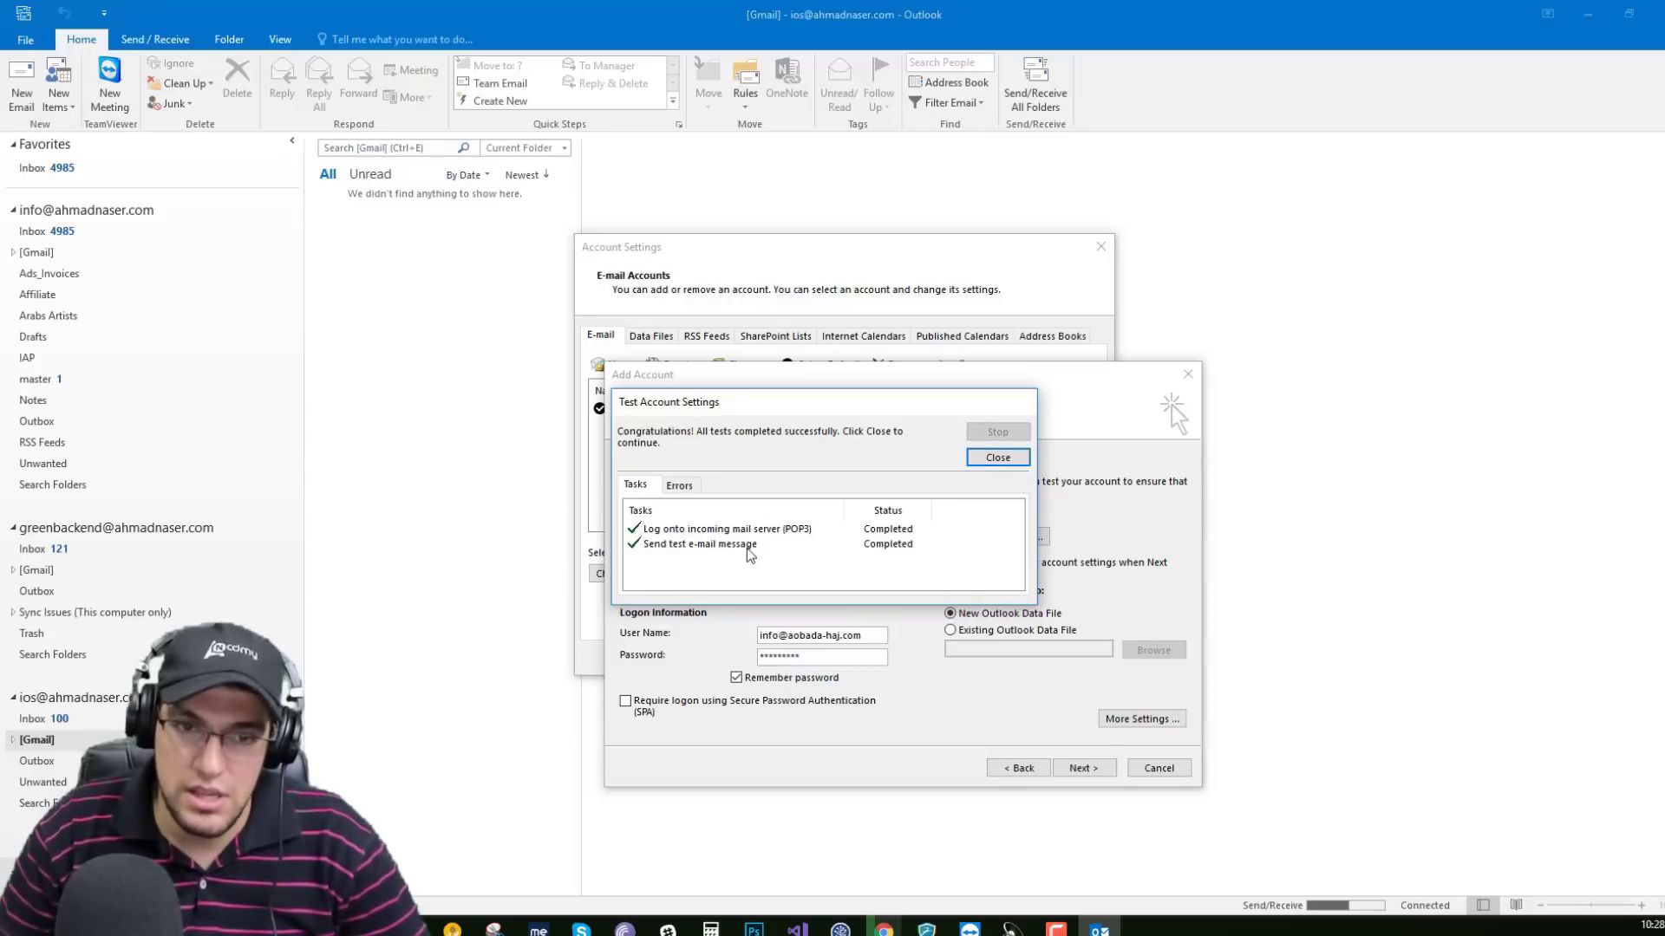
pyautogui.click(998, 455)
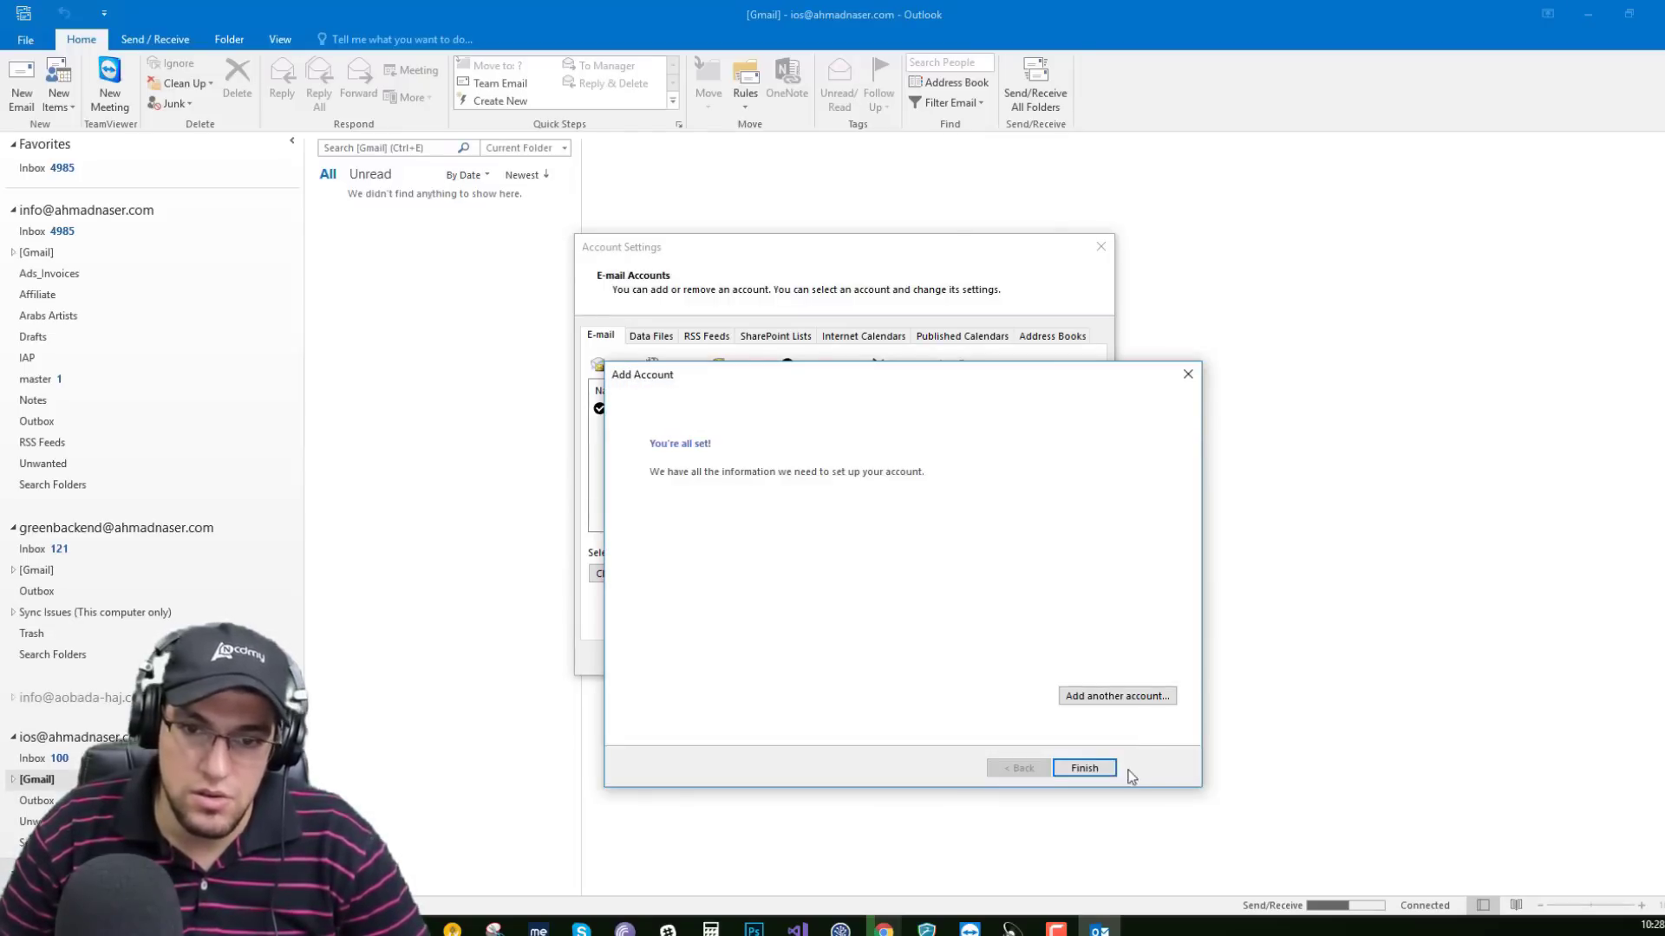
pyautogui.click(1085, 768)
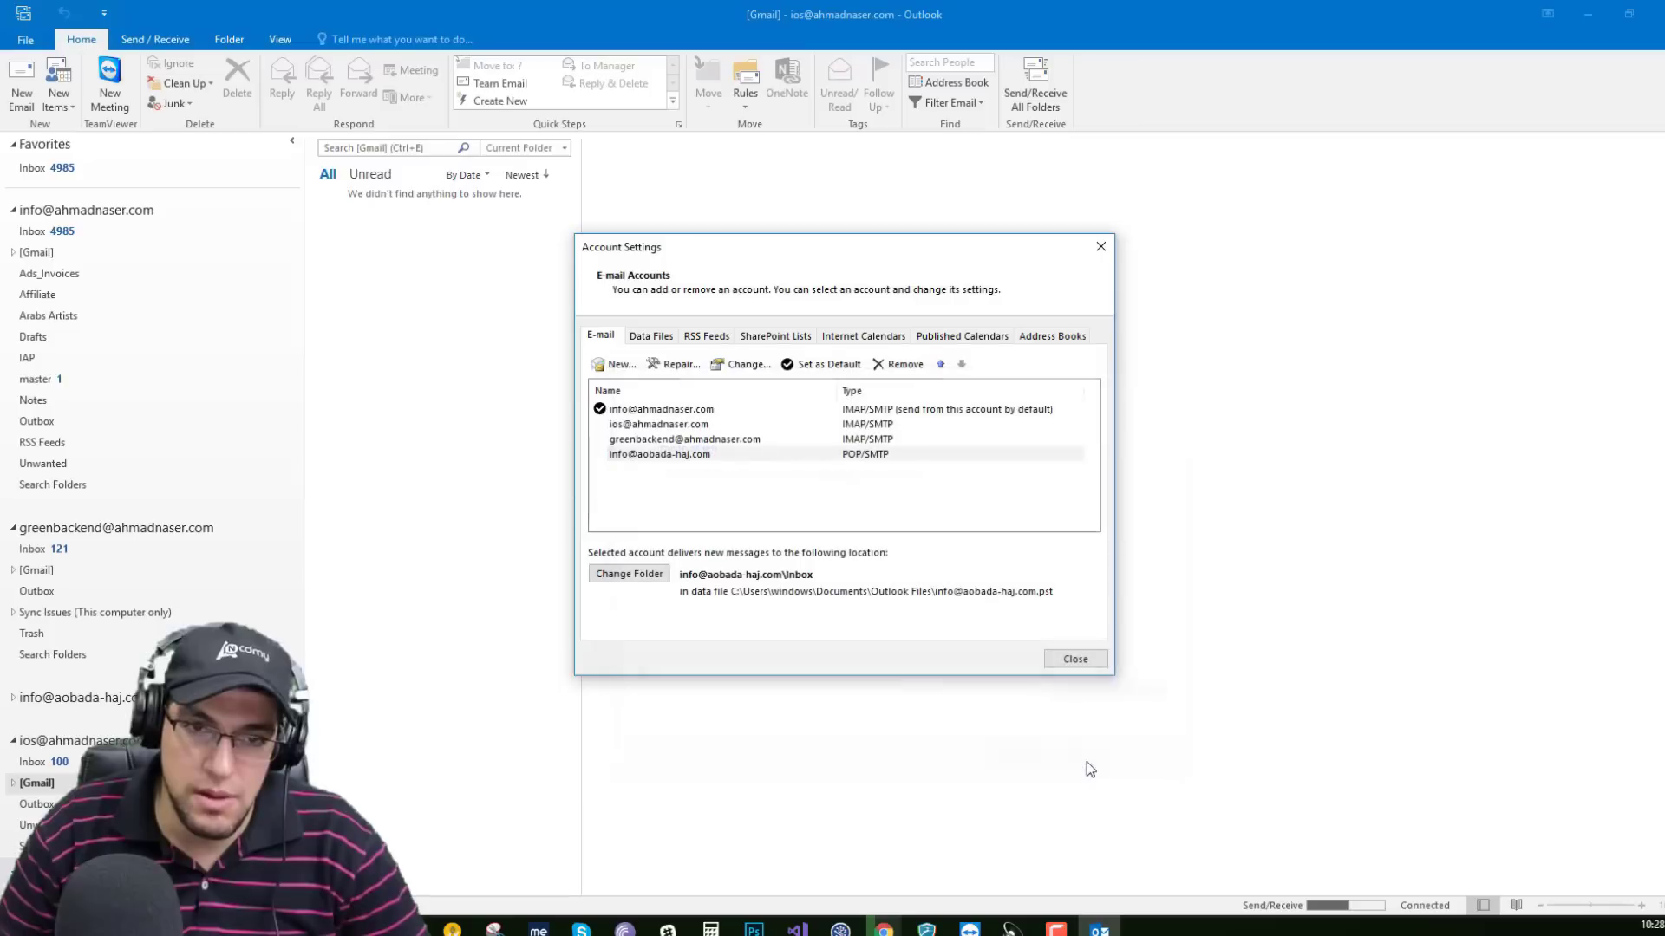
pyautogui.click(1099, 247)
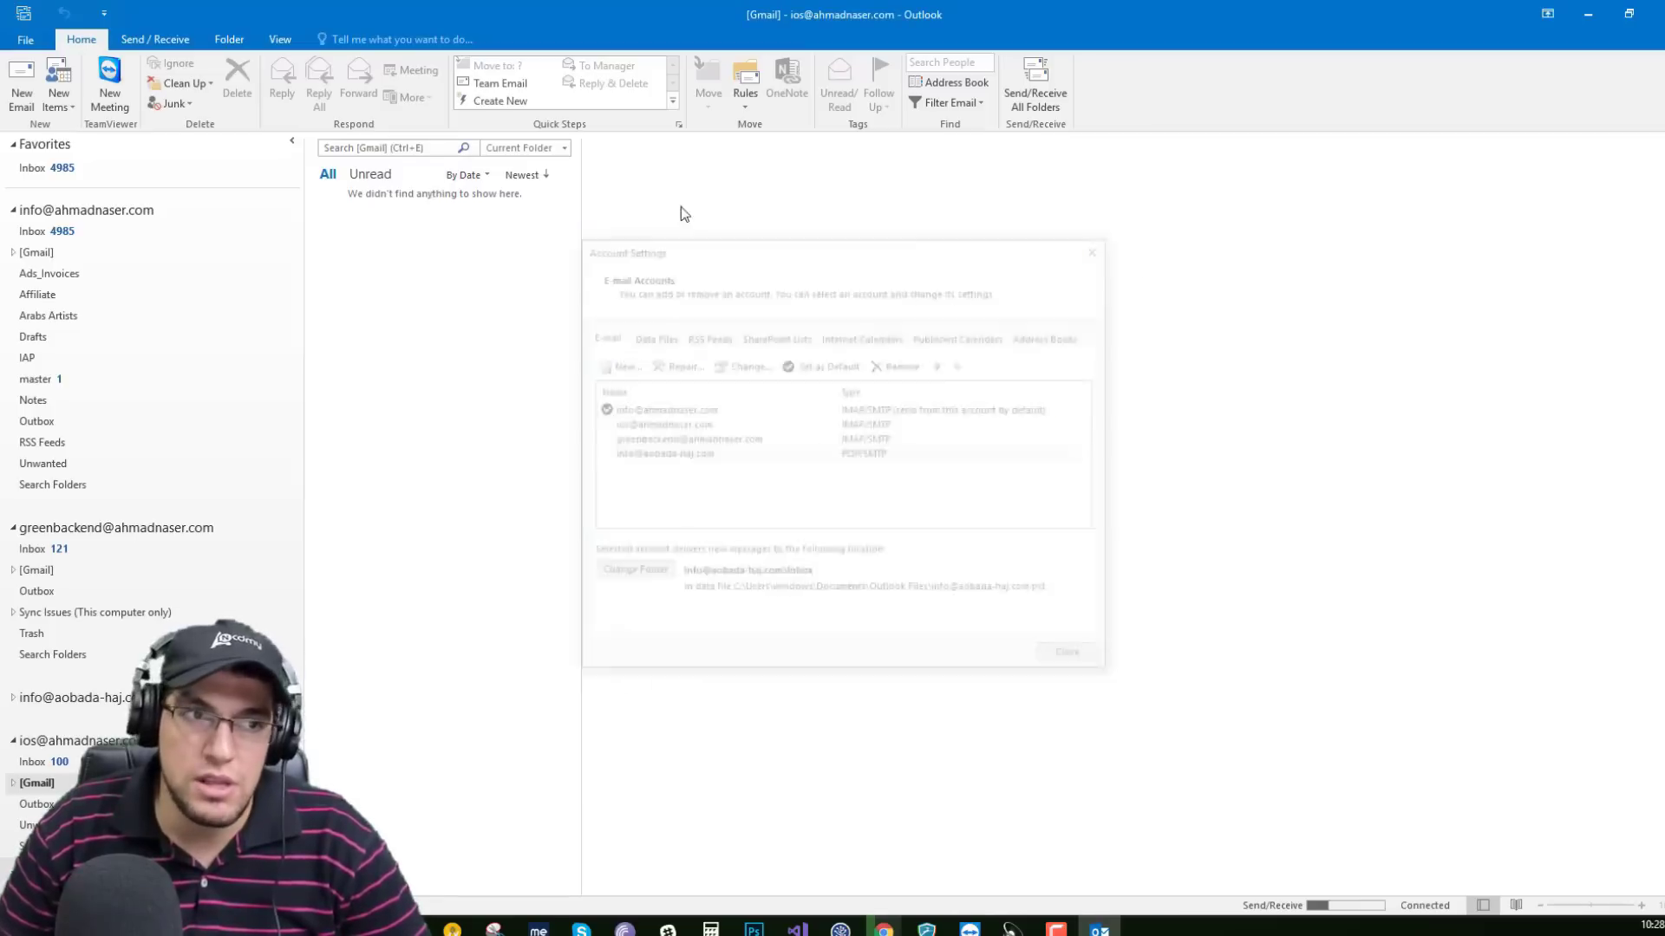
# Start a new email from the new info account, addressed to the main mailbox.
pyautogui.click(15, 88)
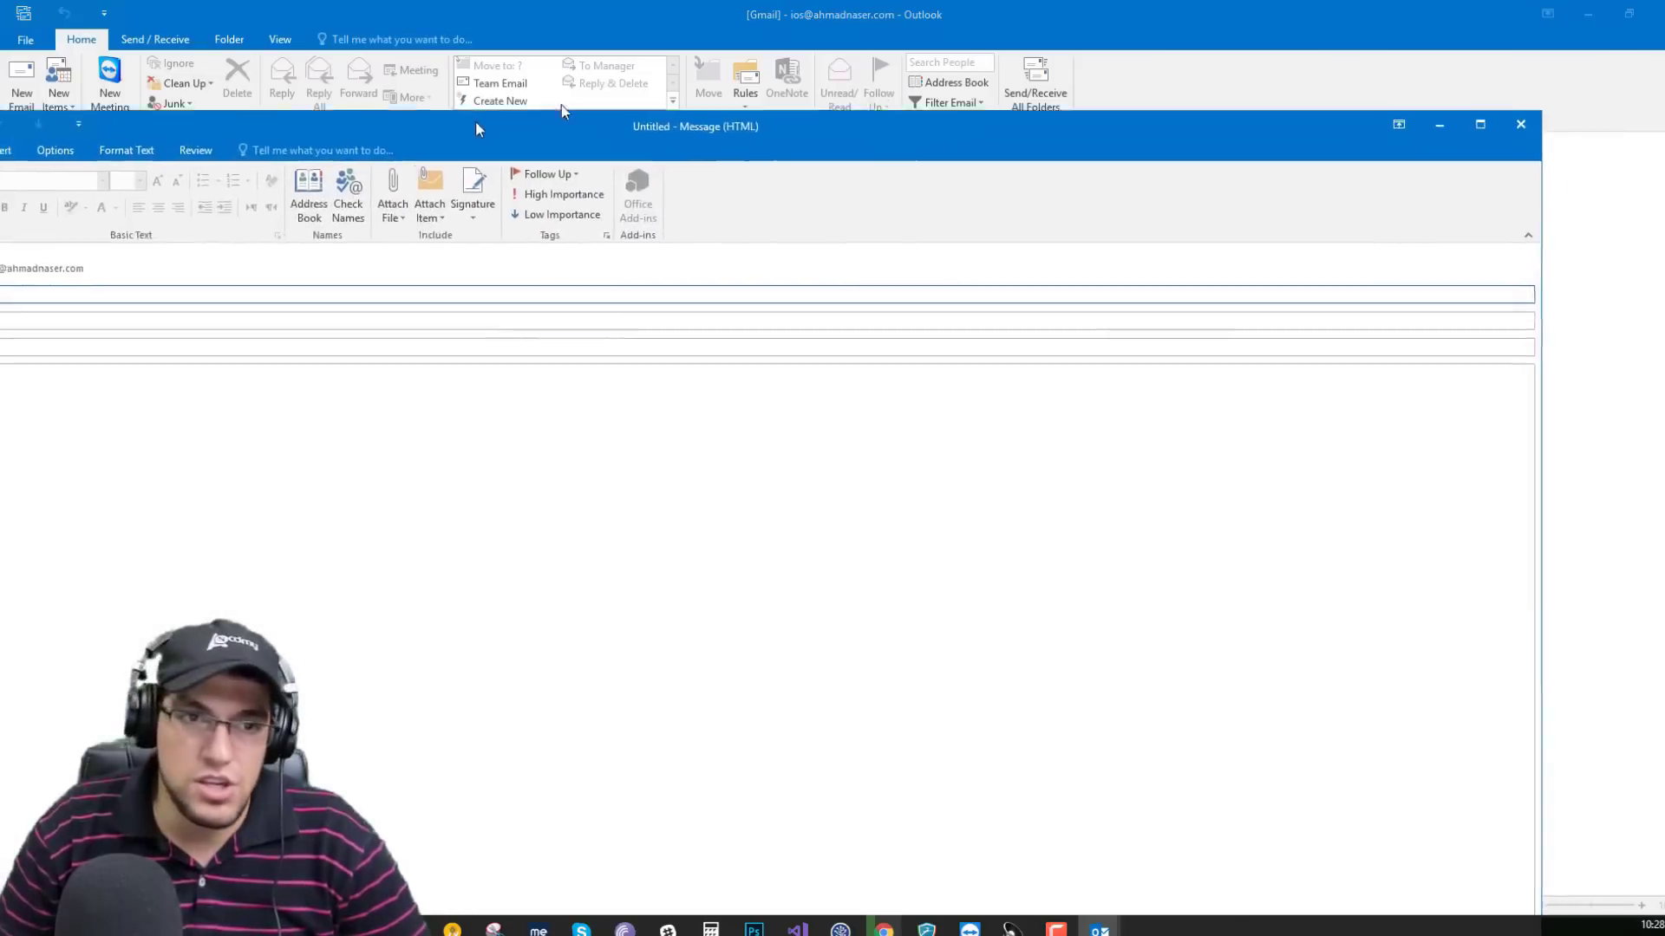
pyautogui.click(230, 216)
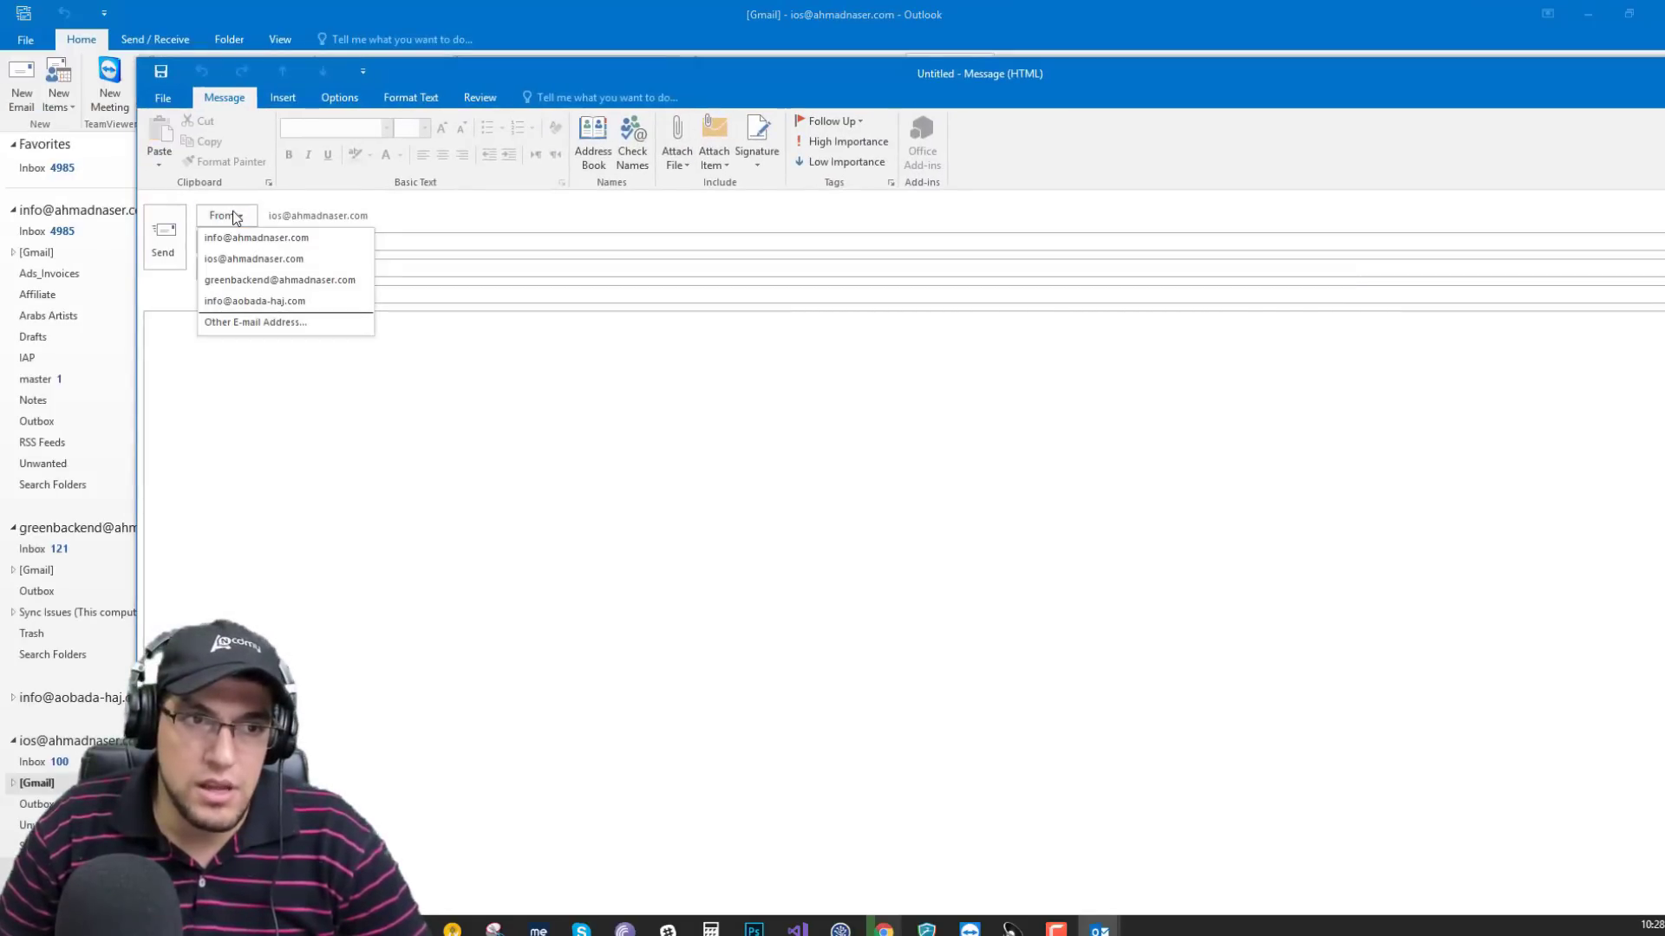
pyautogui.click(266, 302)
pyautogui.click(335, 295)
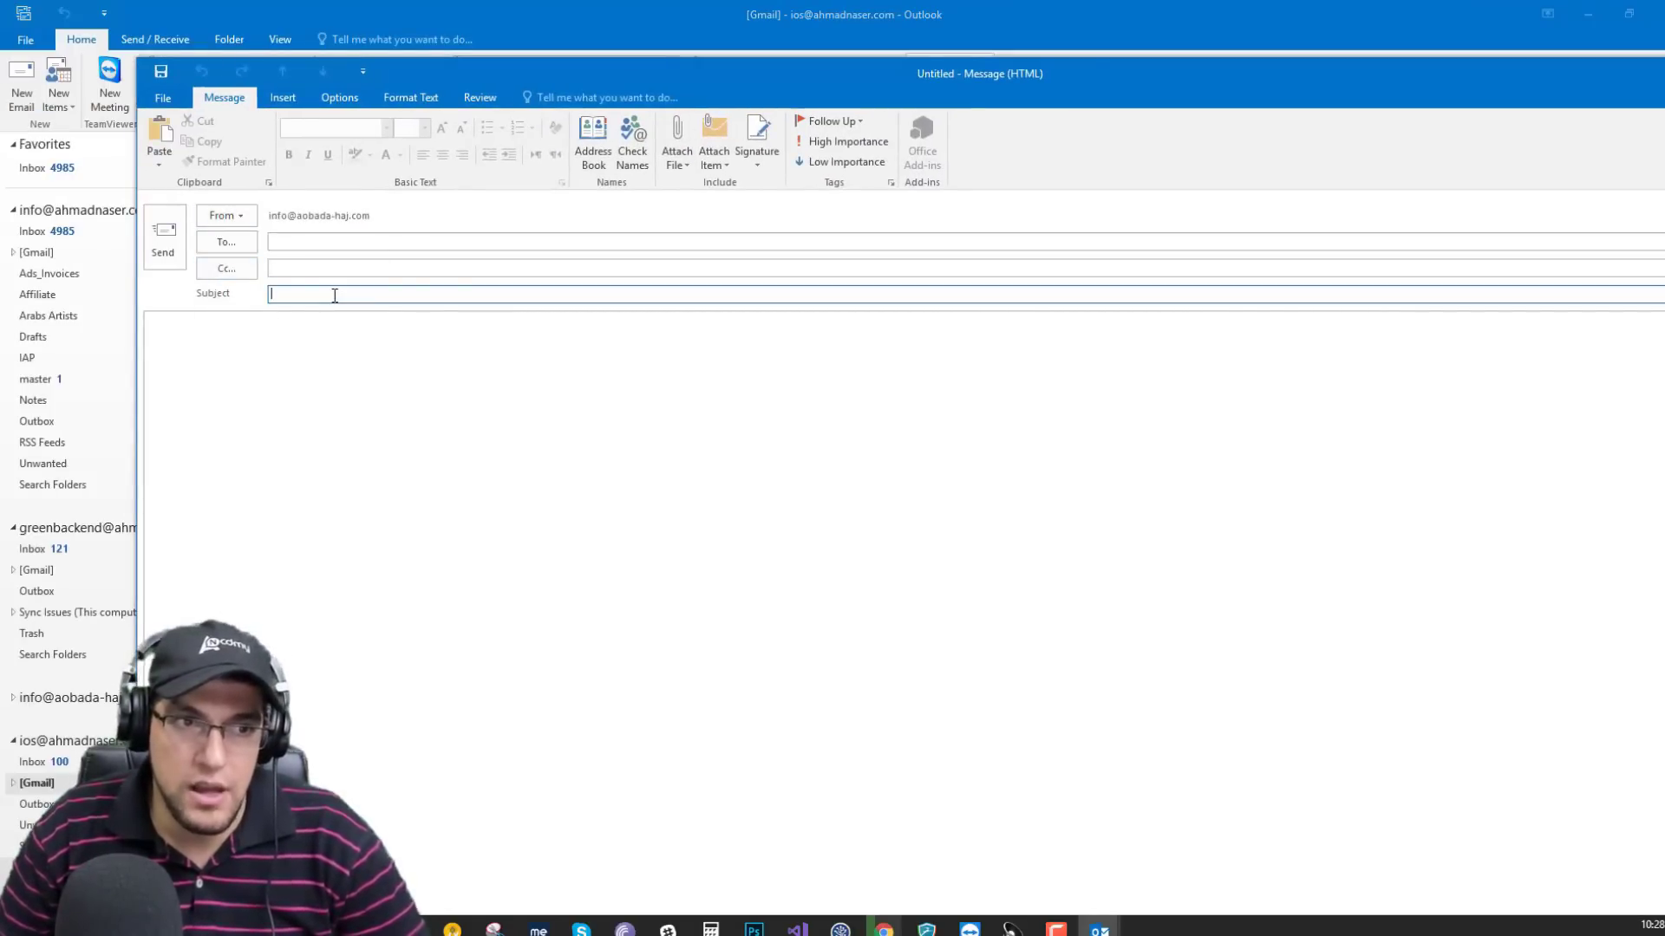
pyautogui.click(319, 243)
pyautogui.click(323, 293)
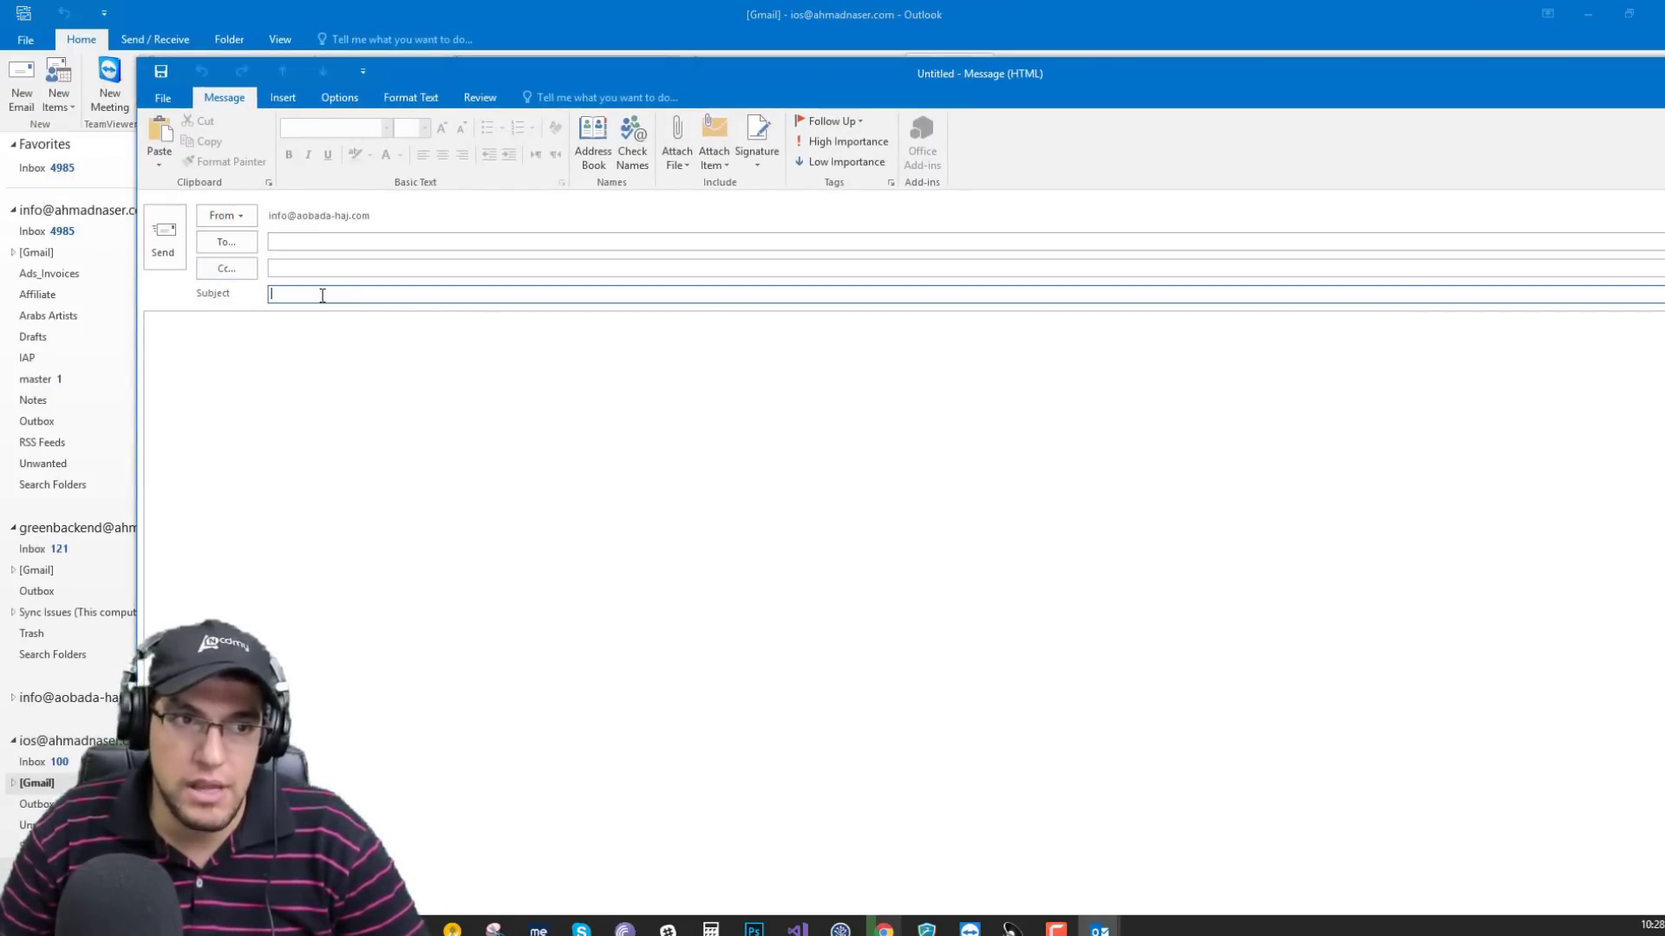
pyautogui.click(316, 242)
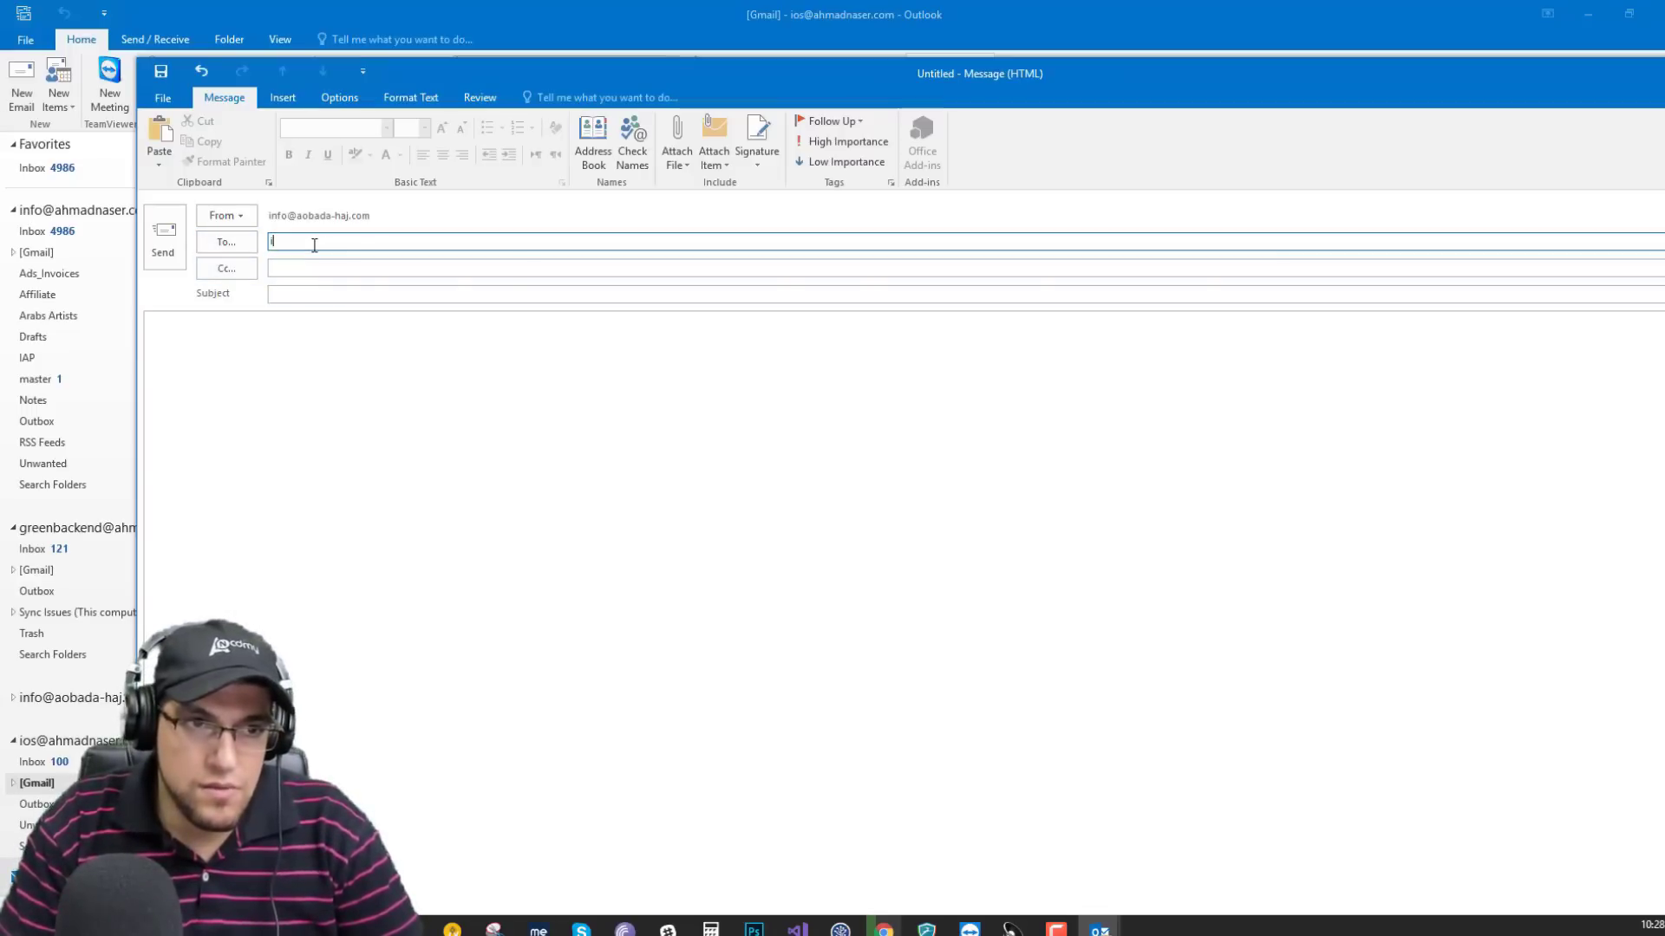
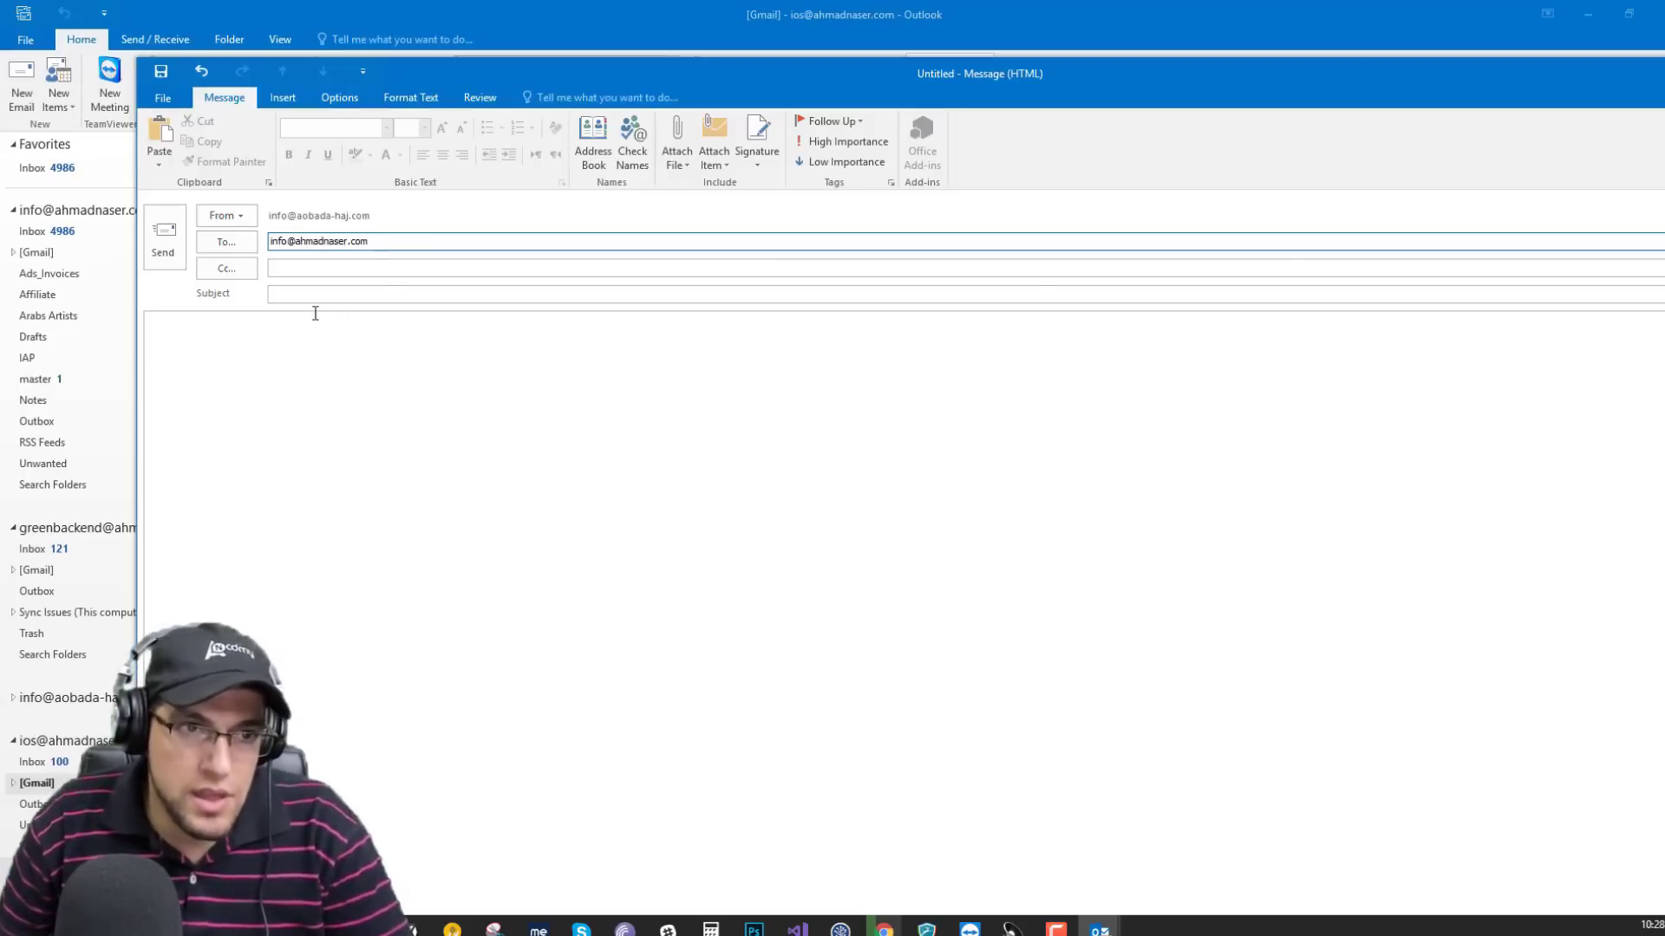
# Enter 'test' as the subject and body, then send the message.
pyautogui.click(311, 295)
pyautogui.write('t')
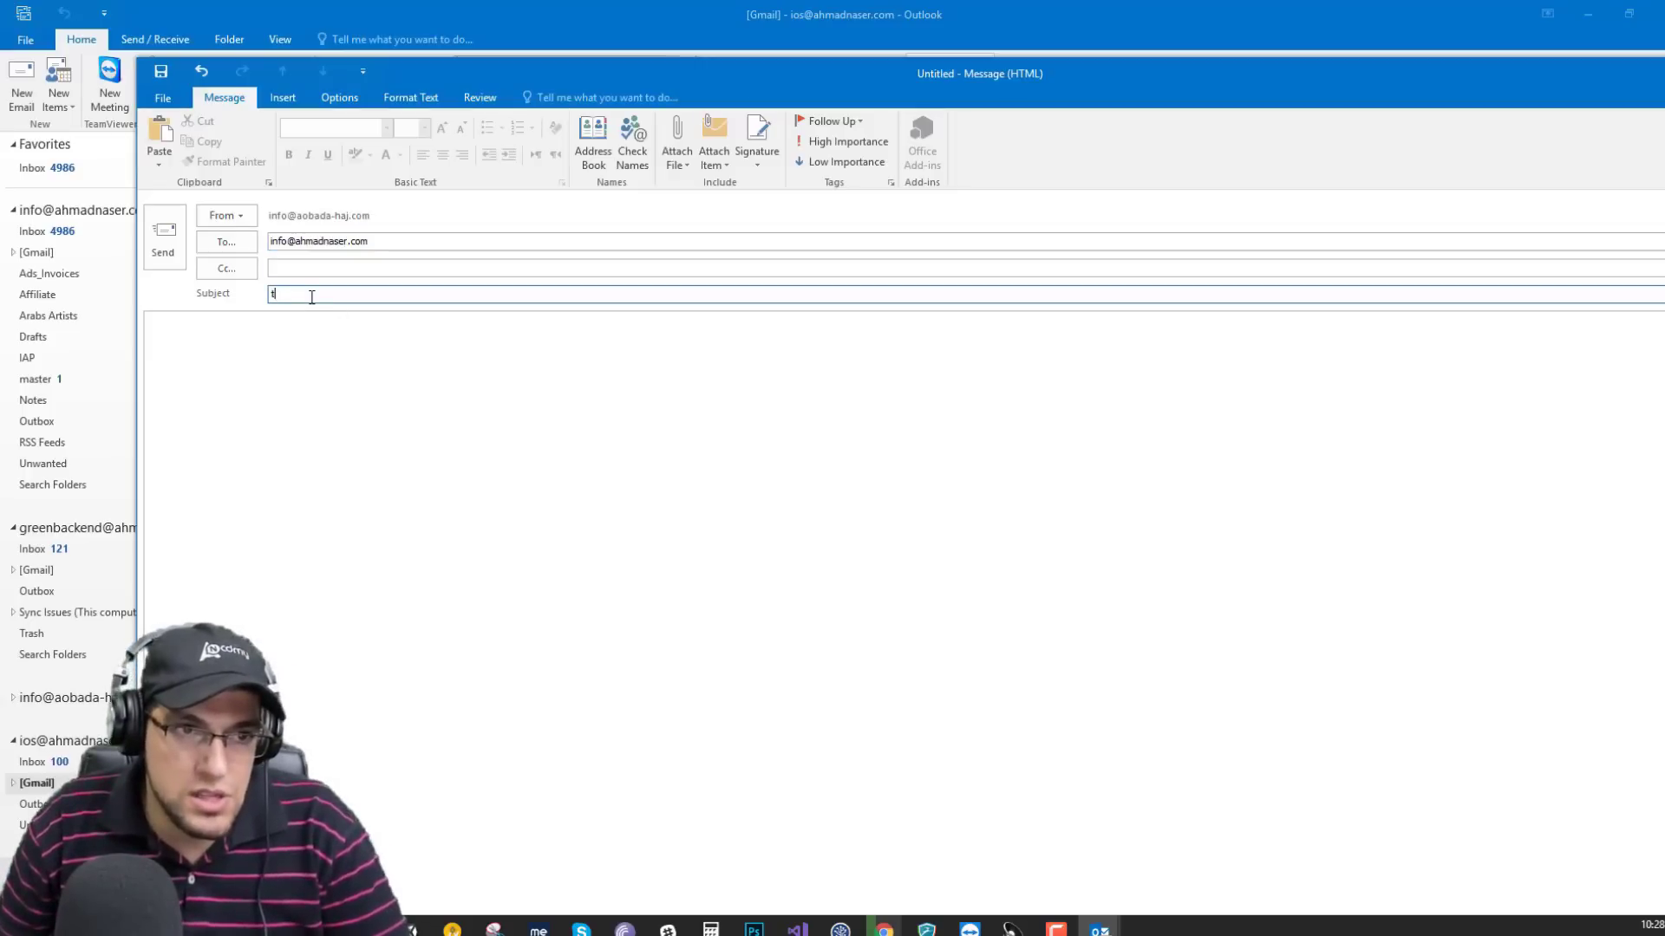
pyautogui.click(333, 410)
pyautogui.write('test')
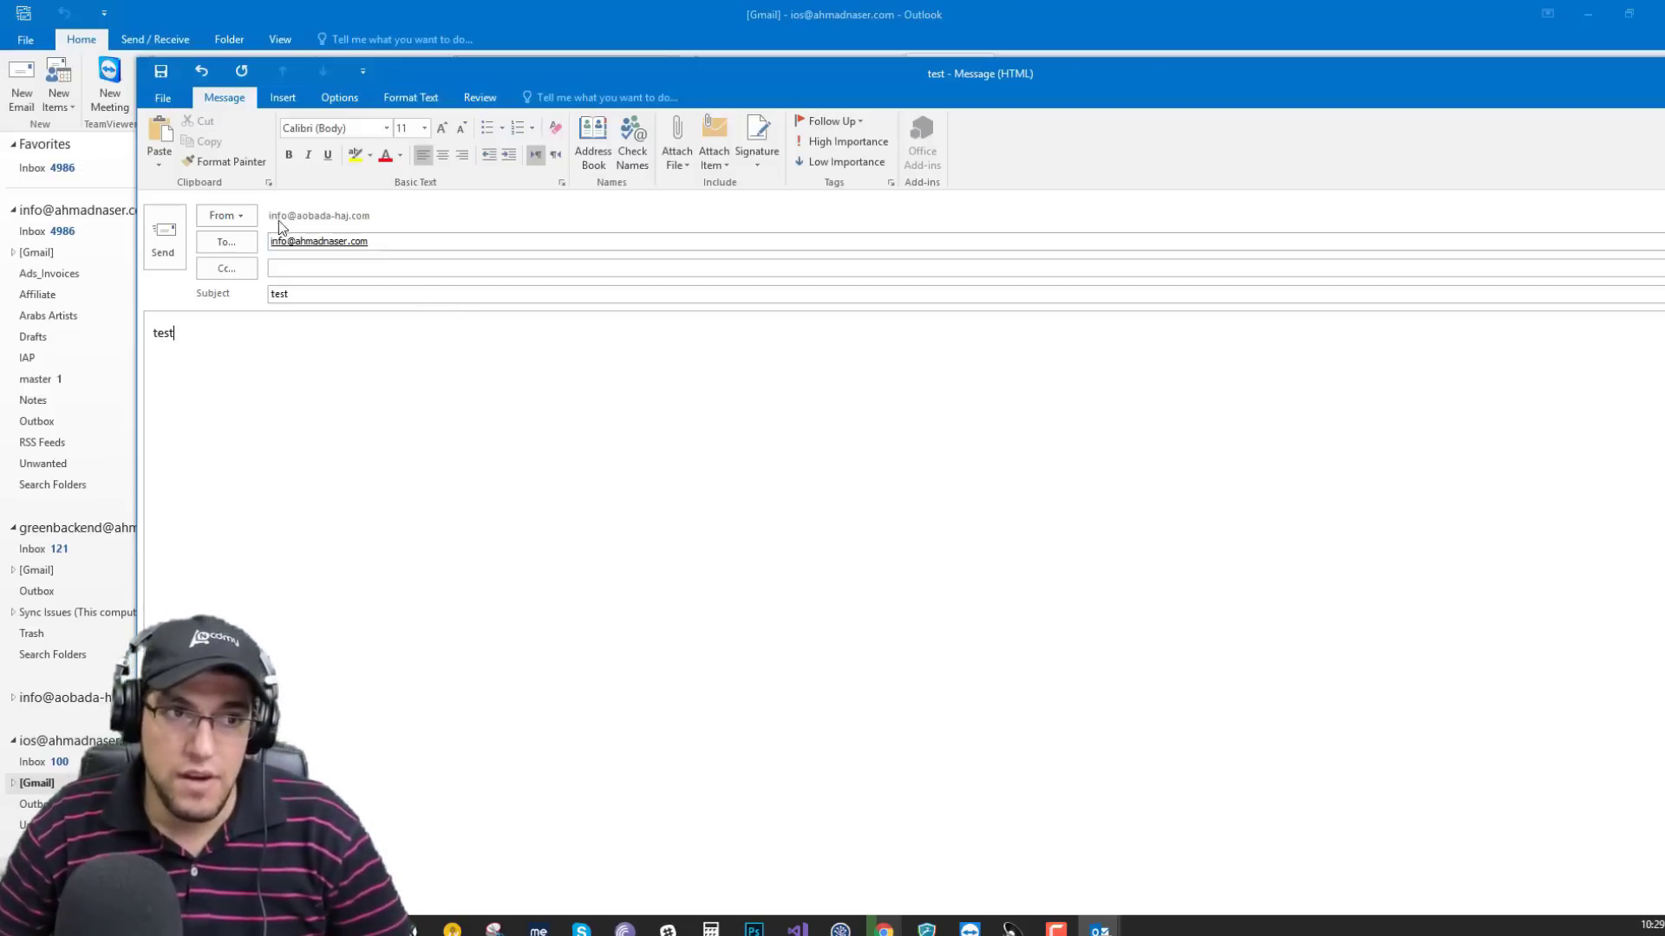
pyautogui.click(165, 236)
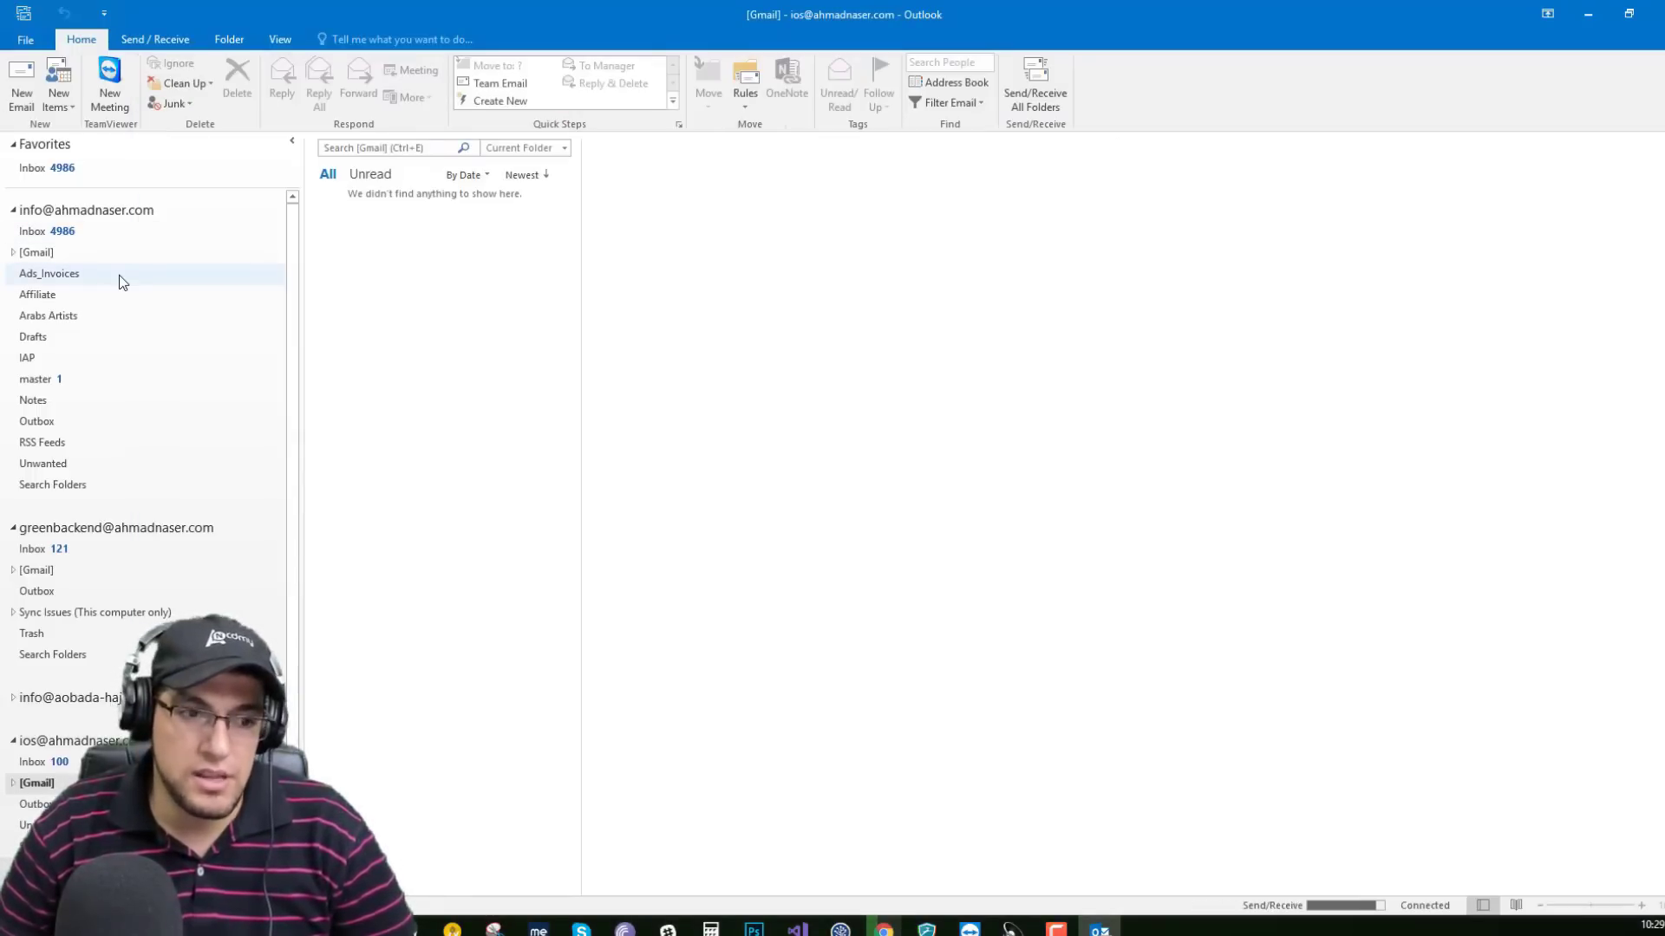
# Open the received 'test' message from the main Inbox and start a reply, allowing picture downloads.
pyautogui.click(79, 235)
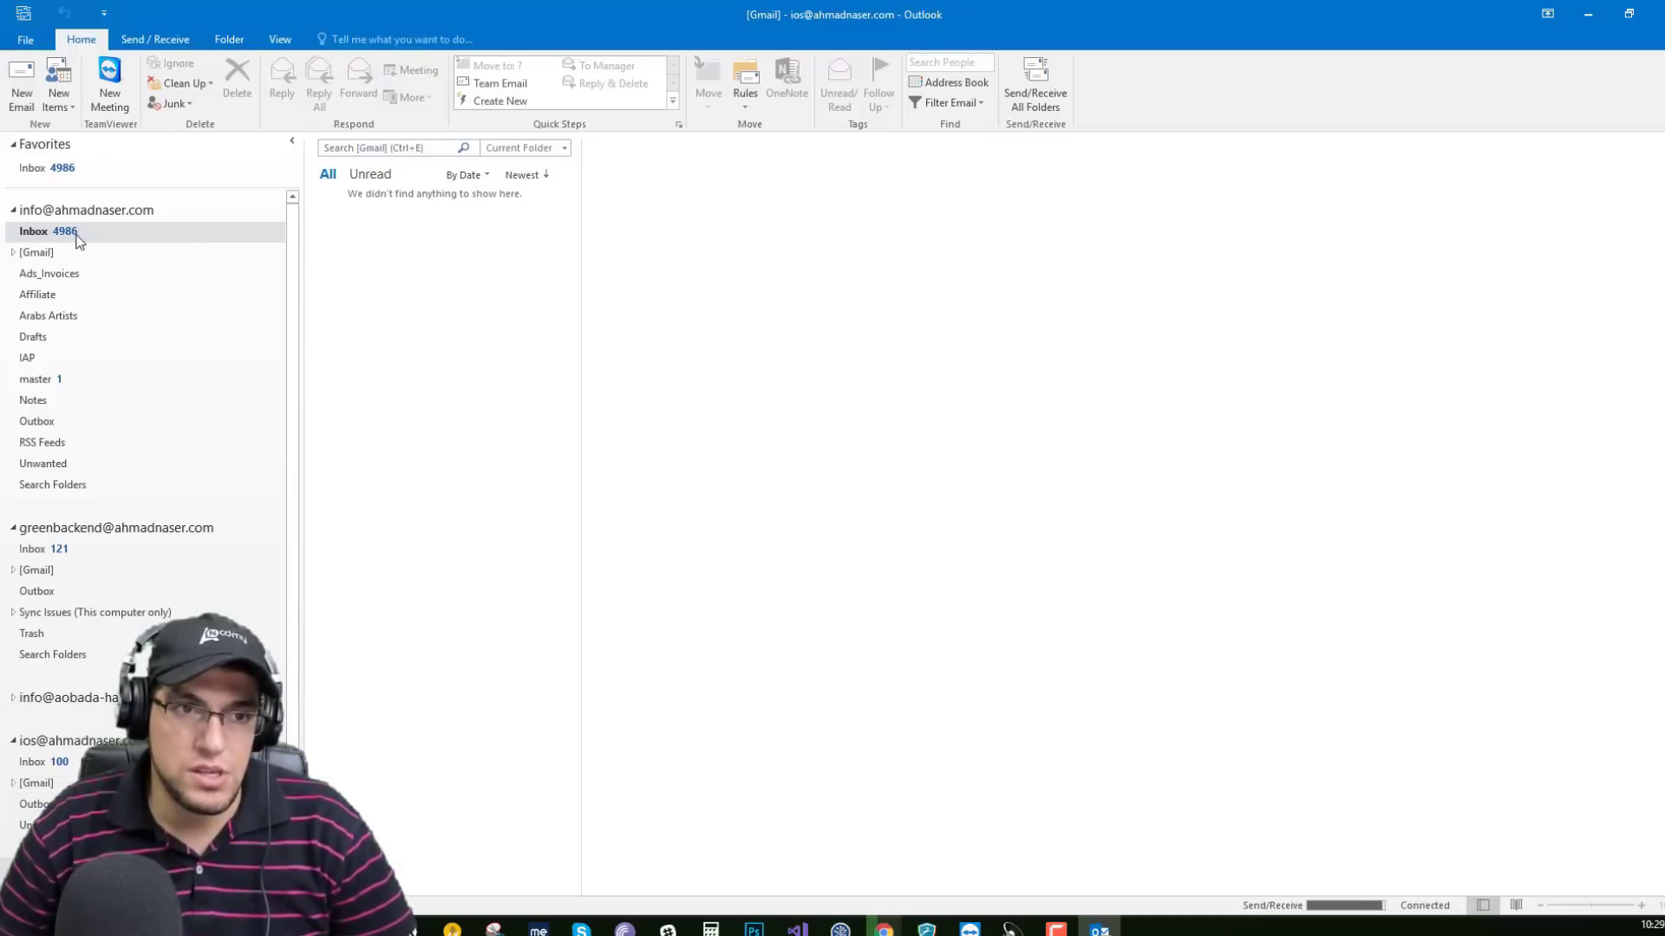
pyautogui.moveTo(569, 223); pyautogui.dragTo(573, 178)
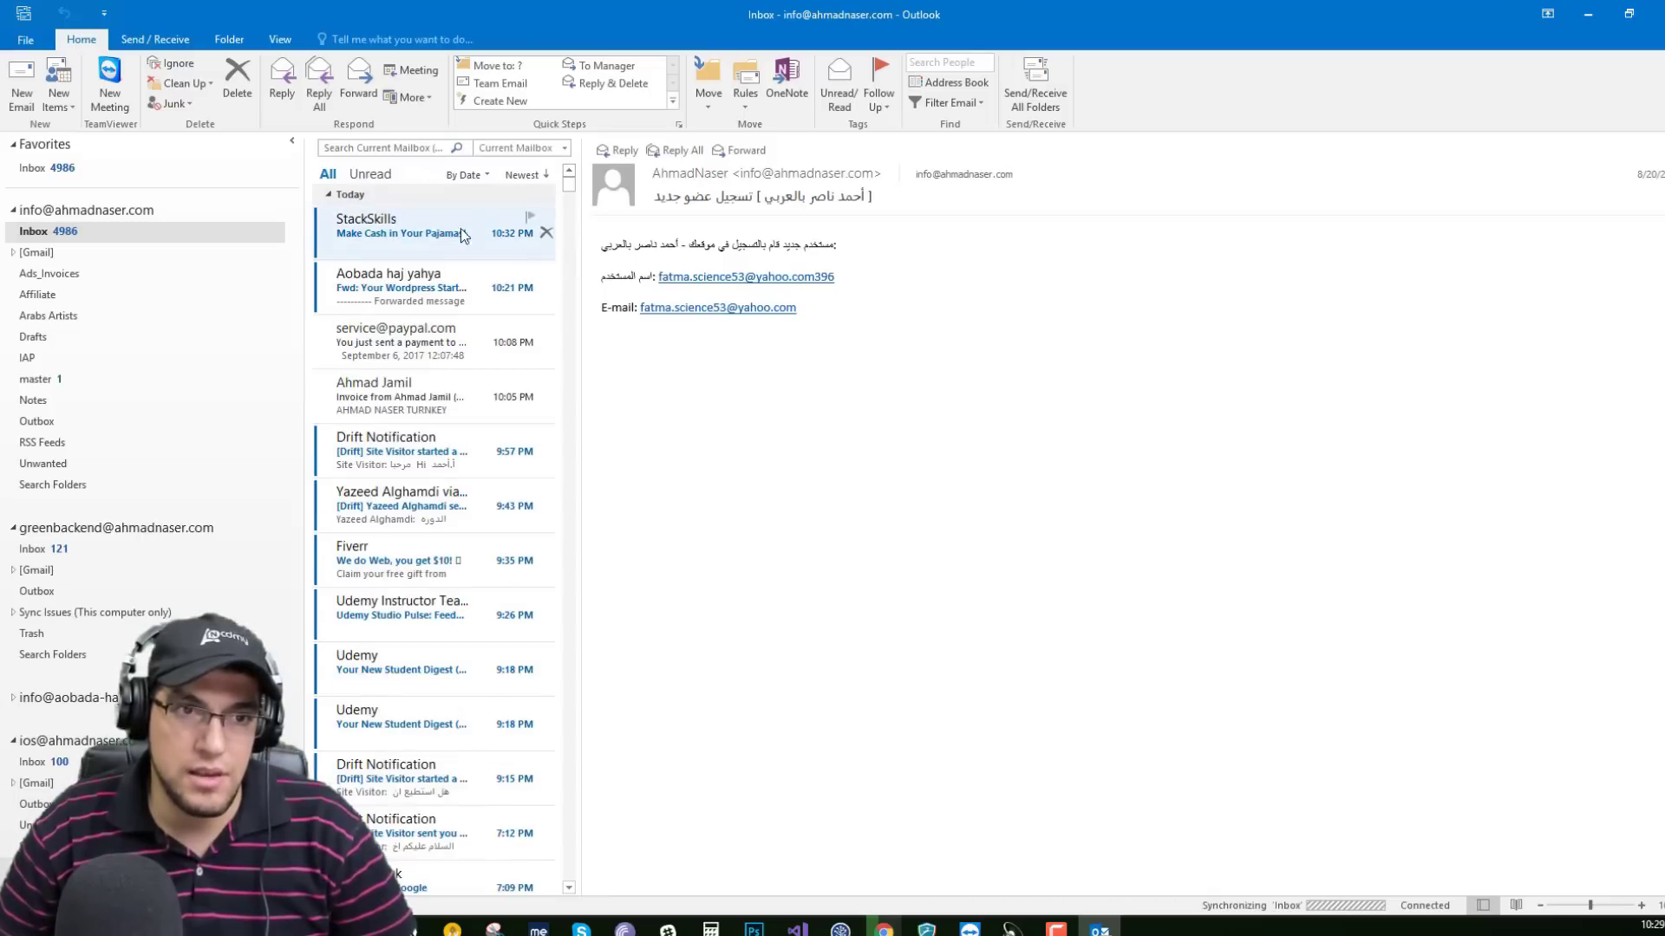
pyautogui.click(414, 233)
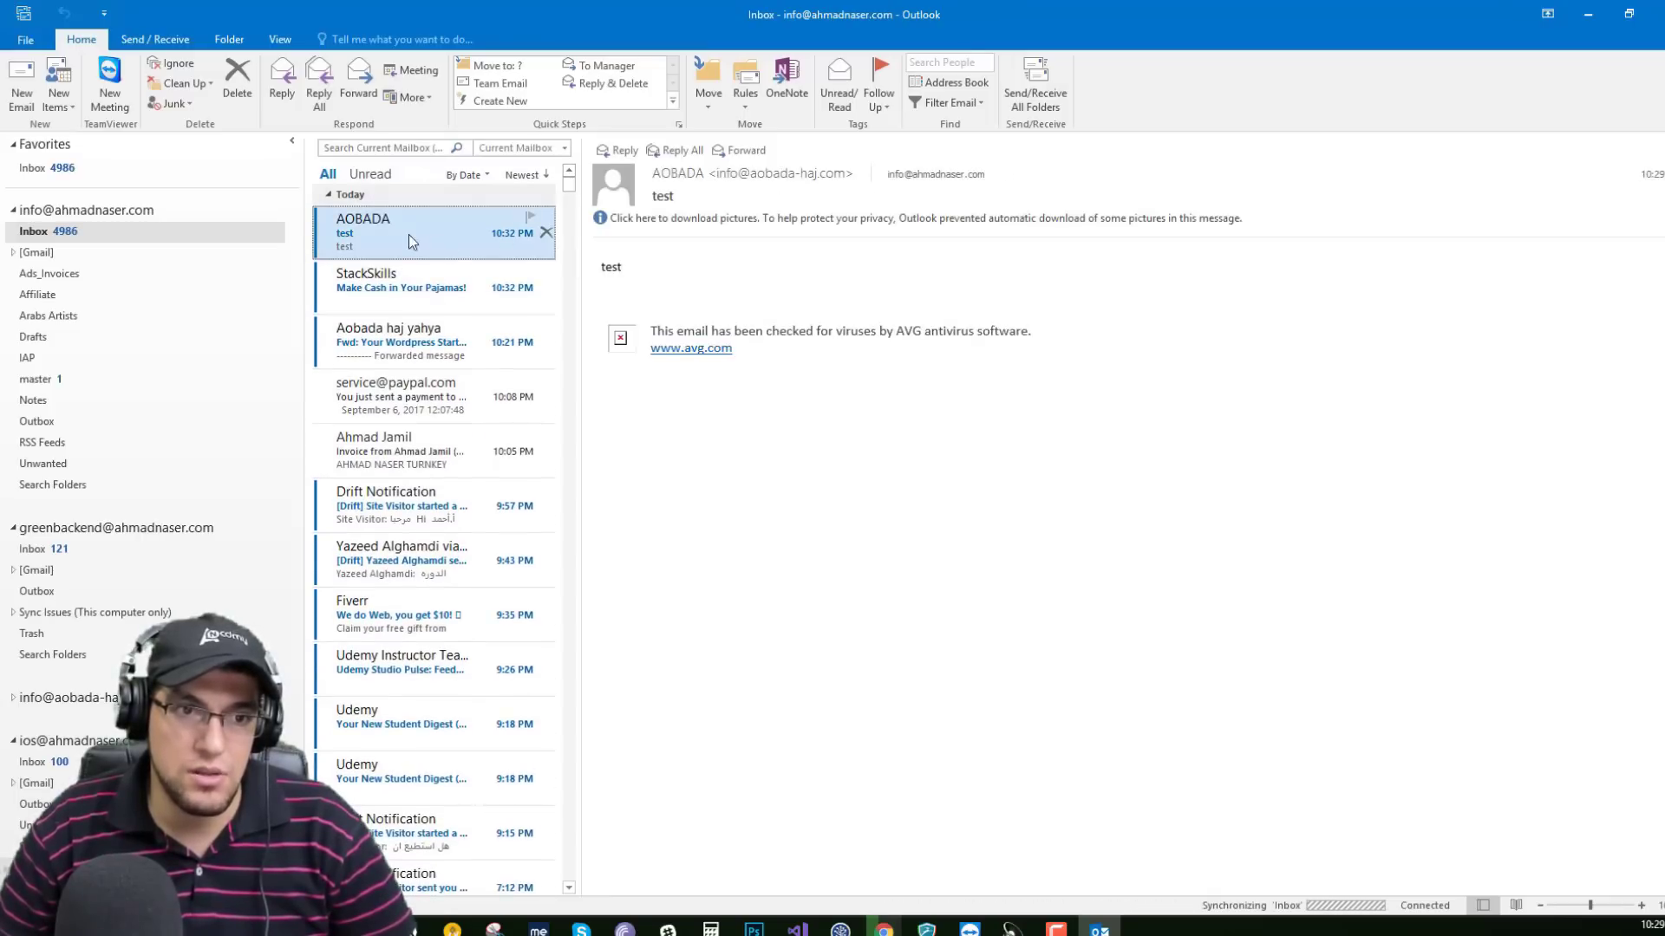
pyautogui.doubleClick(419, 242)
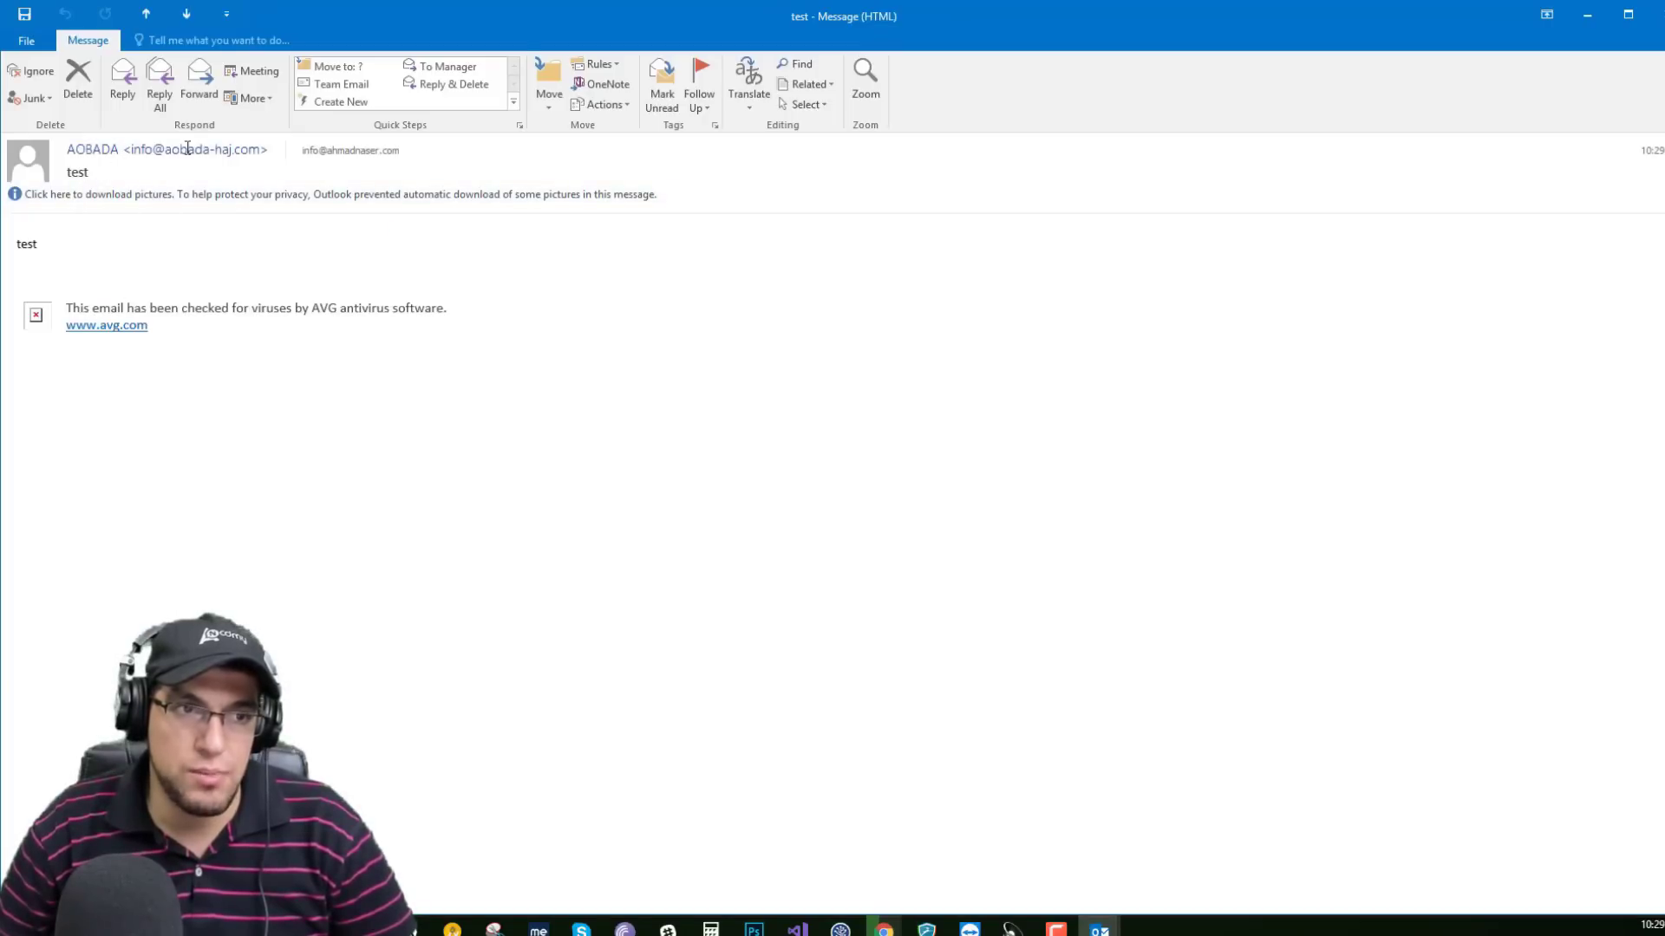
pyautogui.moveTo(38, 251); pyautogui.dragTo(54, 257)
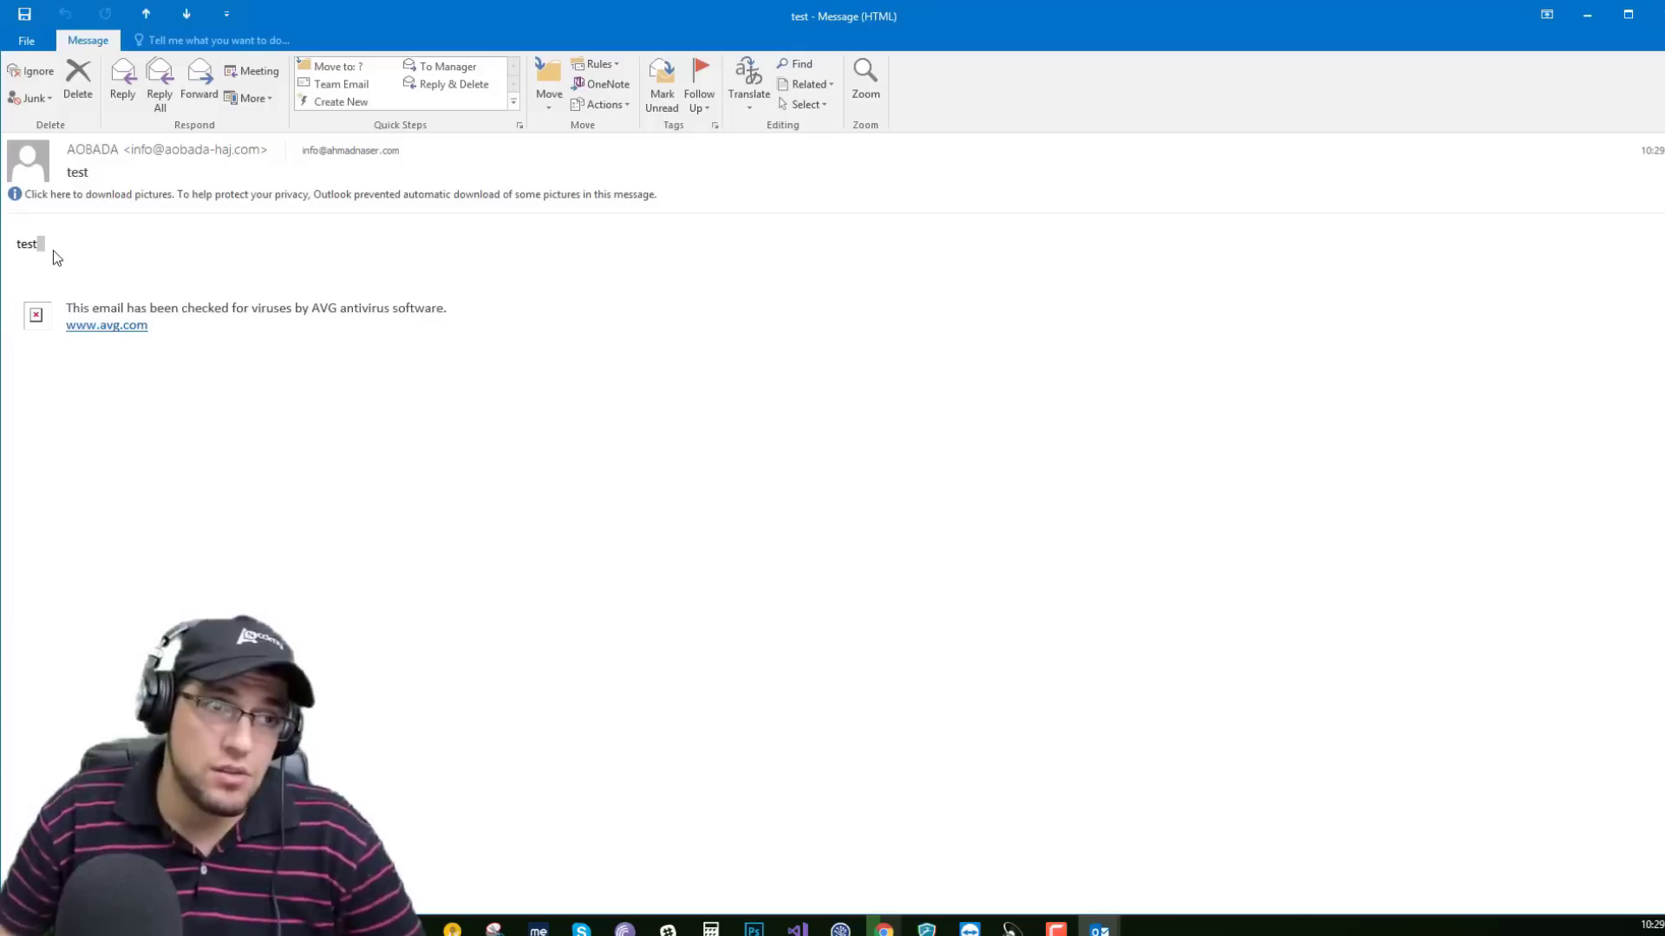
pyautogui.click(122, 82)
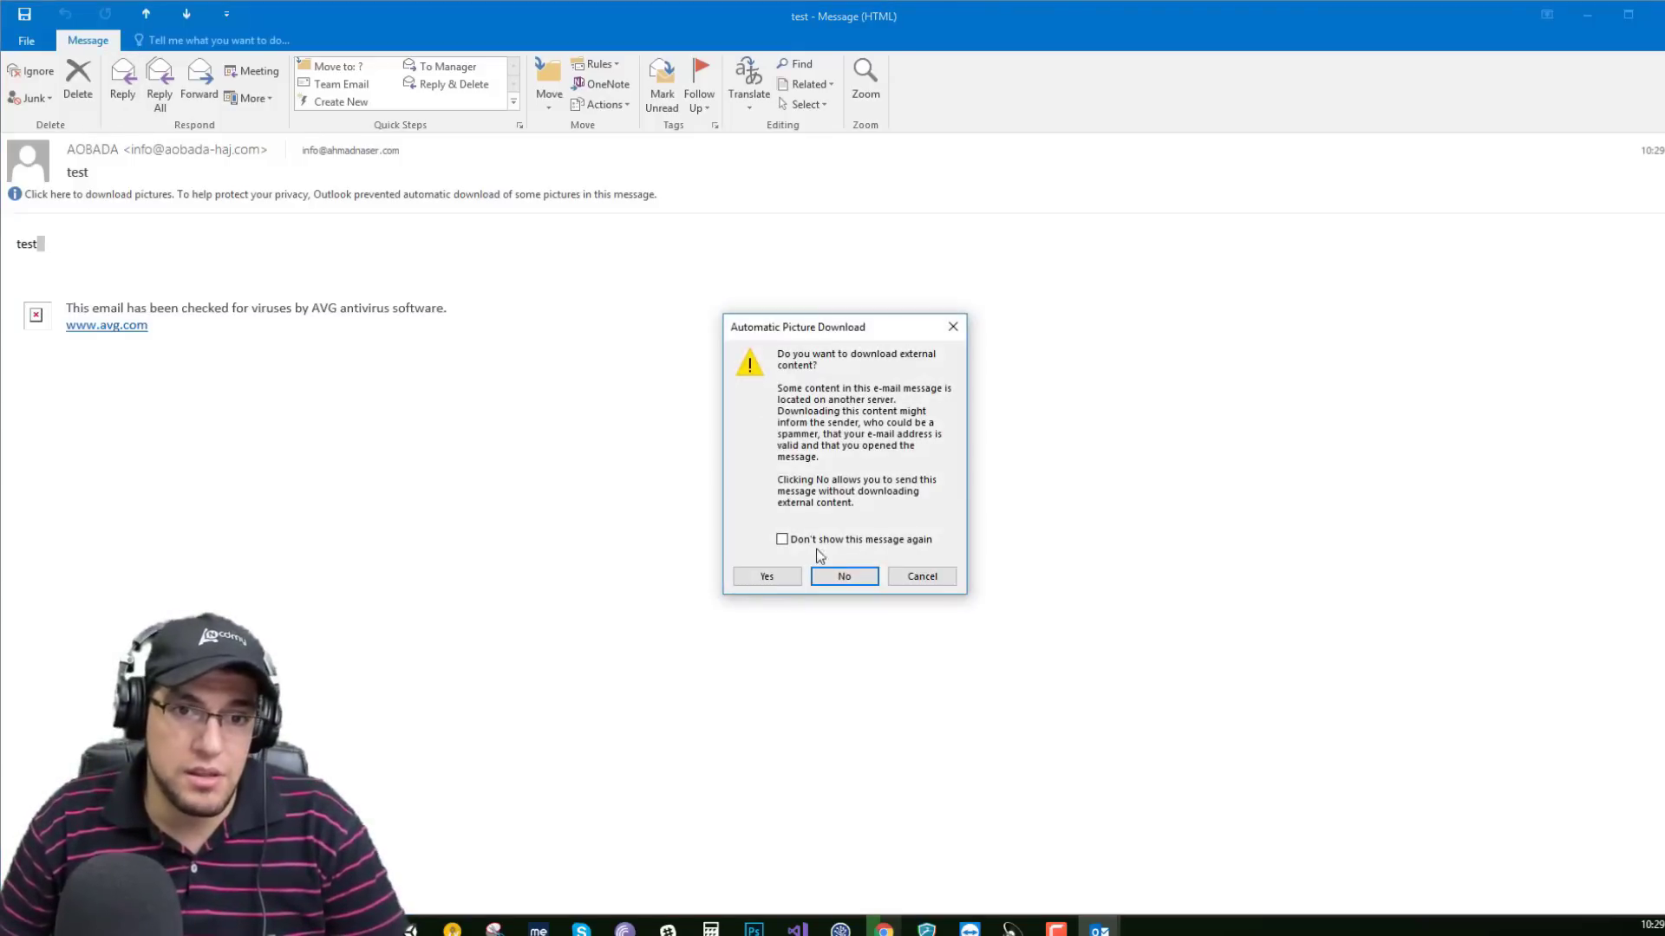
pyautogui.click(767, 576)
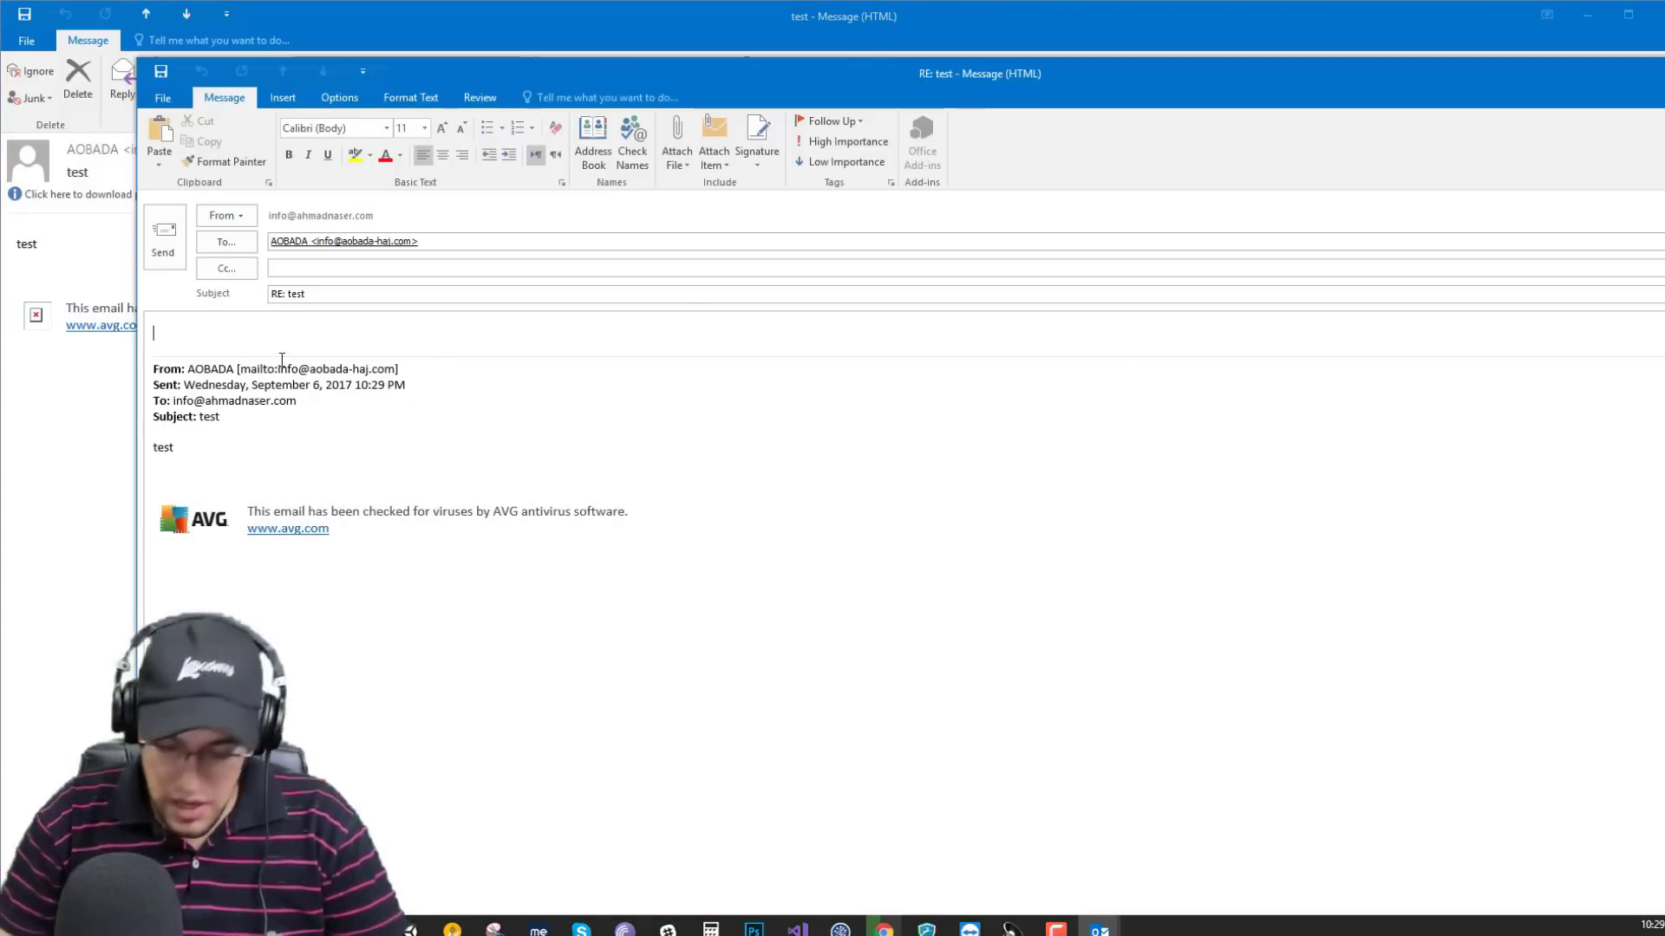
# Send the 'RE: test' reply, close the message window, and show the new info mailbox.
pyautogui.click(155, 240)
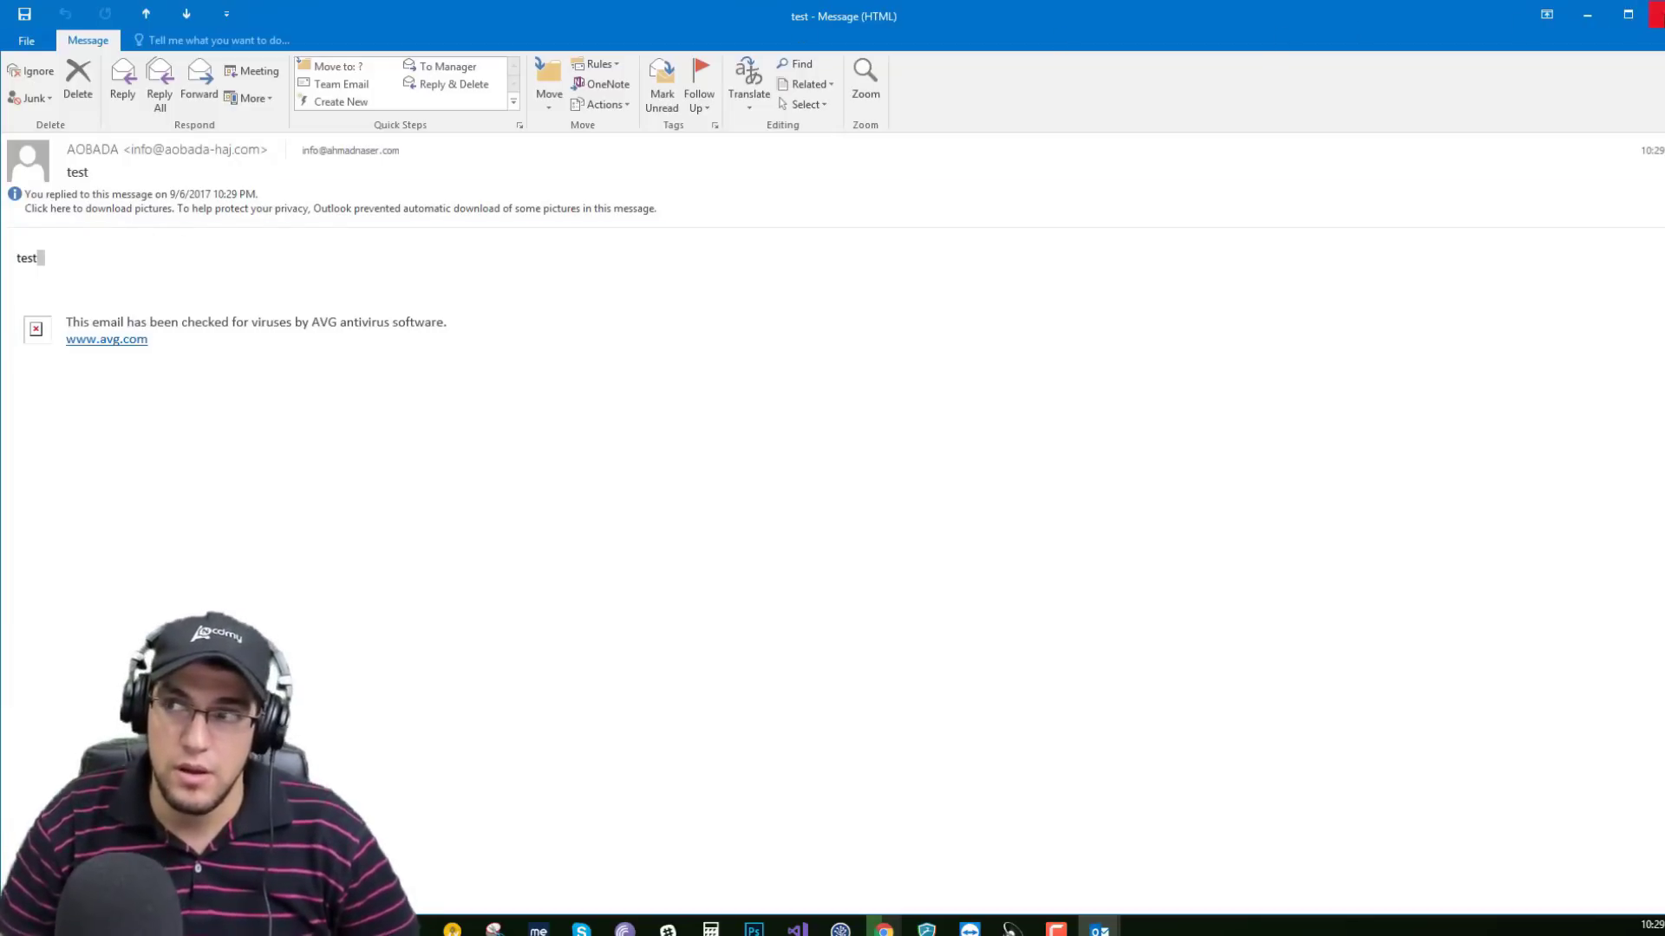
pyautogui.click(1654, 14)
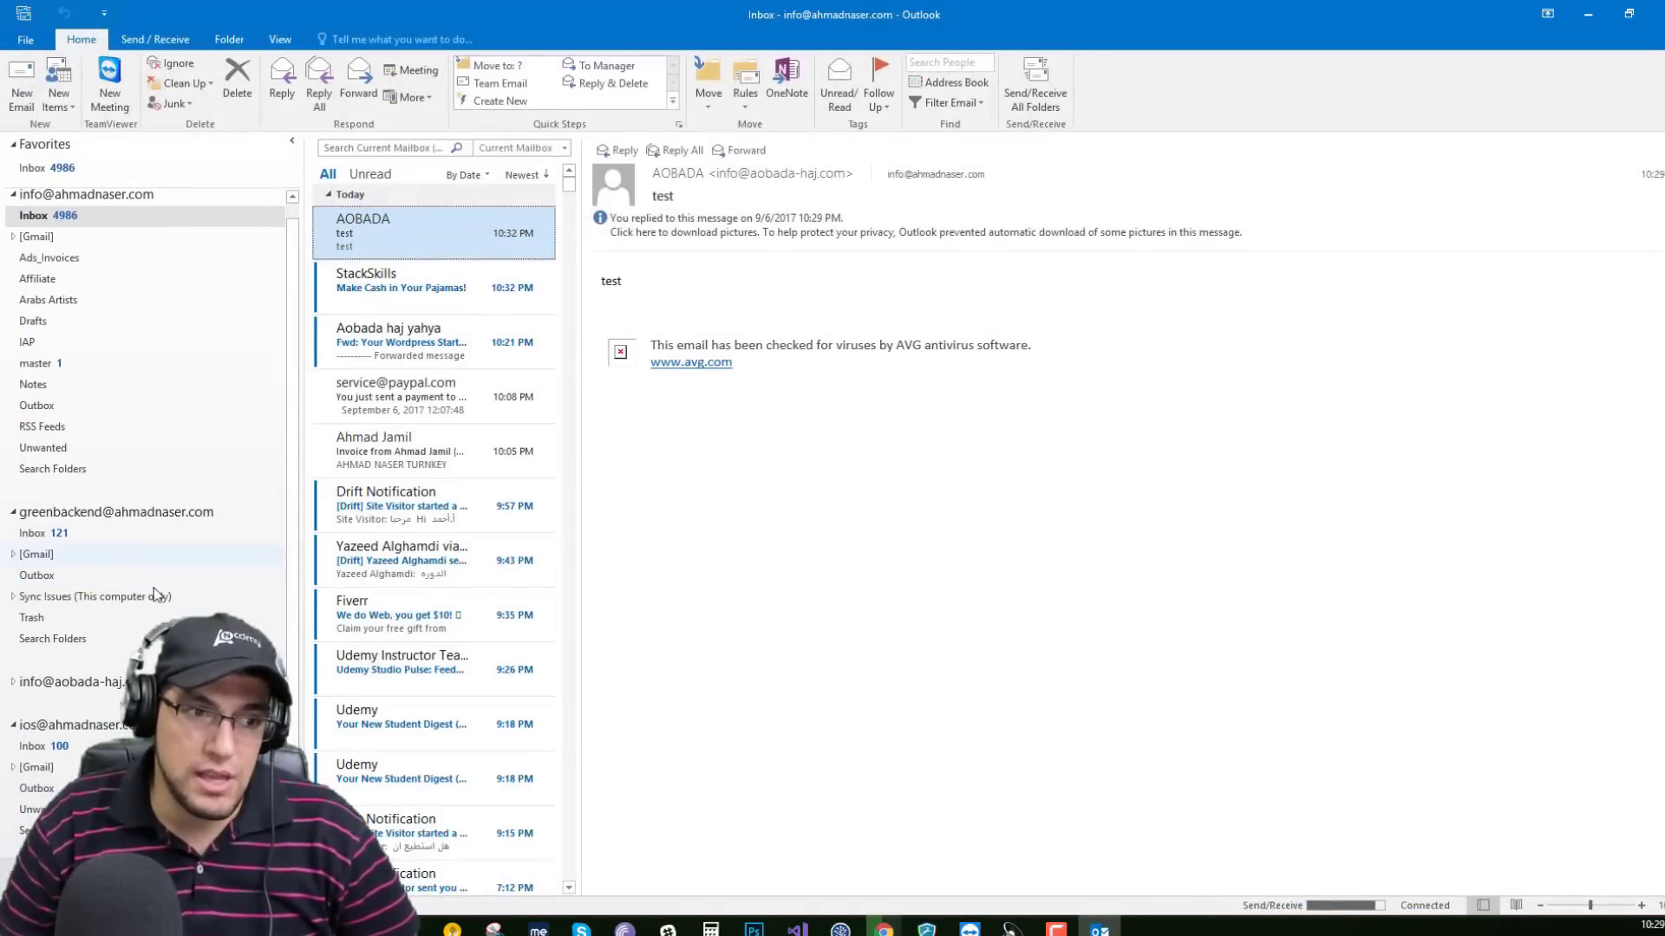
pyautogui.click(69, 682)
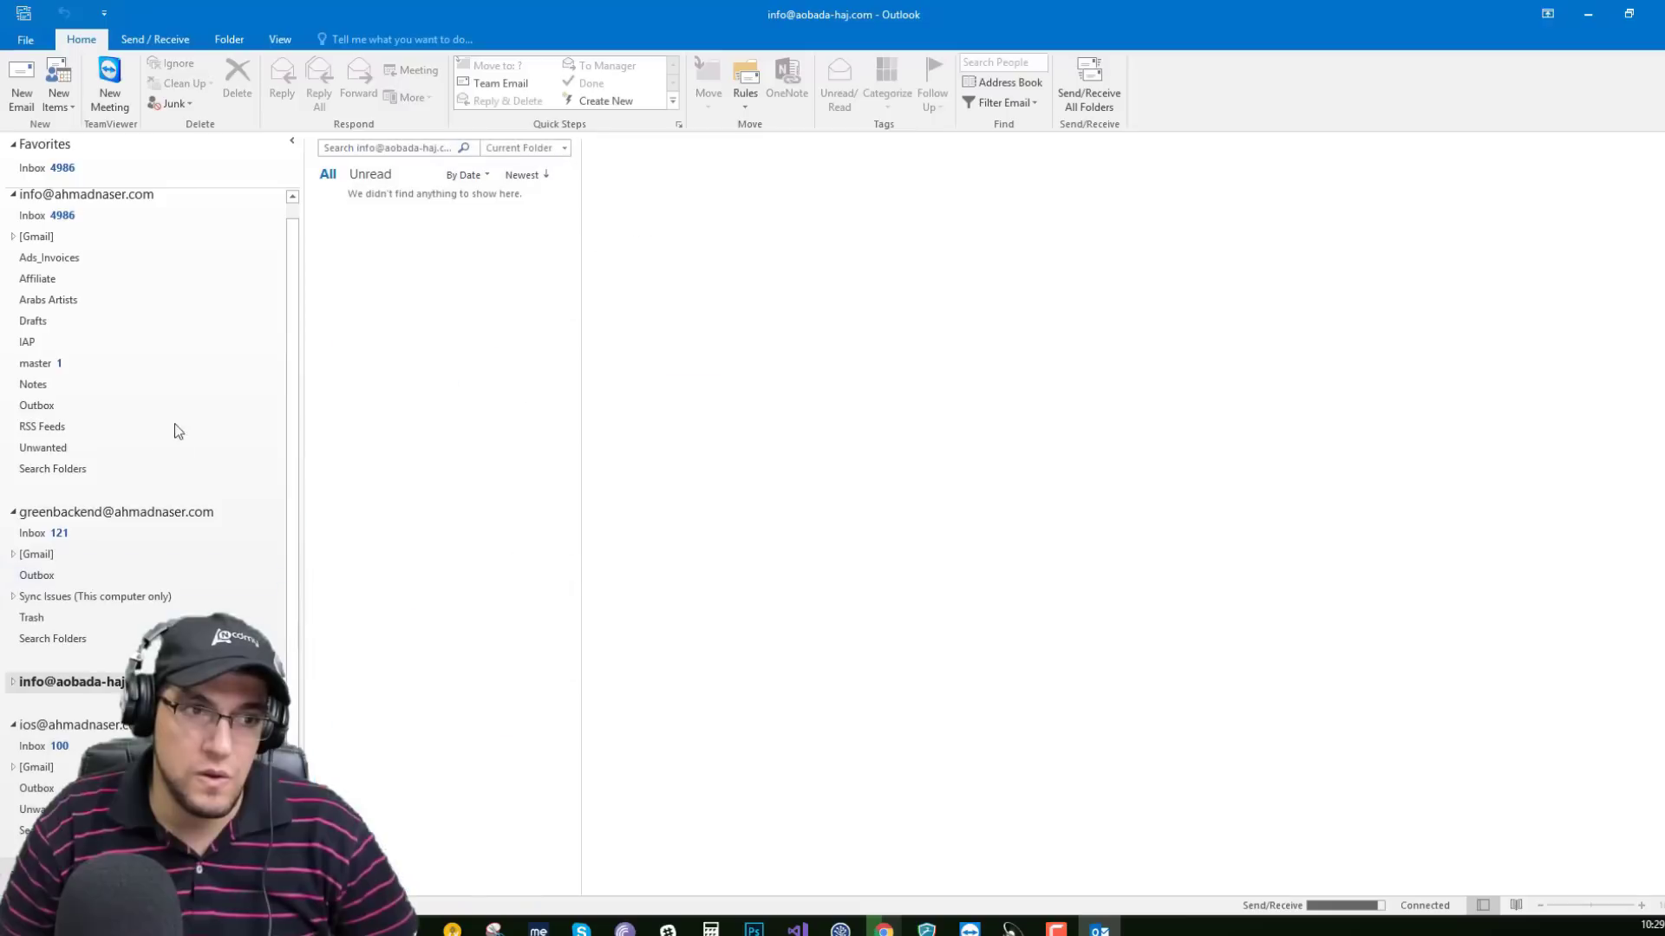